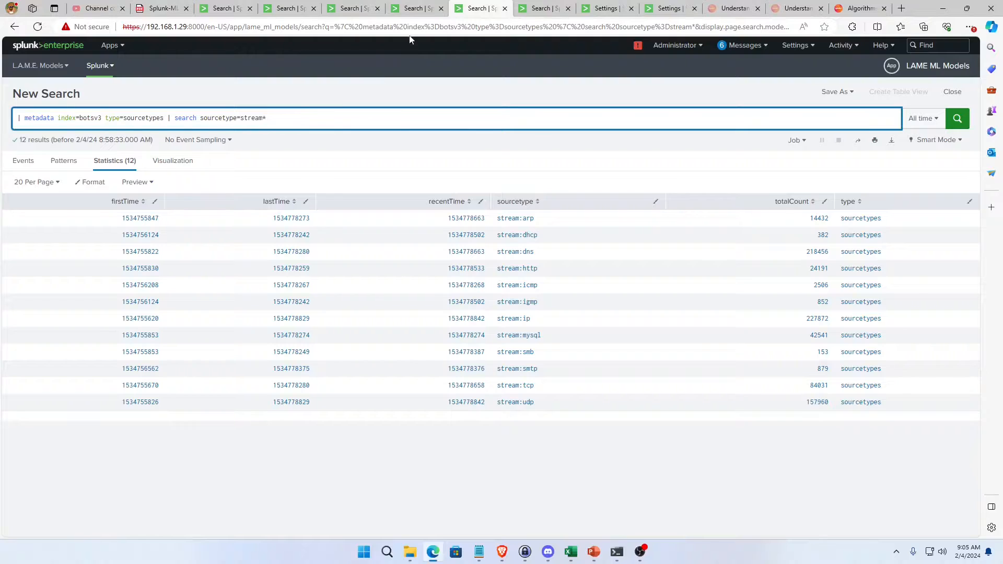
Copy the whole metadata query that lists the botsv3 stream sourcetypes.
double_click(272, 124)
left_click(151, 108)
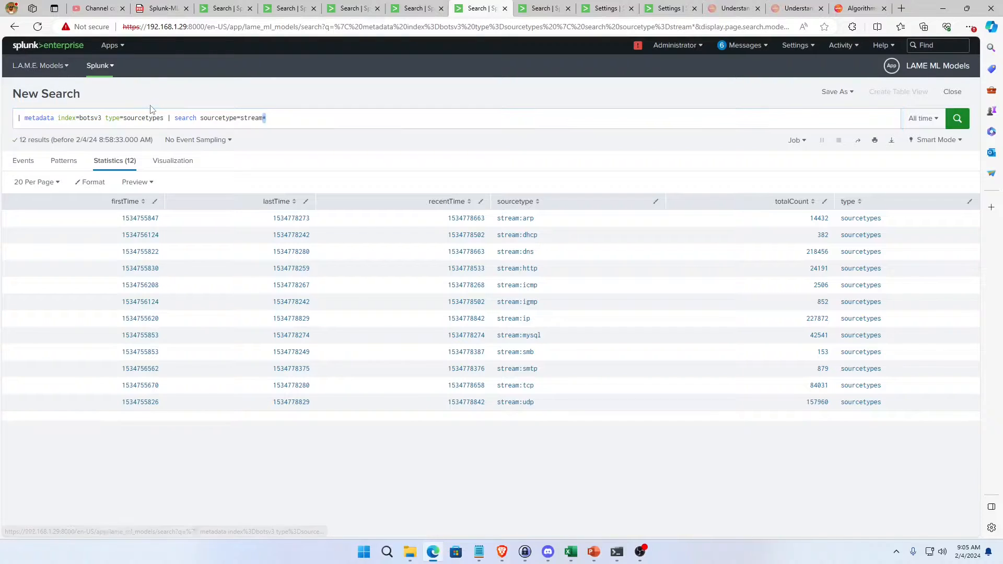
double_click(151, 108)
triple_click(151, 120)
key("ctrl+c")
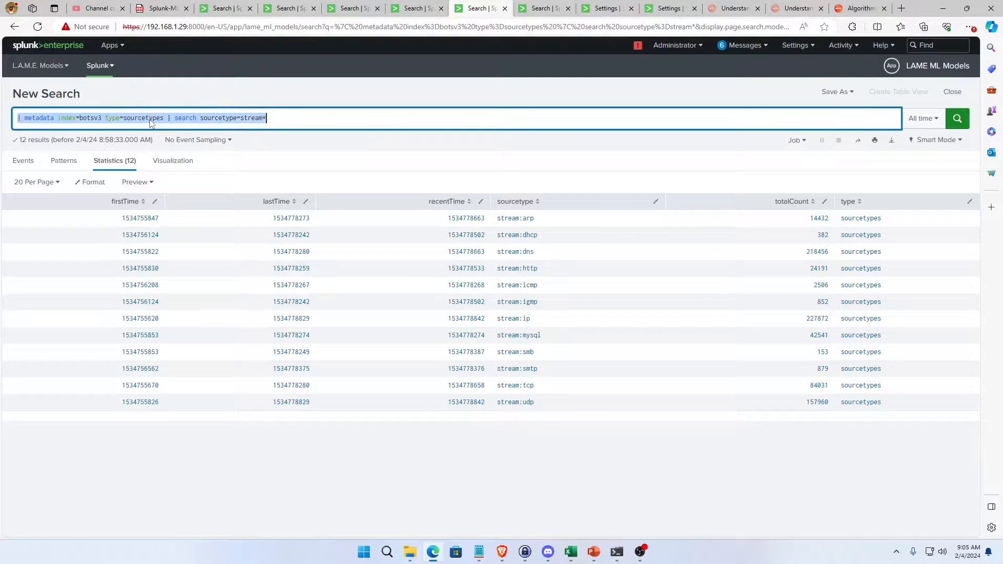
Open the Inventory Exploratory Data dashboard and review its use case story, algorithm flowchart and training data sections.
left_click(40, 68)
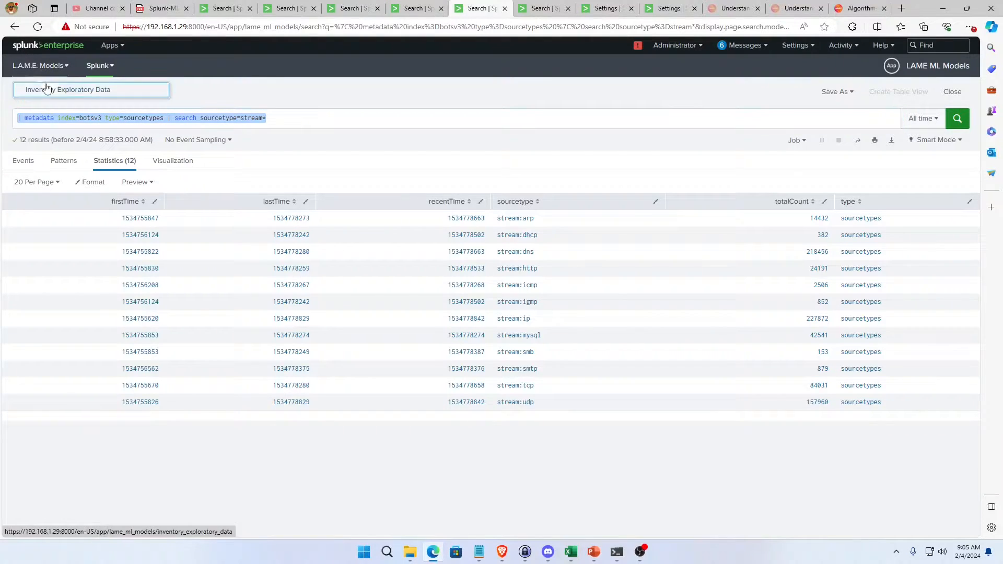
left_click(47, 91)
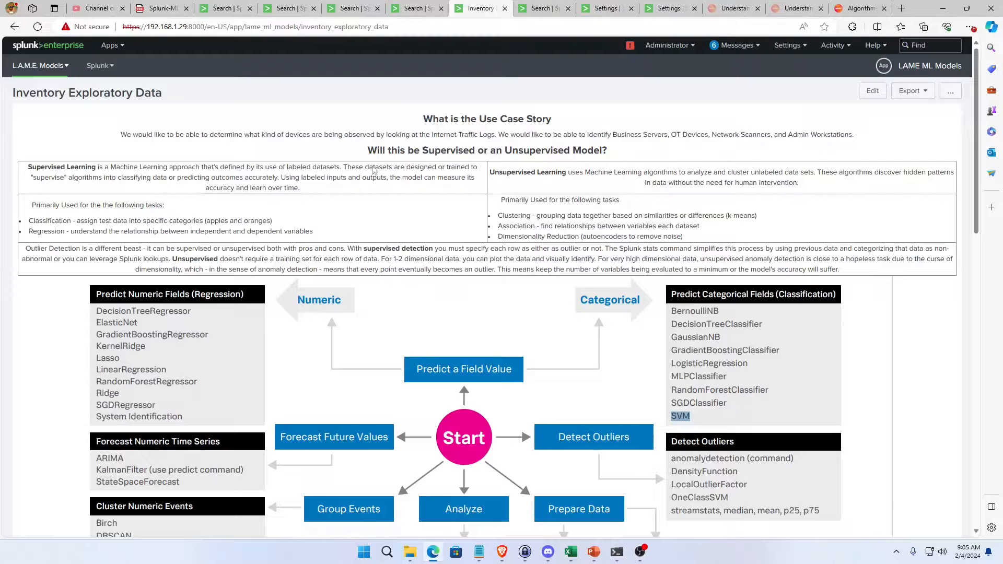
scroll(451, 257, "down", 2)
scroll(450, 257, "down", 5)
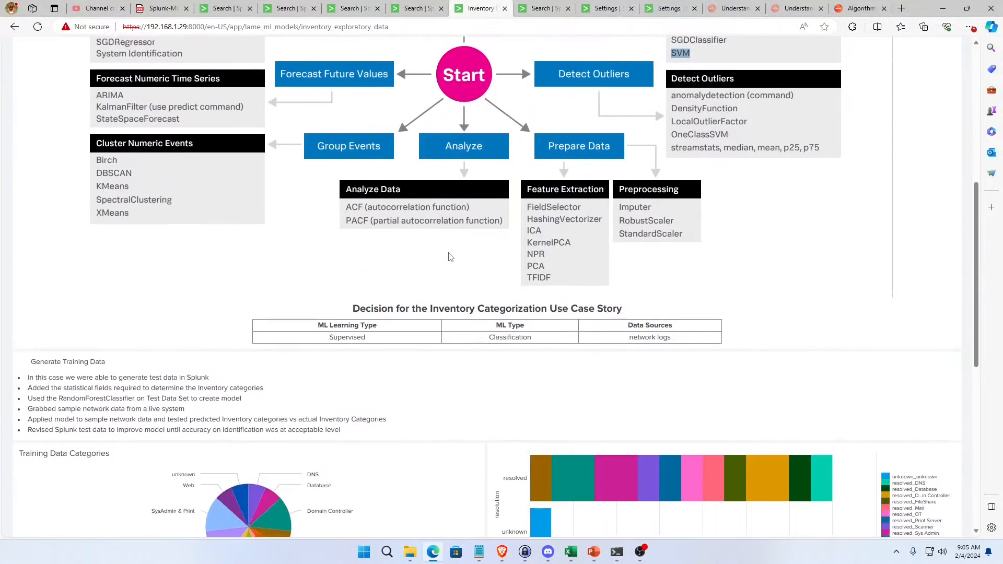
scroll(450, 257, "up", 8)
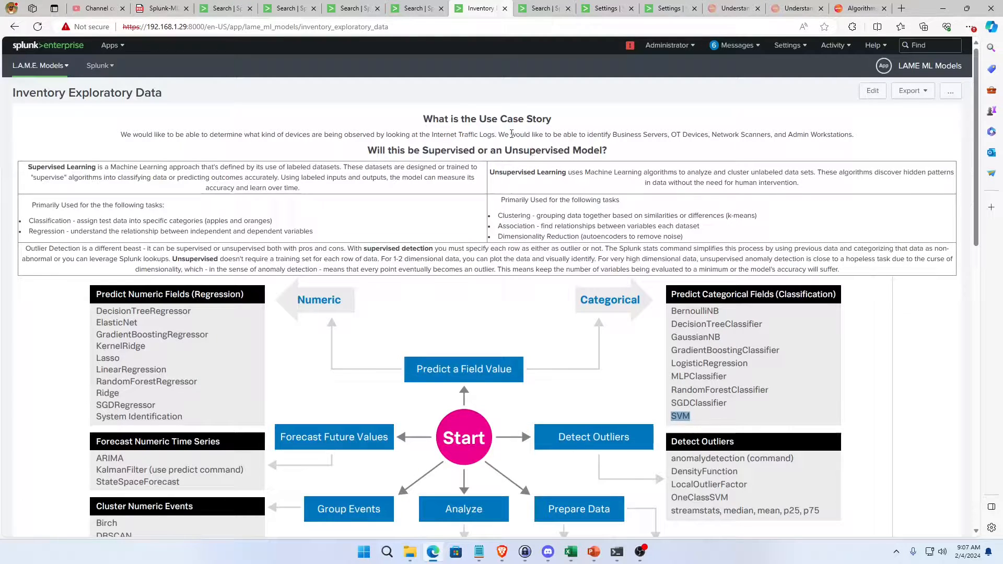
In the search tab beside the dashboard, replace the query with "| metadata index=botsv3 type=sourcetypes | search sourcetype=stream*" and run it over All time.
left_click(546, 12)
triple_click(265, 160)
key("ctrl+a")
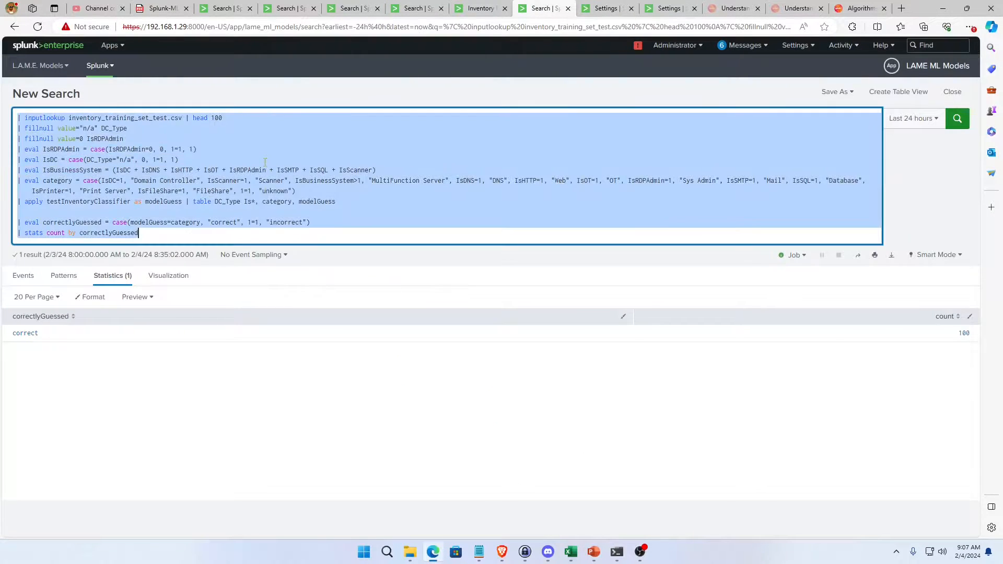
key("ctrl+v")
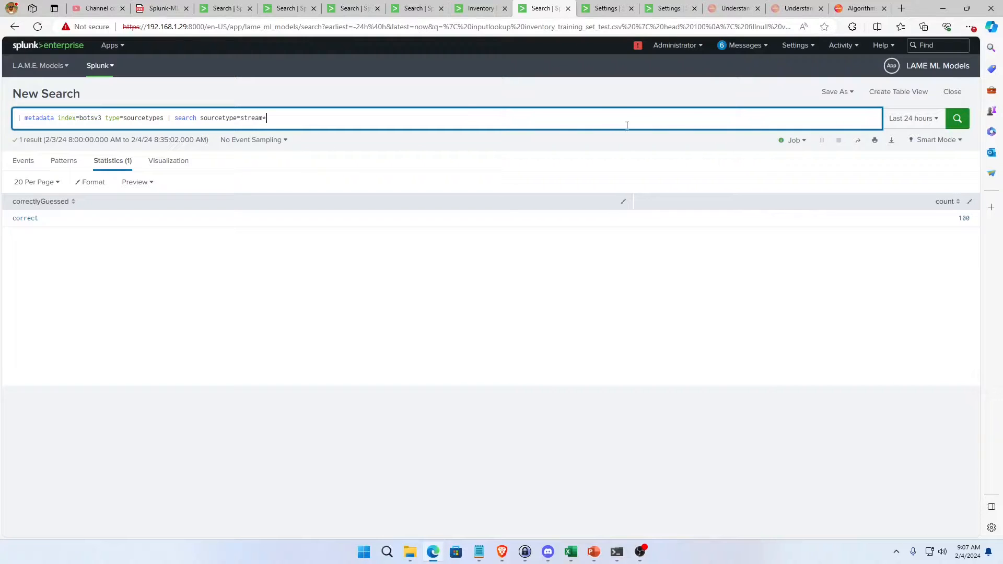
left_click(899, 122)
left_click(883, 177)
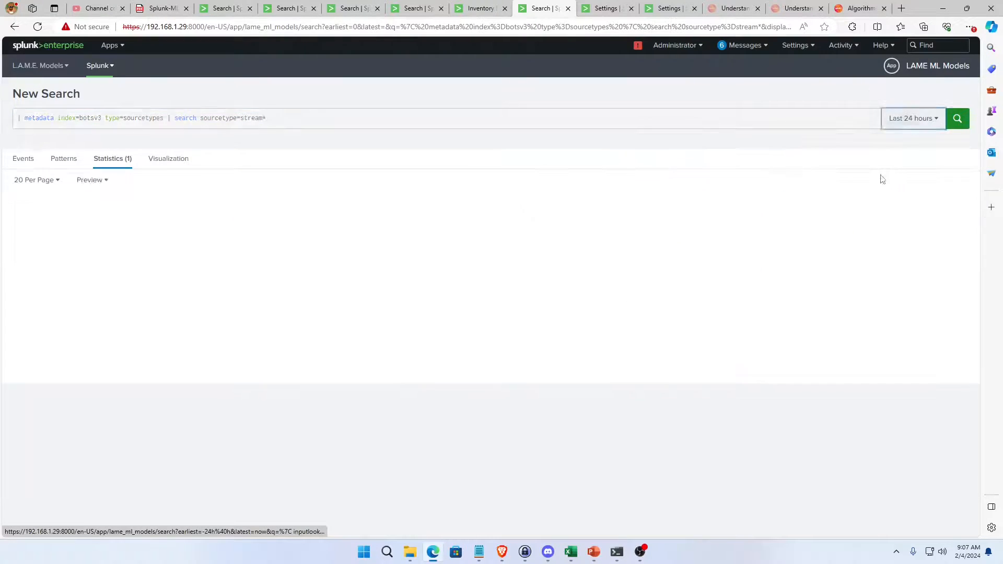
Examine the query's stream filter and botsv3 index, along with the stream:mysql row in the results.
double_click(262, 118)
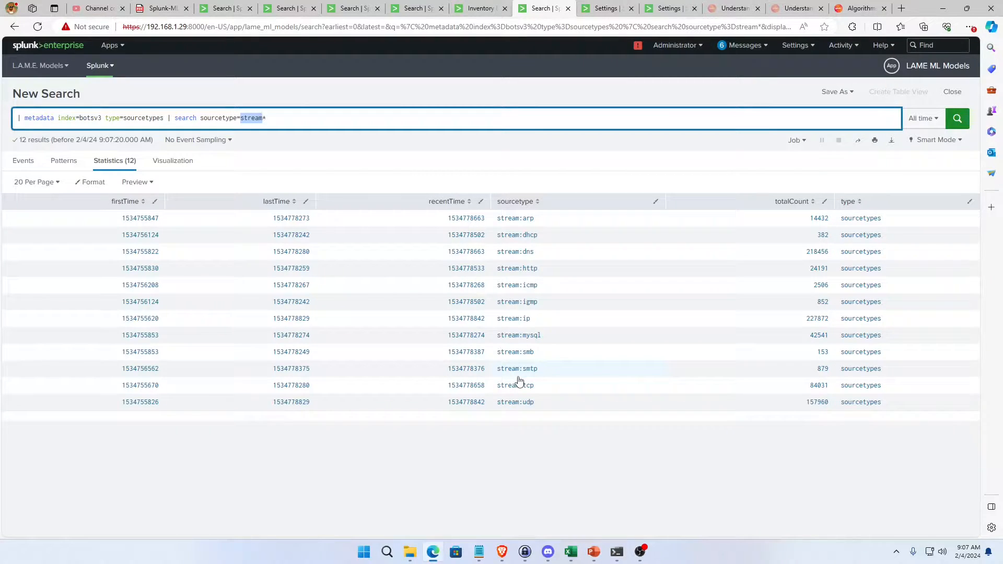
double_click(76, 116)
triple_click(79, 118)
left_click(84, 120)
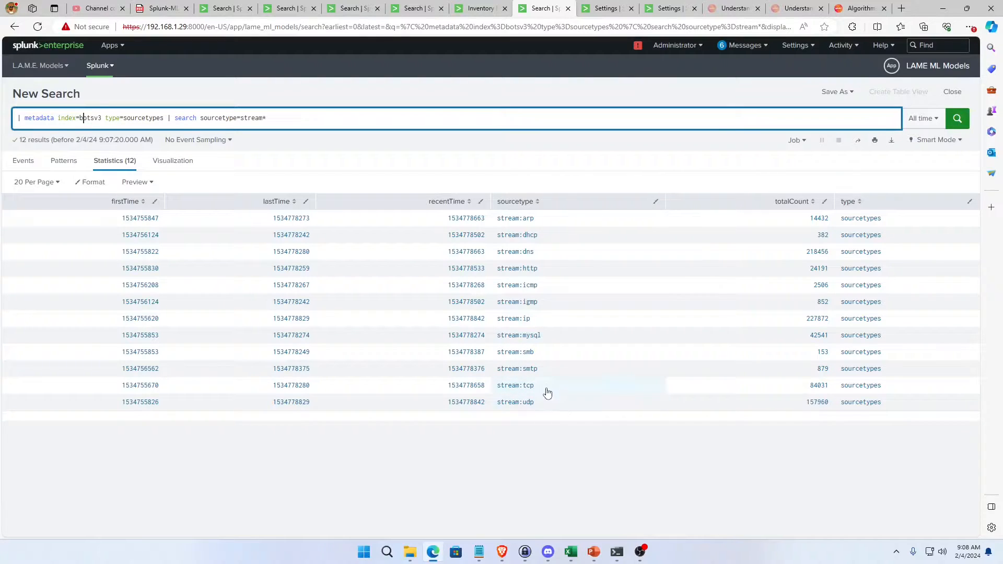
left_click_drag(548, 342, 533, 335)
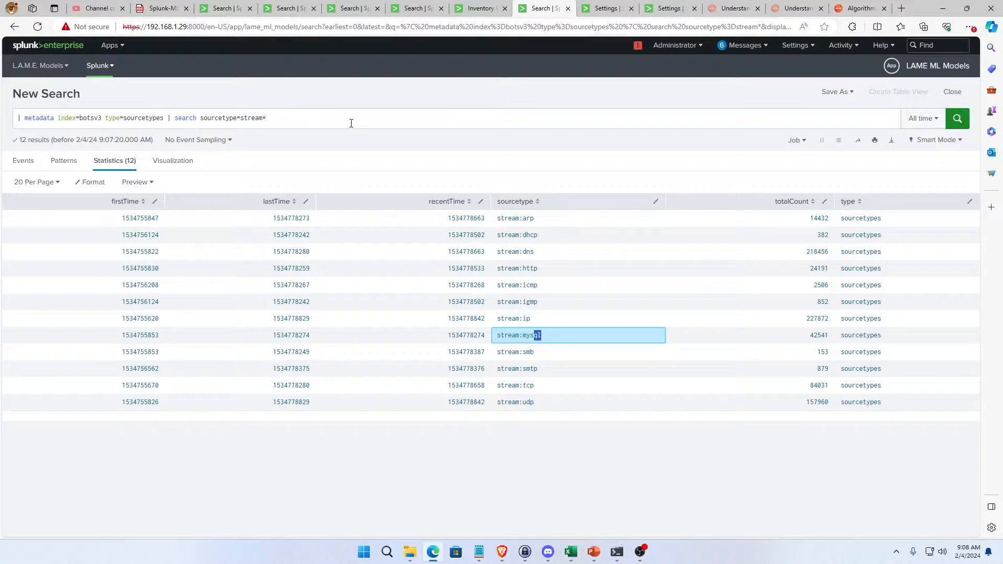
Duplicate the current search tab and copy the sourcetype name stream:mysql from the results.
right_click(542, 8)
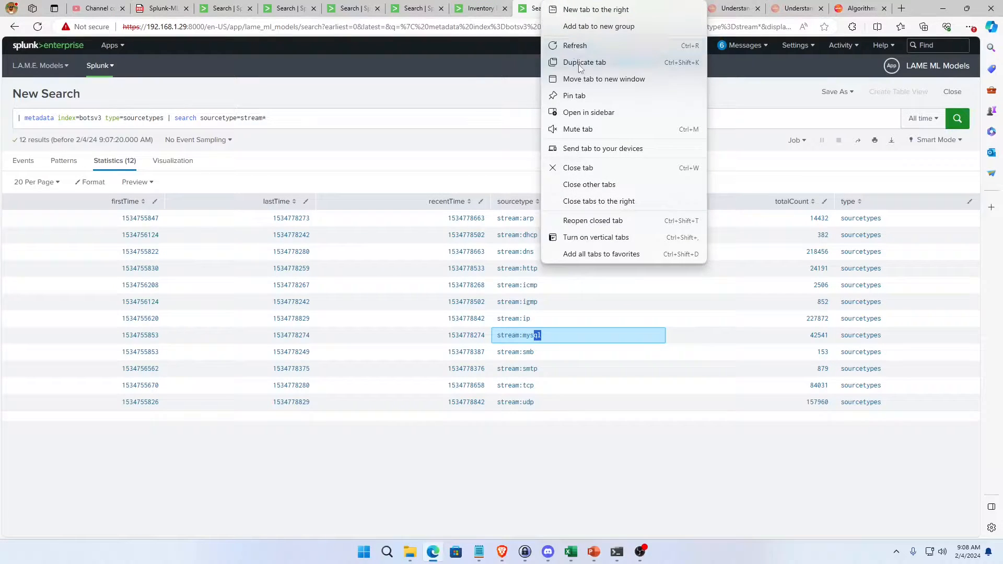
left_click(579, 63)
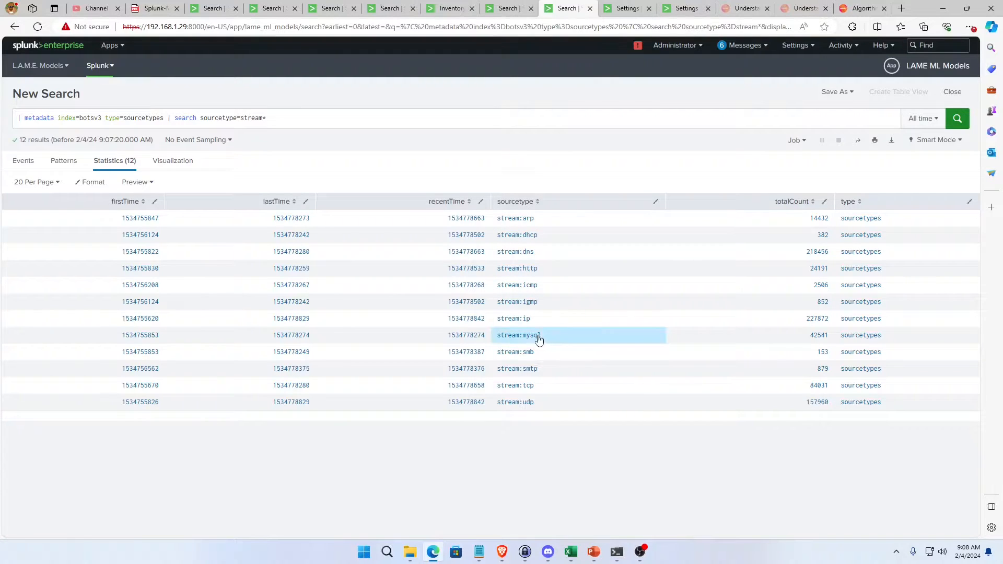
left_click_drag(538, 340, 498, 341)
key("ctrl+c")
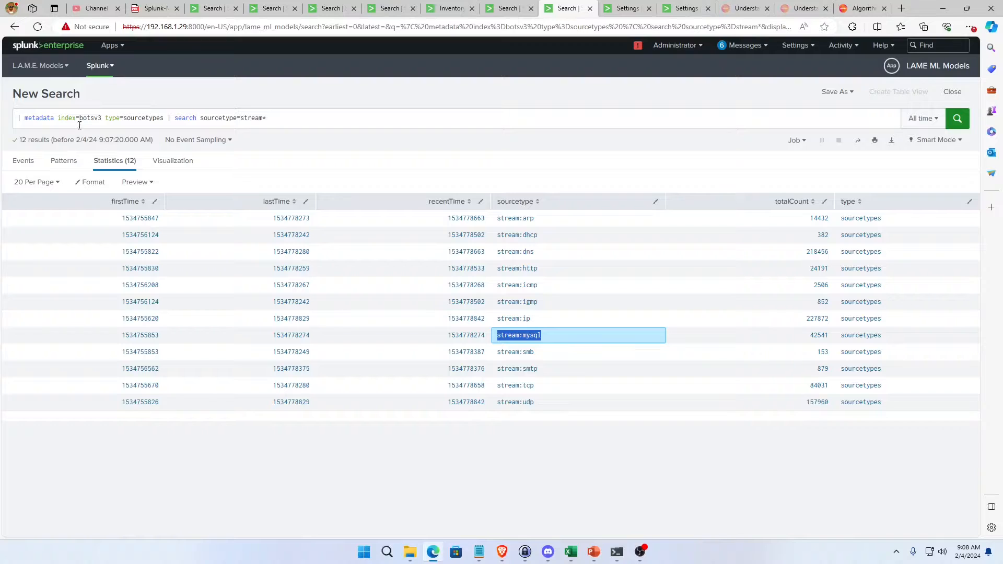
Rewrite the query to target sourcetype=stream:mysql, removing the leading metadata command and the trailing stream* filter.
left_click(167, 117)
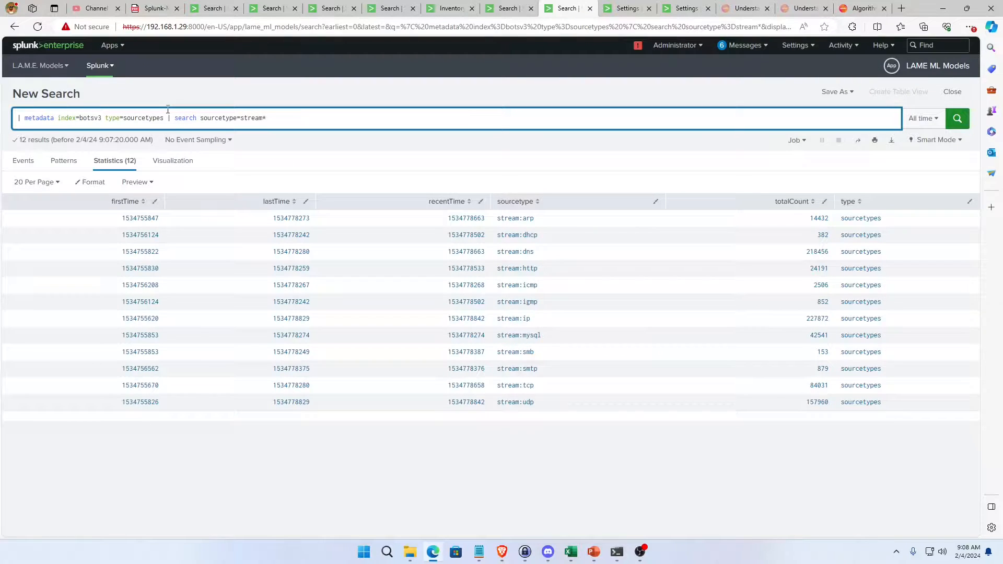
key("BackSpace")
type("=")
key("ctrl+v")
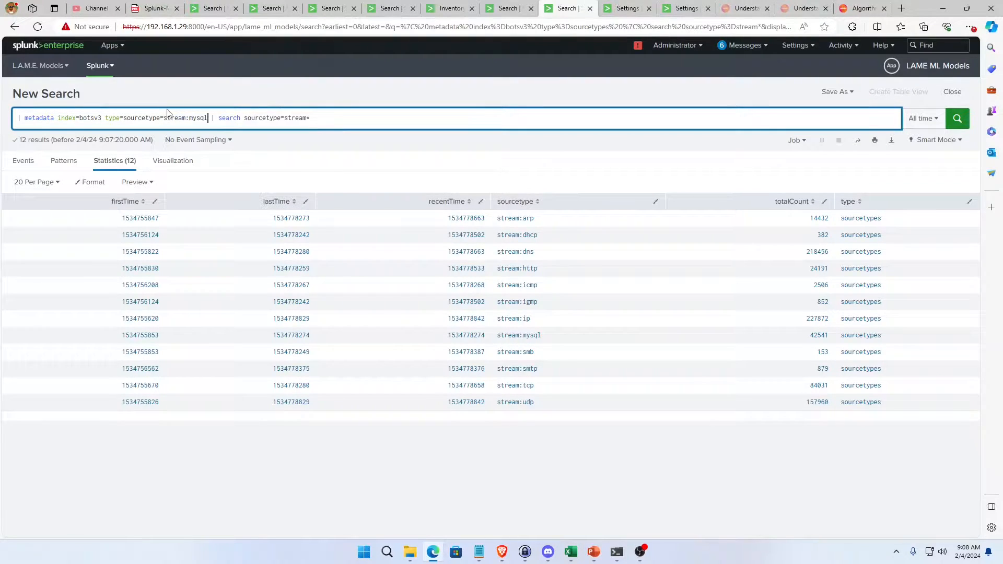
key("BackSpace")
key("BackSpace")
key("BackSpace")
key("BackSpace")
key("BackSpace")
key("BackSpace")
key("BackSpace")
key("BackSpace")
key("BackSpace")
key("BackSpace")
key("BackSpace")
key("BackSpace")
key("BackSpace")
key("BackSpace")
key("BackSpace")
key("BackSpace")
key("BackSpace")
key("BackSpace")
key("BackSpace")
key("BackSpace")
left_click_drag(55, 119, 16, 118)
key("BackSpace")
key("Delete")
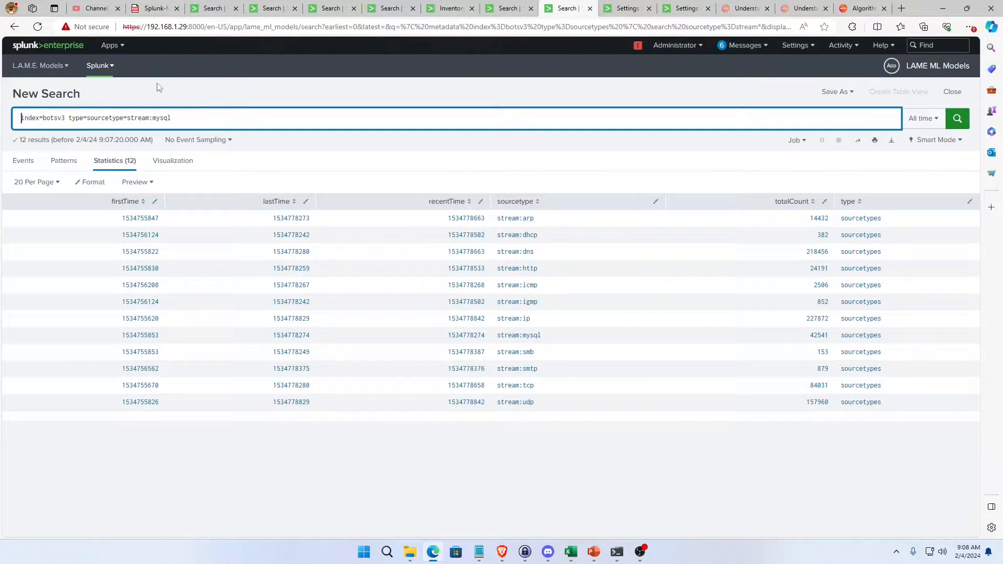
Remove the leftover "type=" before sourcetype, append "| head 100" to the query, and run the search.
key("Right")
key("Delete")
key("Delete")
key("Delete")
key("Delete")
key("Delete")
key("End")
type("| head 100")
key("Return")
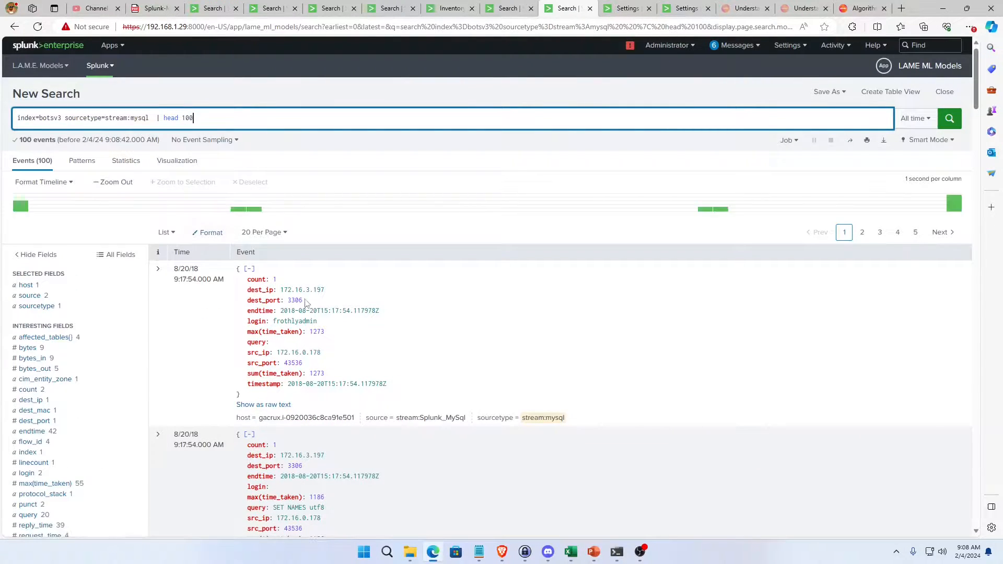
Examine the fields of the first few stream:mysql events, including IPs, ports, login and query.
scroll(282, 365, "down", 3)
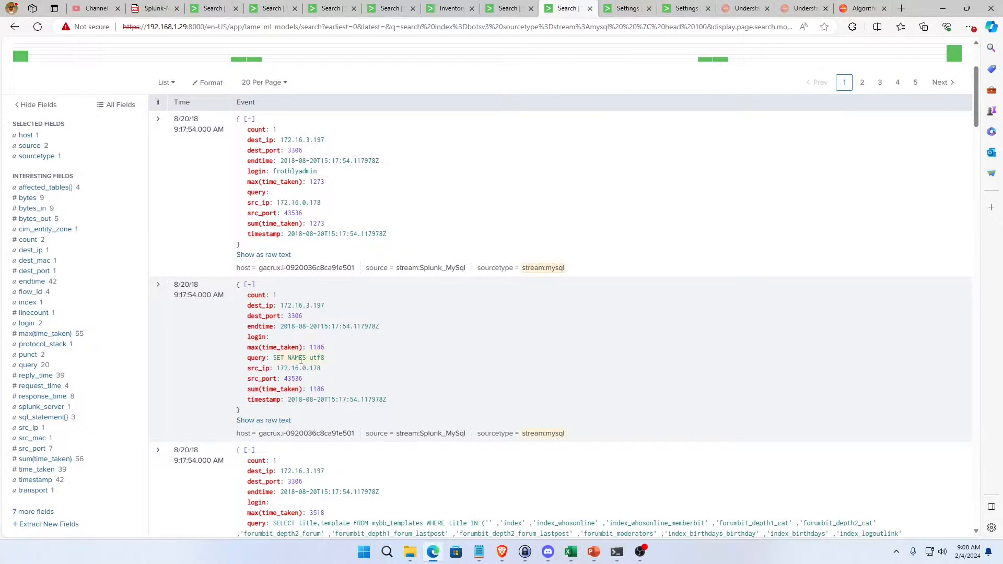
scroll(322, 360, "down", 2)
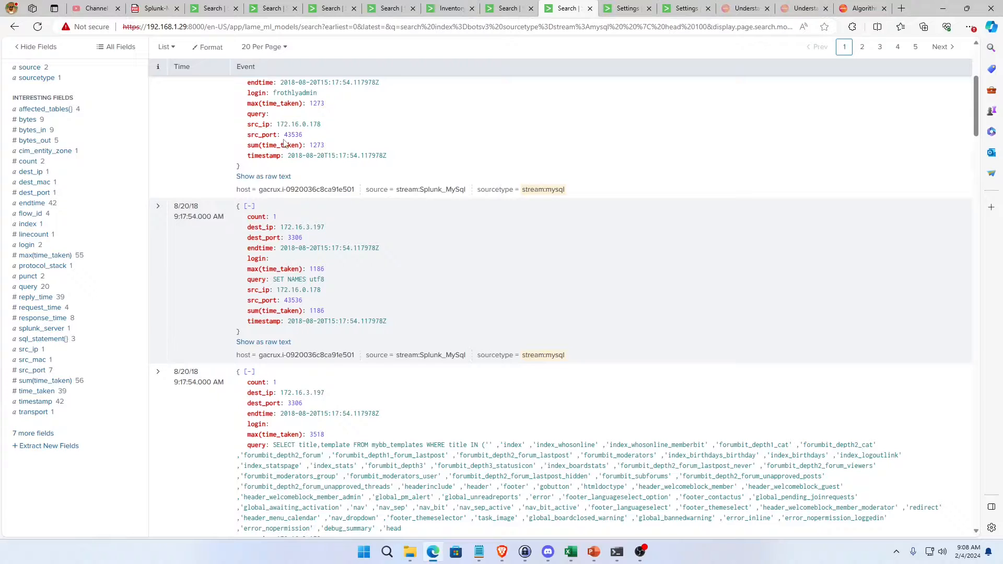
scroll(312, 158, "up", 3)
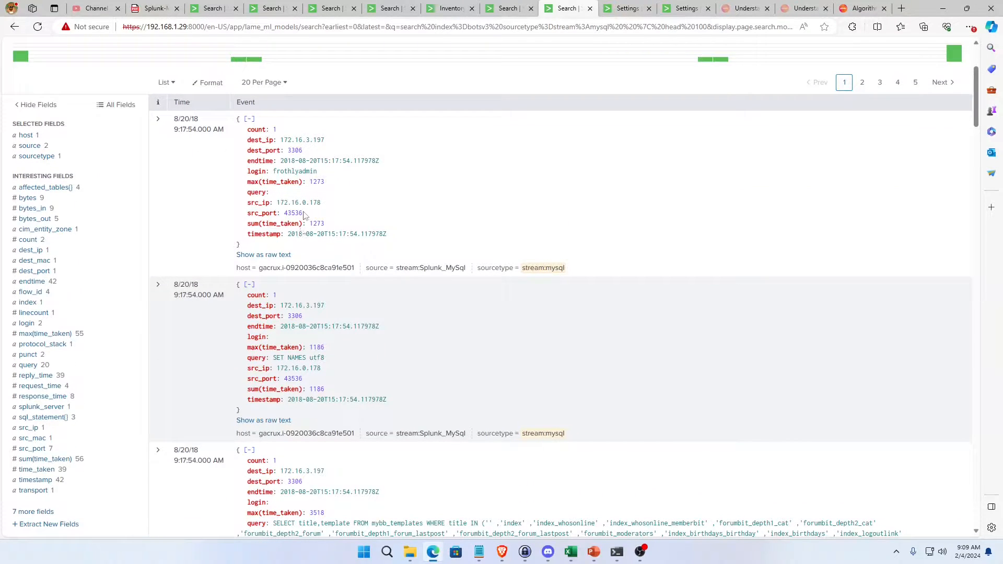
scroll(358, 312, "down", 3)
scroll(296, 191, "up", 2)
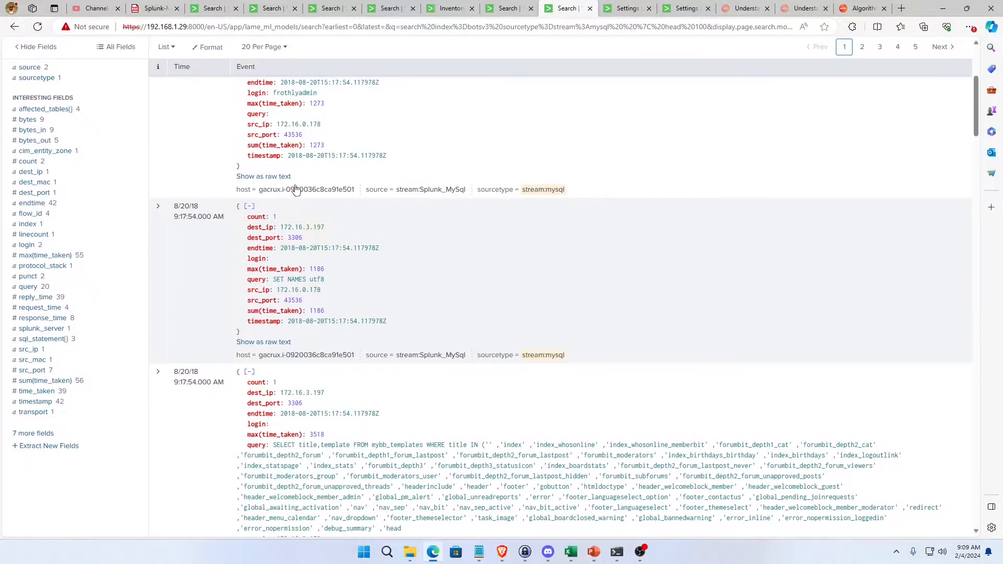
scroll(329, 414, "down", 2)
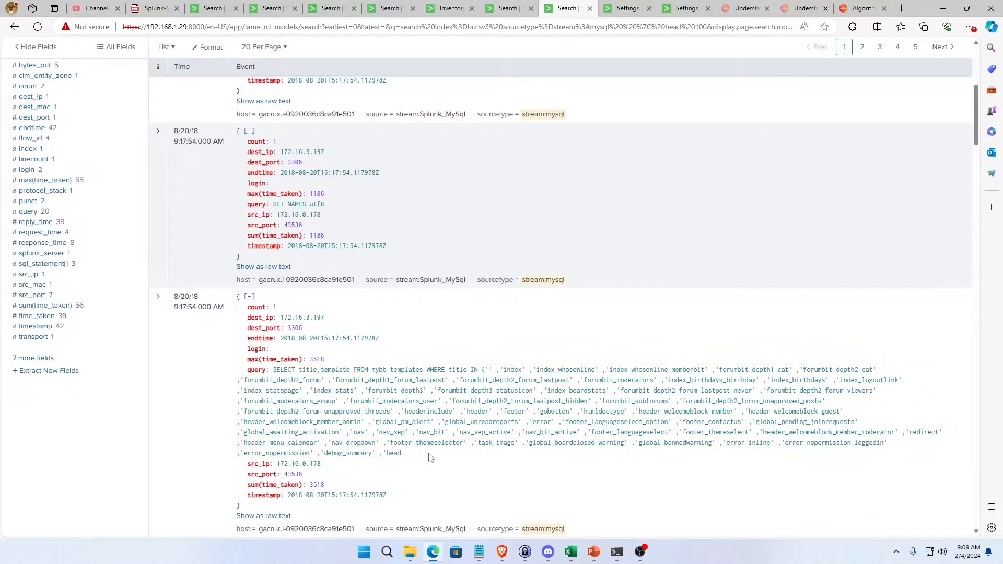
Highlight the long SELECT statement in the third event's query field and compare it with the events above.
left_click_drag(420, 455, 274, 374)
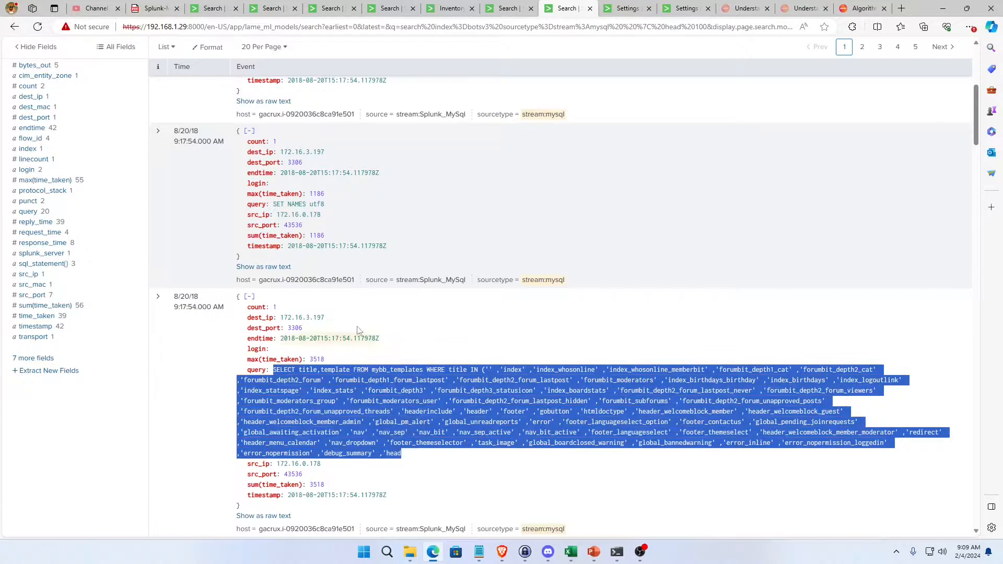
scroll(323, 205, "up", 5)
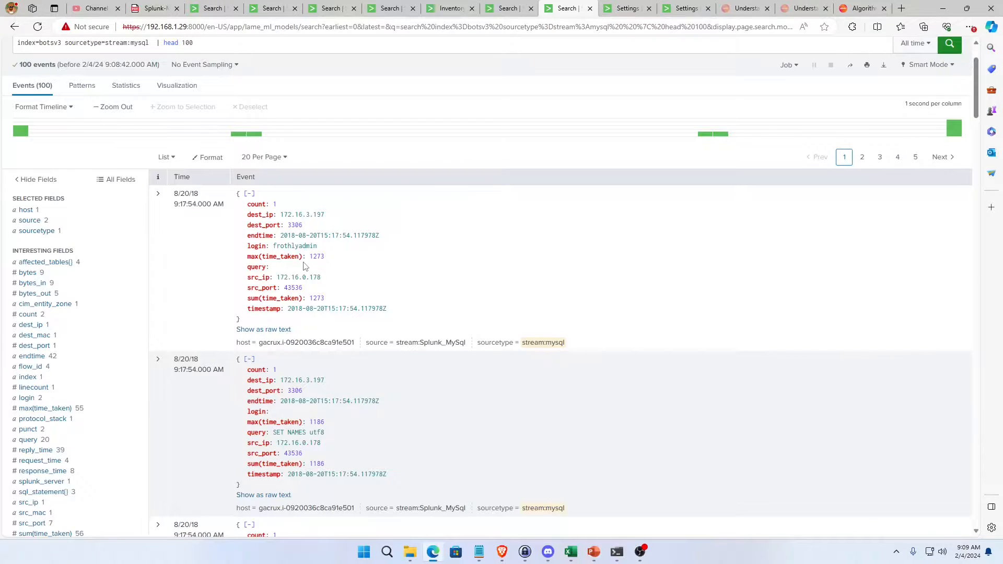
scroll(305, 266, "down", 7)
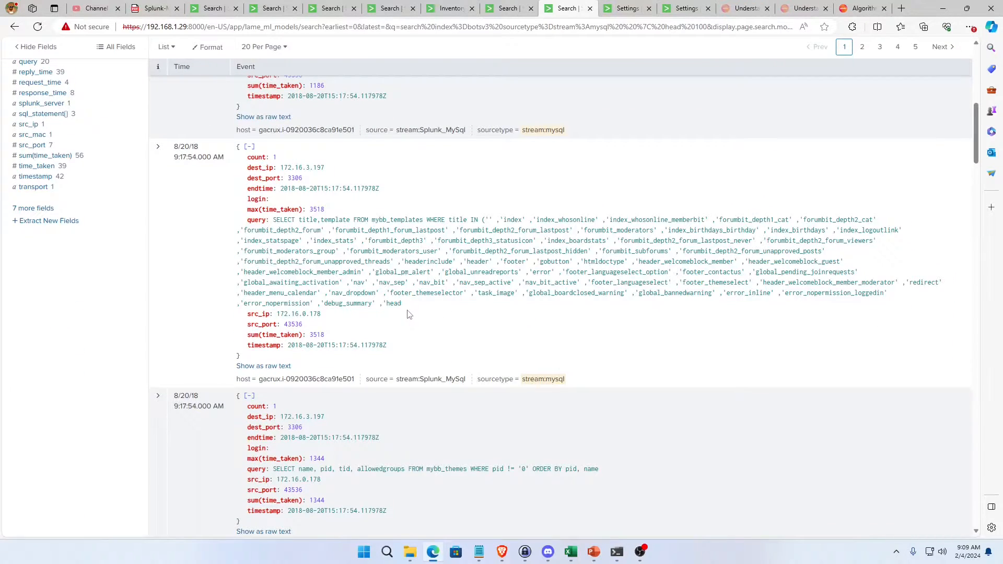
left_click_drag(405, 310, 320, 270)
left_click(319, 269)
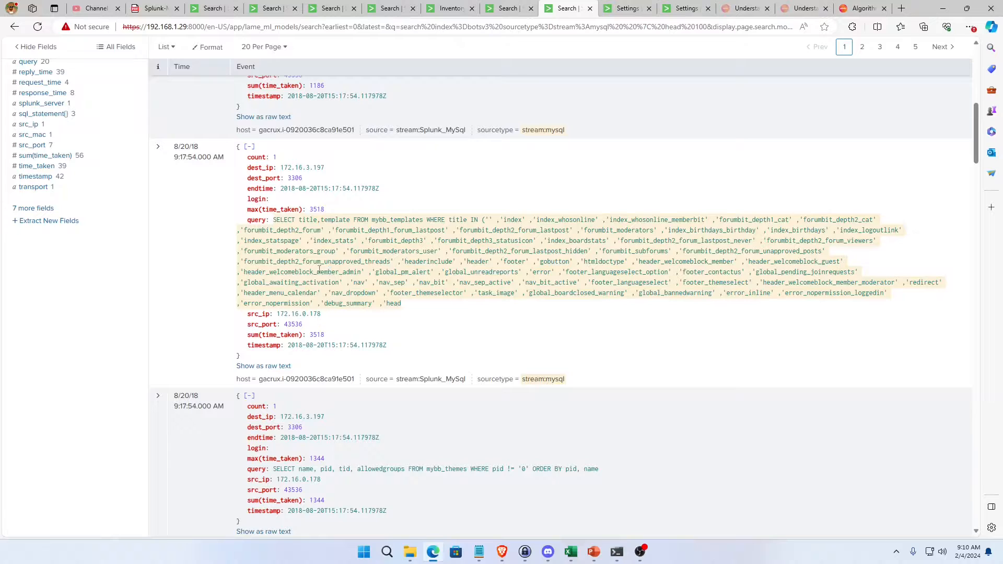
left_click(272, 228)
left_click(273, 226)
left_click_drag(274, 220, 421, 305)
scroll(410, 300, "up", 1)
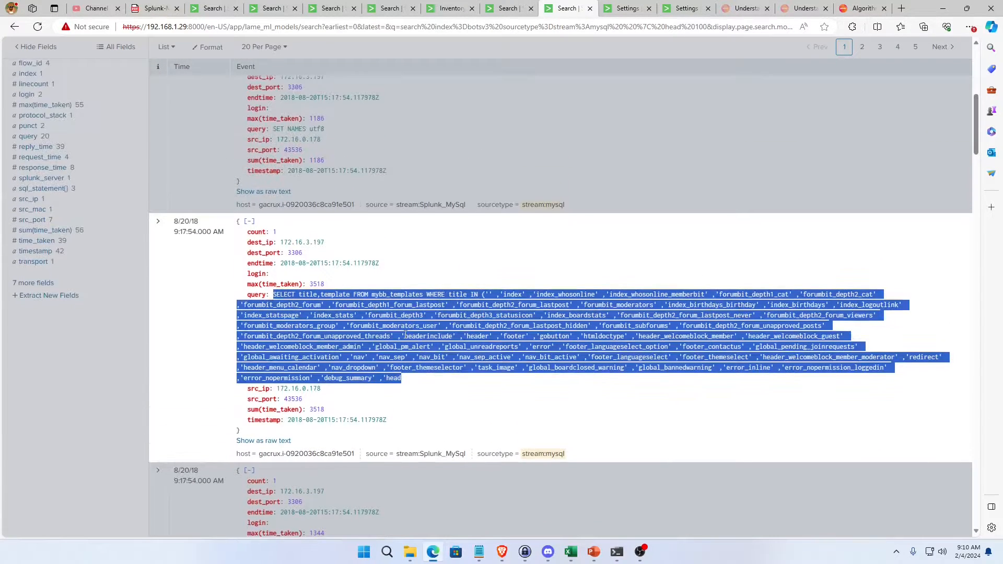
scroll(406, 334, "up", 1)
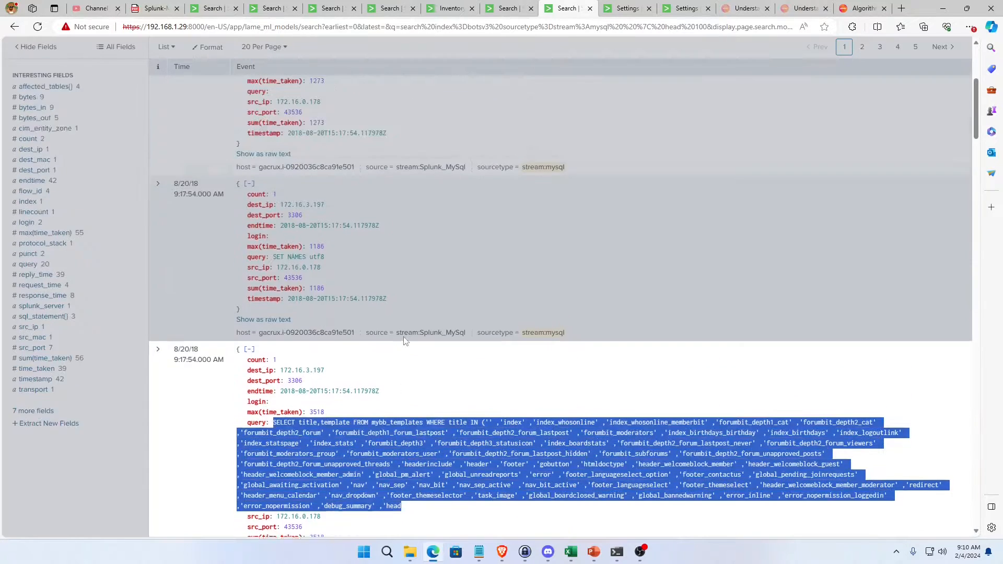
scroll(403, 338, "down", 1)
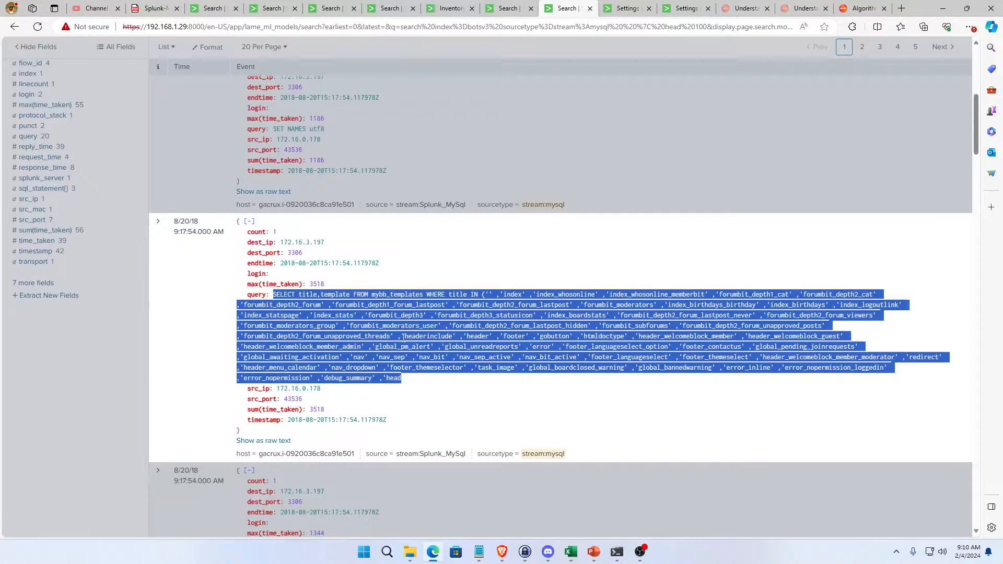
left_click(220, 294)
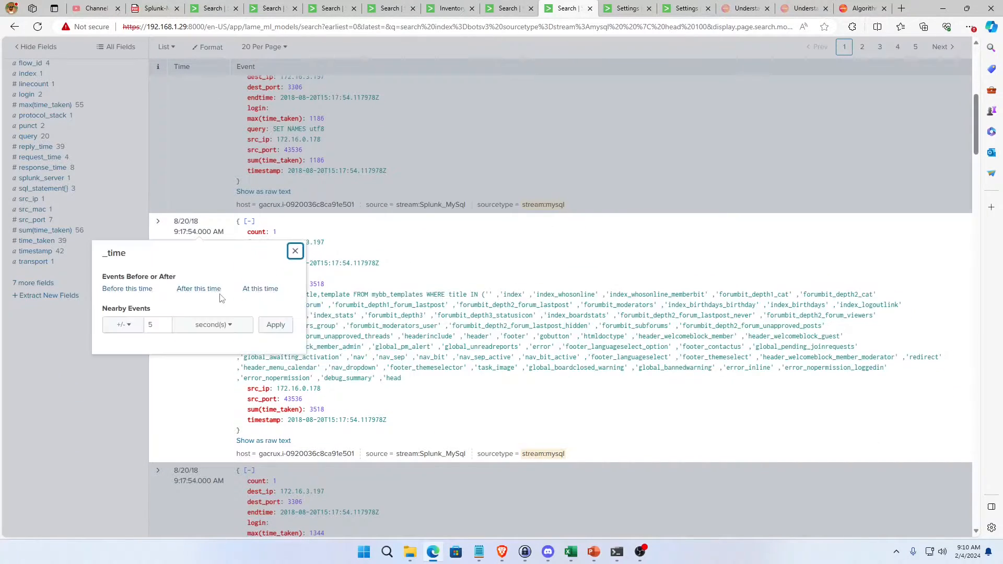
left_click(376, 287)
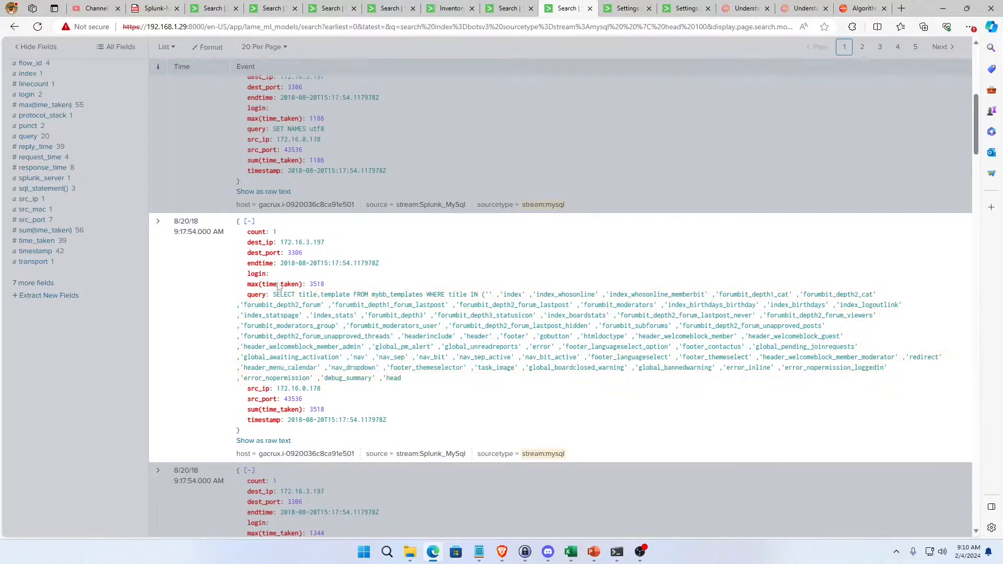
Highlight the source IP and the destination IP in the event with the long SELECT query.
left_click_drag(321, 389, 251, 396)
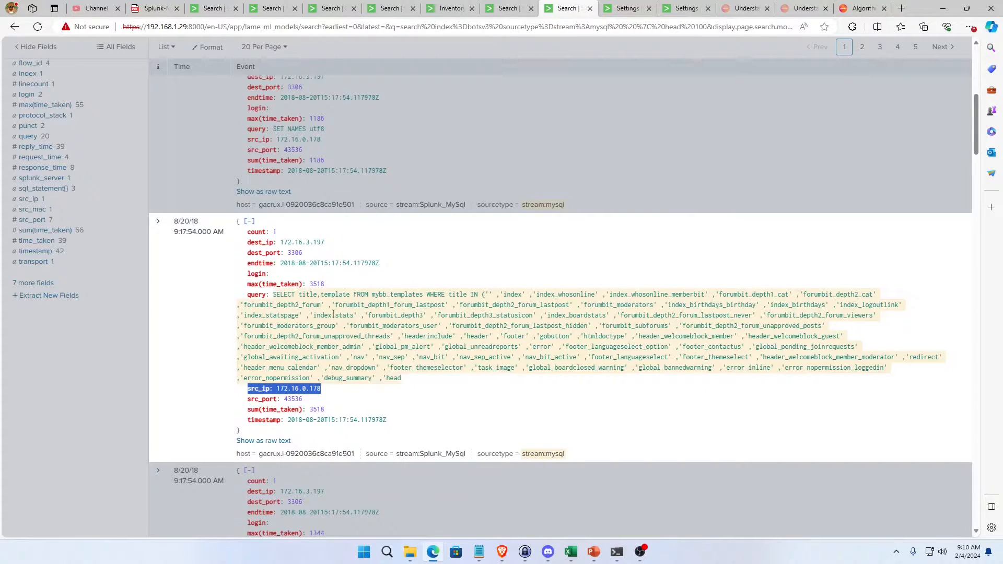
mouse_move(287, 252)
left_mouse_down()
mouse_move(309, 244)
mouse_move(281, 246)
left_mouse_up()
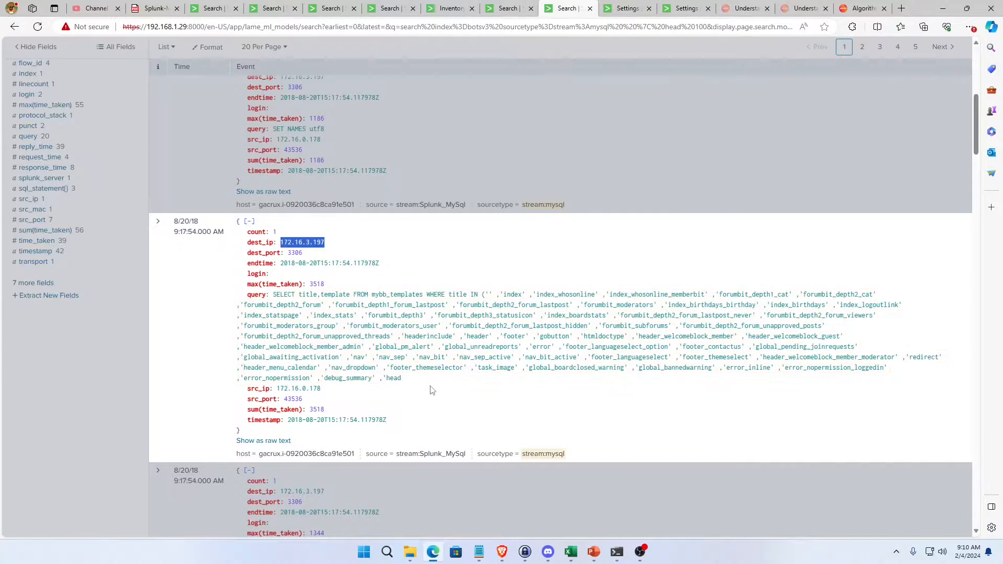
Check the list of stream sourcetypes in the metadata search, change the MySQL query's sourcetype to stream:http, and run it.
scroll(431, 391, "up", 10)
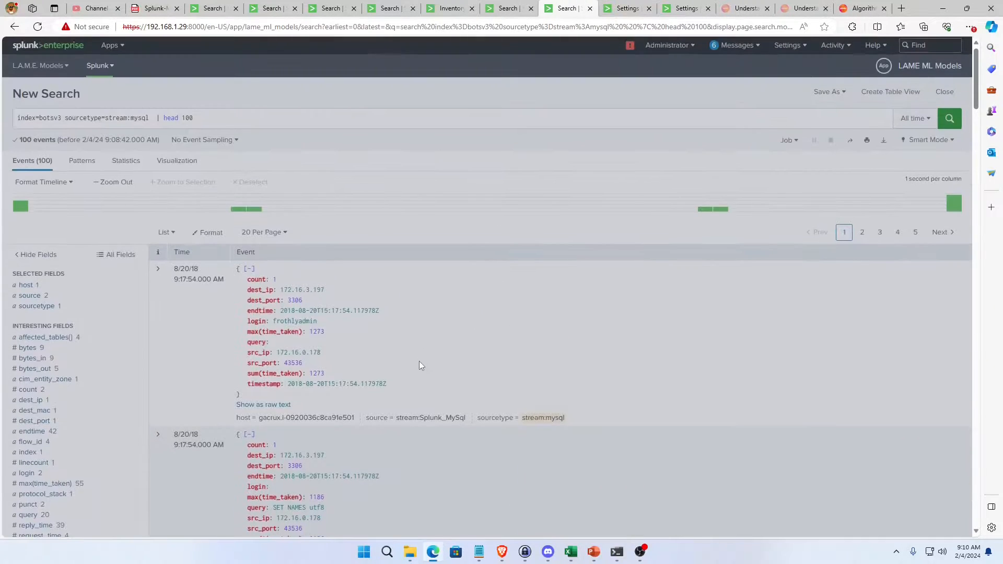
left_click(504, 8)
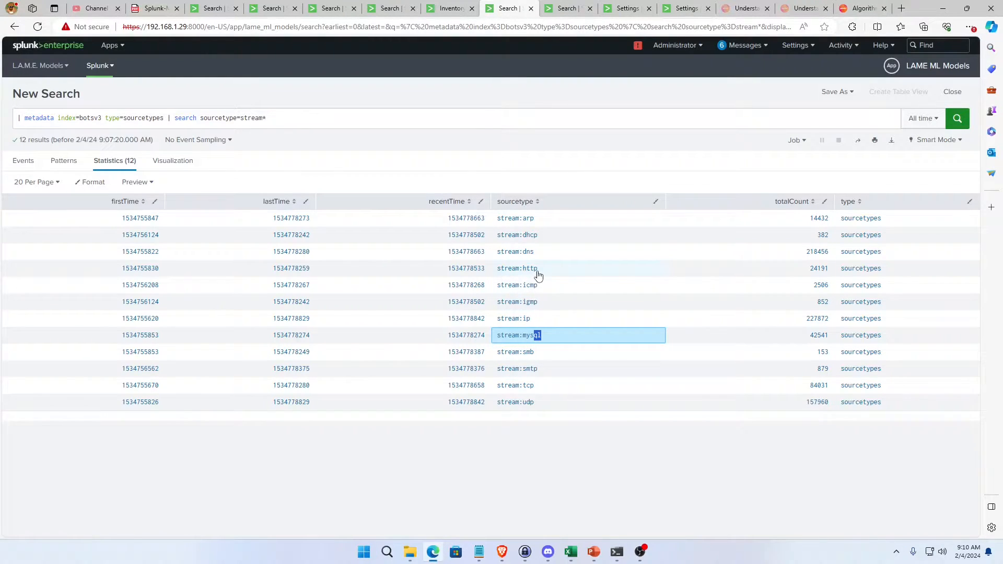
left_click(569, 10)
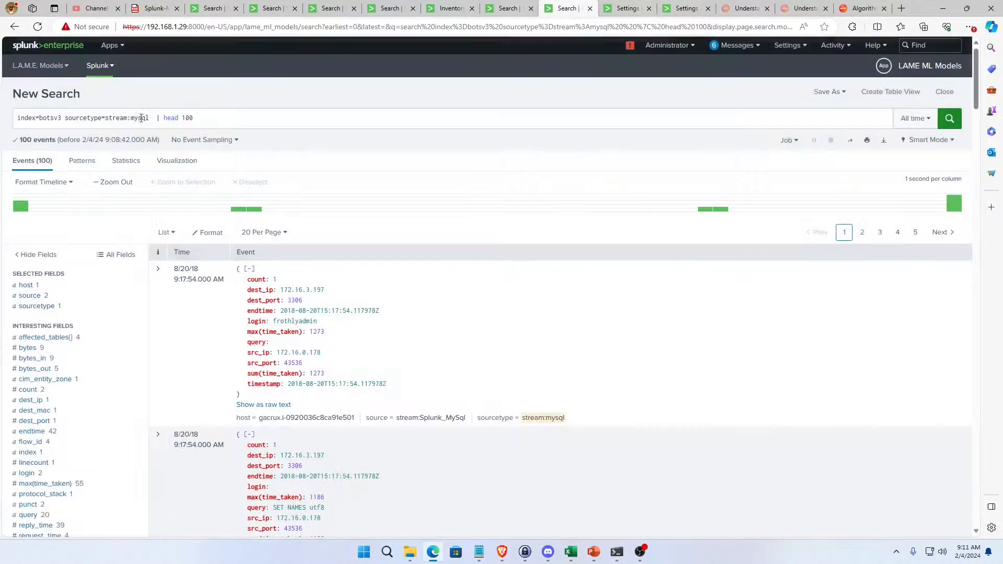
double_click(139, 117)
type("http")
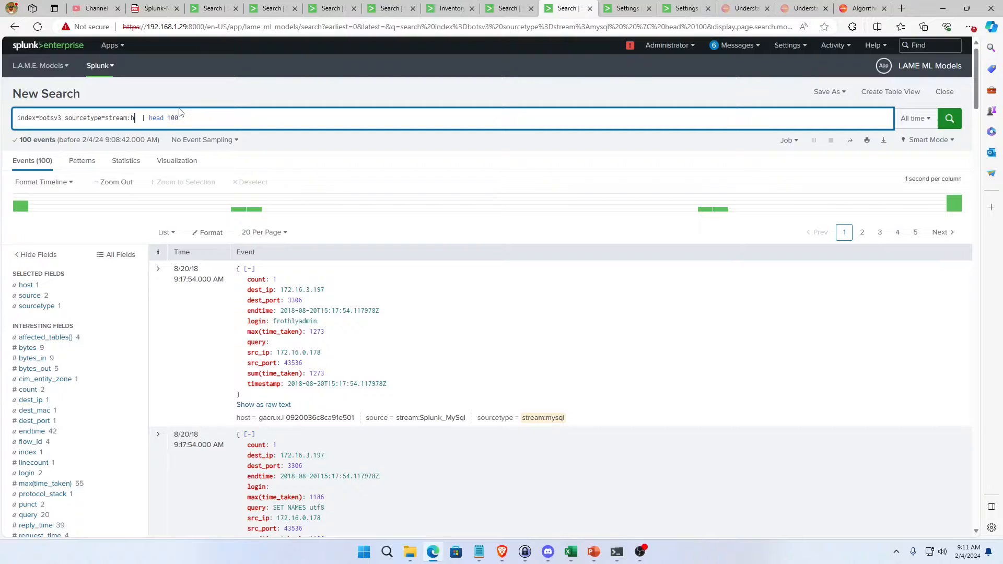
key("Return")
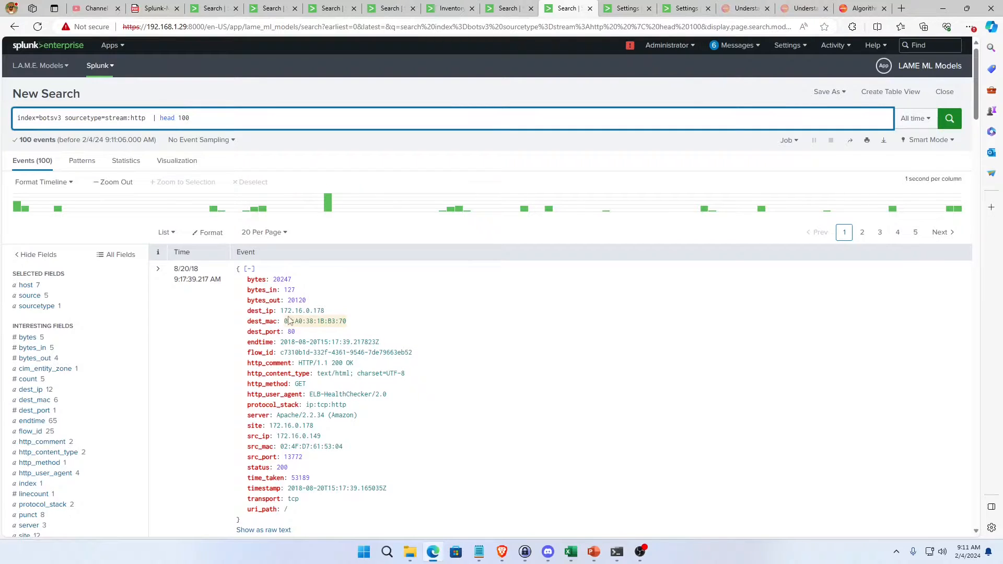
Highlight the destination IP value and the dest_ip field name in the first stream:http event.
left_click_drag(281, 311, 326, 311)
left_click(430, 334)
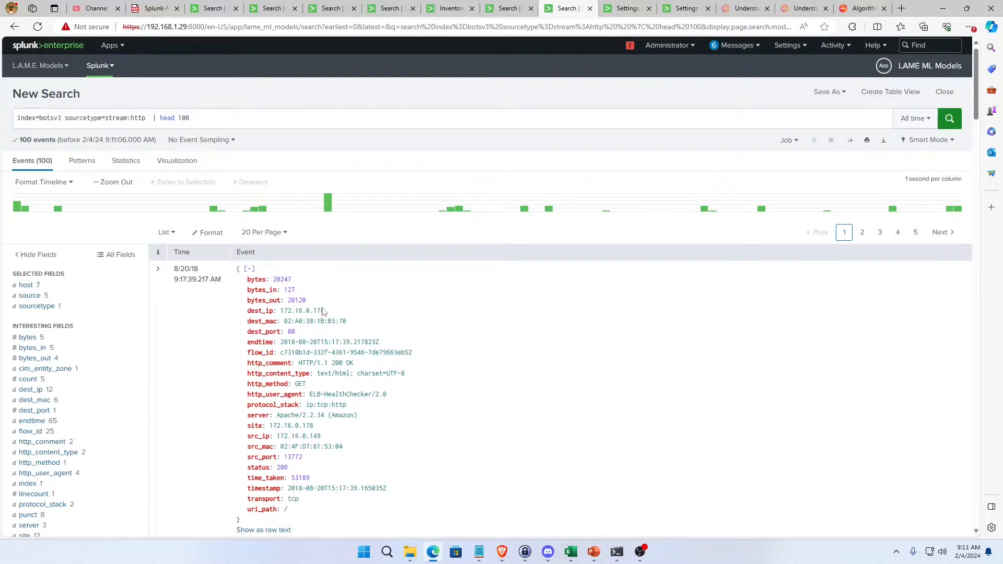
left_click_drag(281, 310, 346, 310)
left_click_drag(249, 310, 274, 311)
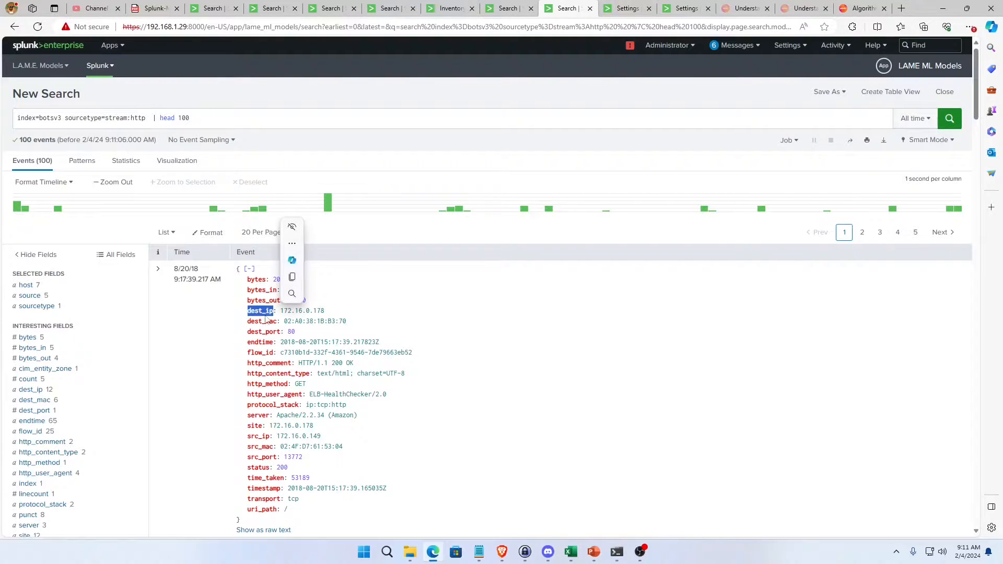
left_click(349, 192)
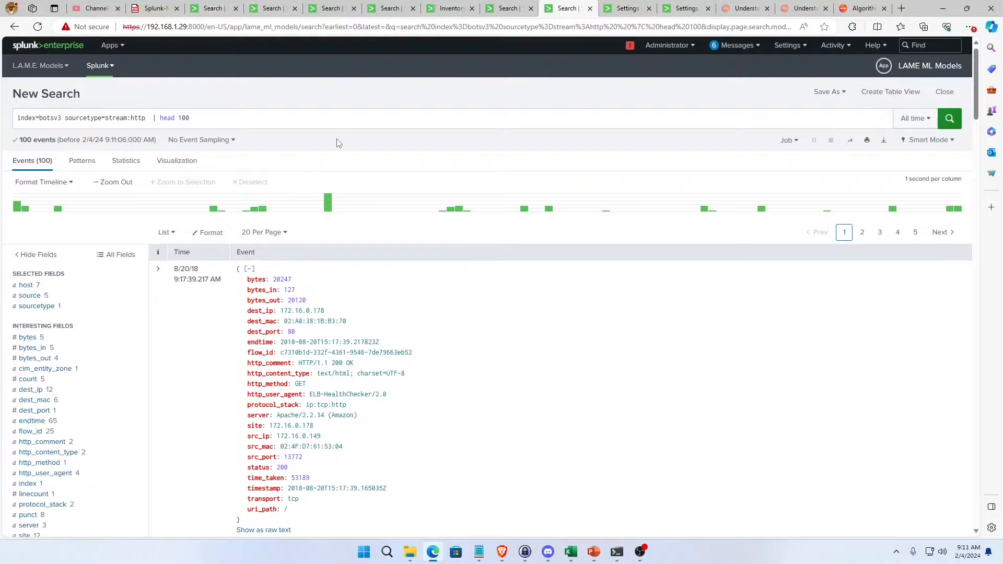
Add a second line "| stats count by dest_ip" to the stream:http query and run the search.
left_click(271, 118)
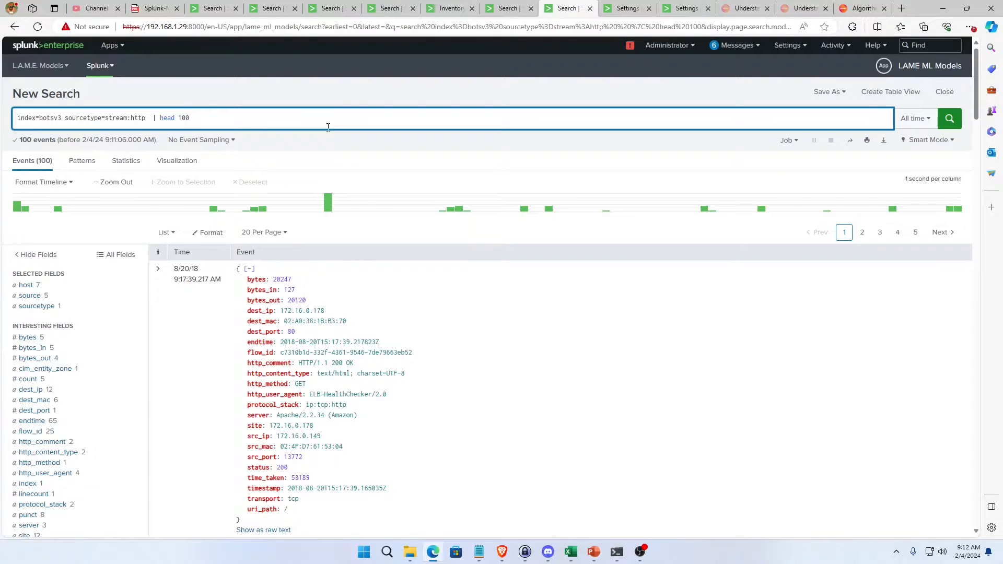
key("shift+Return")
type("| stats")
type("count by dest_ip")
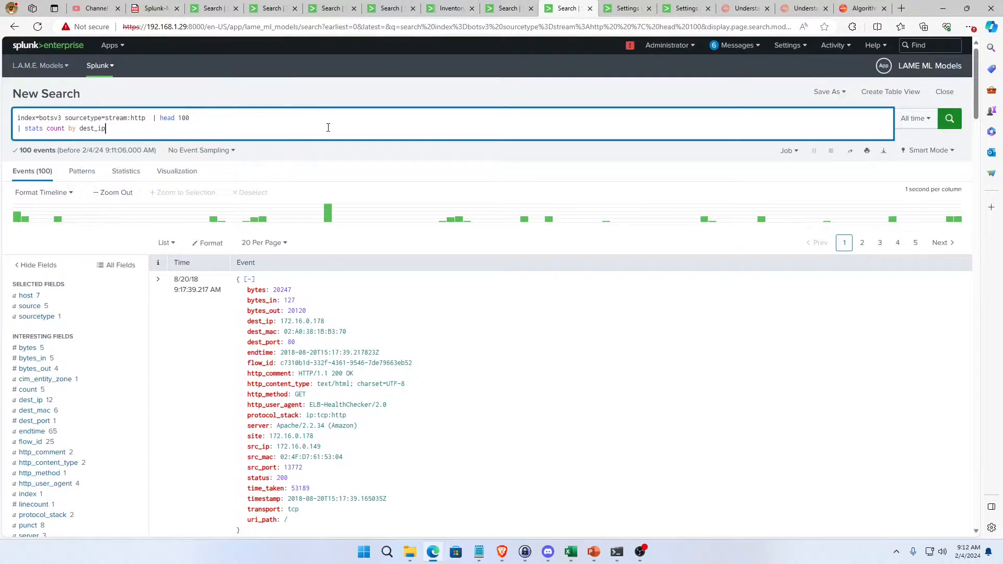
key("Return")
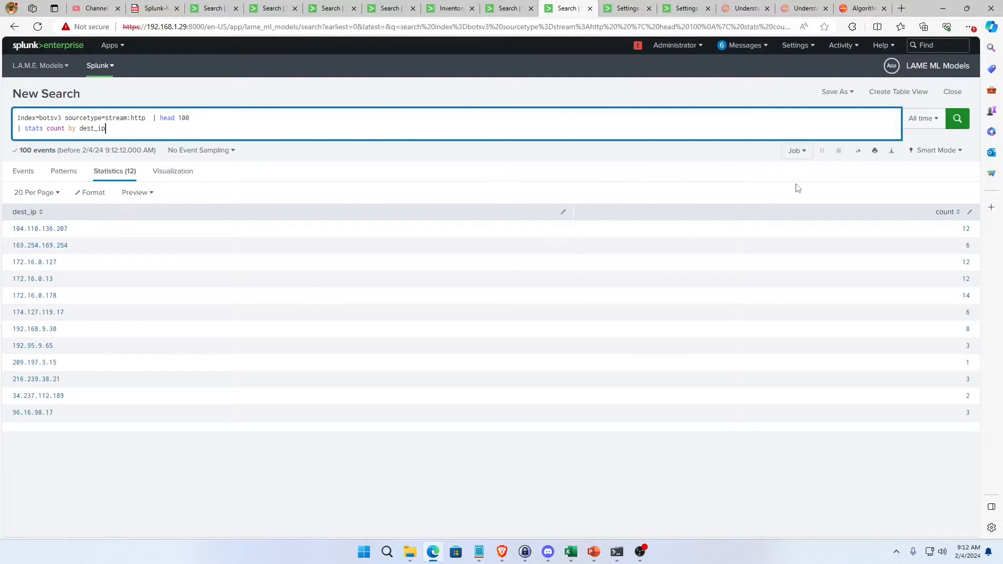
Insert "earliest(_time) as firstSeen" before count in the stats command and run the search.
left_click(48, 129)
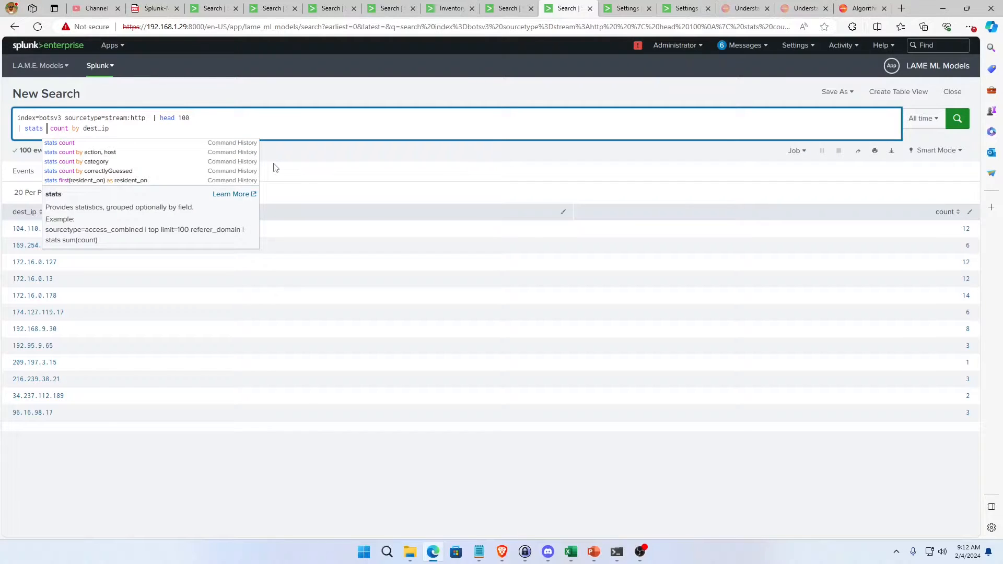
type("ear")
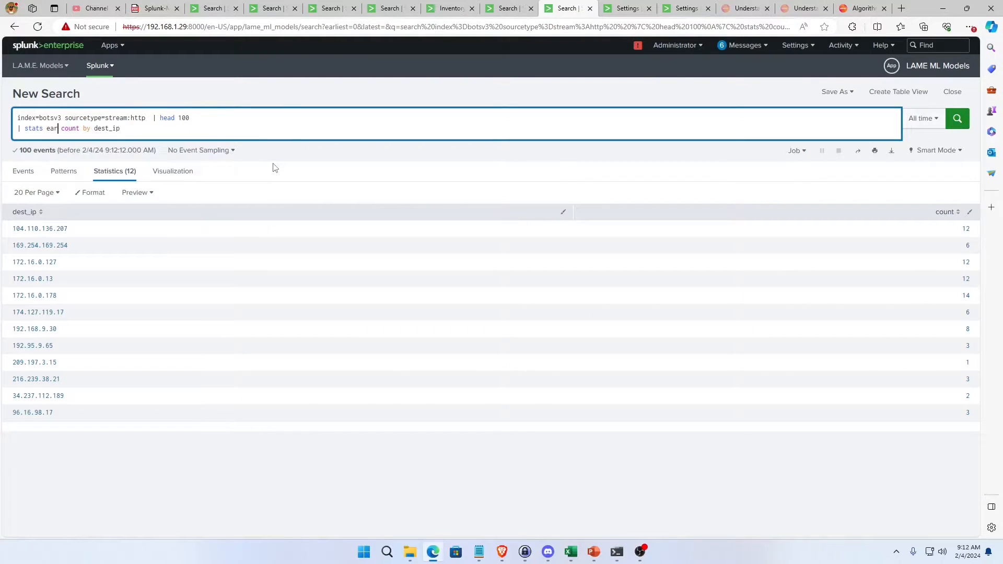
type("liest(-")
type("time")
type(") as e")
type("irstSeen")
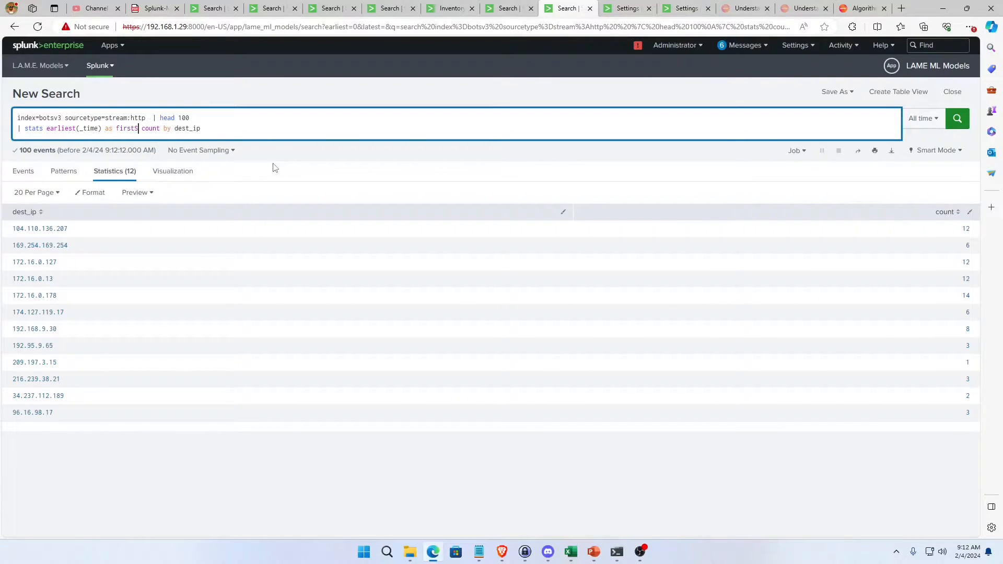
key("Return")
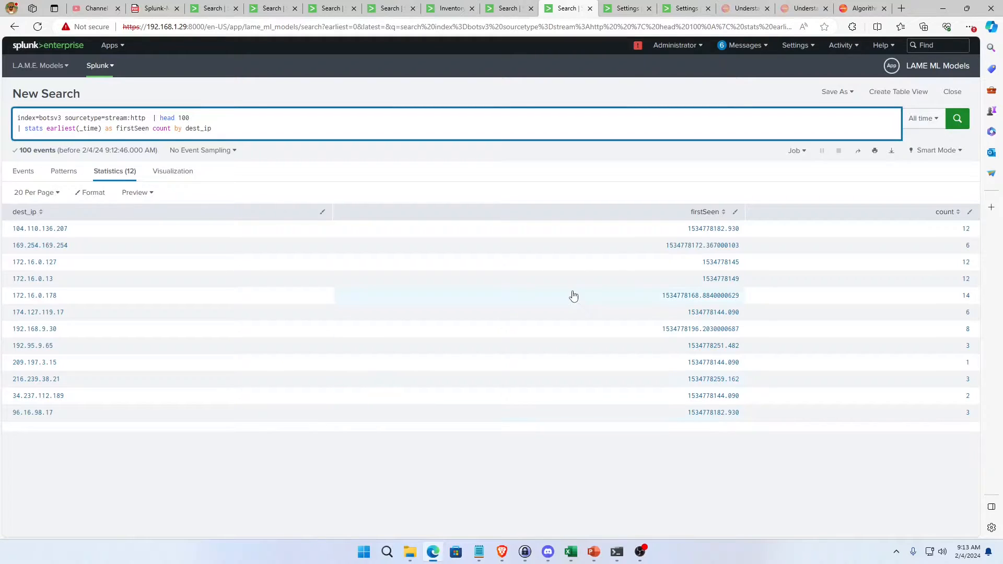
Add an outputlookup command on a new line at the end of the query.
left_click(270, 131)
key("ctrl+a")
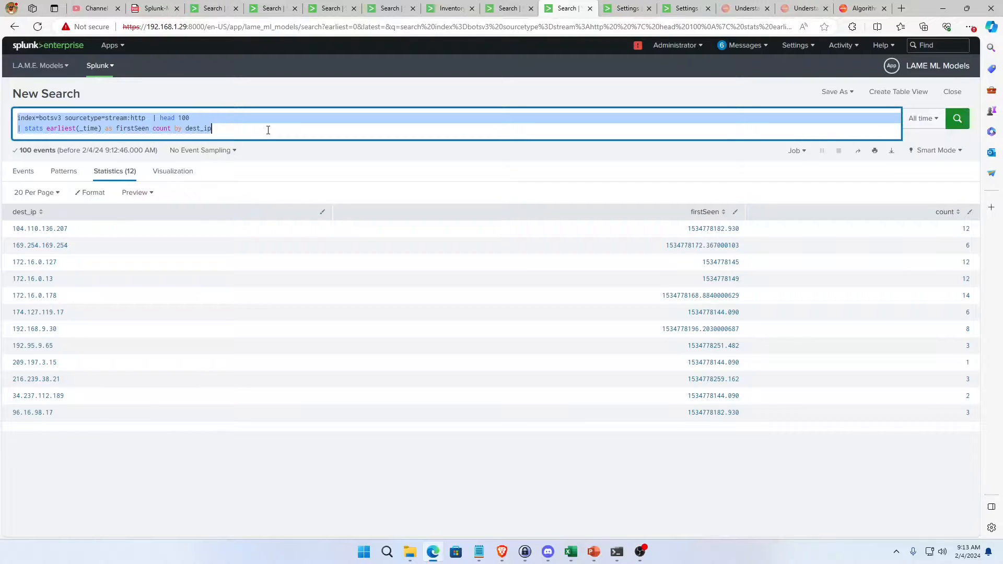
left_click(268, 130)
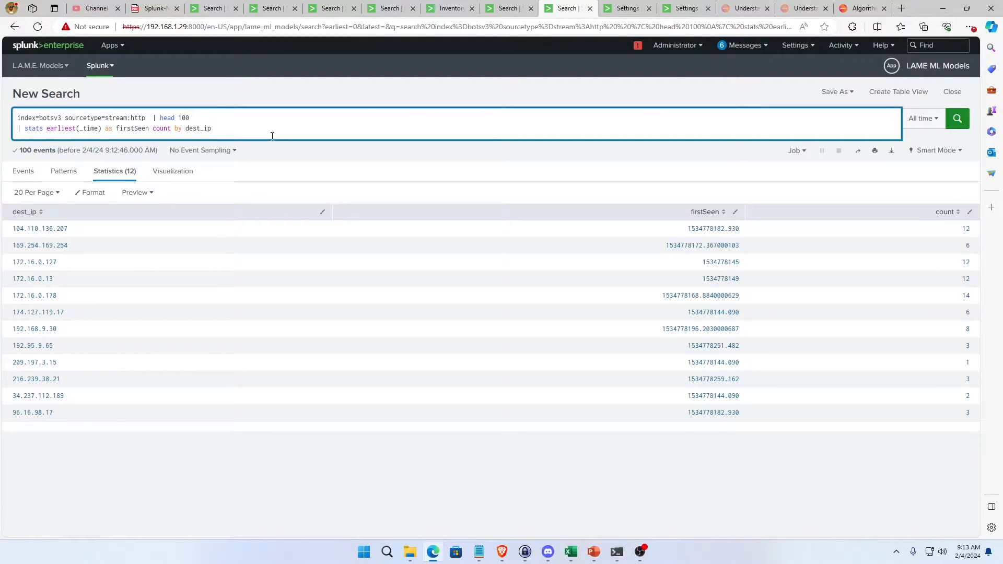
key("shift+Return")
type("| outpu")
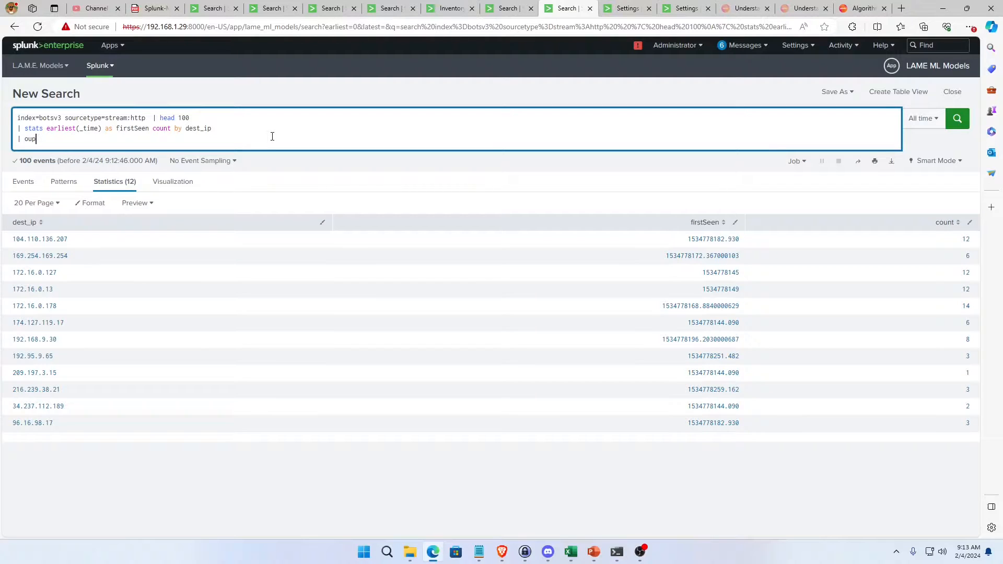
type("tlookup")
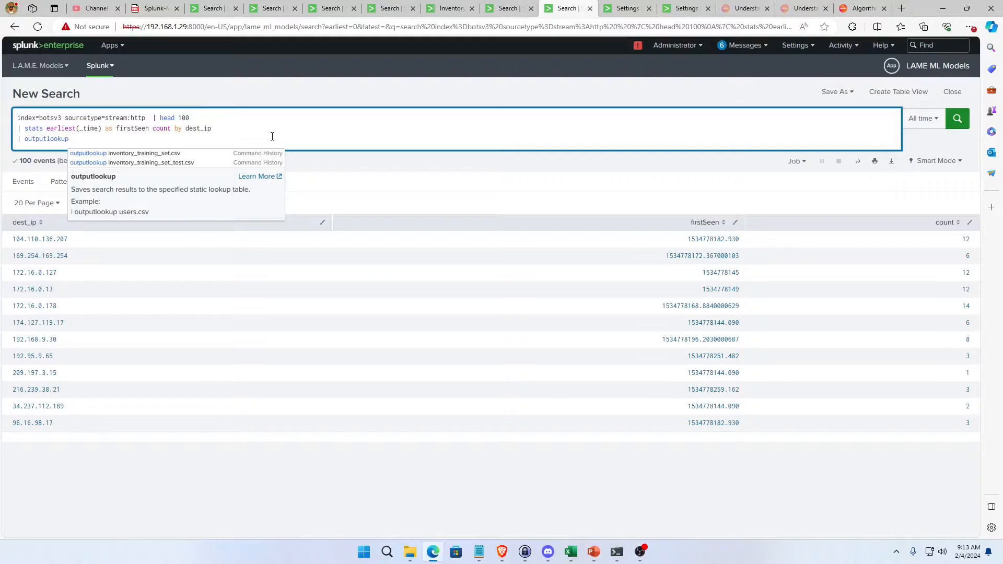
type(" |")
key("BackSpace")
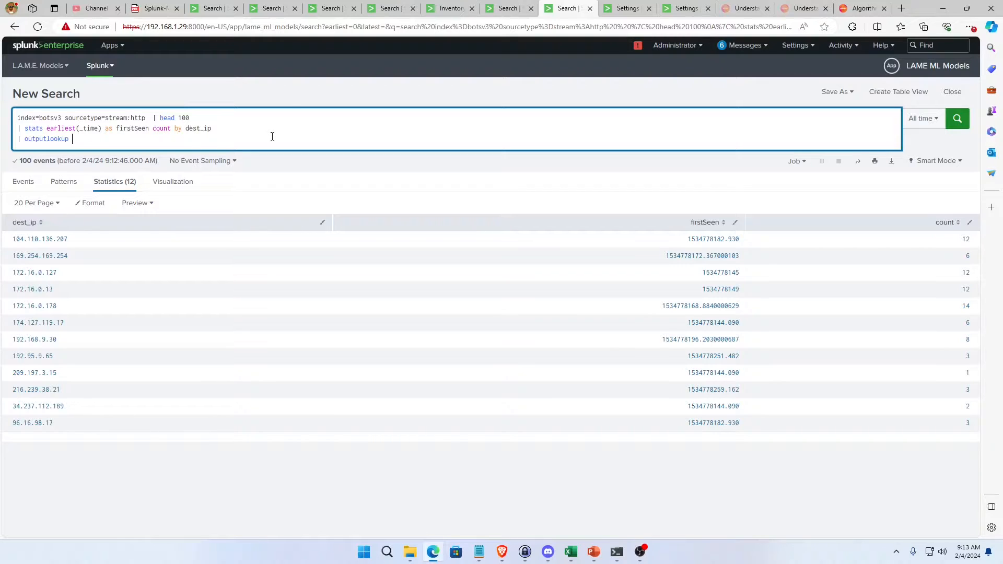
Set https_computers.csv as the outputlookup file and run the search to save the results.
type("dest")
key("BackSpace")
key("BackSpace")
key("BackSpace")
key("BackSpace")
type("https_computers.csv")
key("Return")
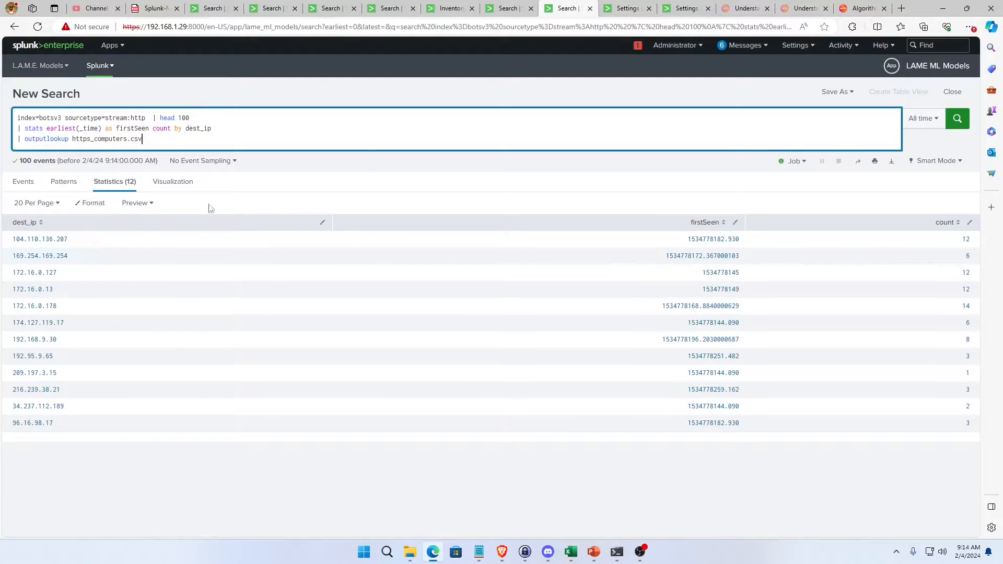
Add "append=true" after https_computers.csv in the outputlookup command.
triple_click(170, 142)
key("ctrl+a")
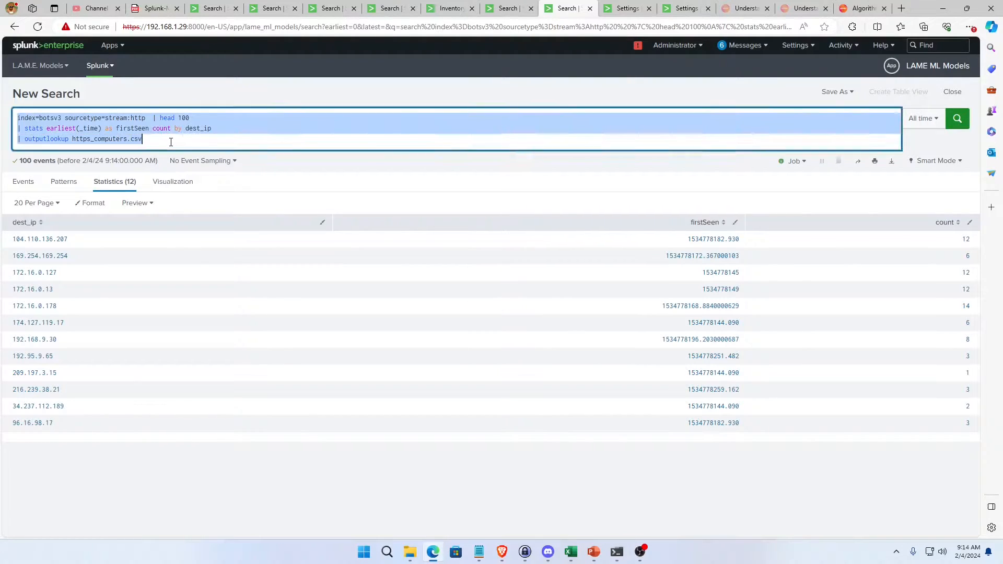
left_click(172, 143)
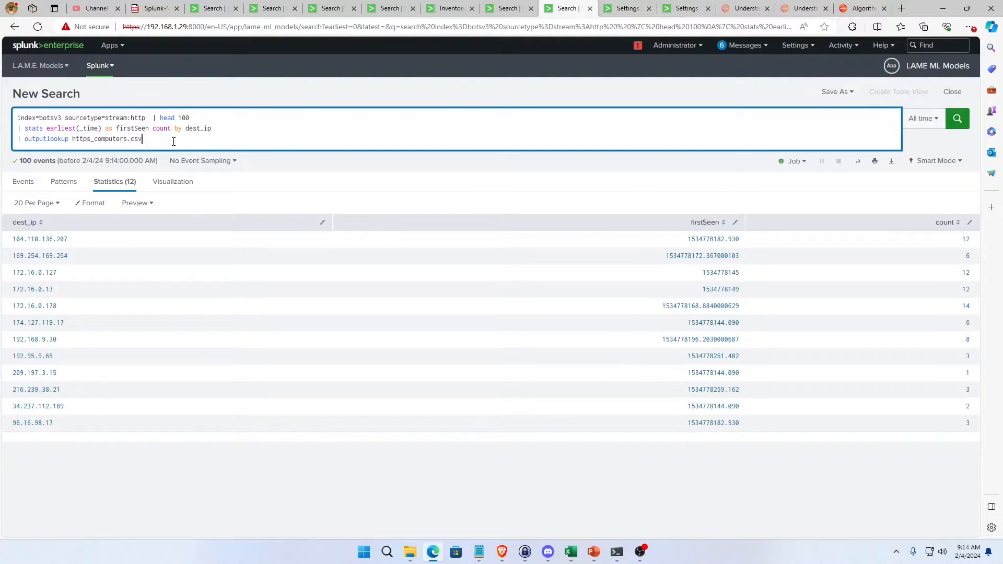
type("append=true")
triple_click(219, 139)
left_click(218, 138)
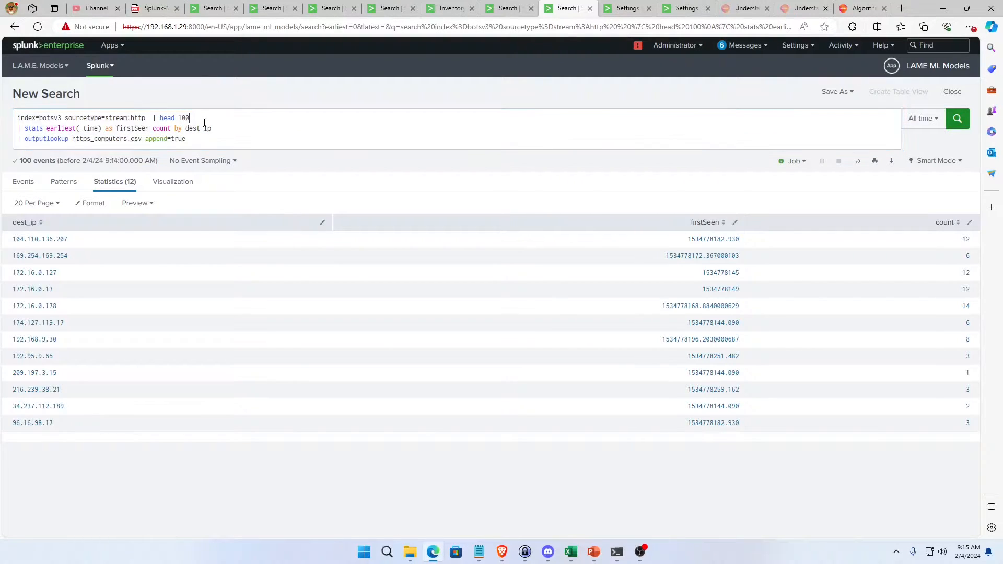
Remove "| head 100" from the query, run it over all stream:http events, and look over the results.
left_click_drag(197, 118, 152, 118)
key("BackSpace")
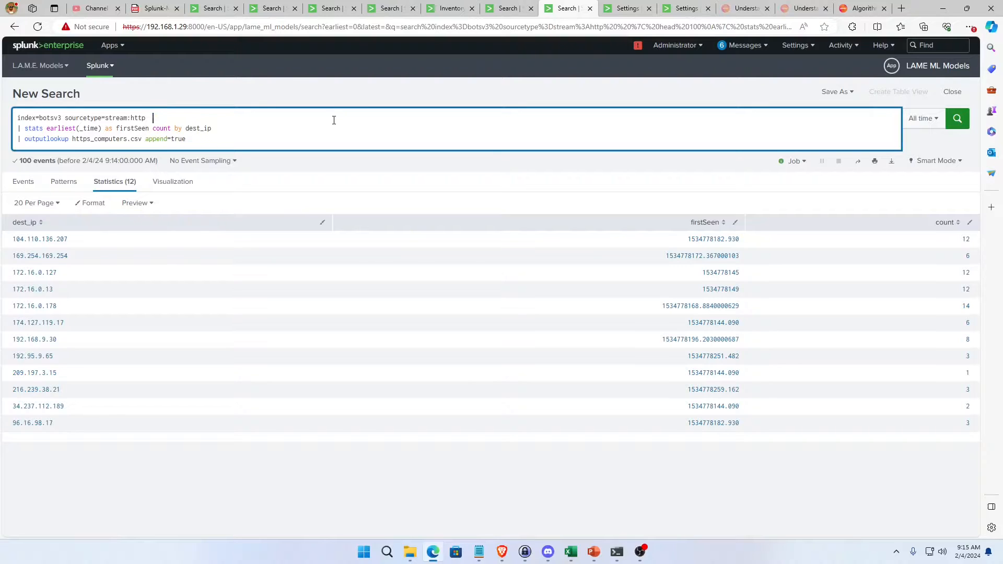
key("Return")
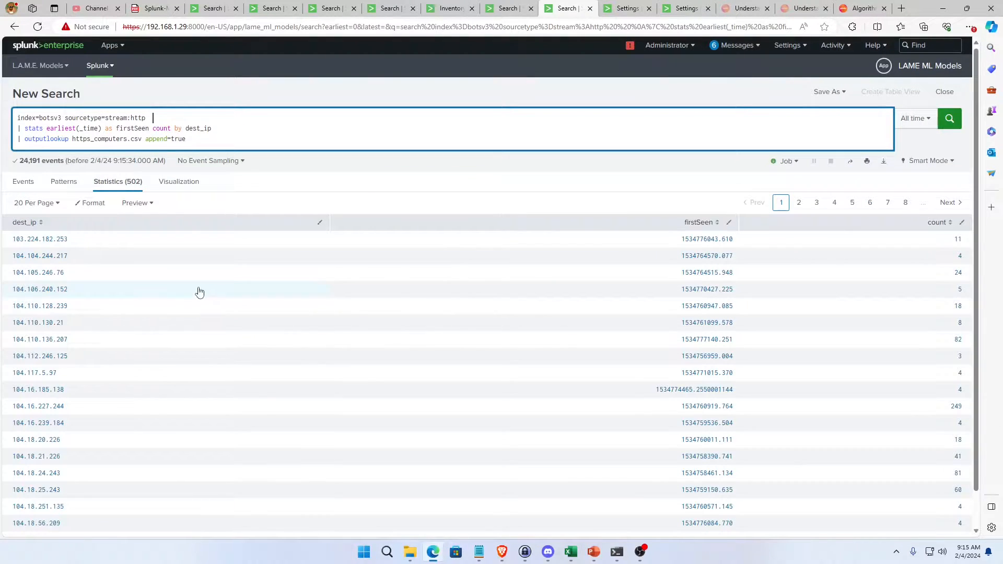
scroll(143, 410, "down", 1)
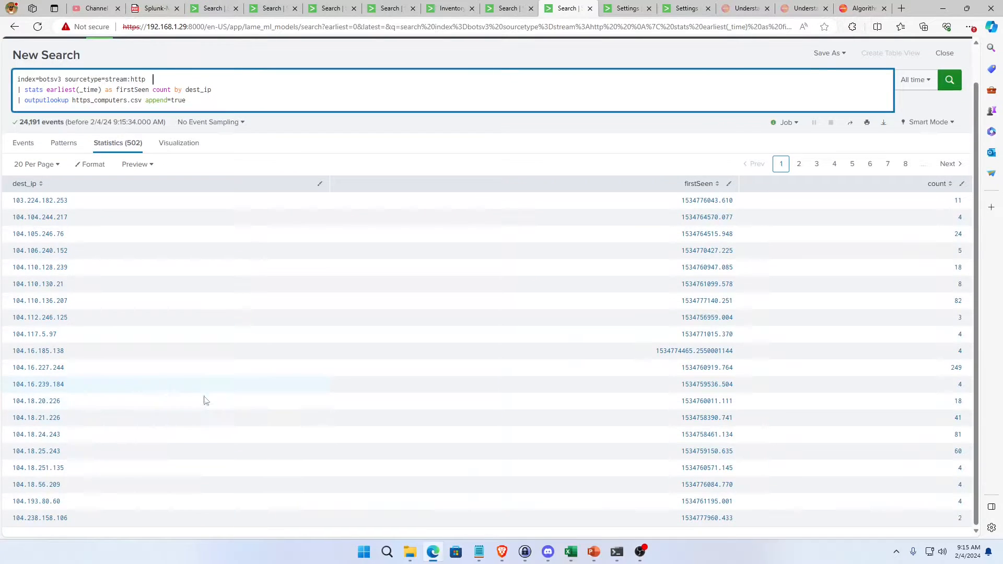
scroll(206, 401, "up", 1)
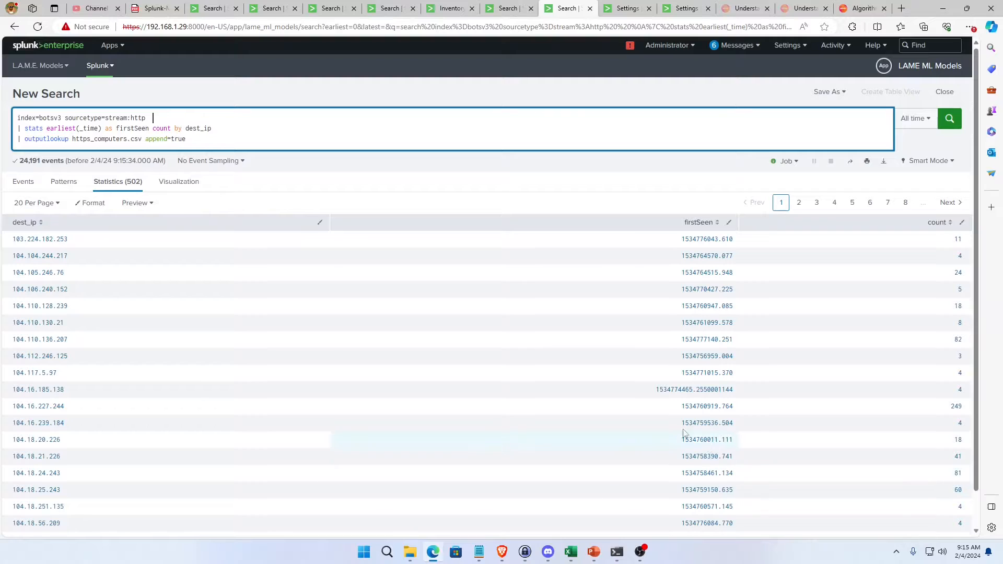
left_click(348, 168)
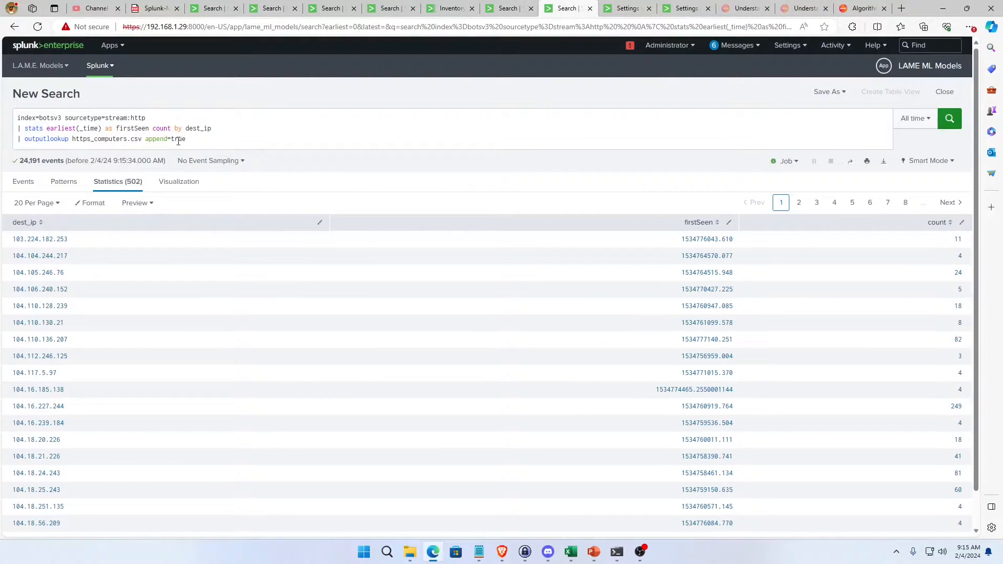
double_click(199, 141)
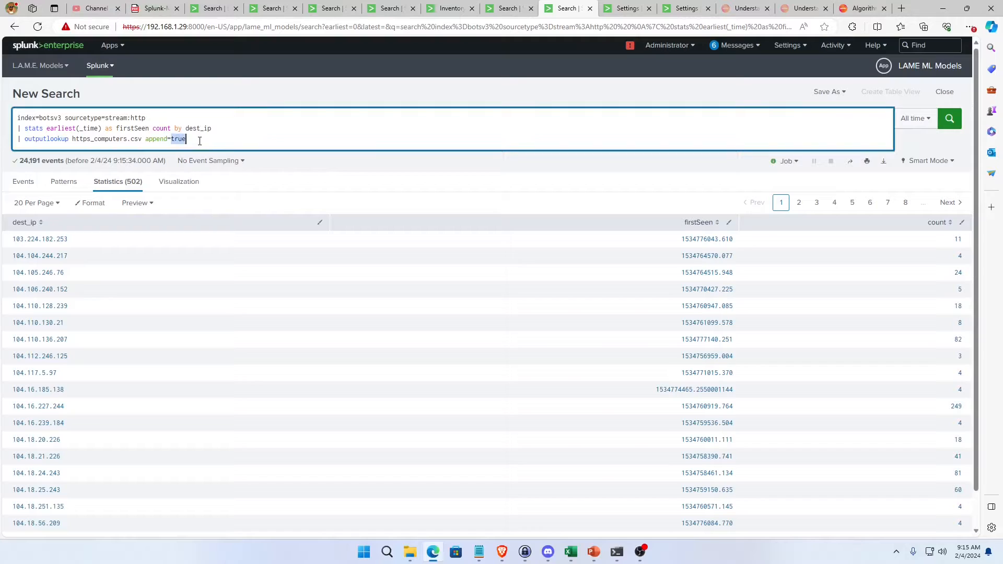
Duplicate the stream:http search tab and review the stream sourcetypes in the metadata search before returning to the copy.
right_click(560, 14)
left_click(597, 71)
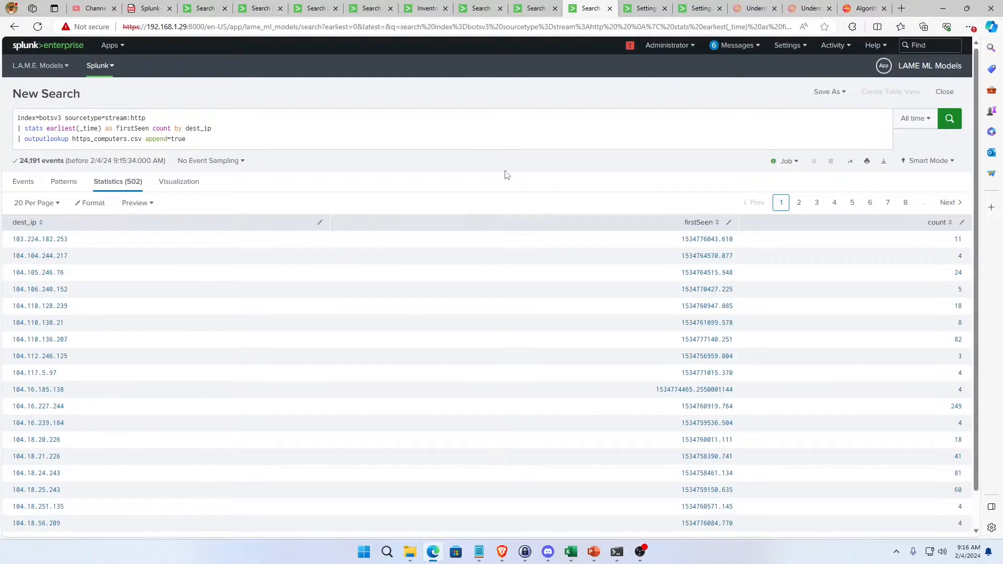
left_click(486, 10)
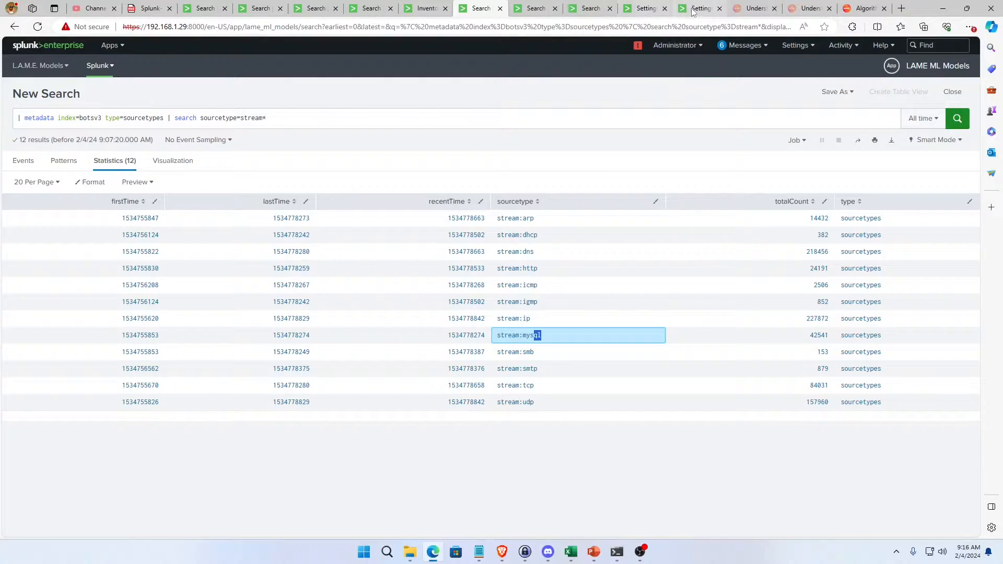
left_click(590, 9)
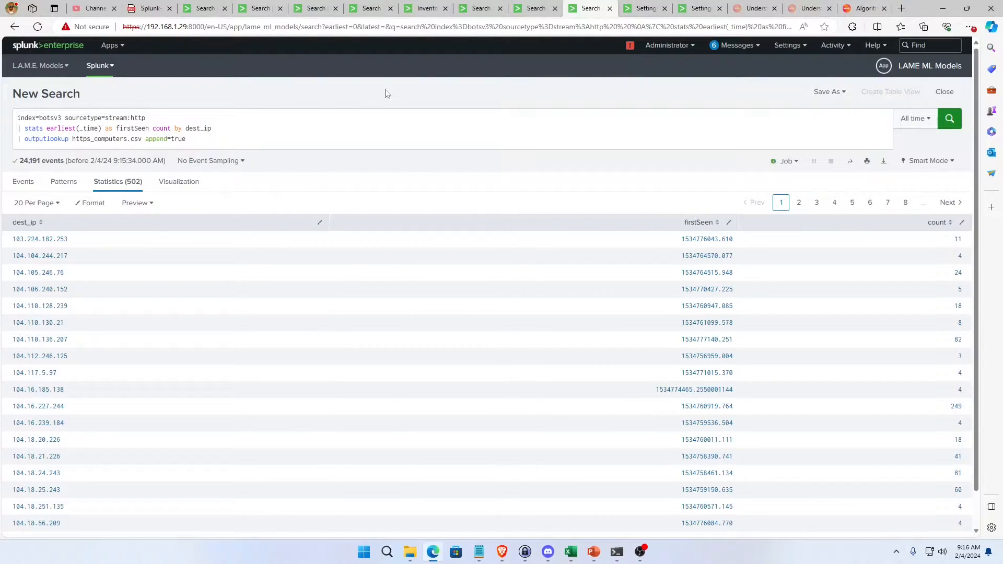
Change the sourcetype to stream:ip, delete the stats and outputlookup lines, and run the search.
left_click(221, 143)
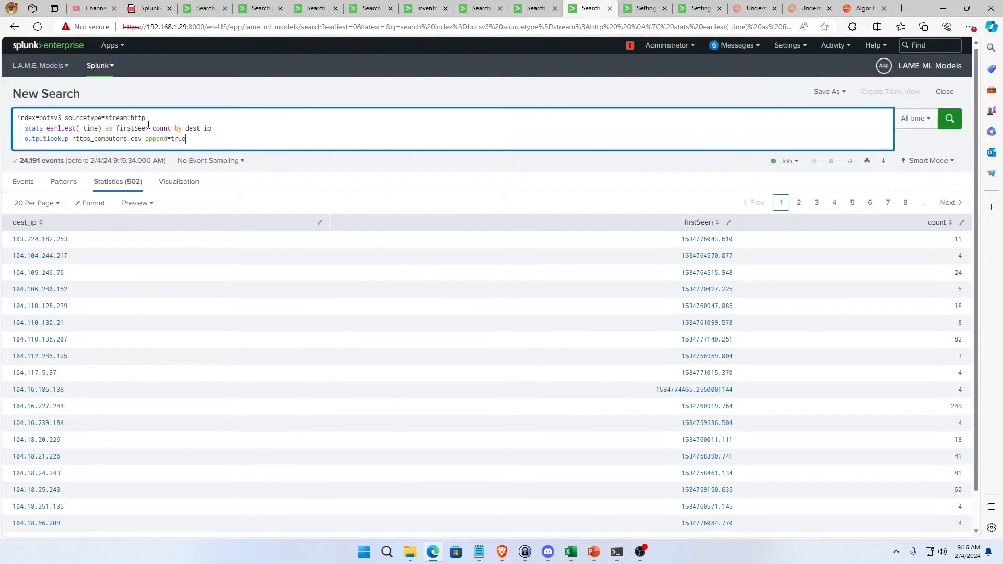
double_click(143, 120)
type("i")
left_click_drag(232, 146, 18, 128)
key("BackSpace")
key("BackSpace")
key("Return")
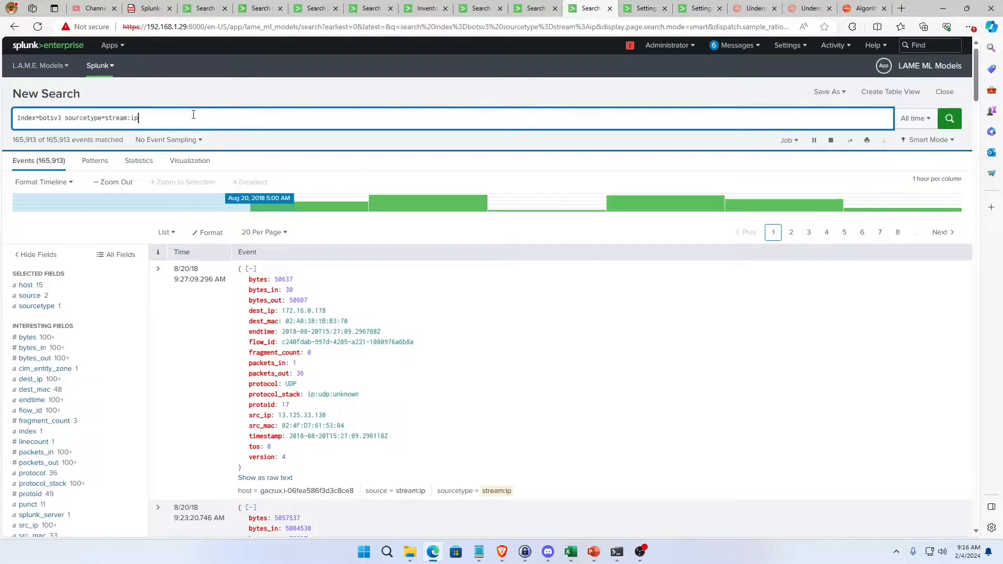
Add "| head 100000" to the stream:ip query.
type("|")
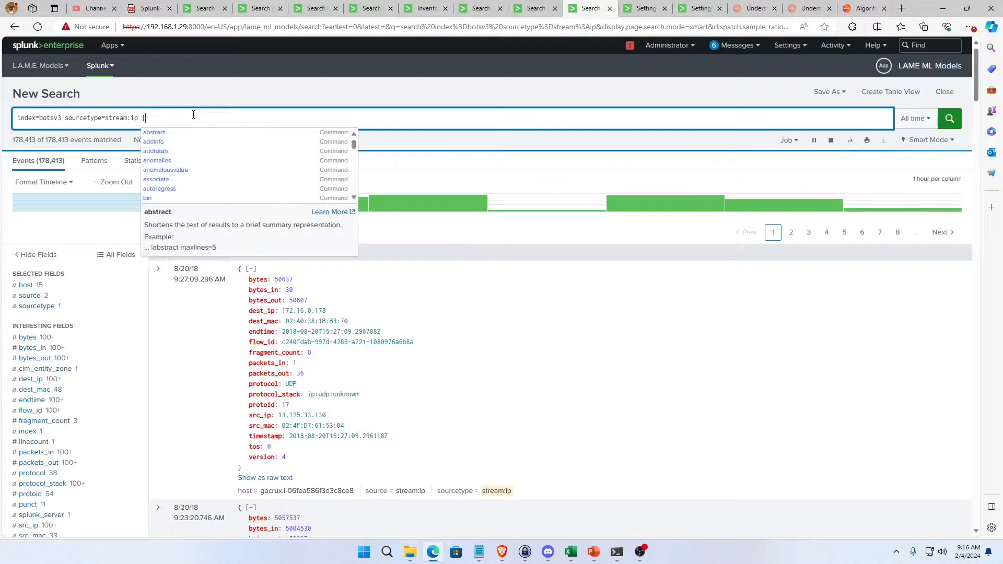
type(" head 1000")
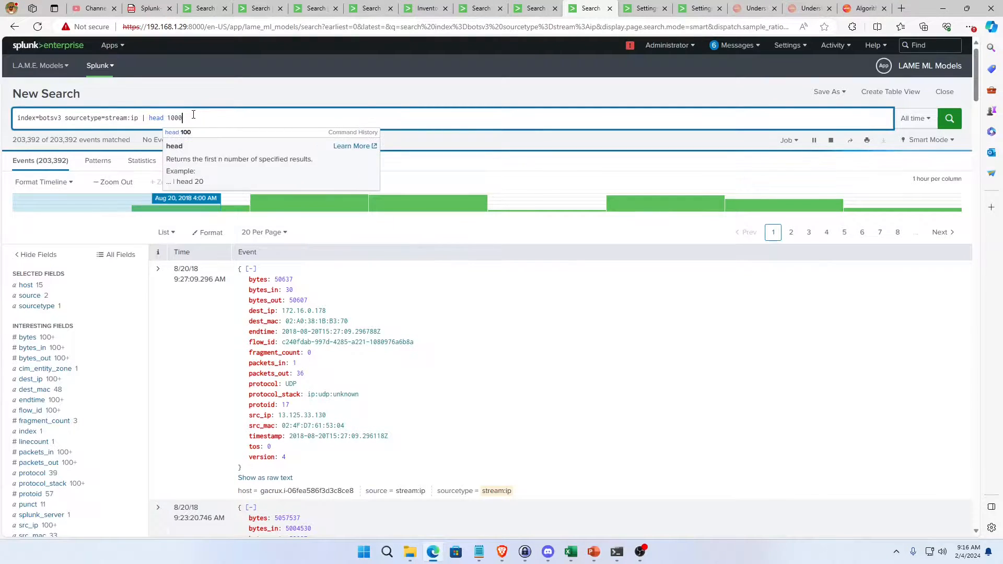
key("BackSpace")
key("BackSpace")
key("BackSpace")
key("BackSpace")
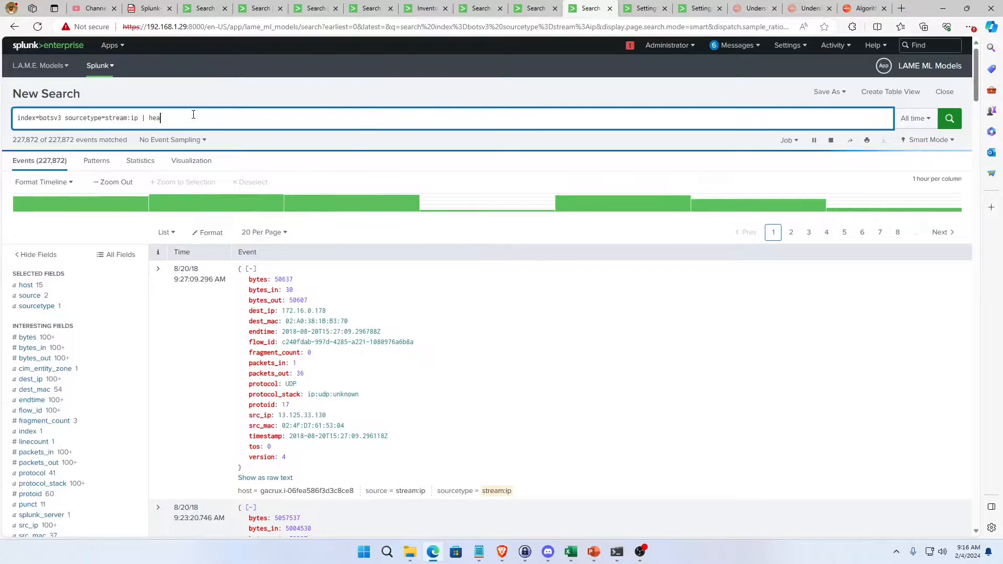
key("BackSpace")
type("d 1000")
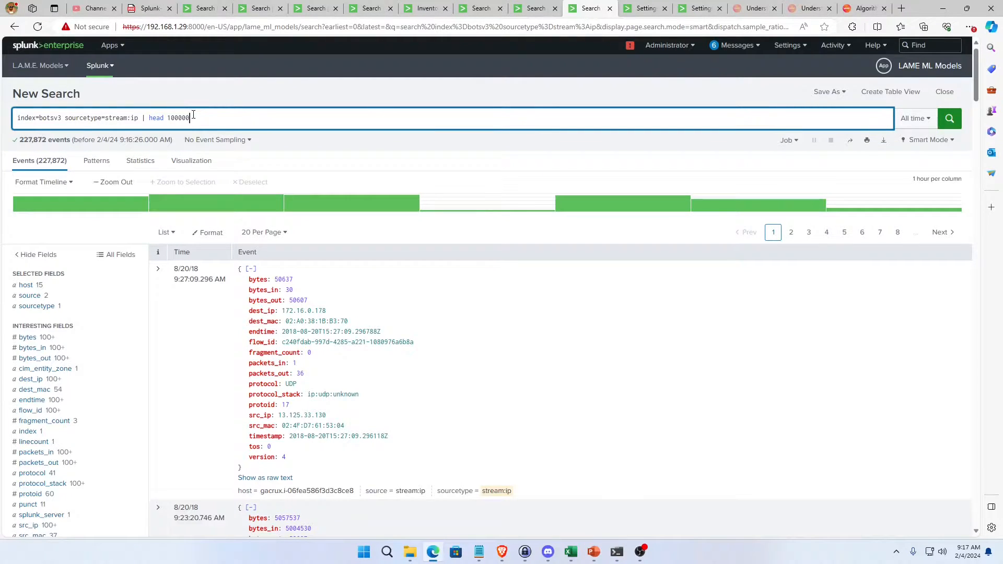
type("00")
Add a new "| lookup" line to the stream:ip query with the name https_computers copied from the stream:http search.
key("shift+Return")
type("| ")
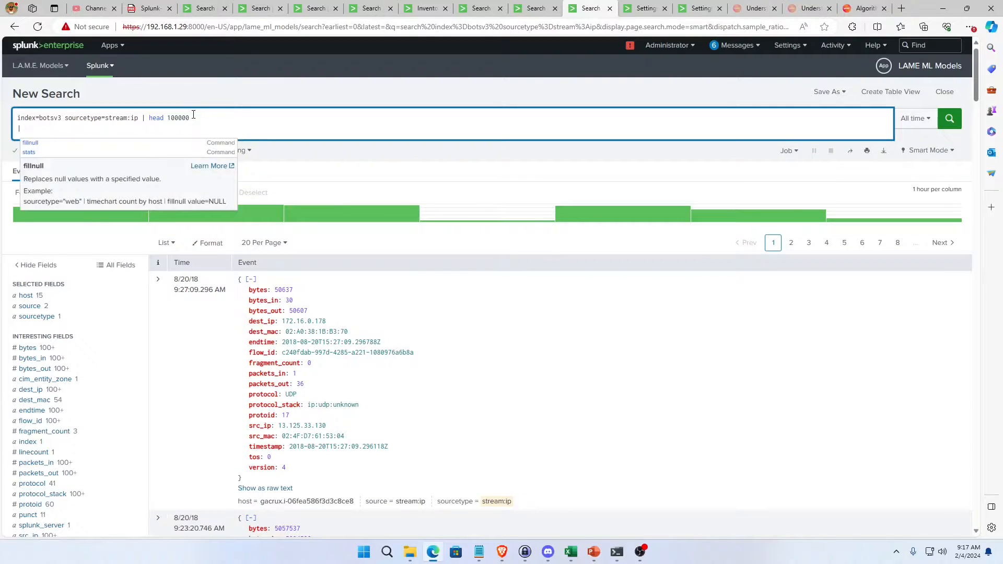
type("lookup")
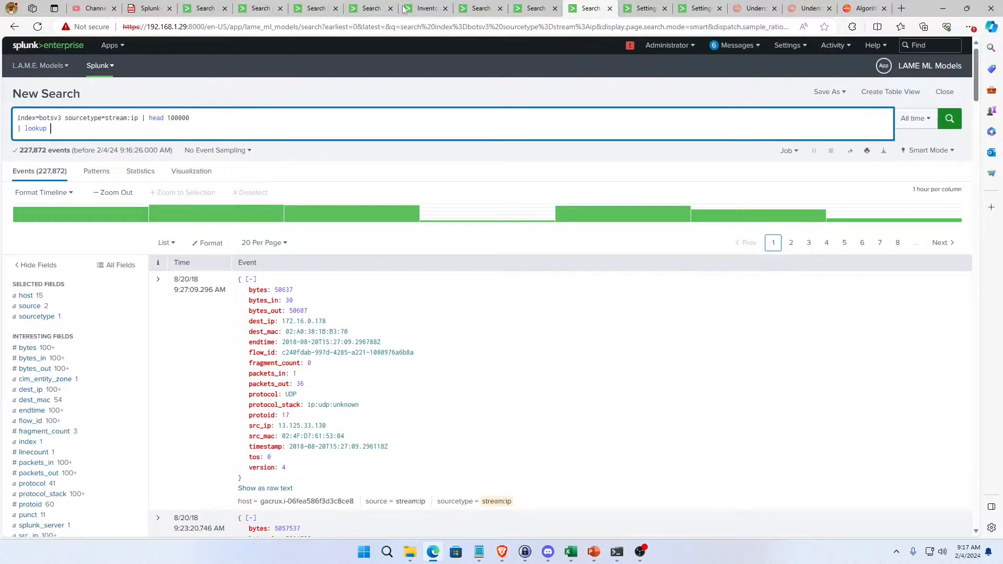
left_click(536, 8)
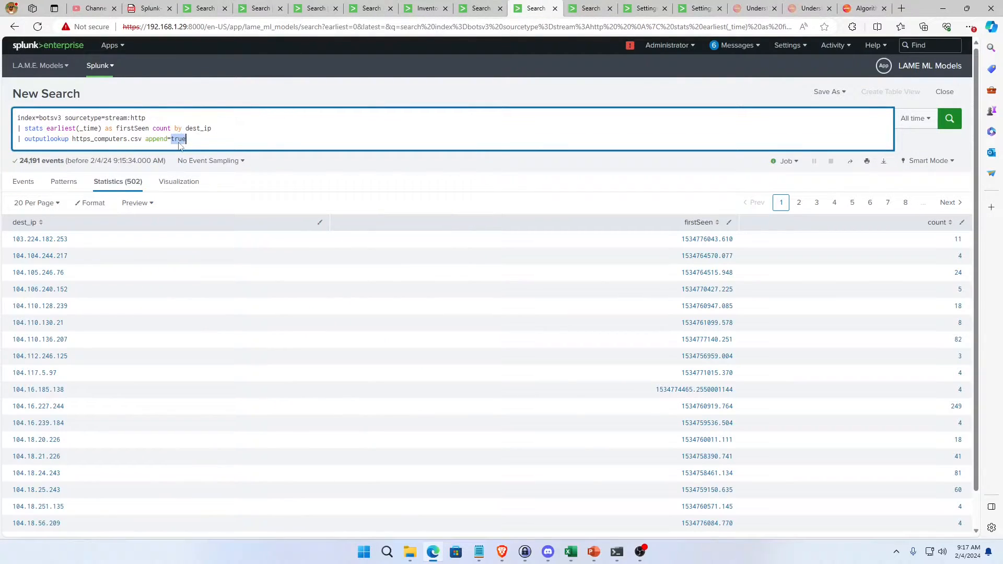
double_click(82, 141)
key("ctrl+c")
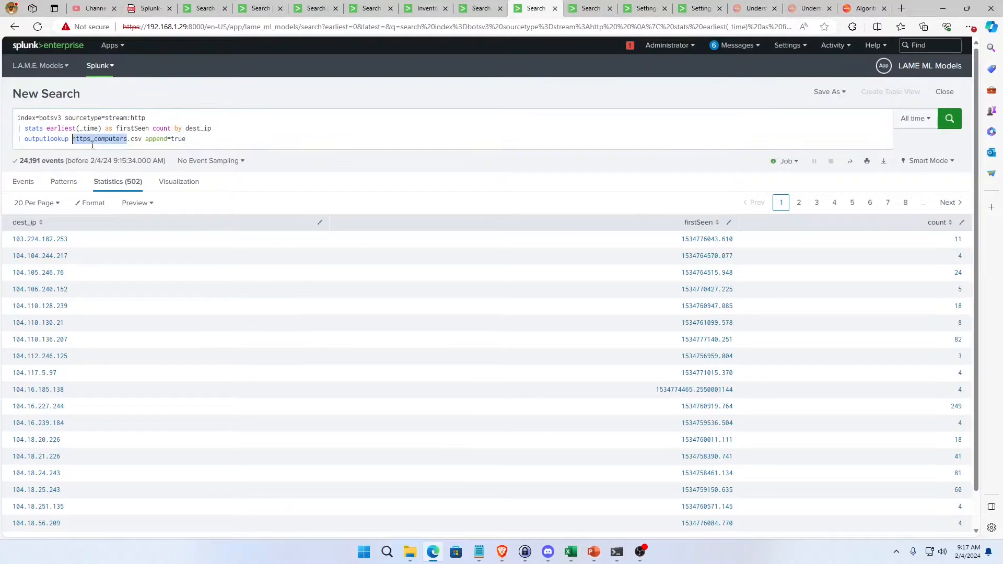
left_click(585, 9)
key("ctrl+v")
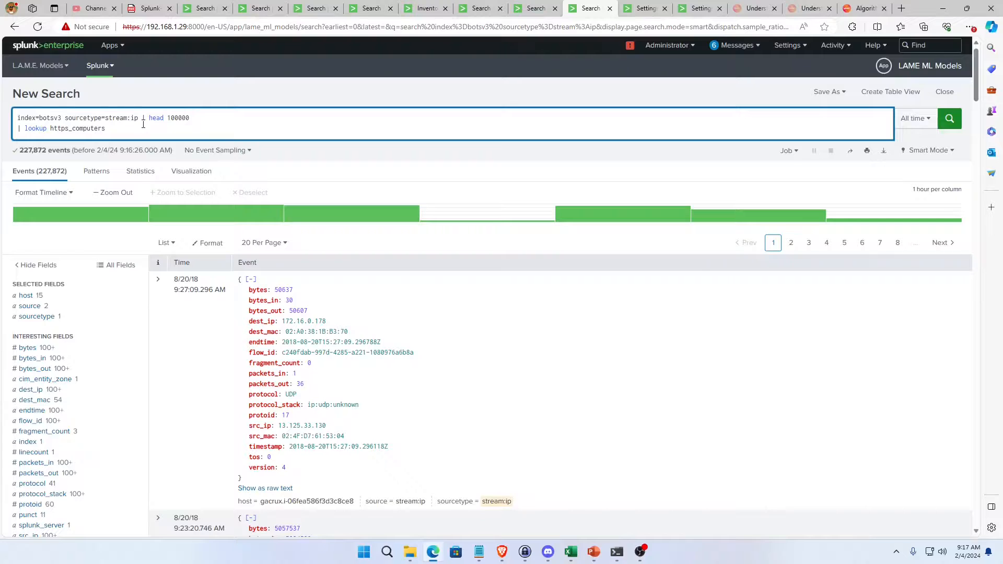
Complete the lookup line with "dest_ip as dest_ip Output count".
type("dest_ip")
type(" as dset")
key("BackSpace")
key("BackSpace")
type("est_ip Output count")
Add the line "| table dest_ip, count" and run the stream:ip search.
key("shift+Return")
type("| table")
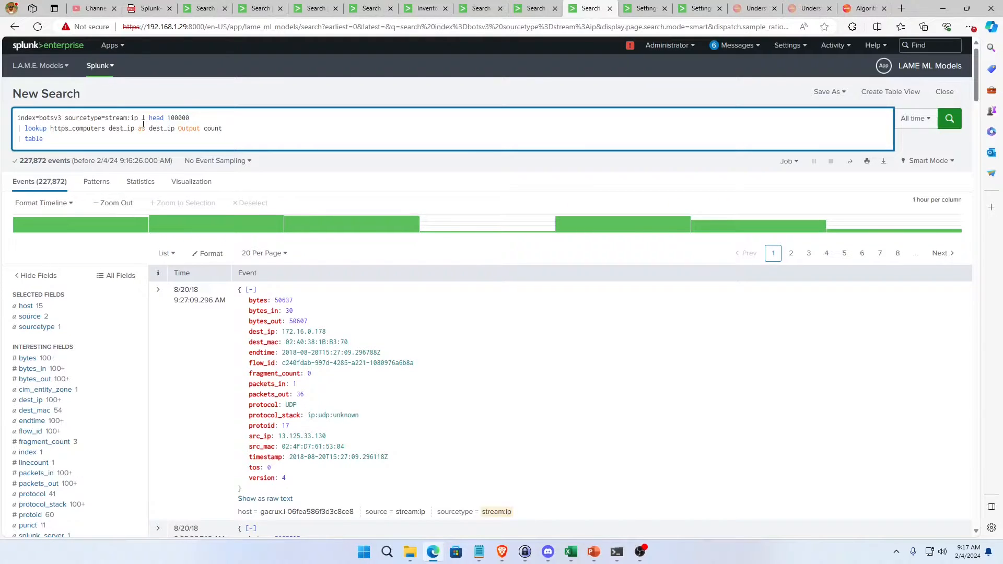
type(" dest_ip, count")
key("Return")
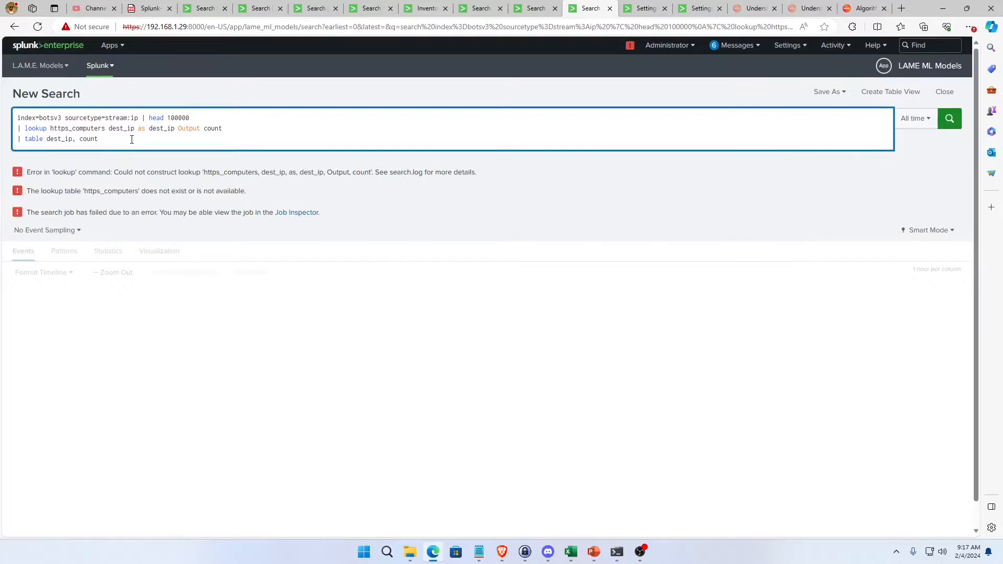
Change the lookup name to https_computers.csv, rerun the search, and look over the dest_ip and count results.
left_click(106, 128)
type(".csv")
key("Return")
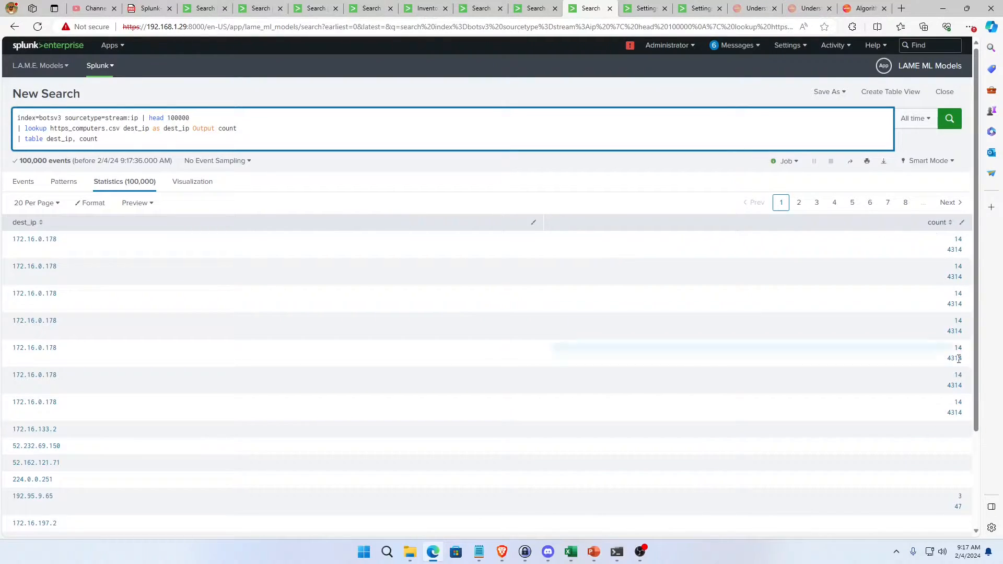
scroll(918, 478, "down", 1)
scroll(917, 478, "down", 2)
scroll(912, 444, "up", 3)
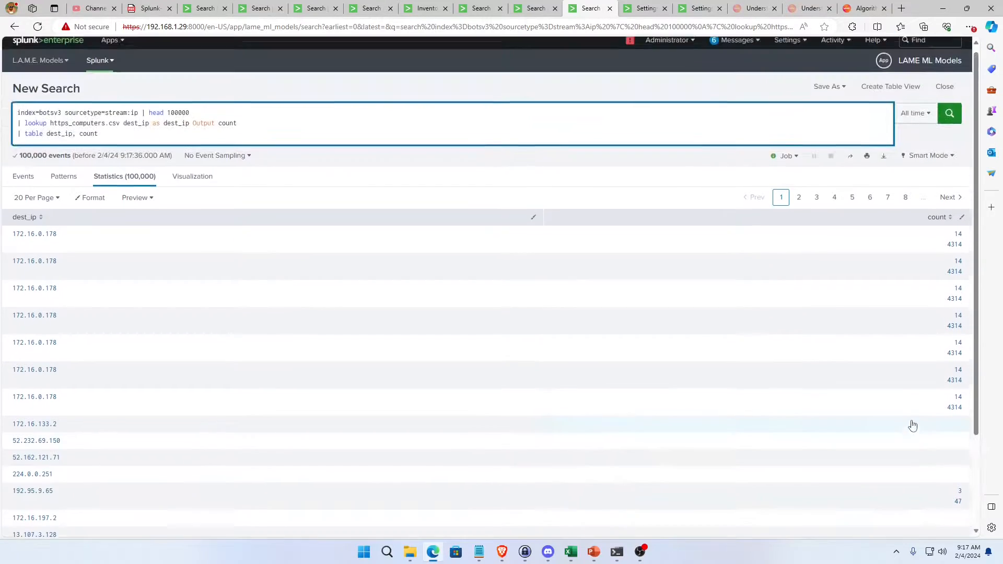
scroll(898, 447, "down", 2)
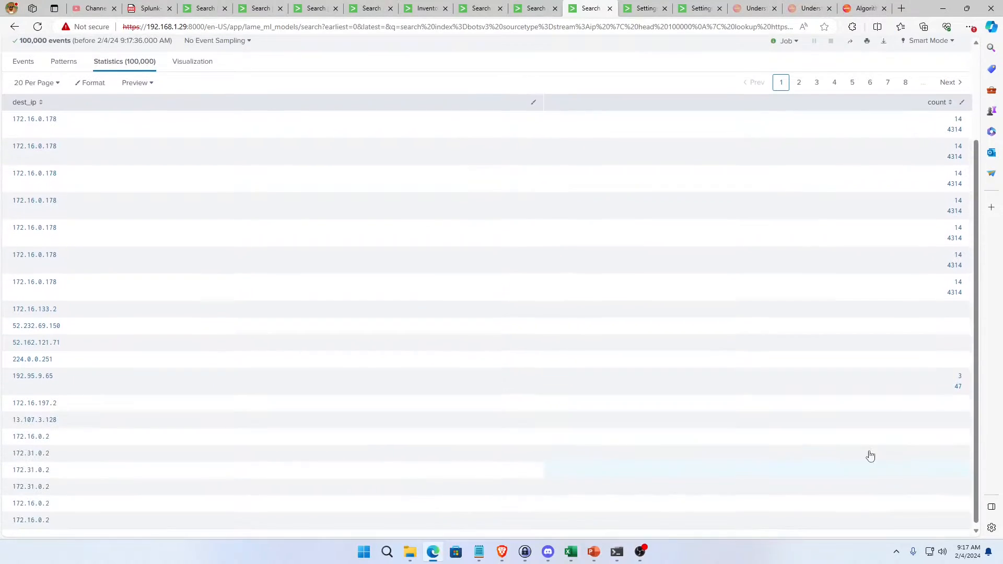
scroll(209, 193, "up", 2)
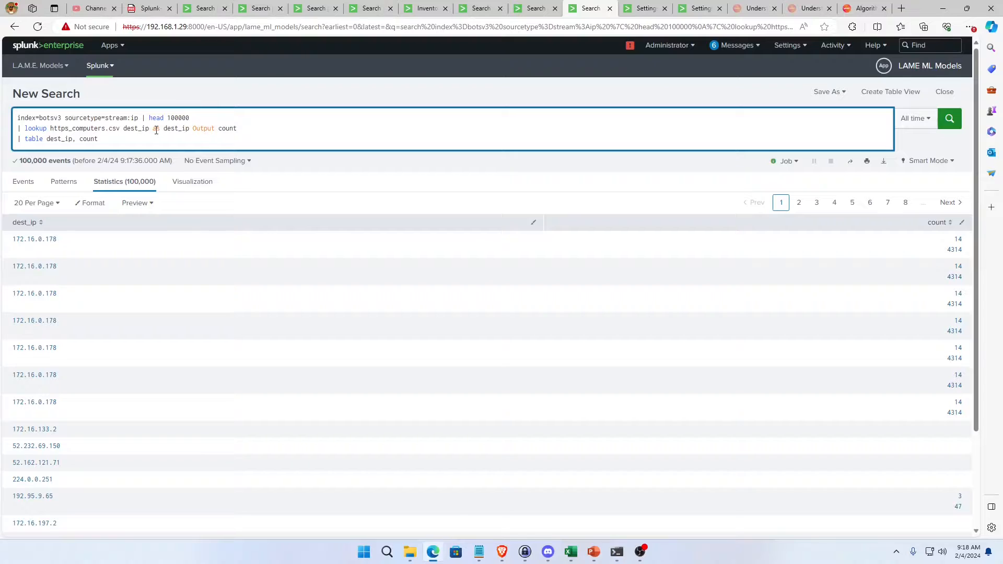
In the stream:http search, insert the line "| eval IsHttp = 1" between the stats and outputlookup lines.
left_click(534, 9)
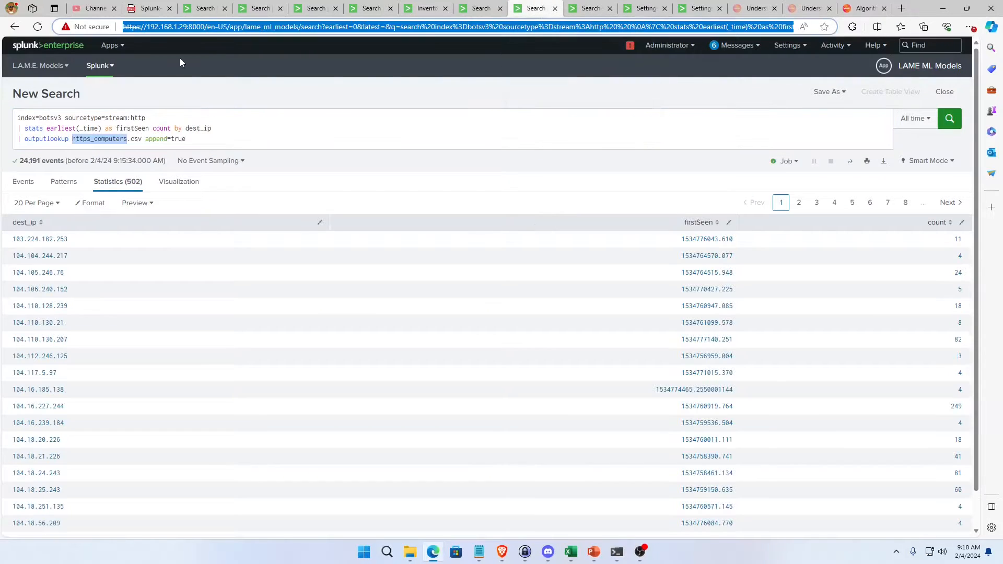
left_click(212, 128)
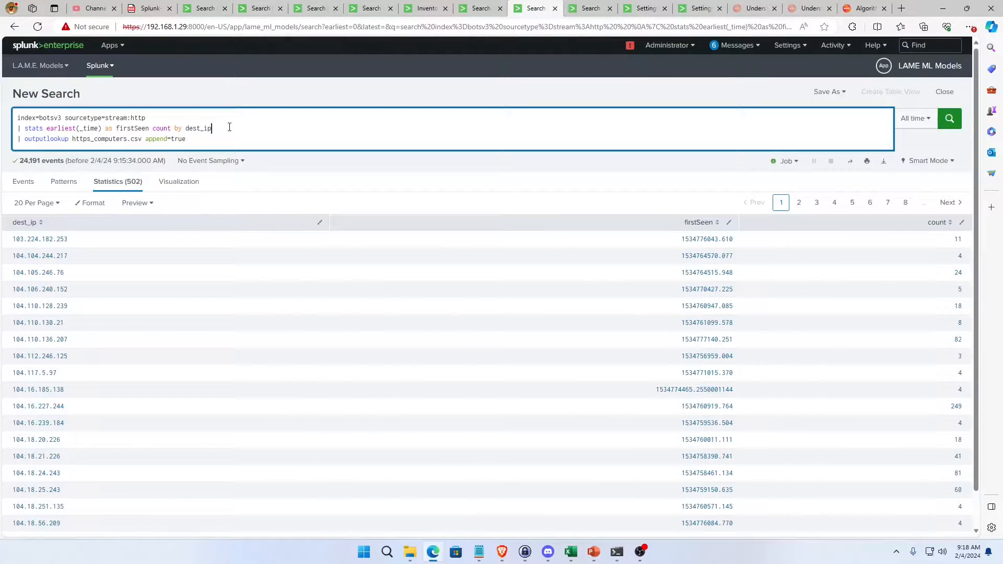
key("shift+Return")
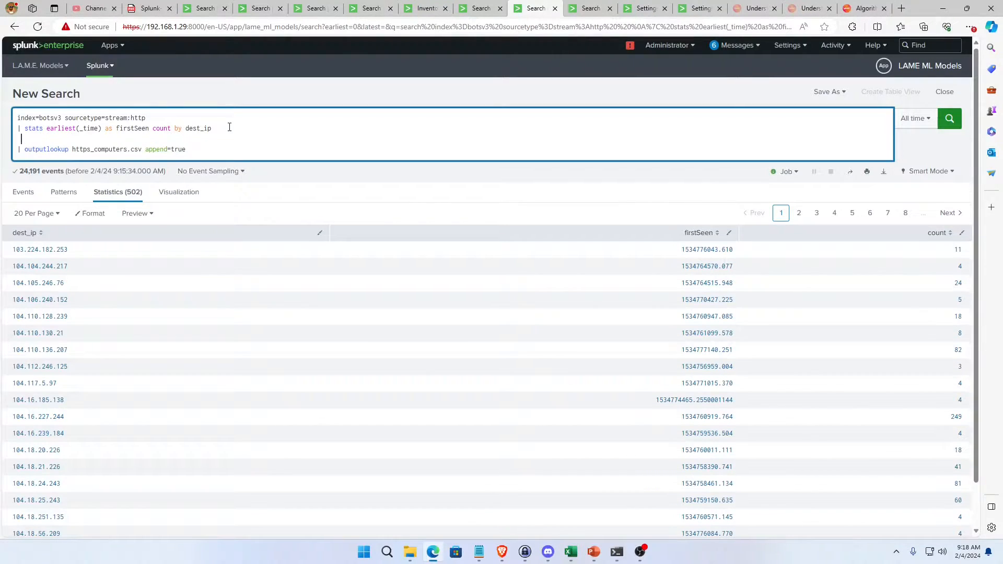
type("| is")
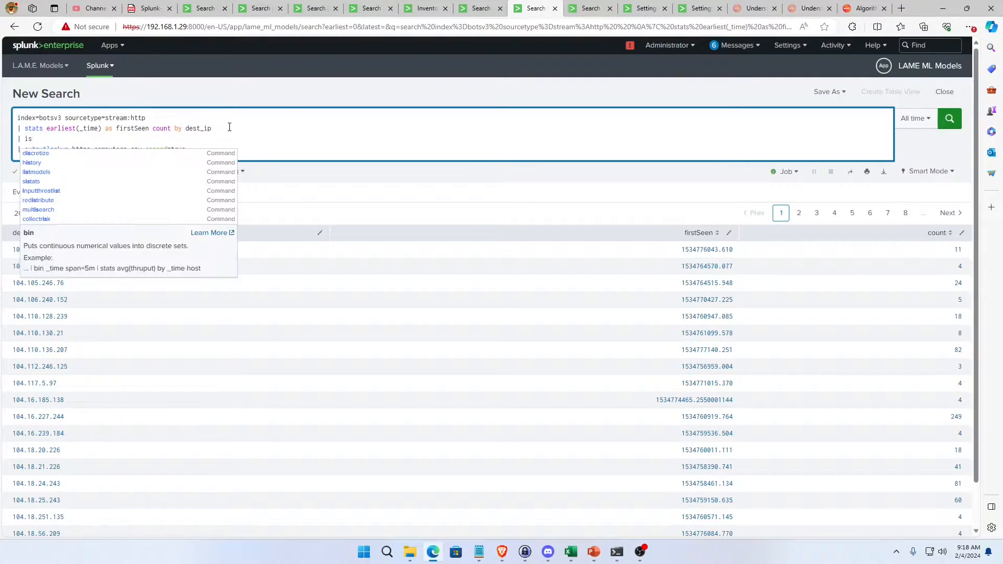
type("Http =")
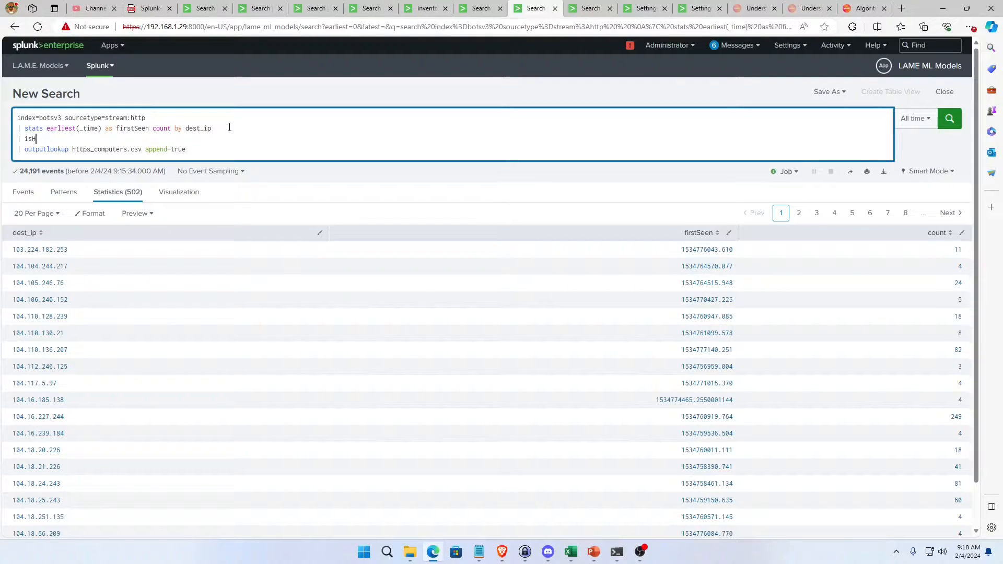
type("Ht")
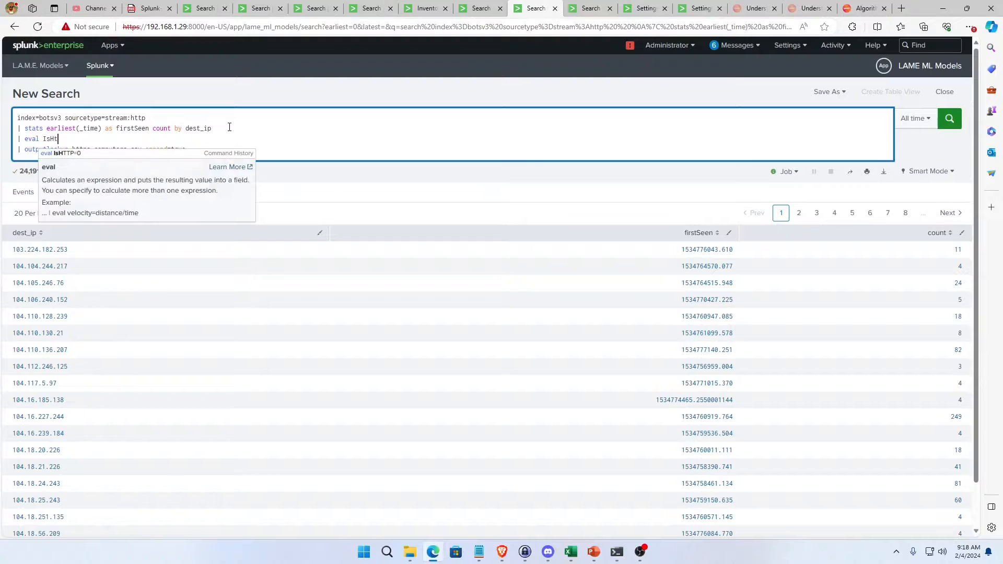
type("tp =")
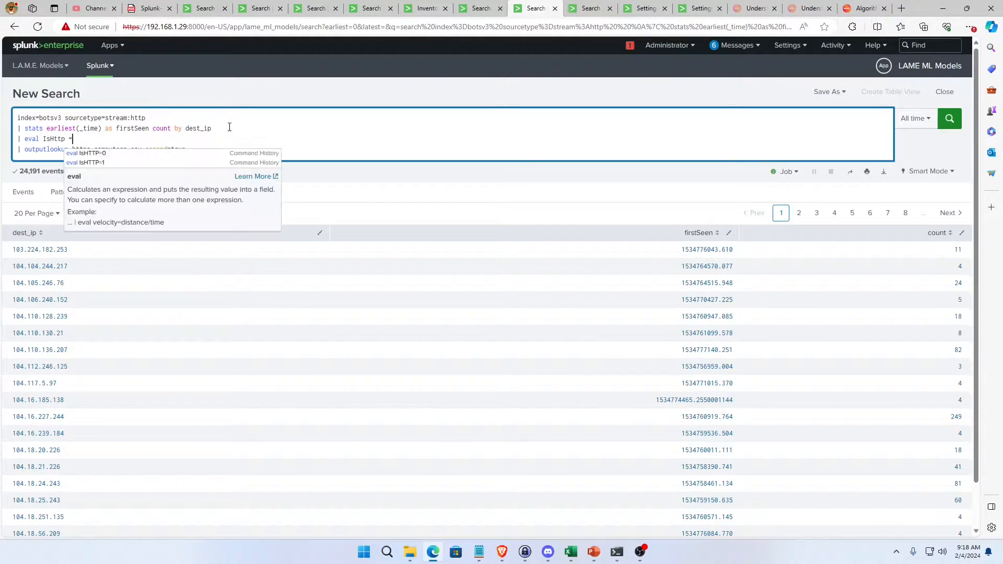
type(" t")
key("BackSpace")
type("0")
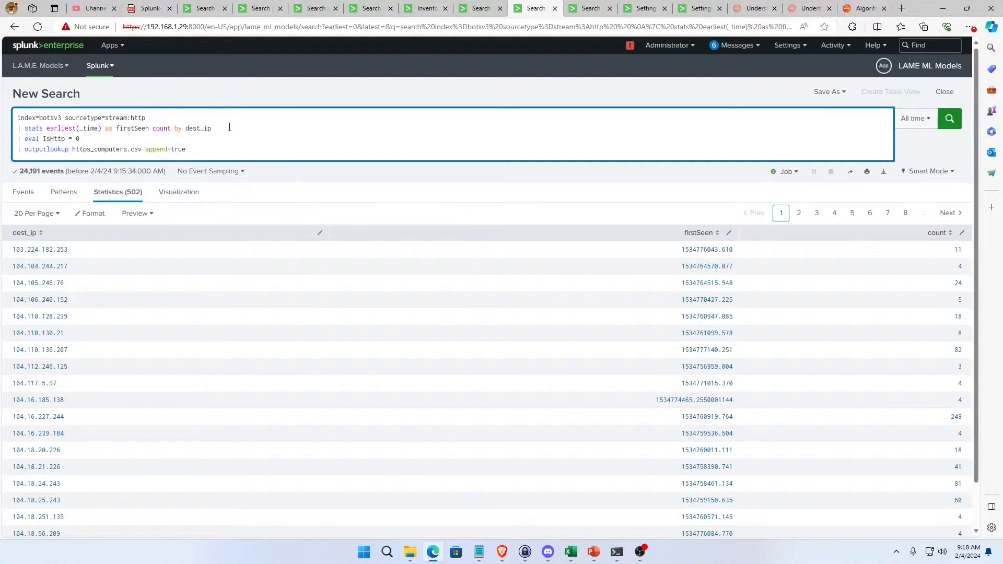
key("BackSpace")
type("1")
Remove "append=true" from the outputlookup line and run the stream:http search to overwrite https_computers.csv.
left_click_drag(205, 152, 146, 152)
key("BackSpace")
key("Return")
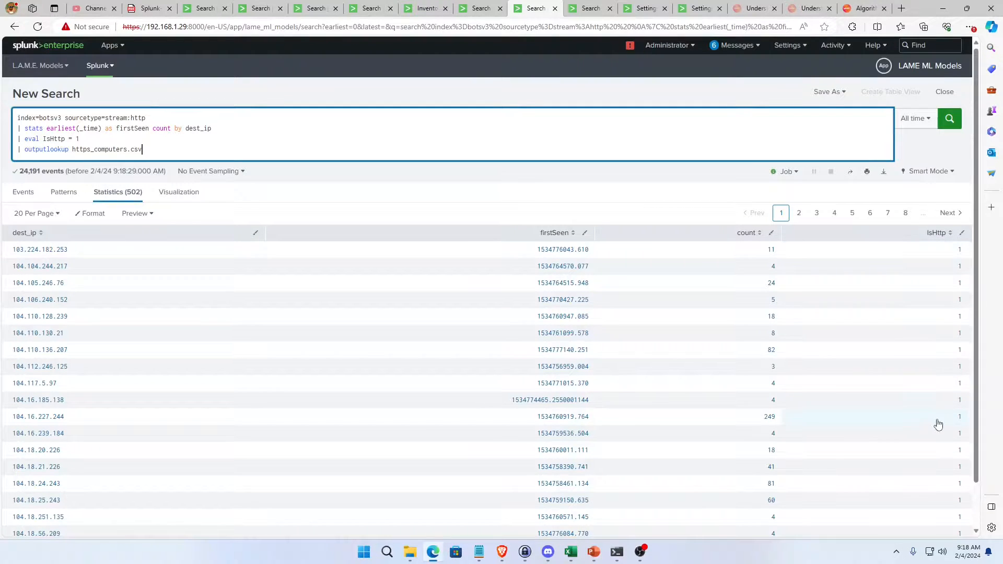
In the stream:ip search, replace count with IsHttp in the lookup output and the table, and run it.
left_click(587, 12)
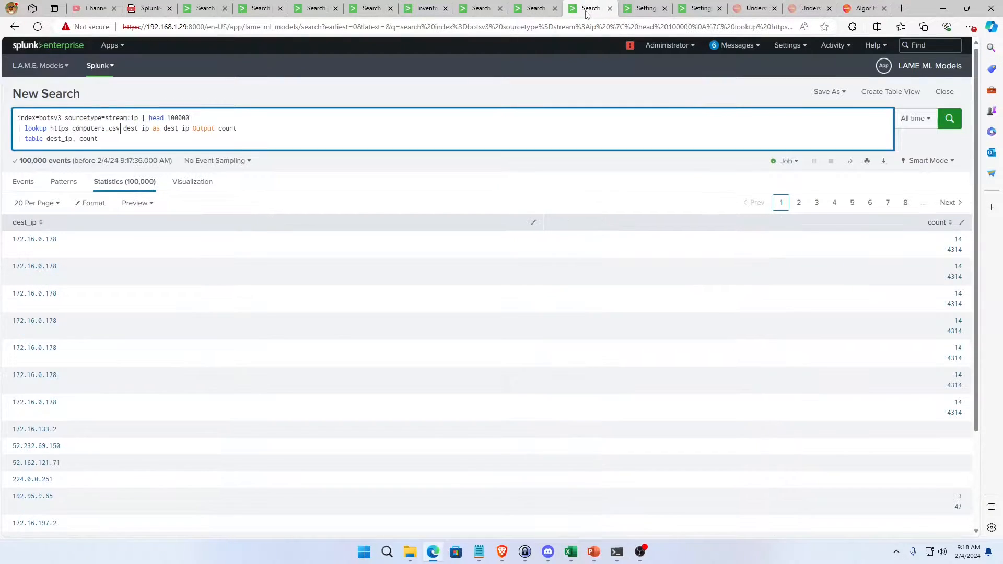
double_click(227, 129)
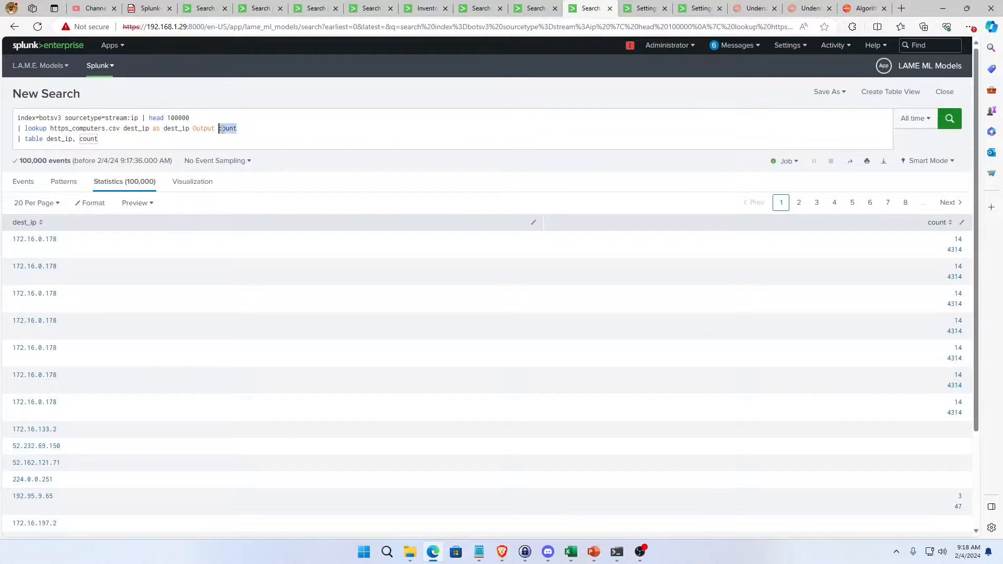
type("is")
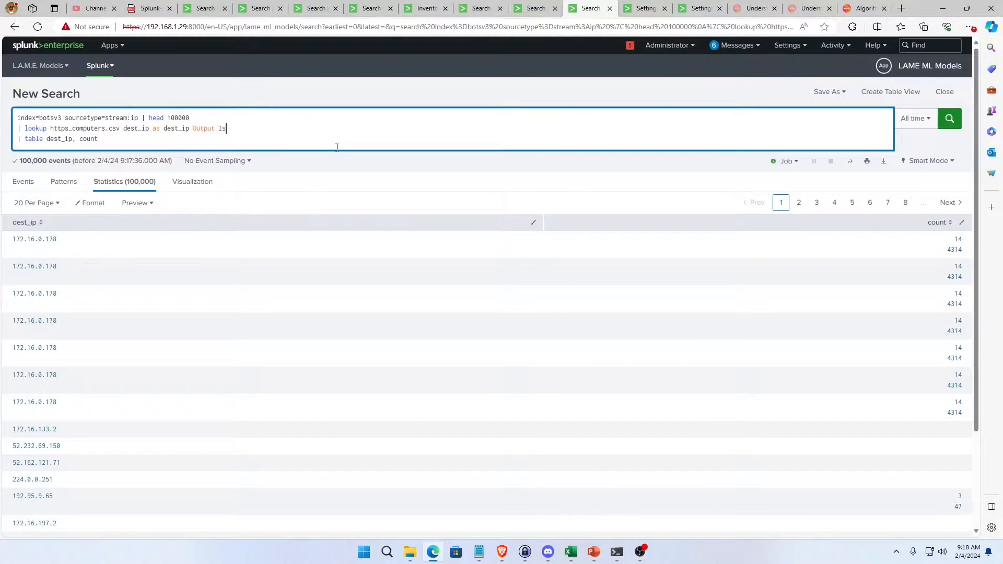
type("Http")
key("Return")
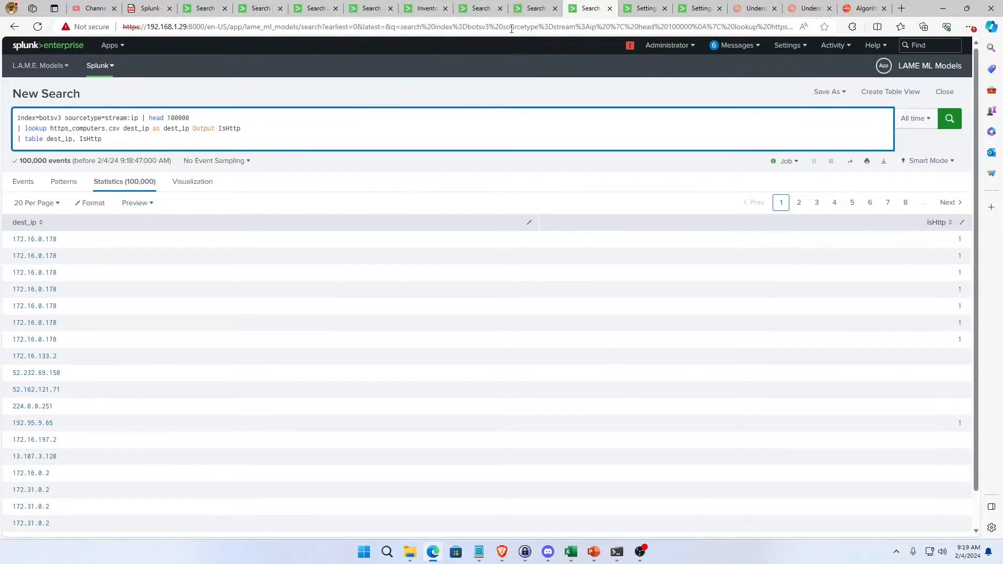
After checking the stream sourcetypes, change the stream:http search's sourcetype to stream:mysql and its eval field to IsSql.
left_click(489, 10)
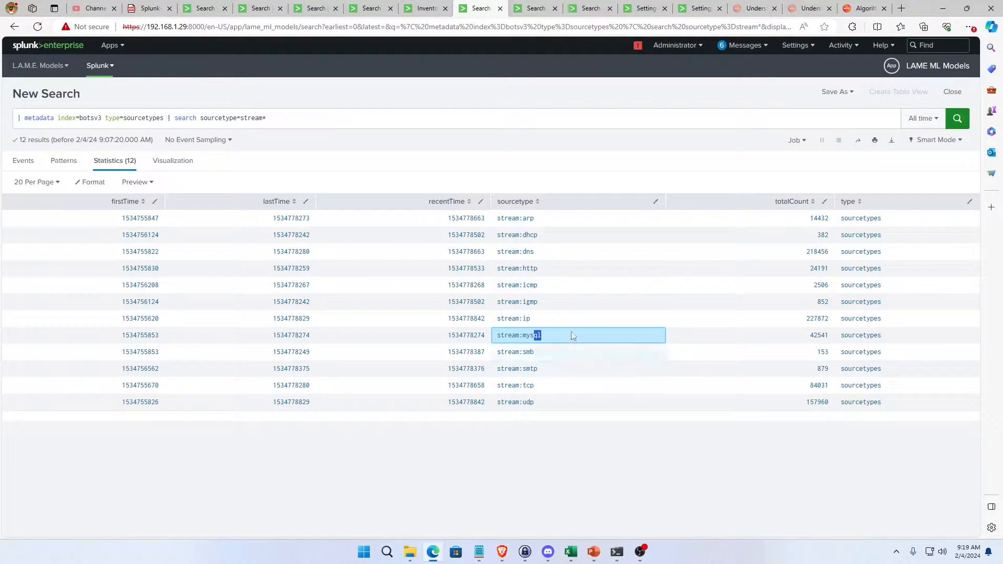
left_click(538, 11)
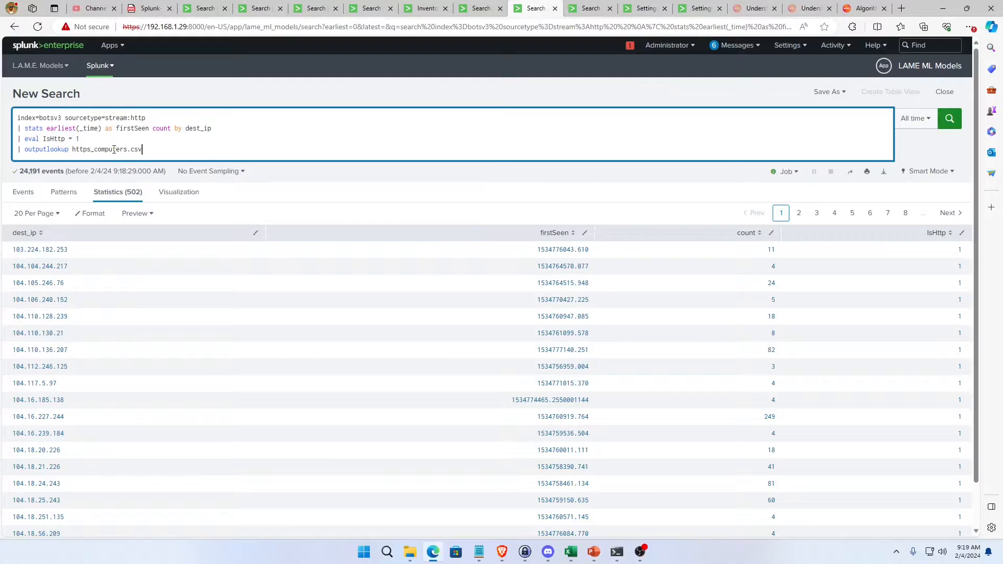
double_click(139, 117)
type("mysql")
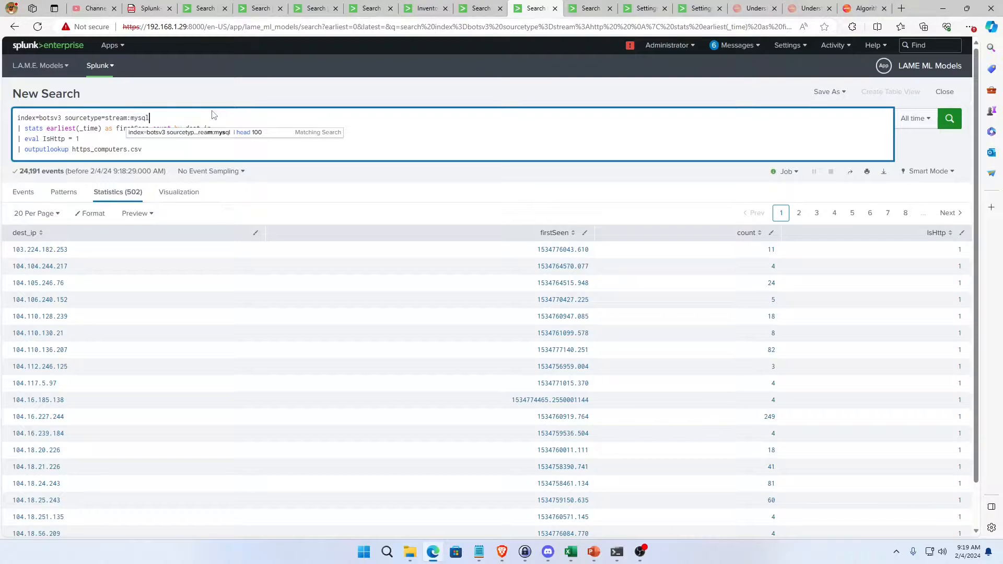
key("Down")
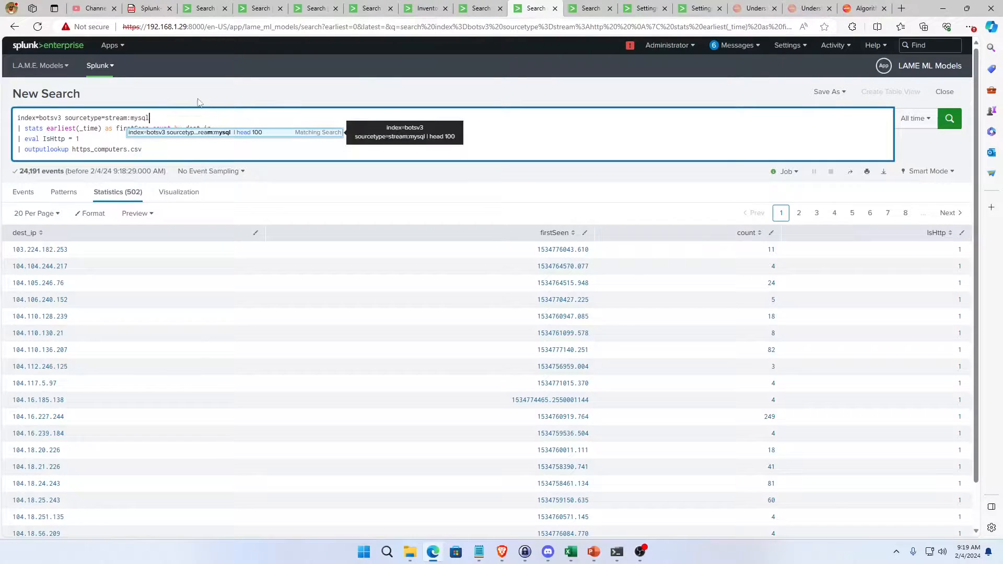
double_click(54, 138)
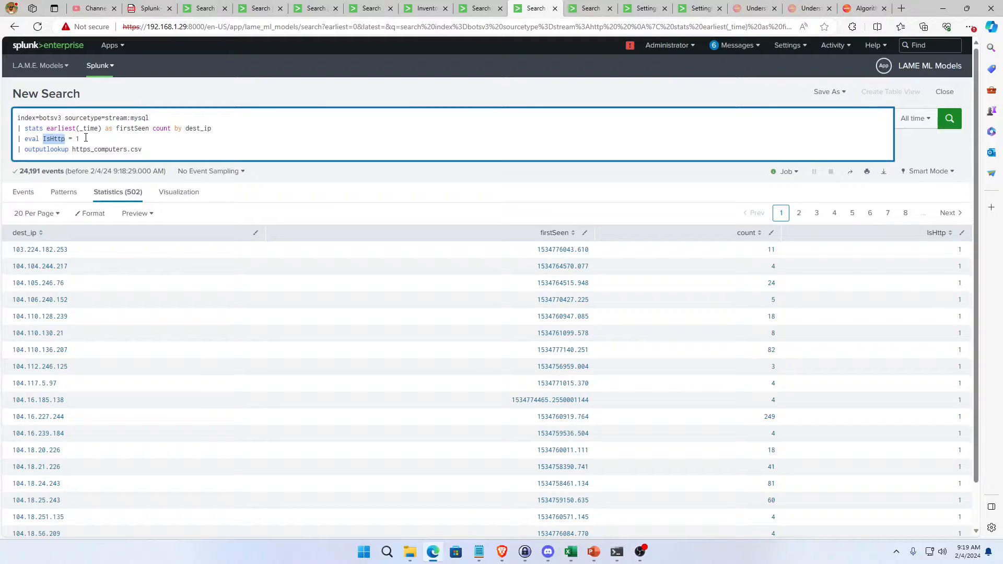
type("IsSql")
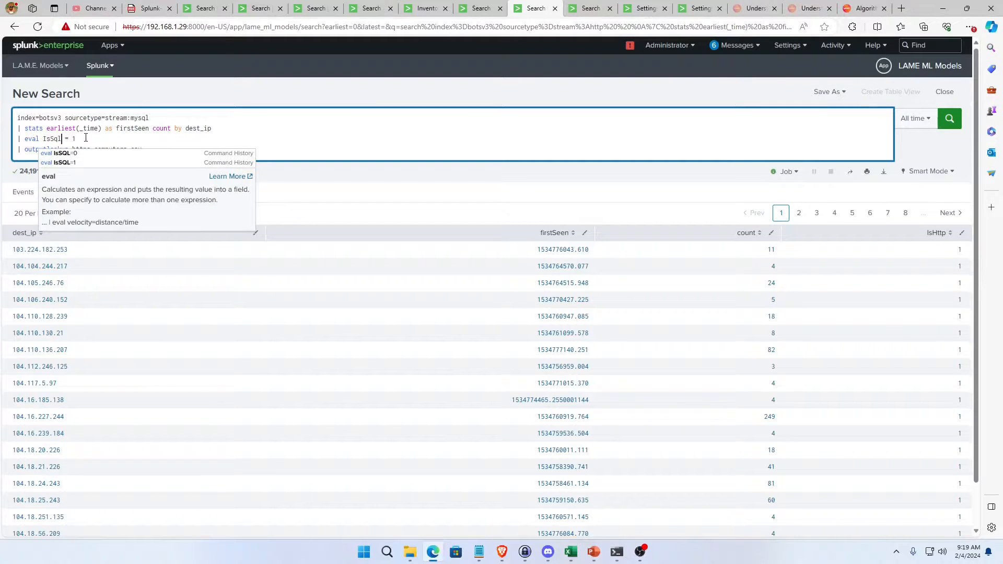
Change the output lookup file in the stream:mysql search to sql_computers.csv and run the search.
left_click(86, 139)
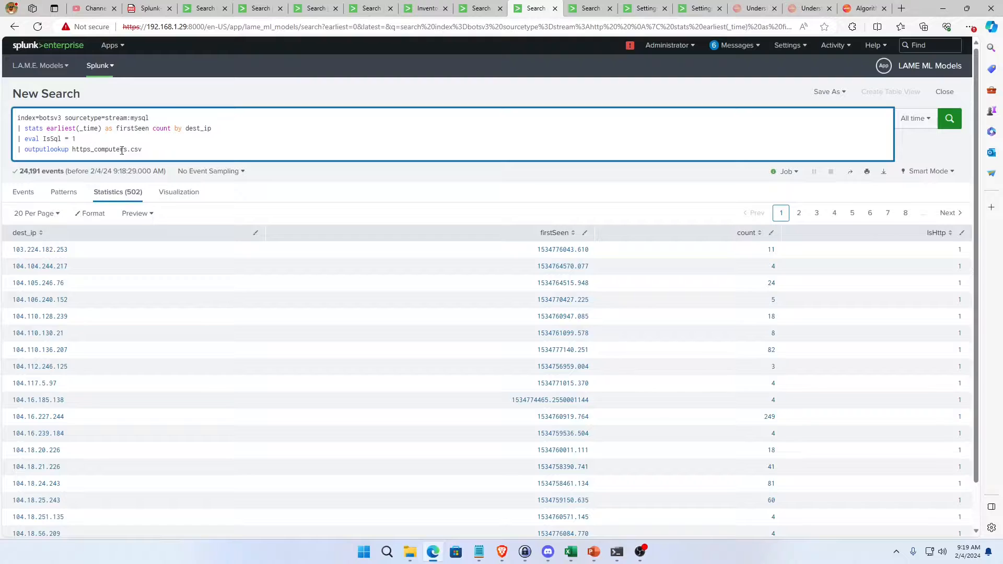
key("Down")
key("End")
key("Left")
key("Left")
key("Left")
key("Left")
key("BackSpace")
key("BackSpace")
key("BackSpace")
key("BackSpace")
key("BackSpace")
key("BackSpace")
key("BackSpace")
key("BackSpace")
key("BackSpace")
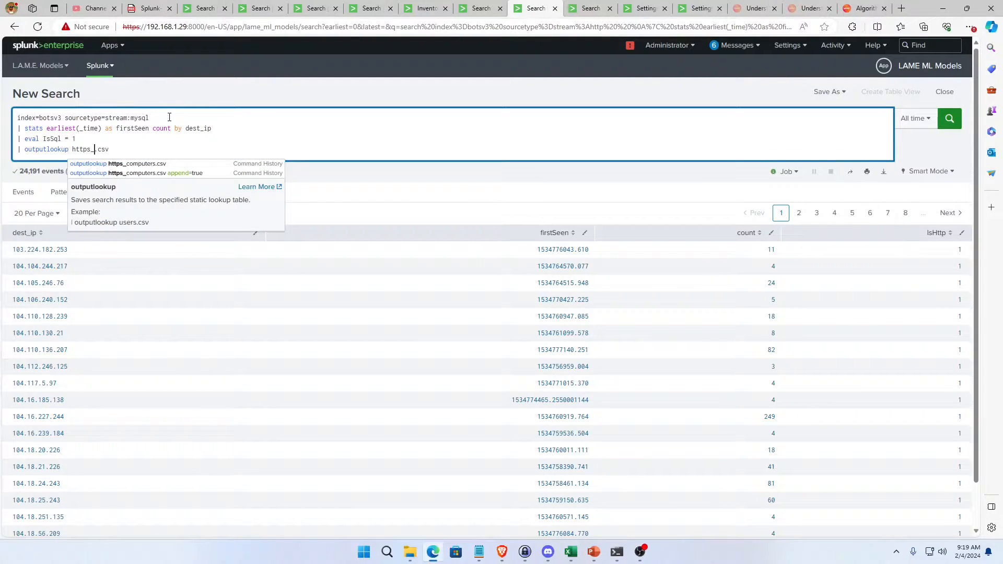
type("sql")
key("BackSpace")
key("BackSpace")
key("BackSpace")
key("BackSpace")
key("BackSpace")
key("BackSpace")
key("BackSpace")
key("BackSpace")
key("BackSpace")
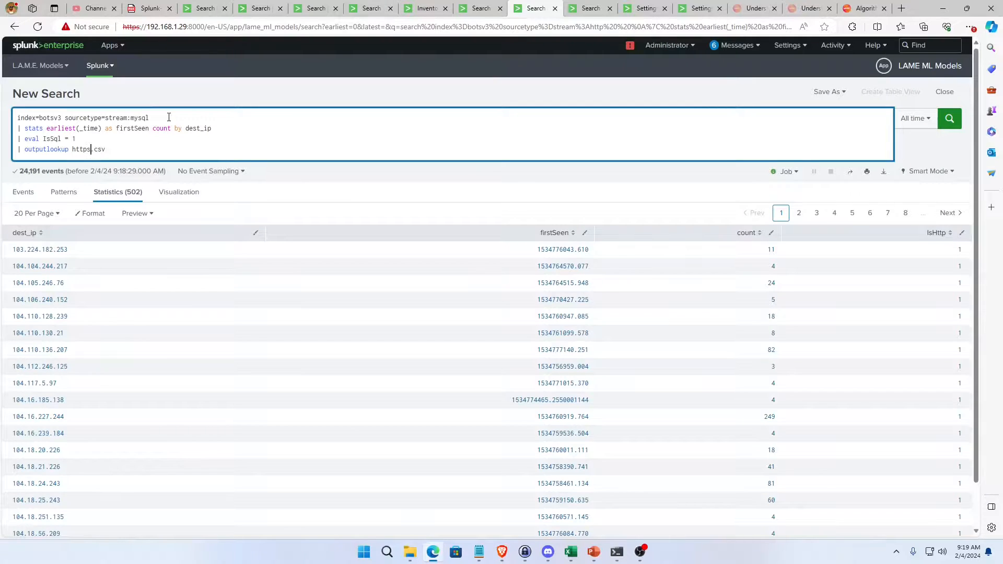
type("sql_computers")
key("Return")
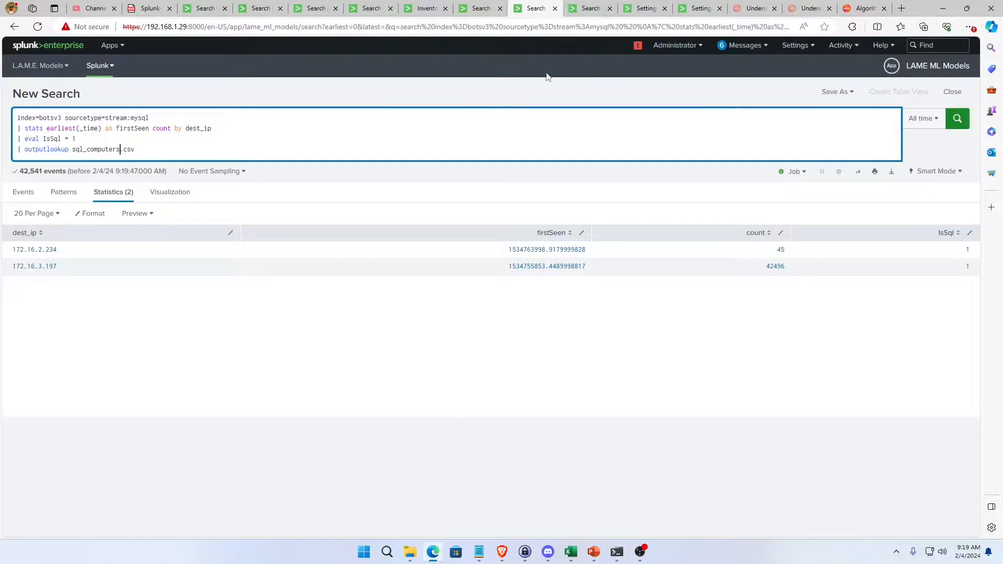
In the stream:ip search, duplicate the https_computers.csv lookup line directly beneath the original.
left_click(591, 13)
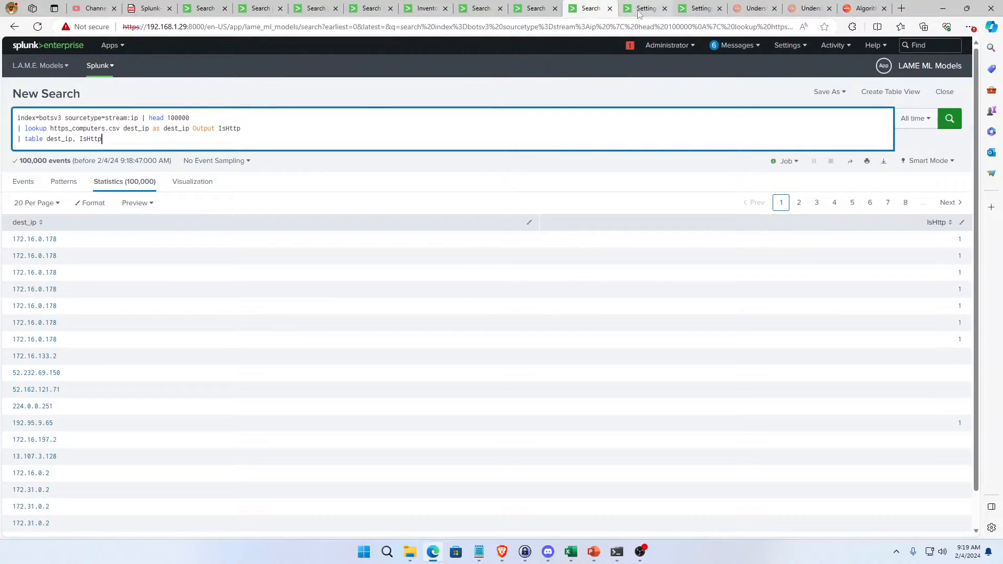
left_click(534, 13)
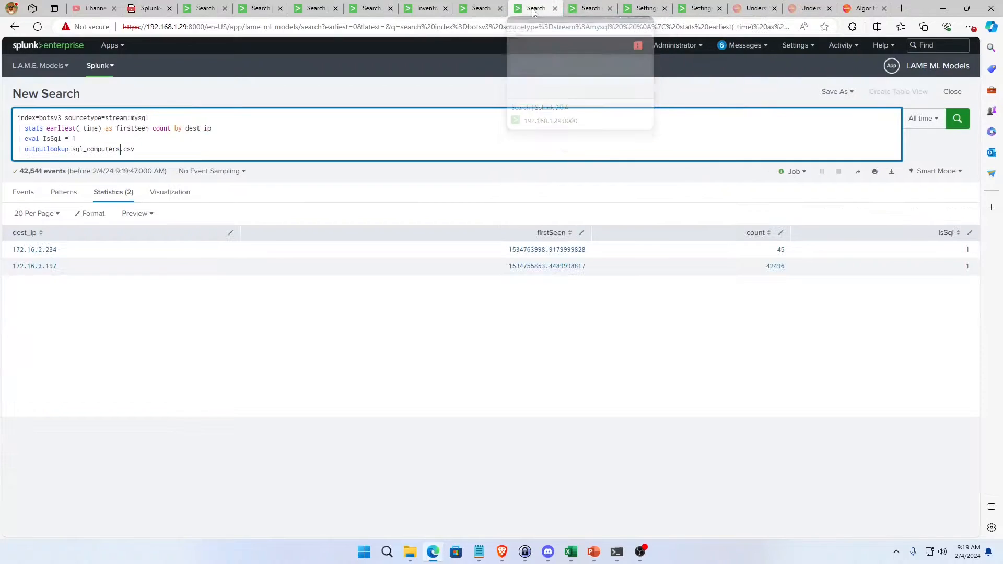
left_click(589, 9)
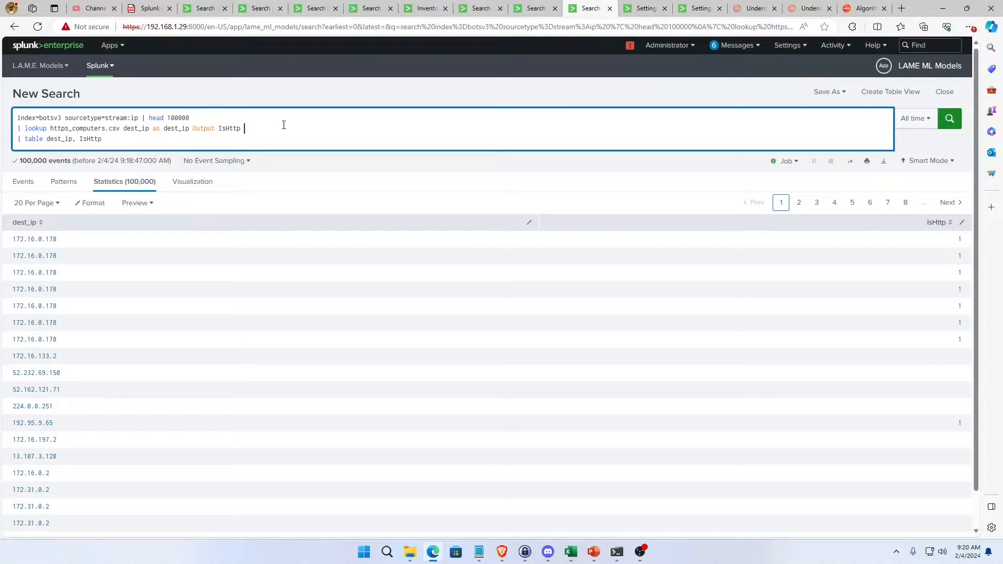
left_click_drag(284, 126, 29, 128)
key("ctrl+c")
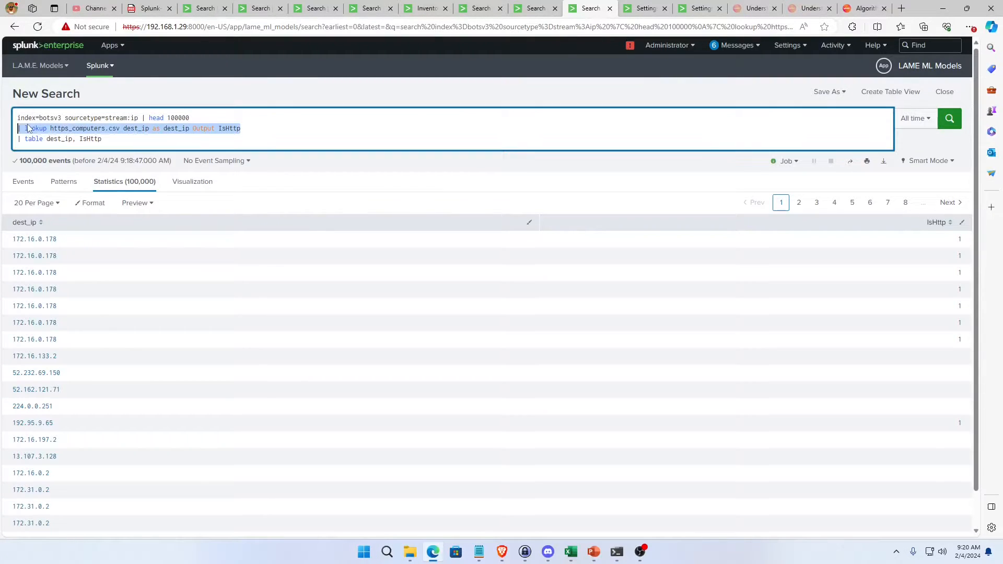
left_click(237, 140)
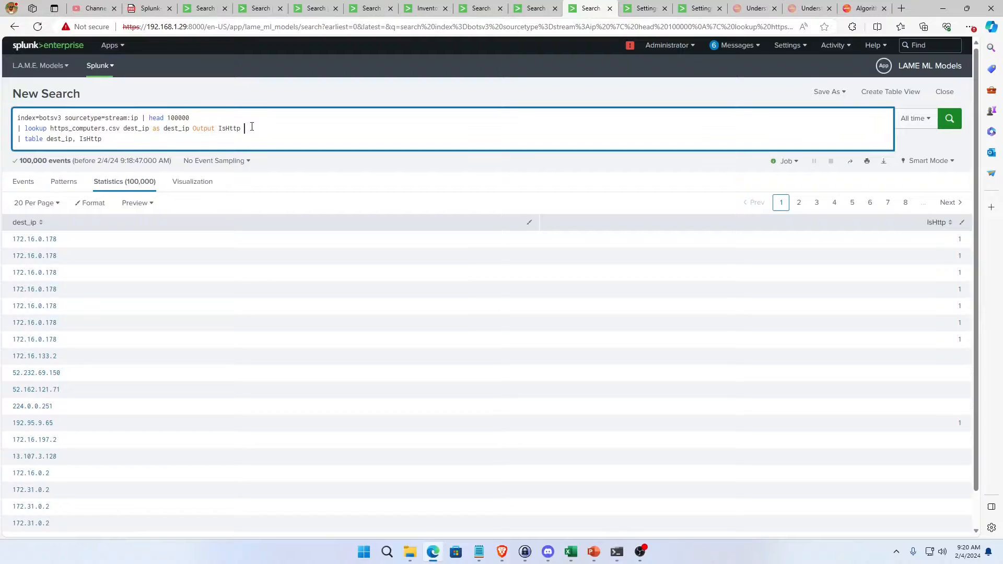
key("shift+Return")
key("ctrl+v")
key("Left")
key("Left")
key("Left")
key("Left")
key("Left")
key("Left")
key("Left")
key("Left")
key("Left")
key("Left")
key("Left")
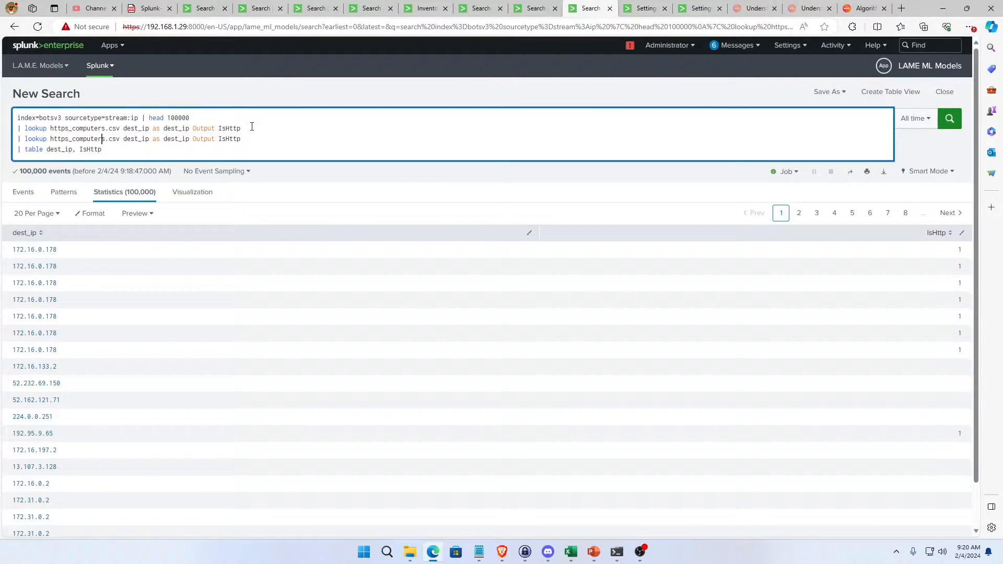
Change the copied lookup line to sql_computers.csv with output IsSql, add IsSQl to the table fields, and run the search.
key("BackSpace")
key("BackSpace")
key("BackSpace")
key("BackSpace")
key("BackSpace")
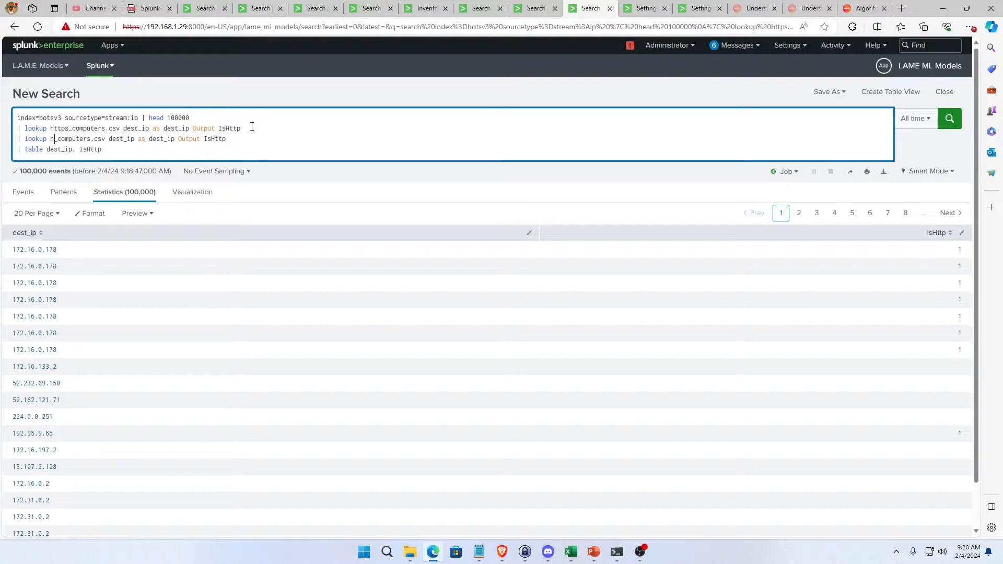
type("sql")
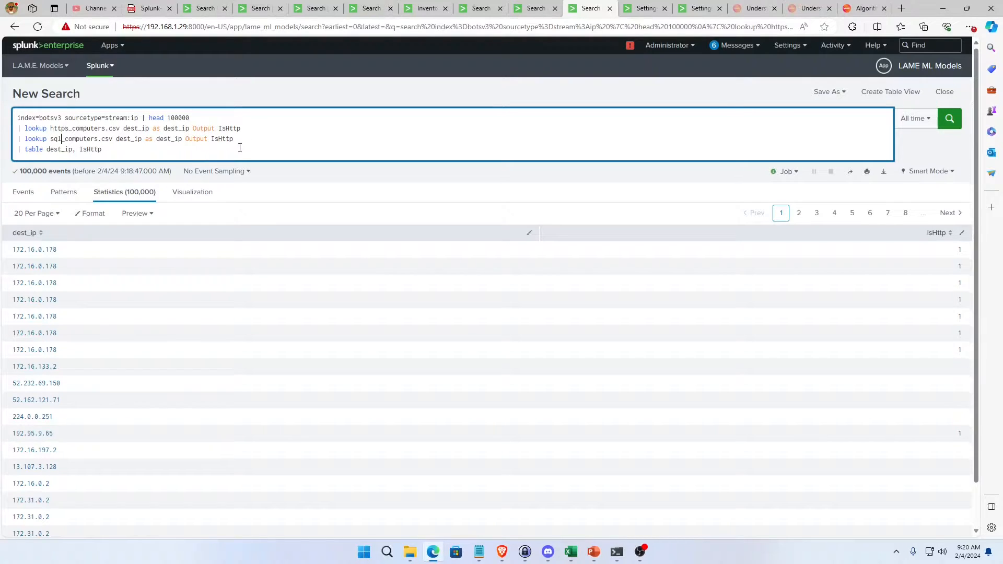
key("End")
key("Return")
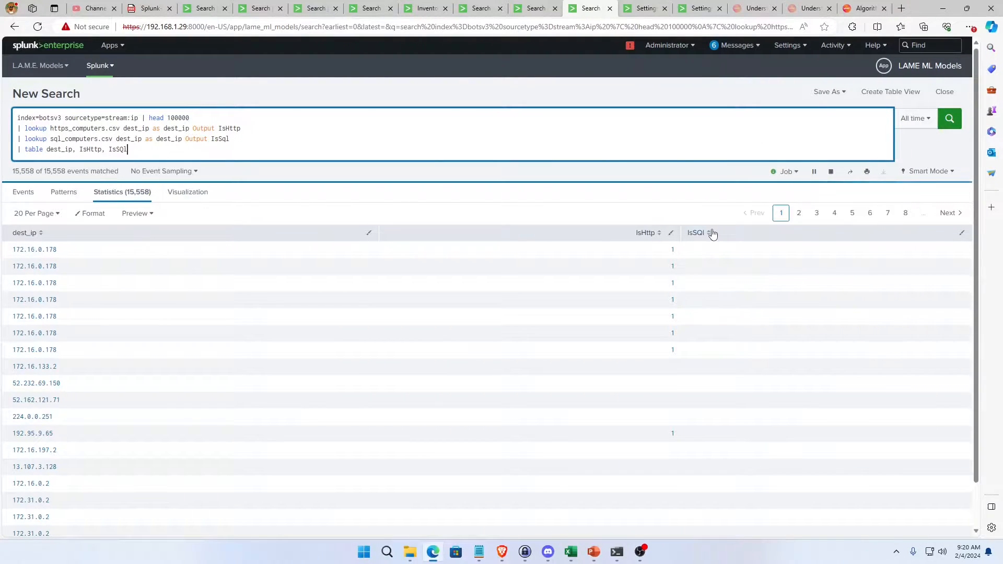
Sort the results by the IsSQl column in both directions to check for flagged destination IPs.
left_click(697, 233)
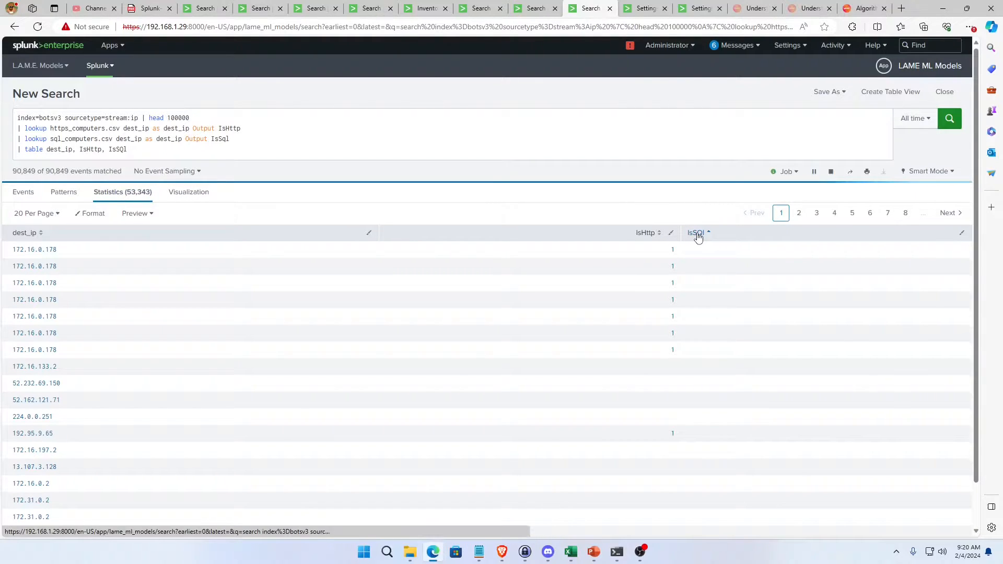
left_click(693, 234)
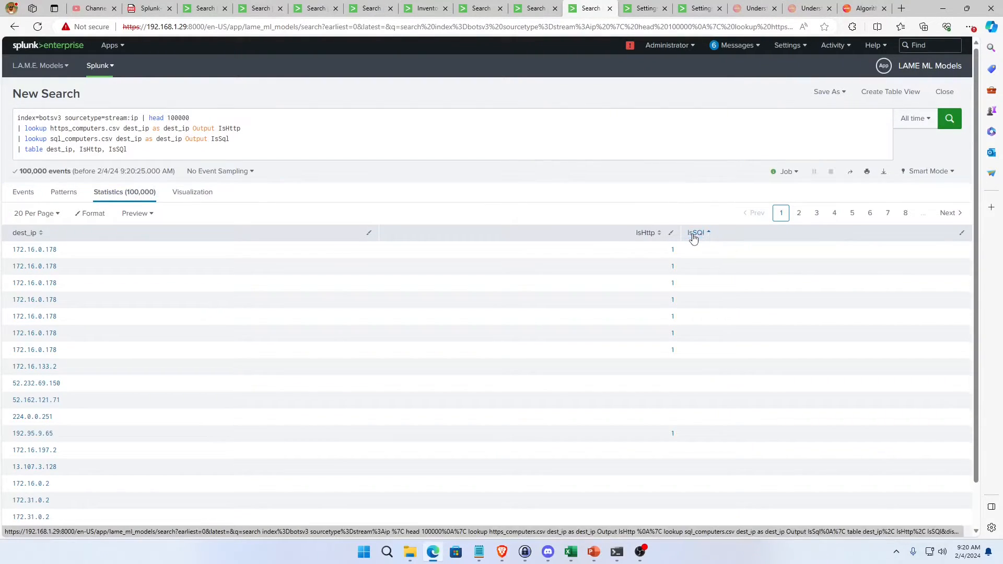
left_click(693, 235)
left_click(693, 235)
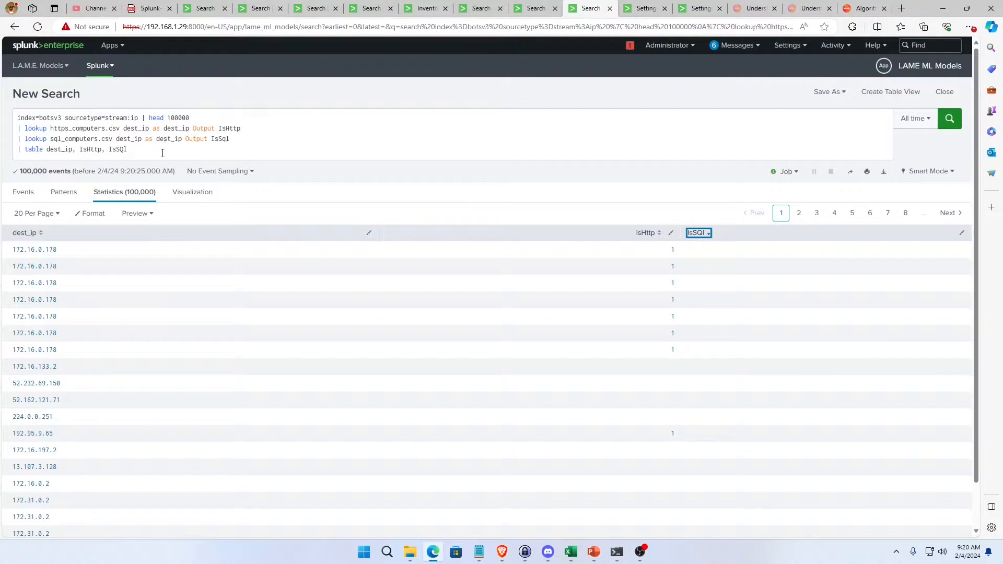
Append the line "| fillnull value=0 Is*" to the end of the stream:ip search and run it.
left_click(233, 151)
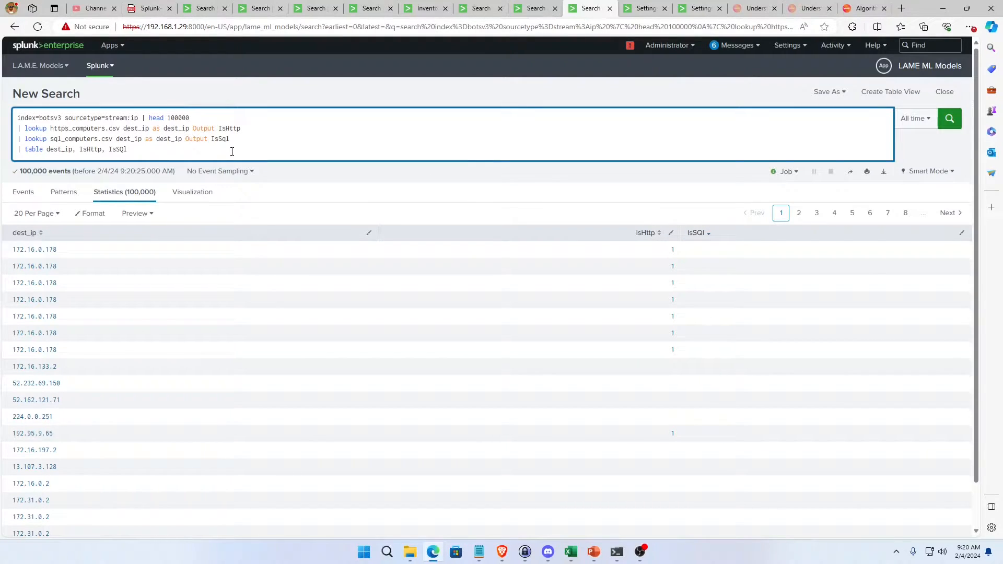
key("Return")
type("| ")
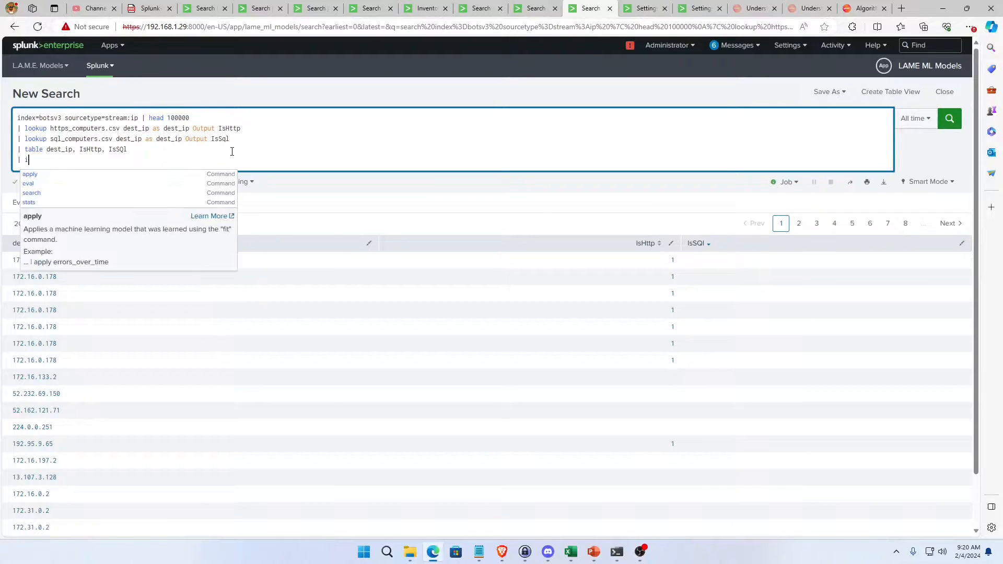
type("filln")
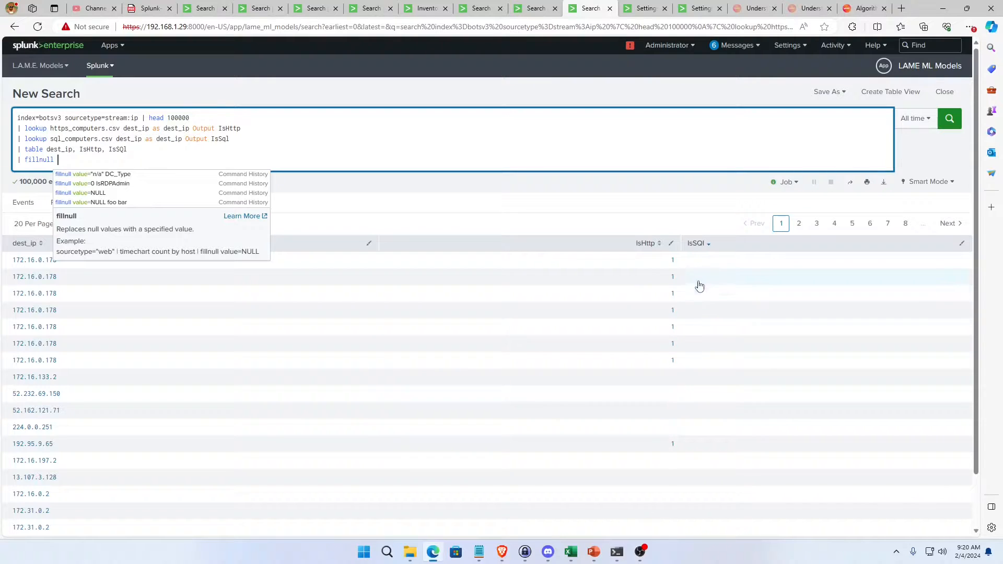
type("ull ")
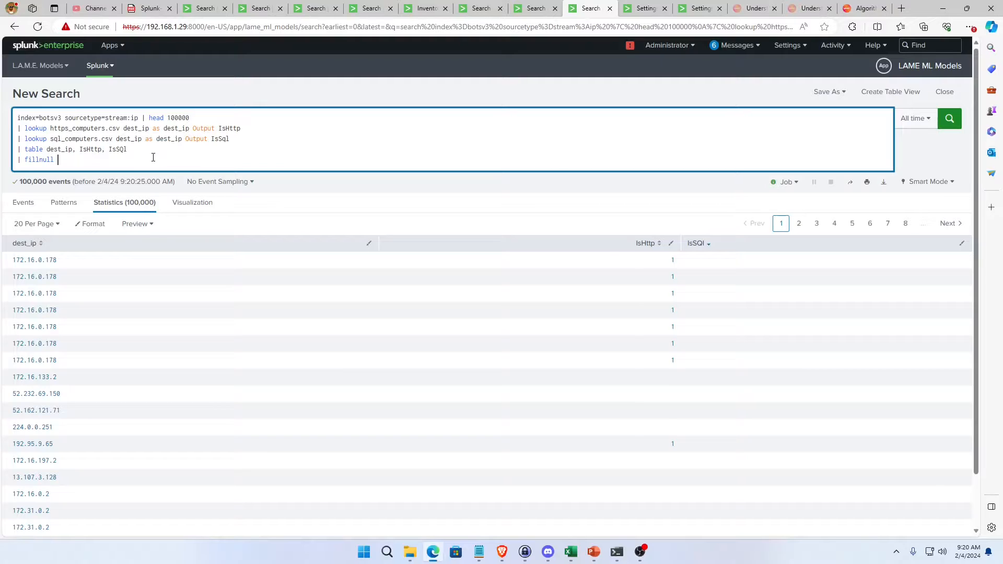
type("valu")
type("value=0")
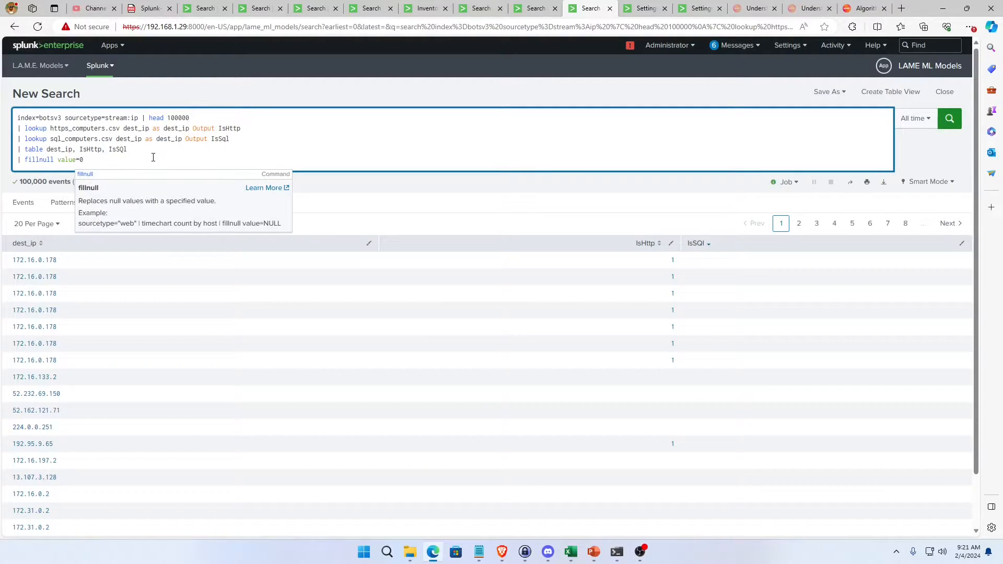
type(" Is")
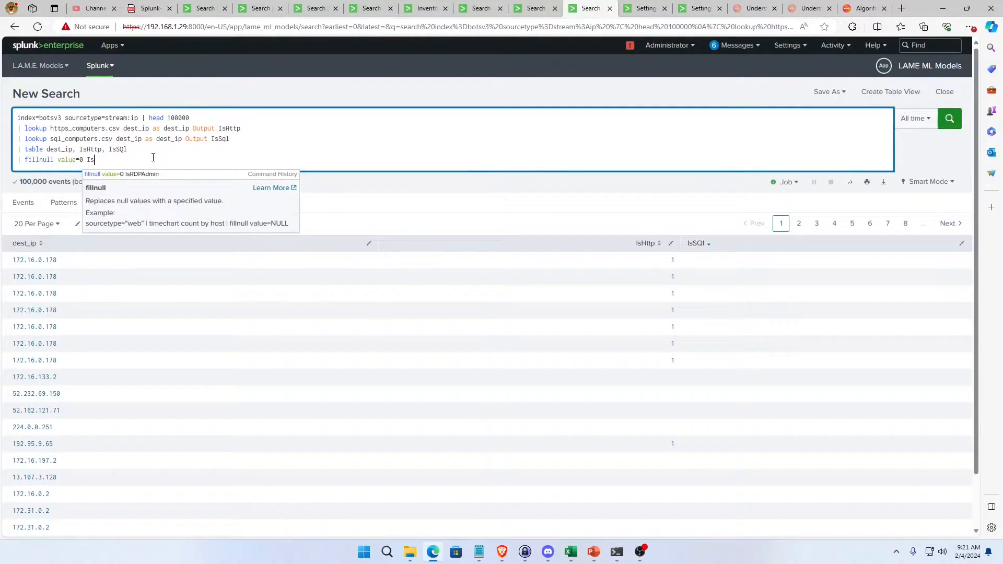
type("*")
key("Return")
Replace the fillnull wildcard with the fields IsHttp, IsSql and rerun the search.
type("Http, IsSQL")
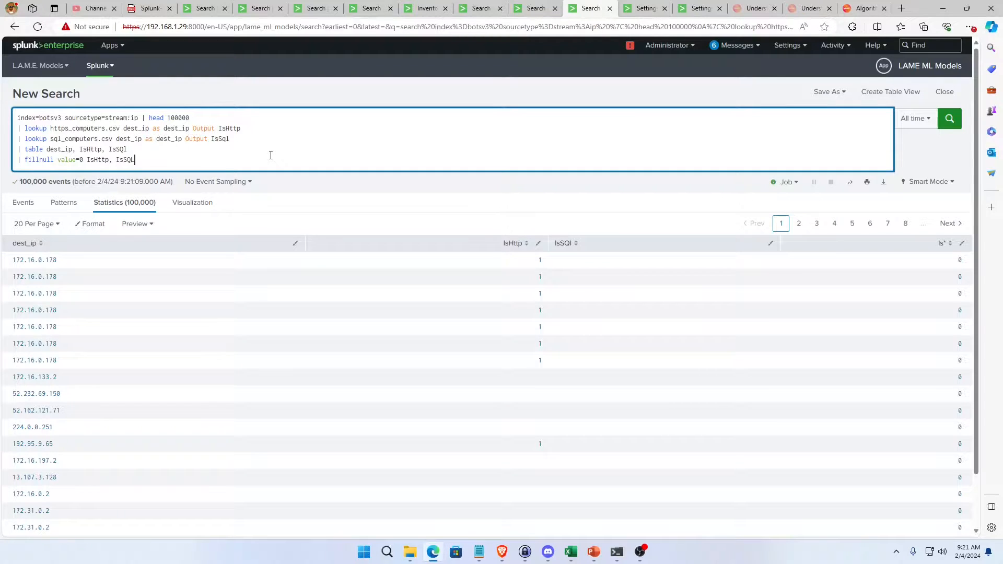
key("Return")
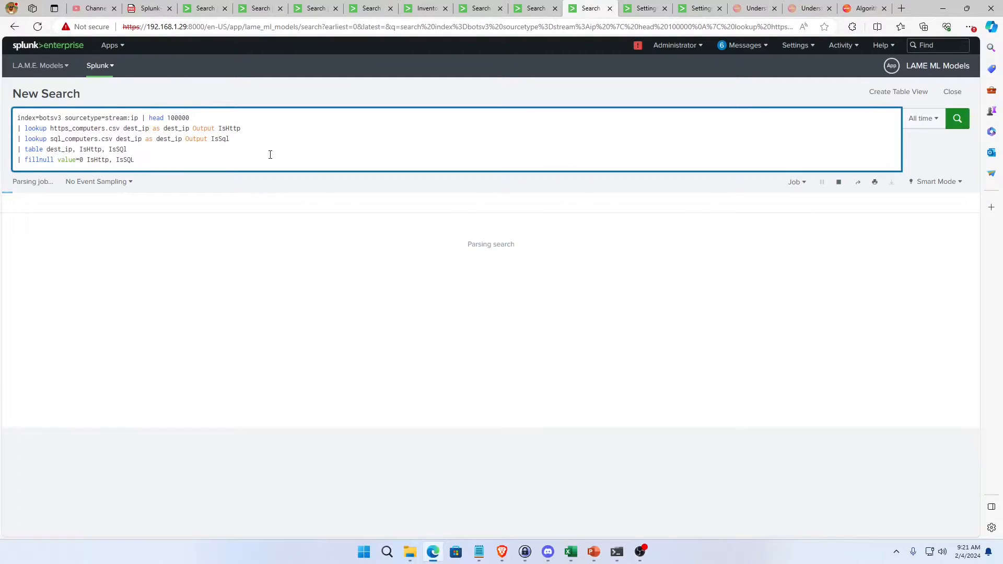
key("BackSpace")
key("BackSpace")
type("ql")
key("Return")
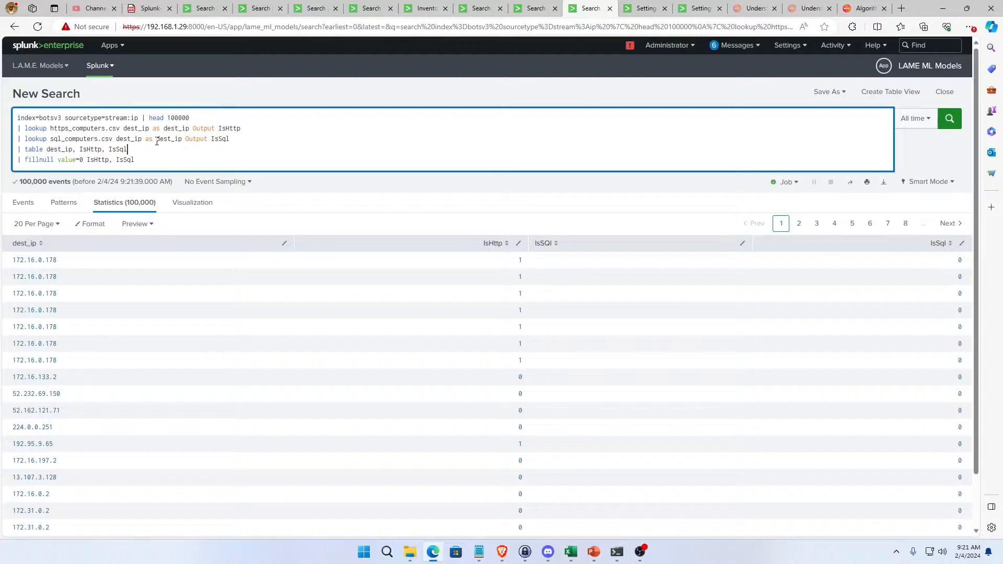
Correct the table's last field to IsSql, rerun the search, and sort the results by IsSql in descending order.
key("Return")
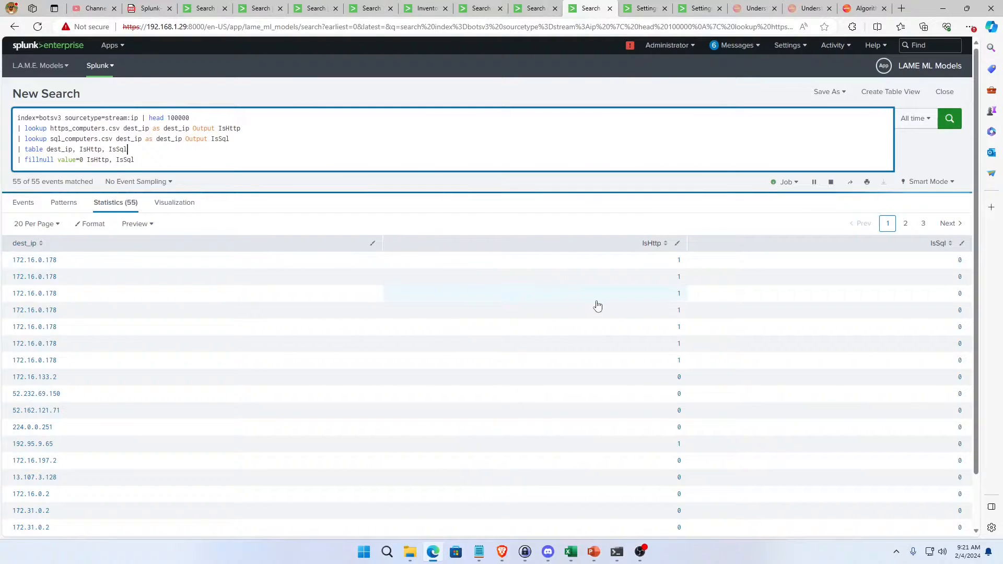
left_click(938, 243)
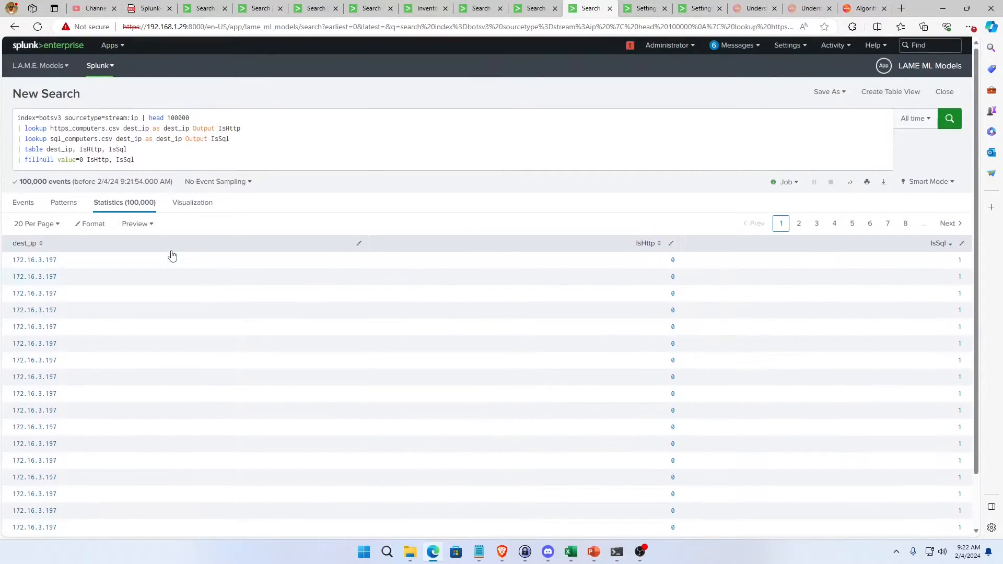
Insert the line "| stats count by dest_ip" after the head 100000 line and run the search.
left_click(209, 117)
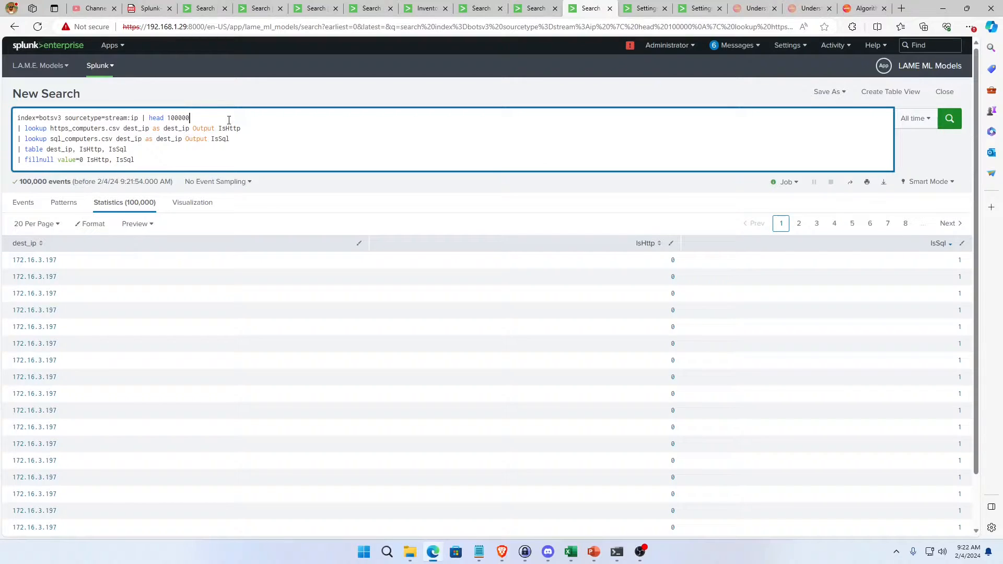
key("shift+Return")
type("| stast")
type("c")
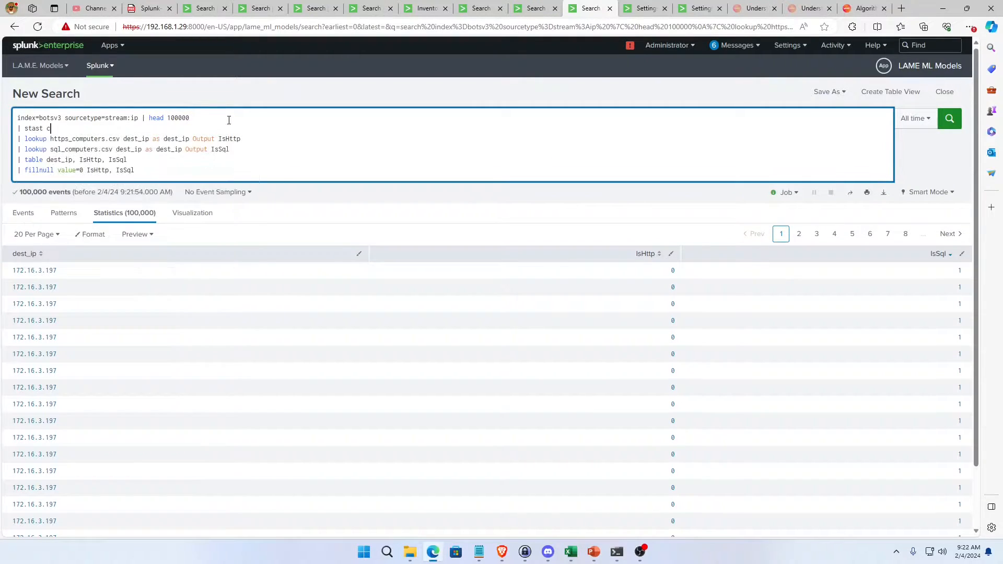
type("ount by dest_ip")
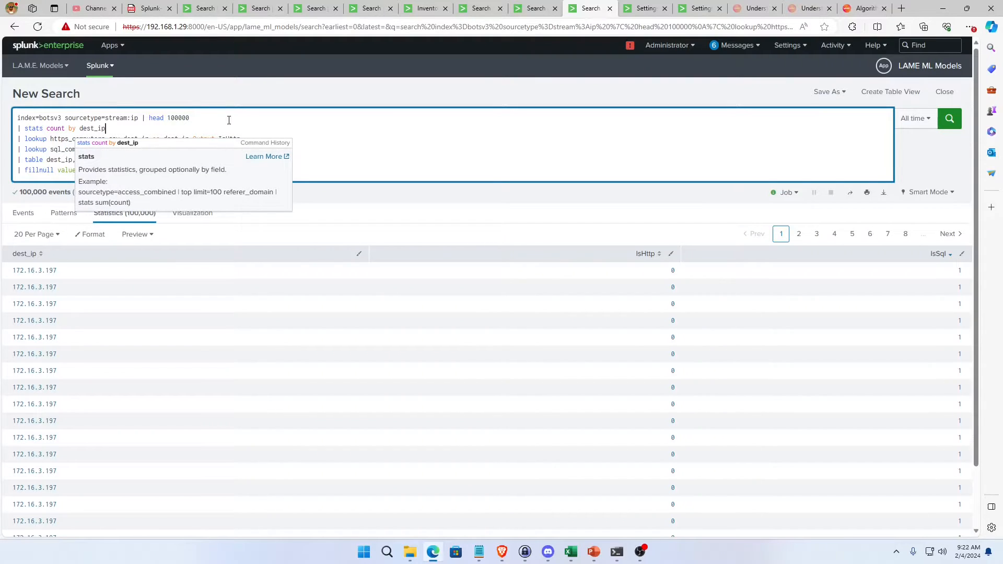
key("Return")
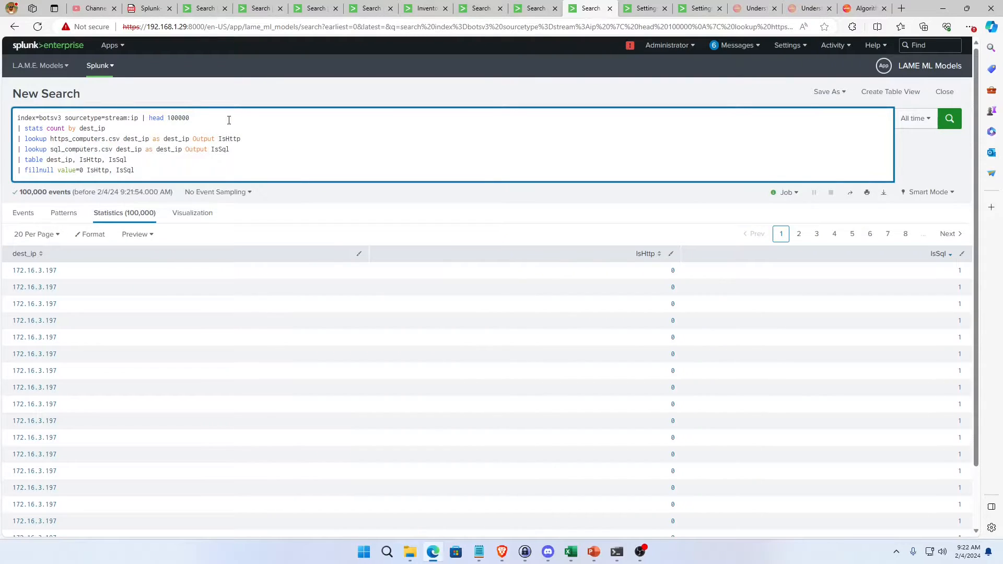
key("Return")
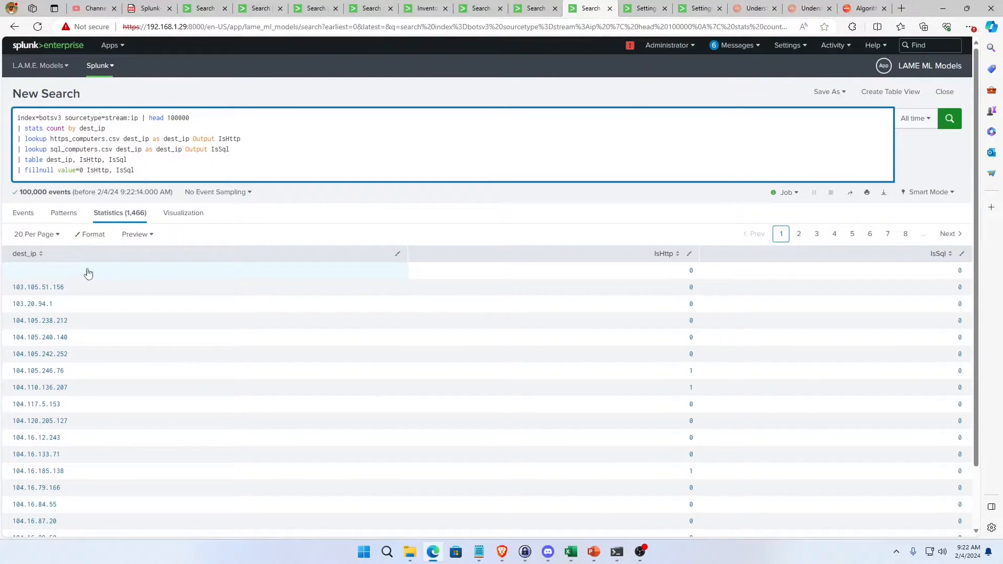
Add the filter dest_ip=* after sourcetype=stream:ip in the base search and run it.
left_click(149, 170)
left_click(139, 118)
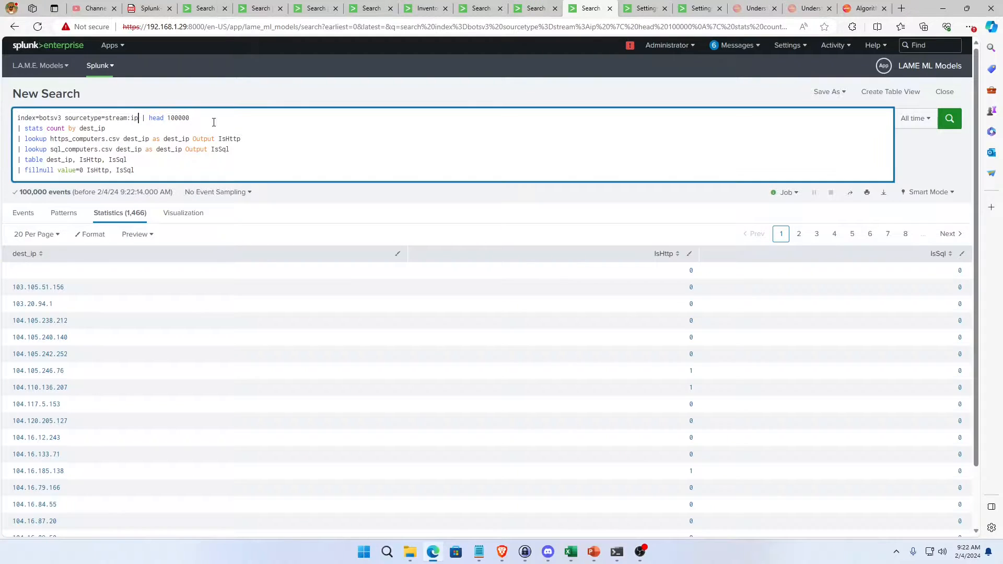
type("dest_ip=*")
left_click(949, 119)
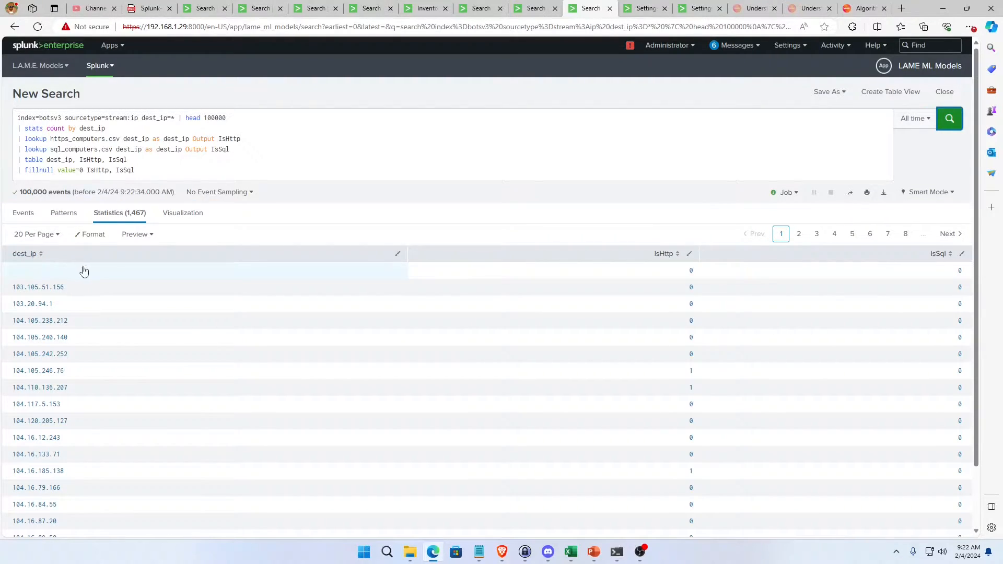
Change the base search filter to dest_ip!="" to exclude empty destination IPs, and rerun the search.
left_click(175, 119)
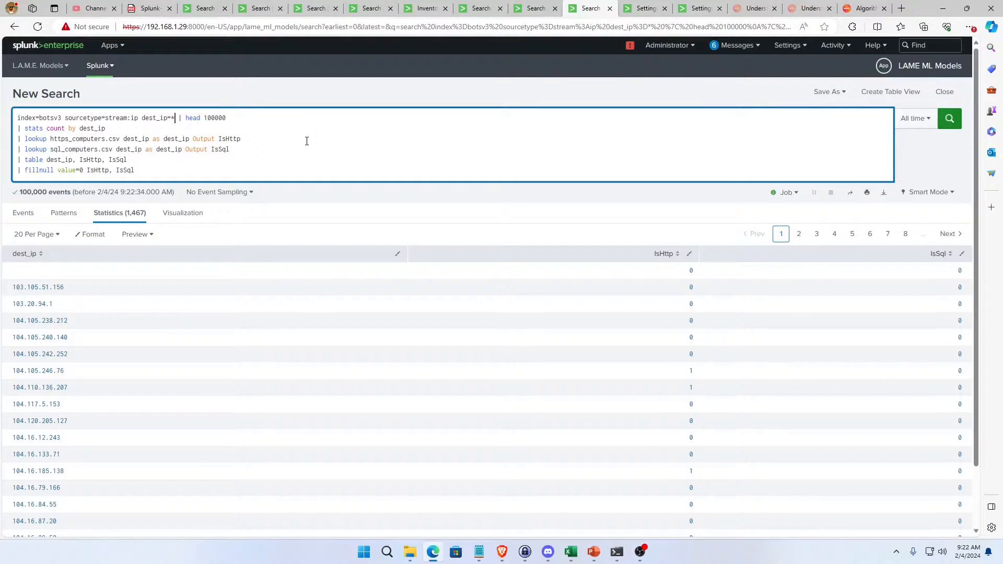
left_click(167, 120)
type("!")
key("BackSpace")
type("\"\"")
key("Return")
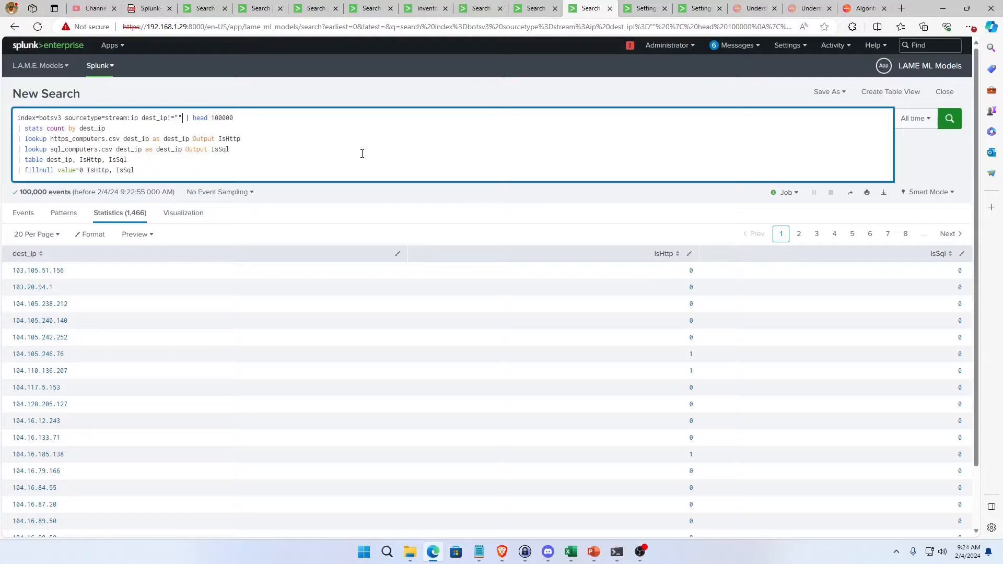
Compare the Inventory Exploratory Data dashboard's use case and learning-type descriptions with the IsHttp and IsSql search results.
left_click(425, 11)
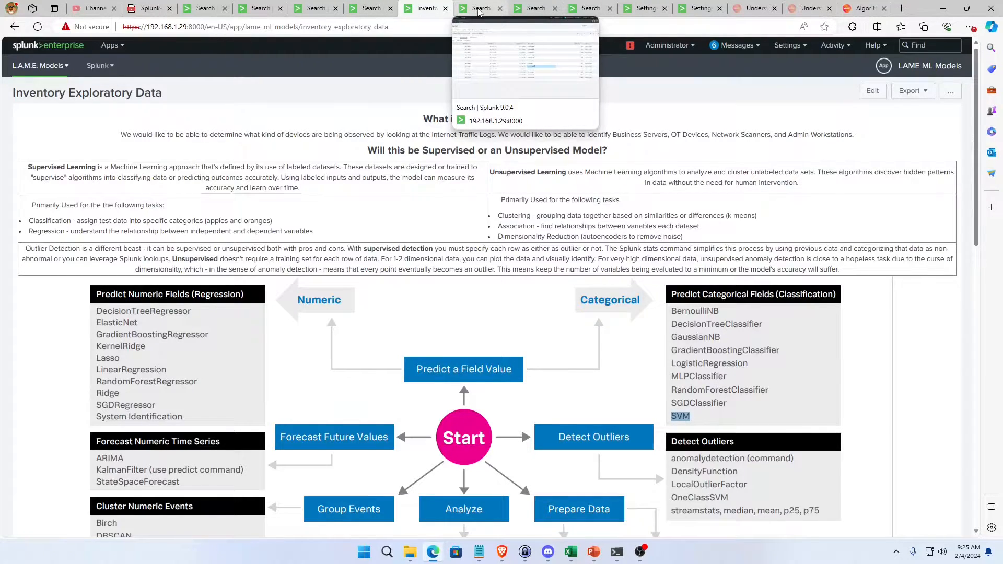
left_click(592, 15)
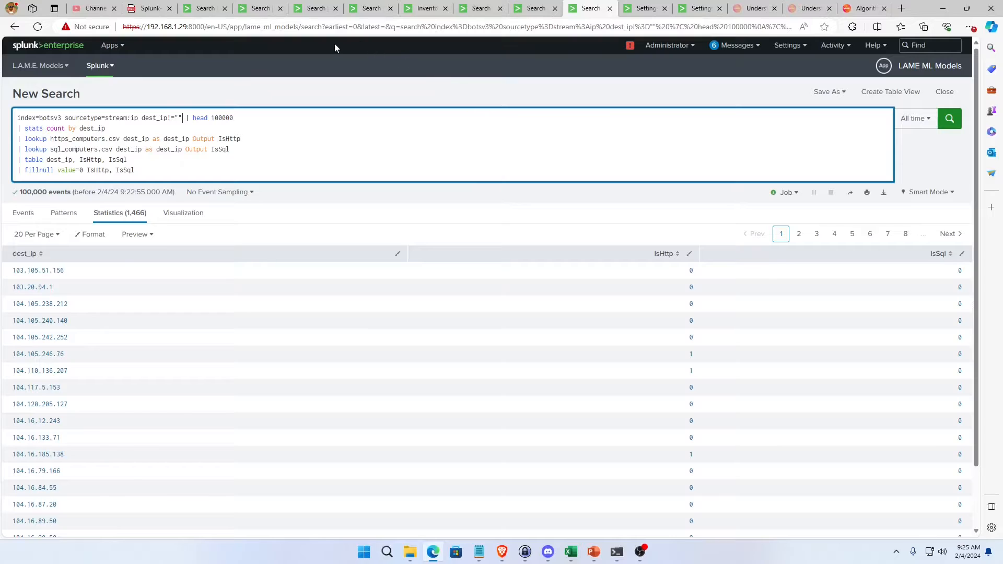
left_click(423, 8)
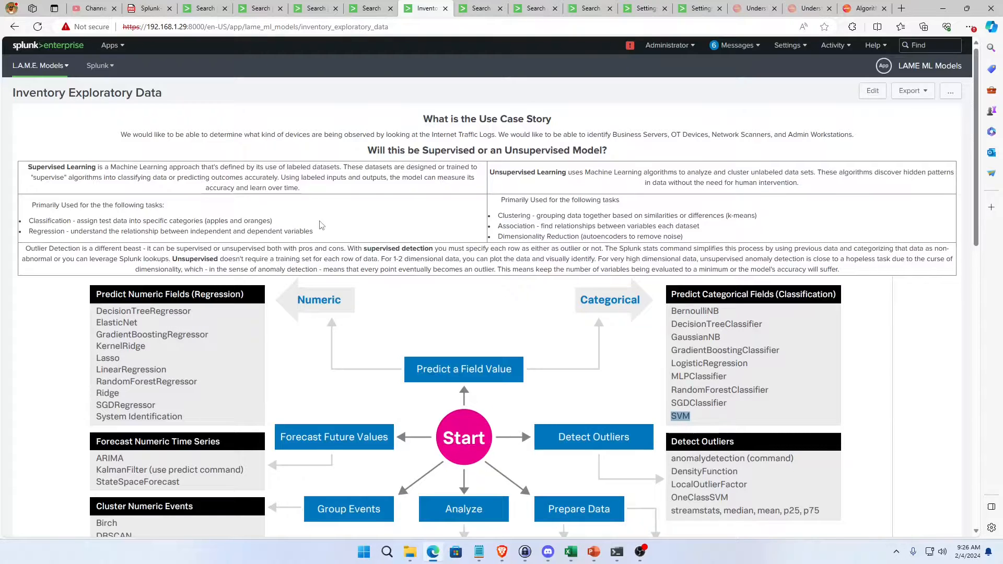
left_click(590, 8)
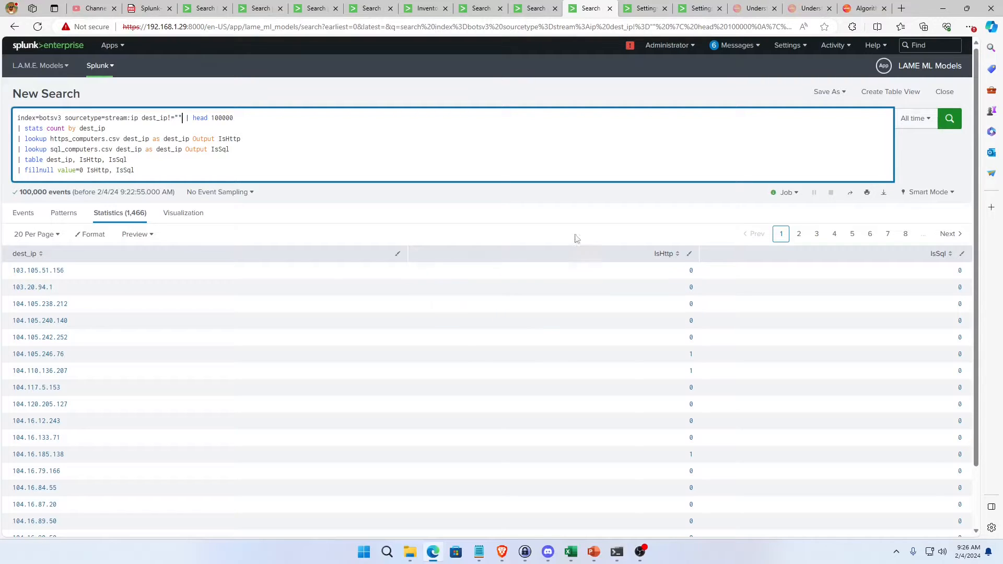
left_click(427, 8)
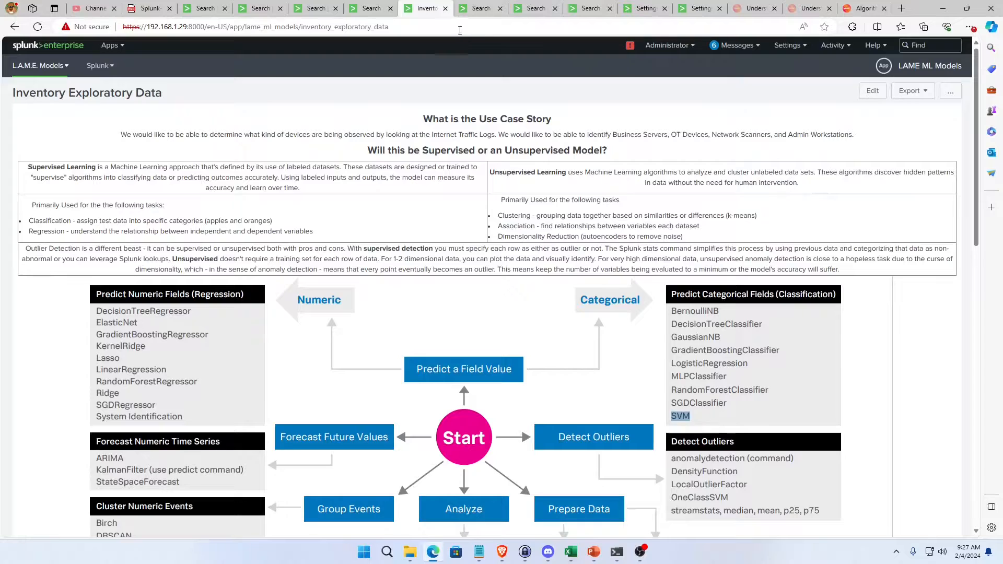
left_click(583, 7)
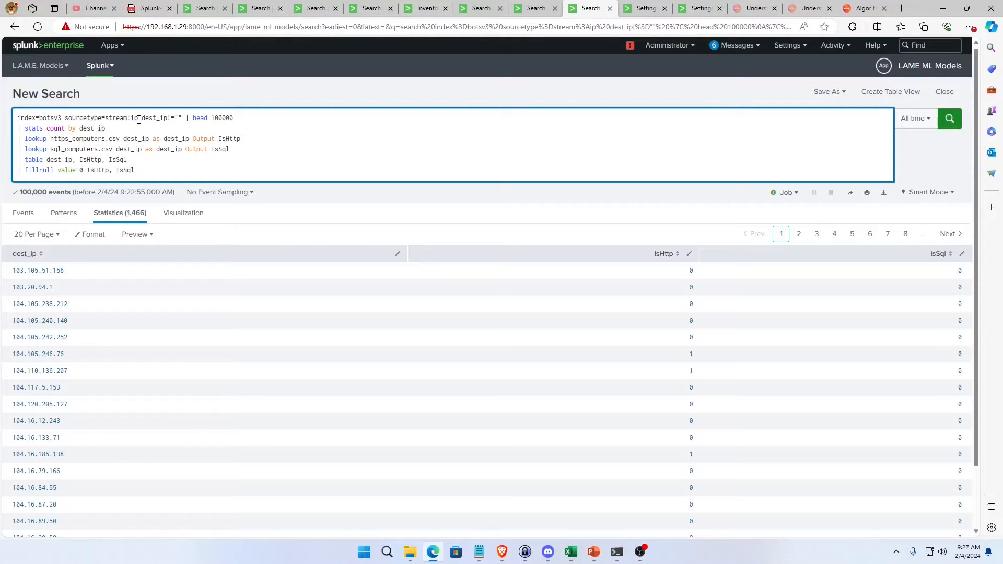
left_click(403, 7)
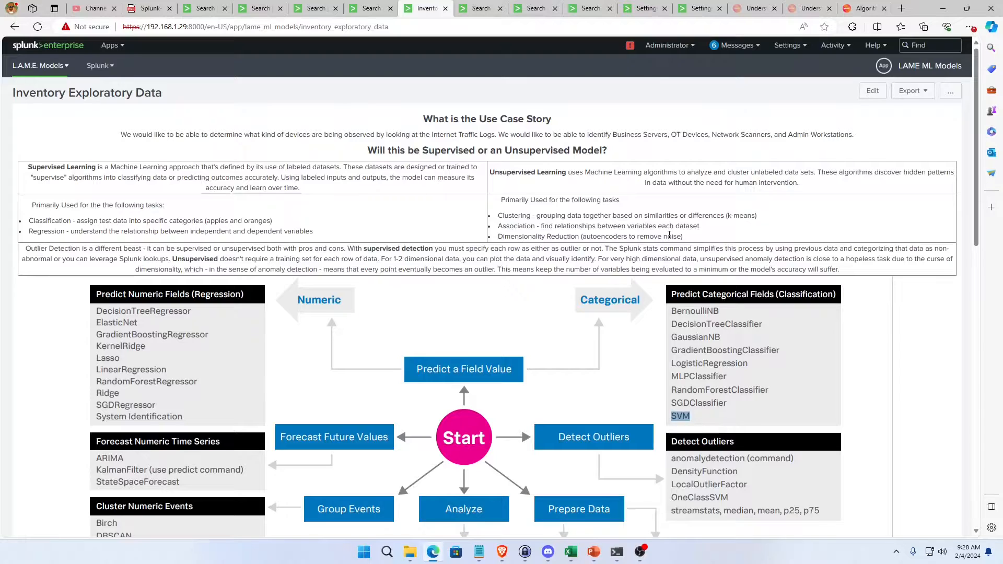
Examine the Dimensionality Reduction entry among the unsupervised learning tasks on the Inventory Exploratory Data dashboard.
triple_click(563, 236)
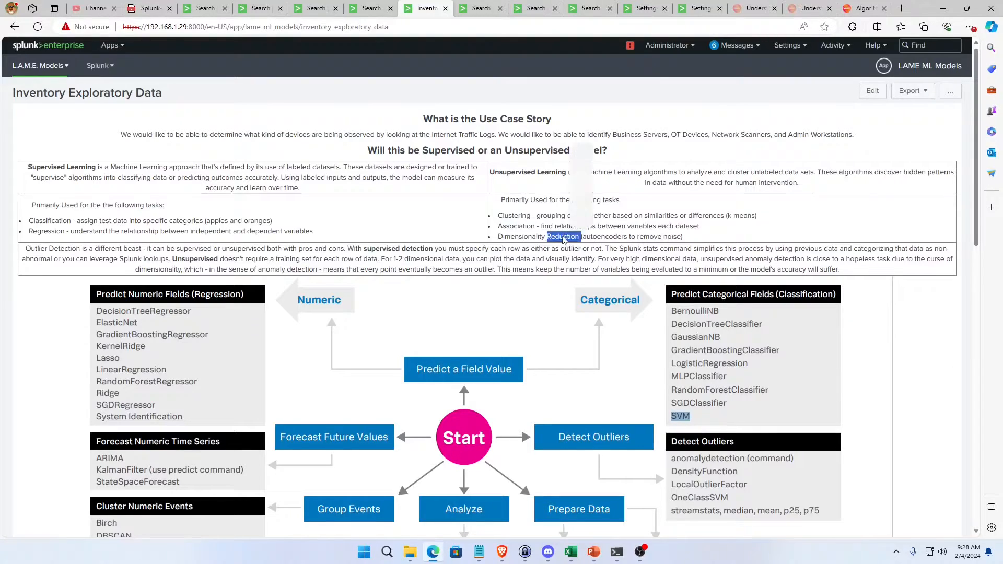
left_click(710, 240)
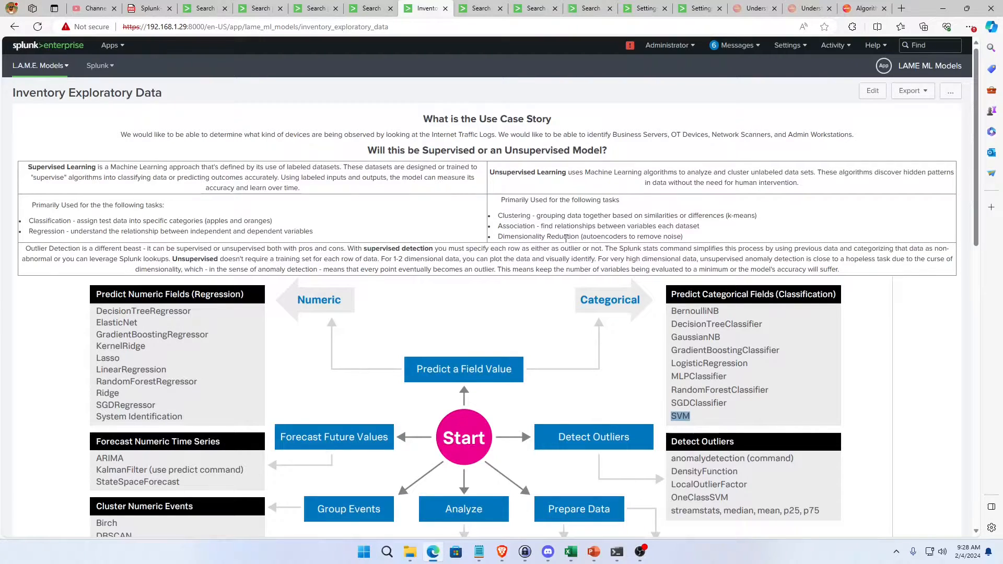
double_click(565, 238)
triple_click(565, 237)
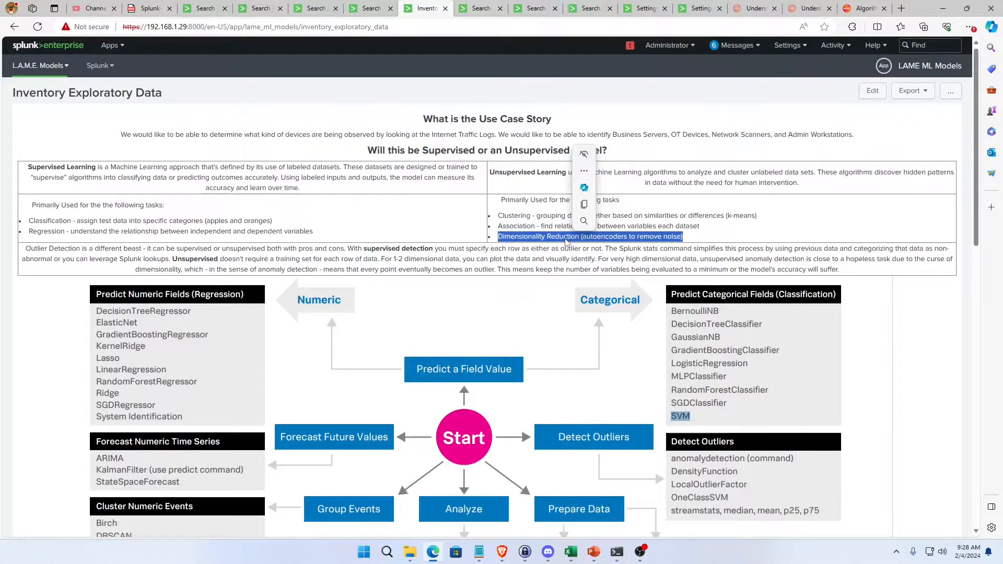
left_click(692, 236)
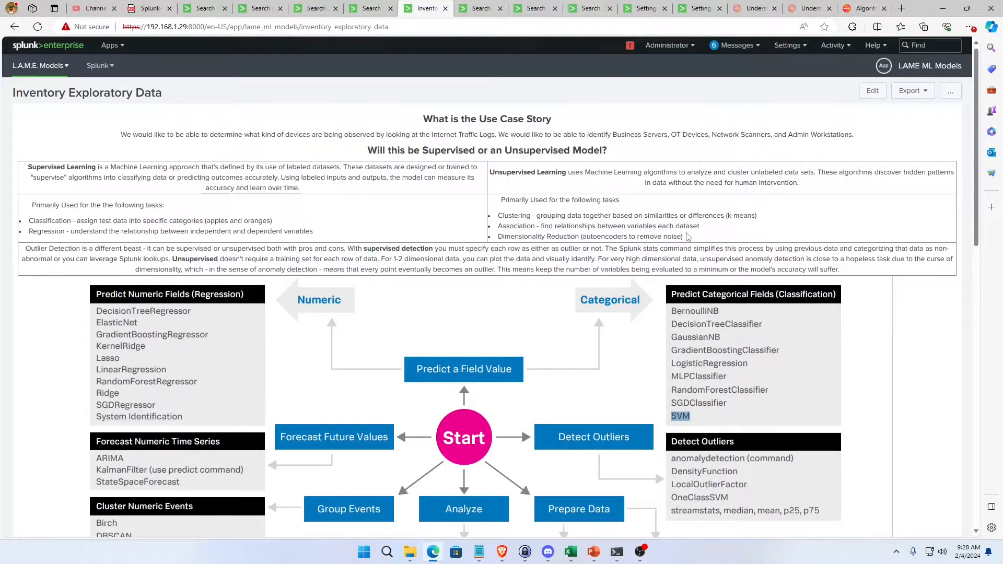
left_click_drag(687, 237, 498, 239)
left_click(491, 221)
Read the outlier detection paragraph on supervised versus unsupervised detection, and review the algorithm selection diagram down to the use case decision table.
mouse_move(350, 248)
left_mouse_down()
mouse_move(402, 250)
mouse_move(397, 261)
mouse_move(365, 257)
left_mouse_up()
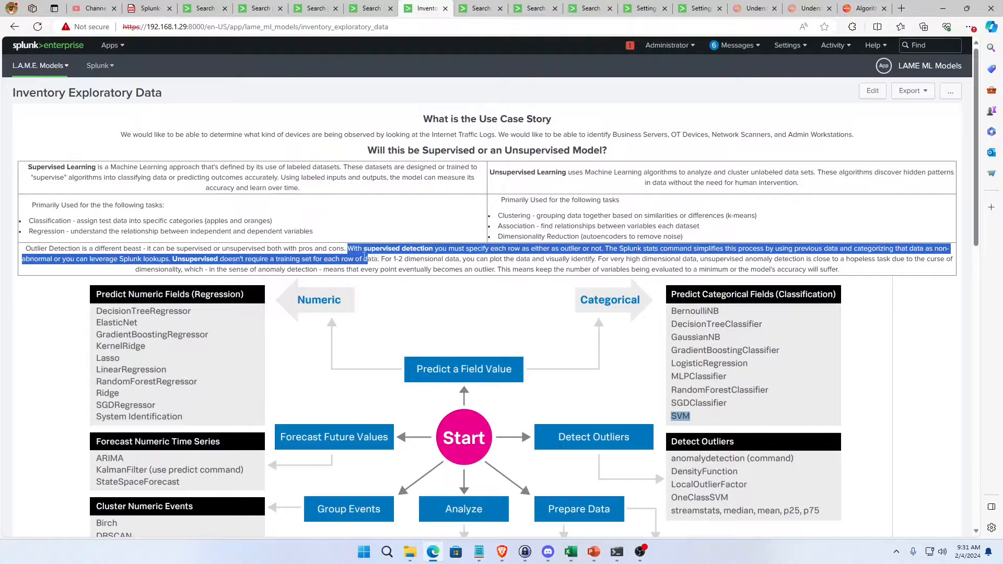
left_click(365, 257)
left_click_drag(169, 258, 346, 248)
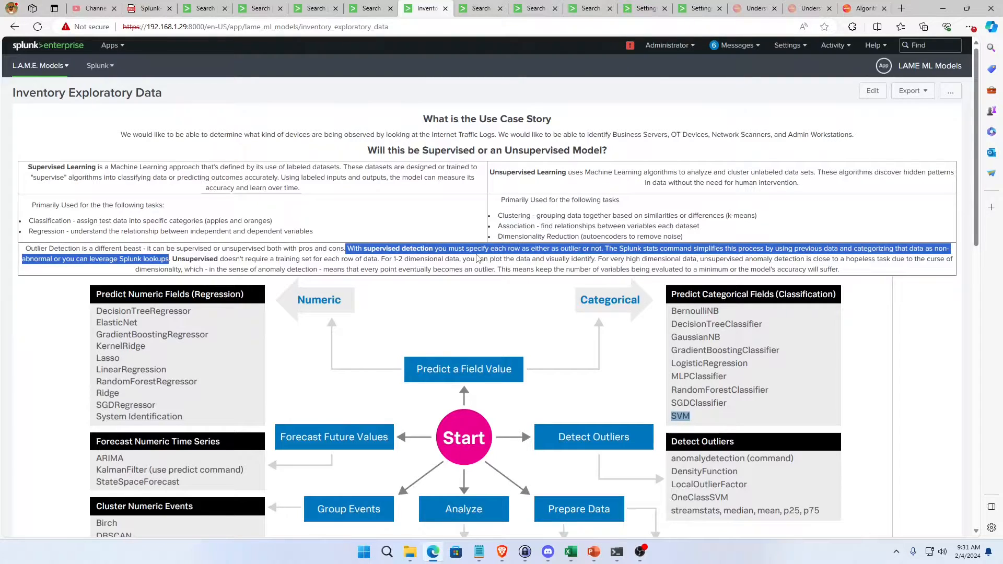
triple_click(416, 259)
left_click(431, 206)
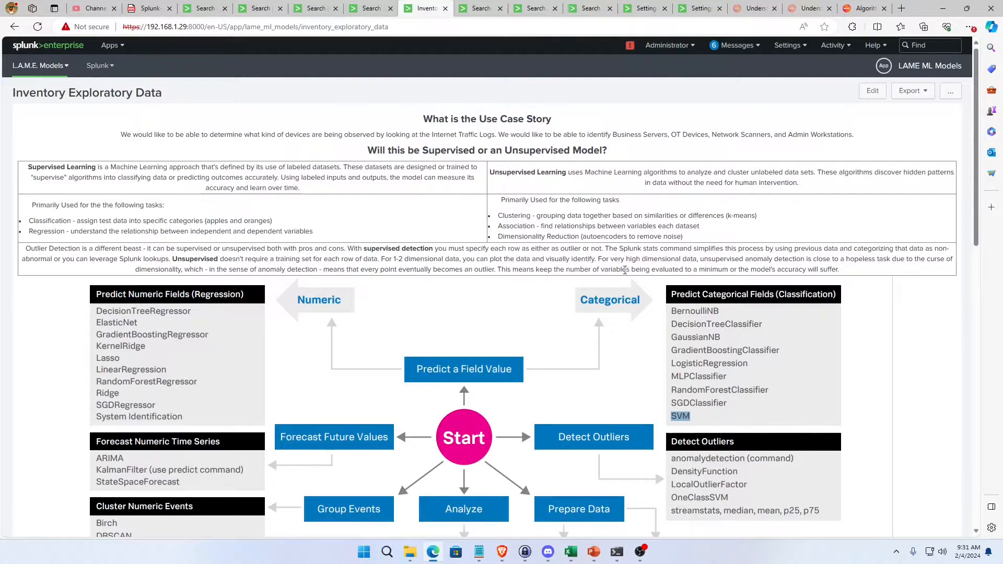
scroll(600, 353, "down", 2)
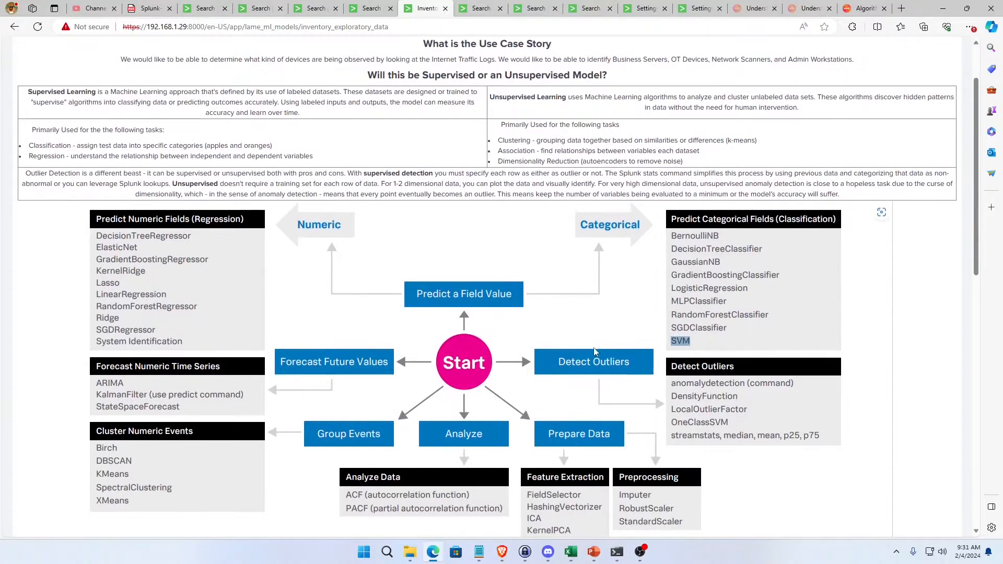
scroll(592, 303, "down", 2)
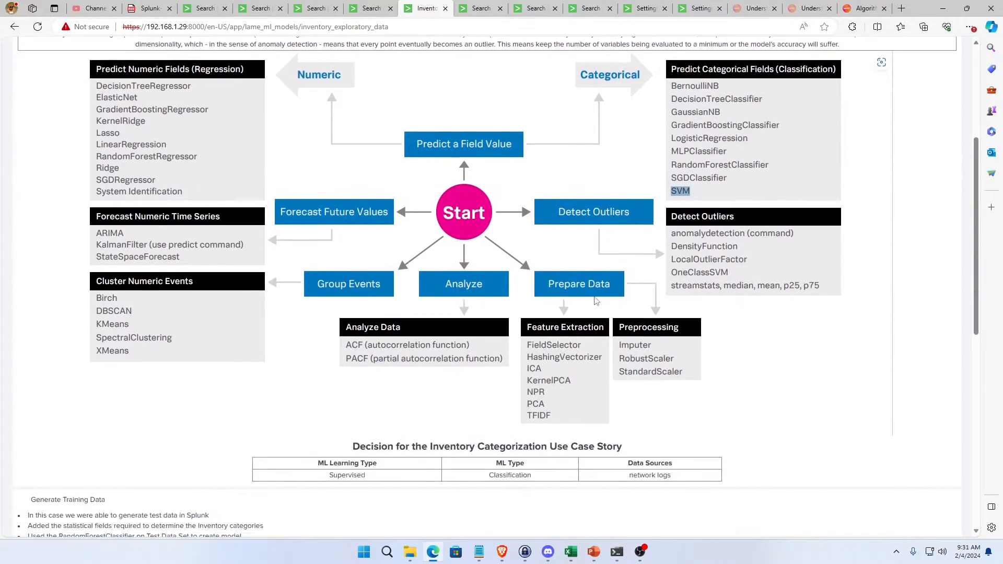
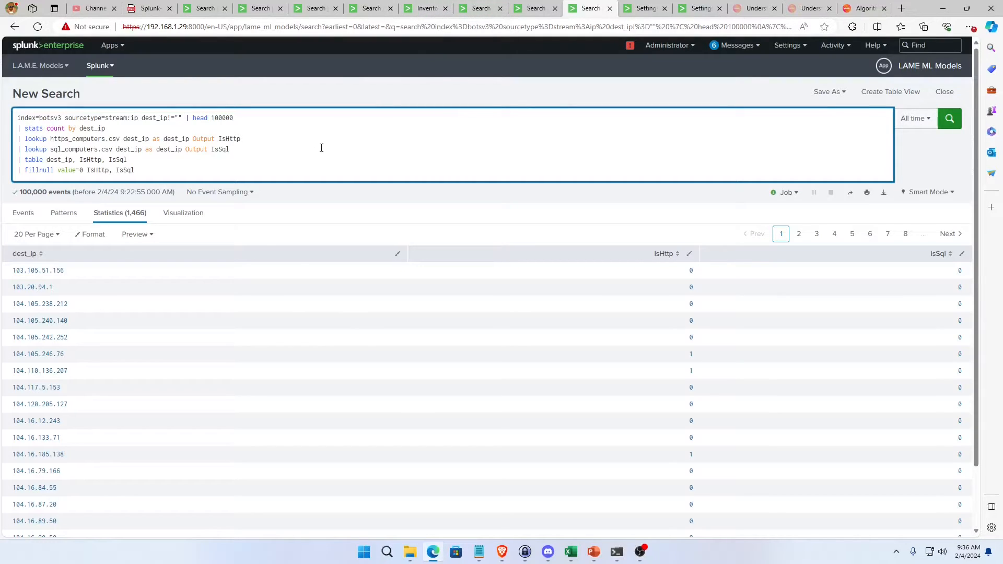
Open the Generate Training DataSet saved search for editing from the Searches, Reports, and Alerts settings.
triple_click(120, 160)
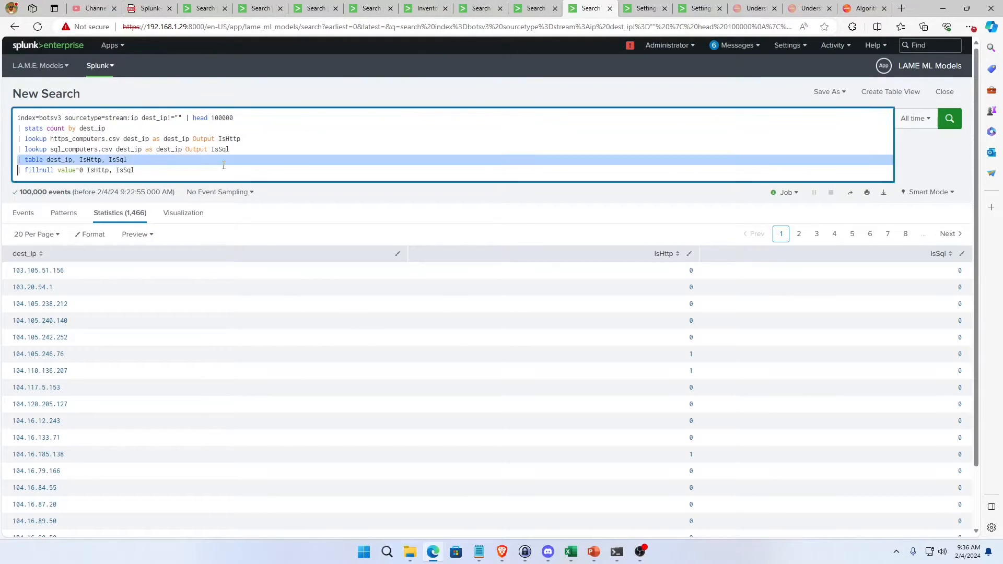
left_click(99, 66)
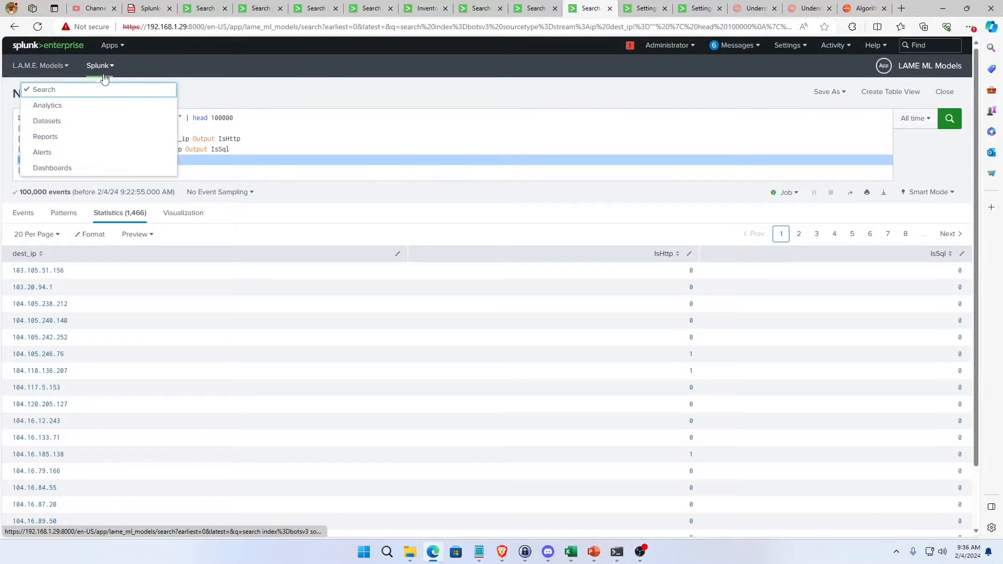
left_click(789, 45)
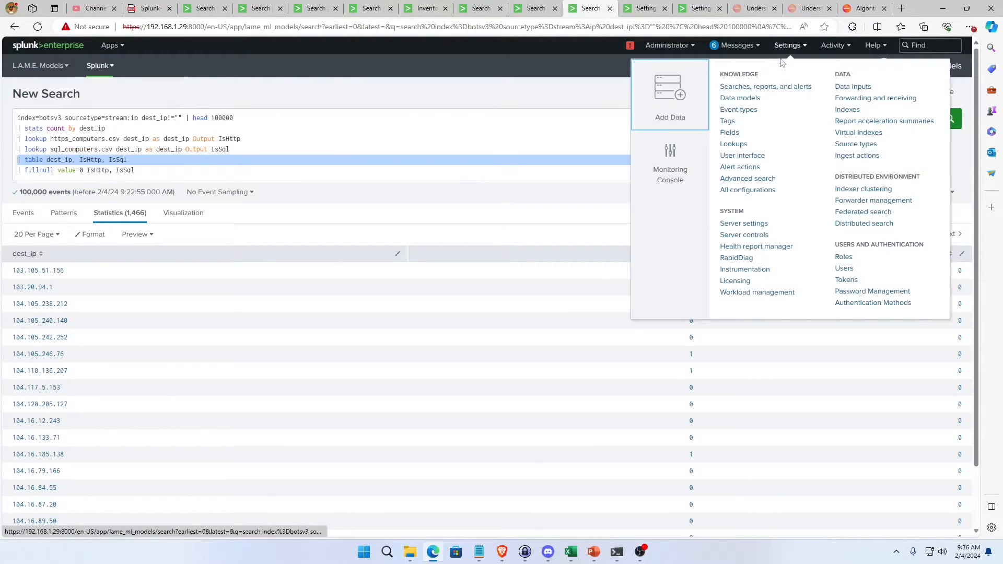
left_click(757, 86)
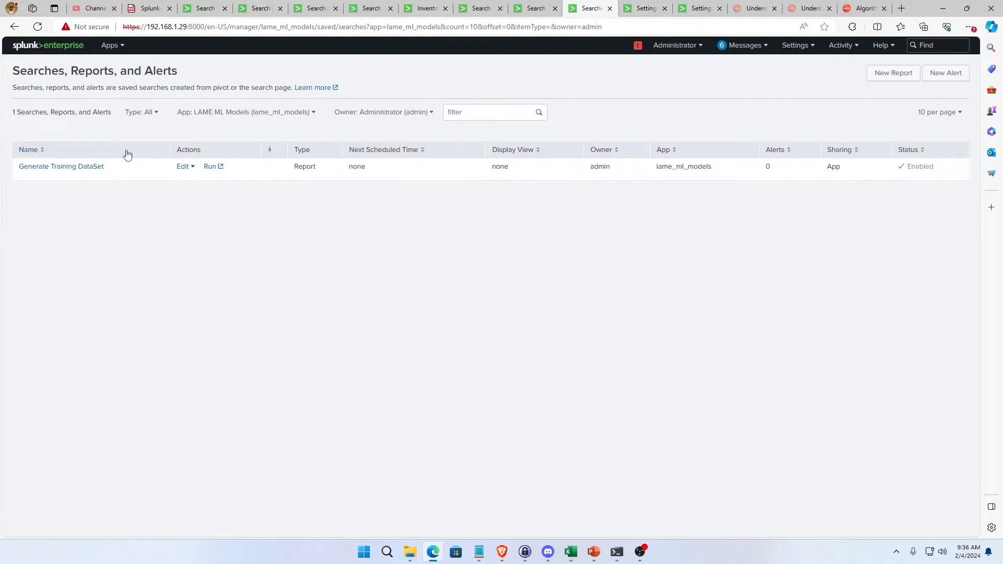
left_click(56, 167)
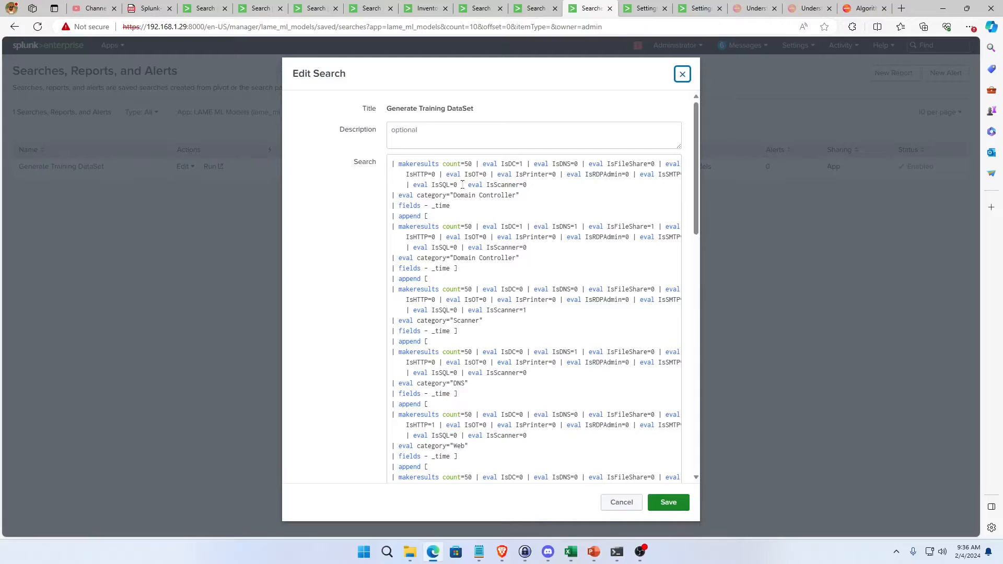
Examine the IsDC and other flag values in the first makeresults block and its Domain Controller category.
triple_click(528, 213)
left_click(528, 213)
triple_click(527, 215)
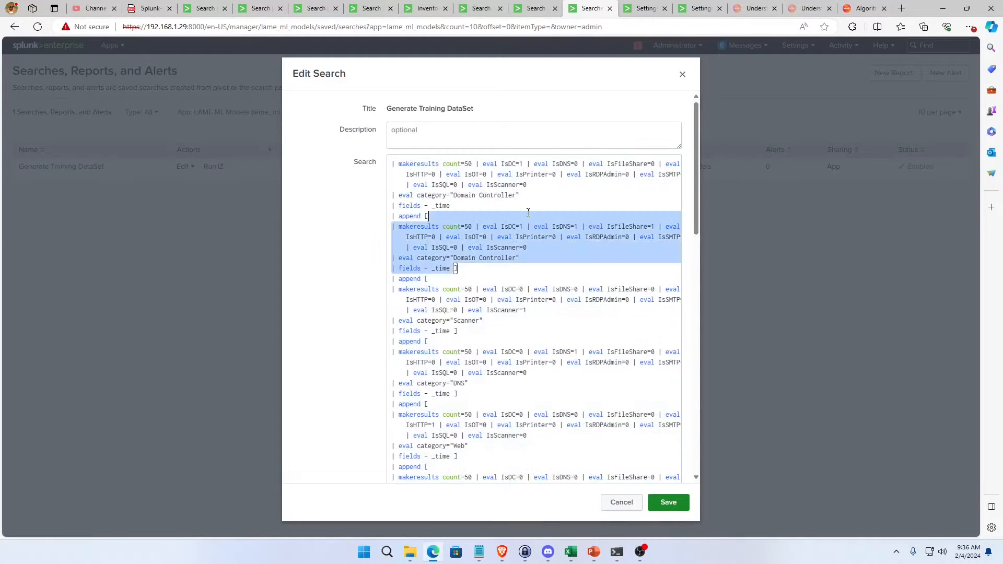
left_click(447, 174)
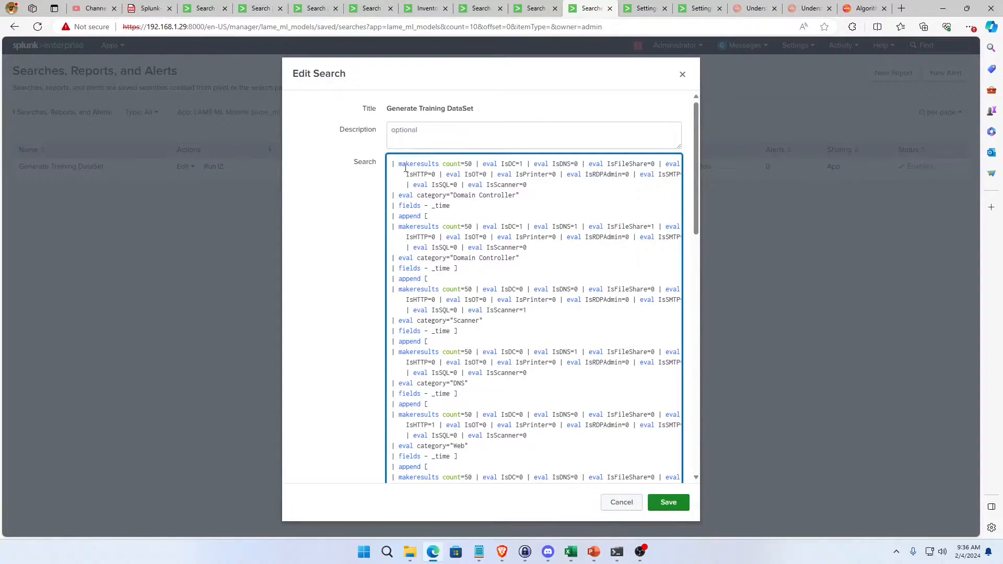
left_click_drag(390, 165, 519, 196)
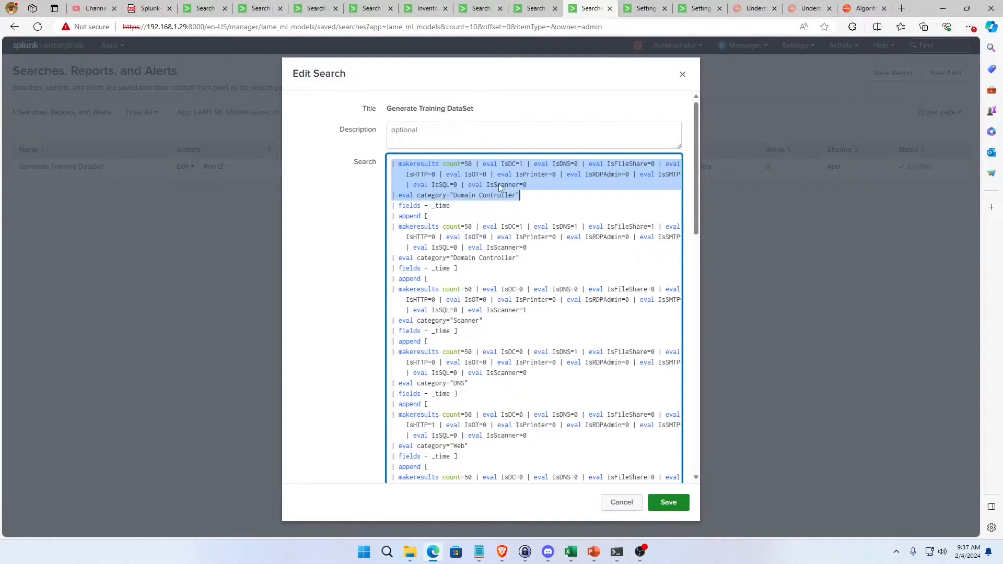
left_click(534, 186)
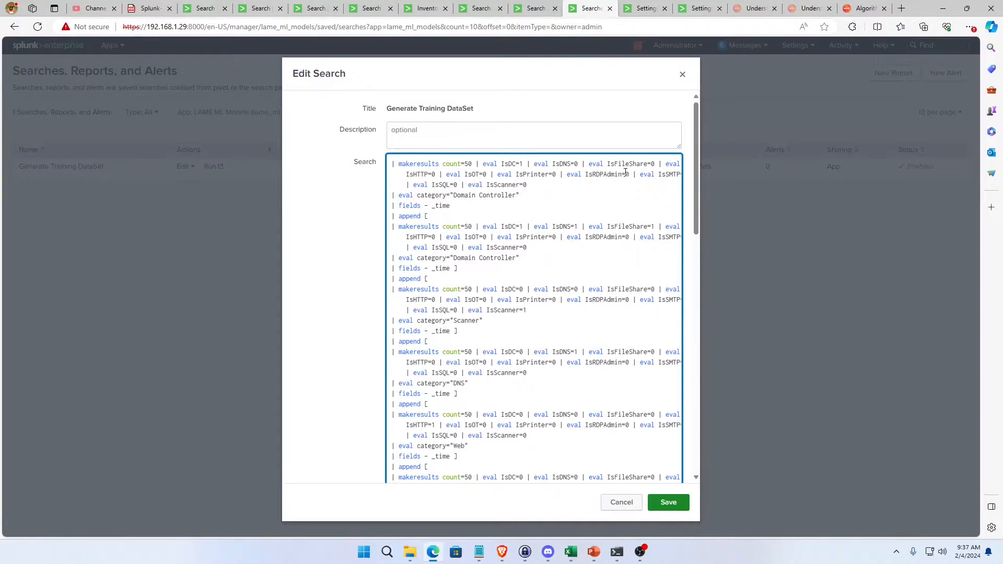
left_click(536, 180)
Review the remaining category blocks of the training search, from DNS down to the closing outputlookup line.
double_click(454, 384)
scroll(493, 378, "down", 2)
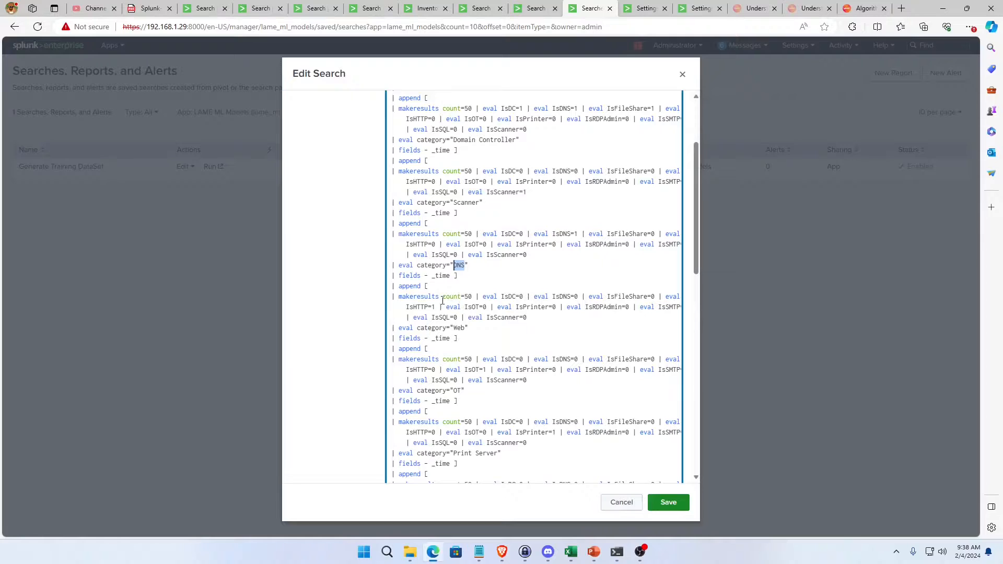
scroll(494, 324, "down", 5)
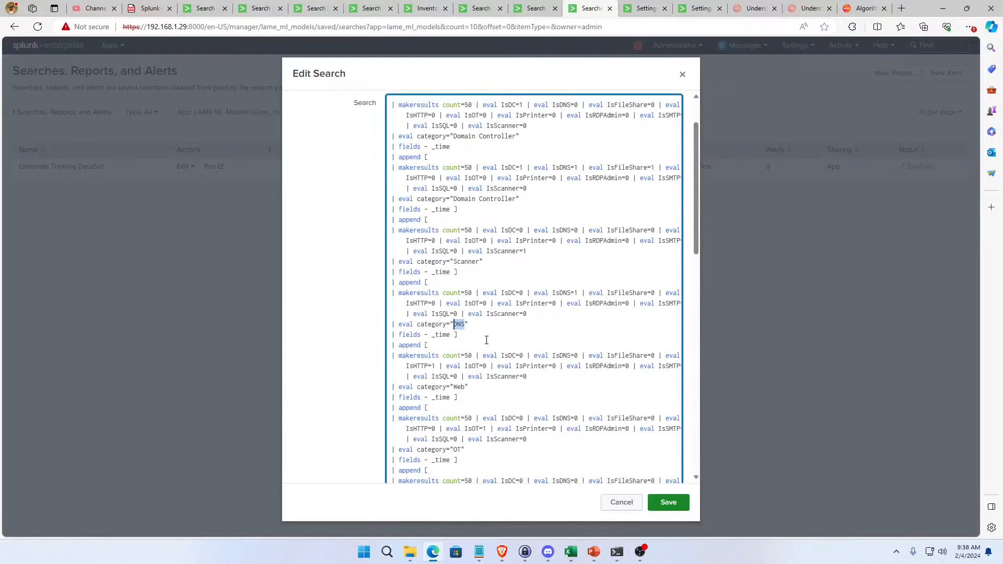
scroll(484, 318, "down", 4)
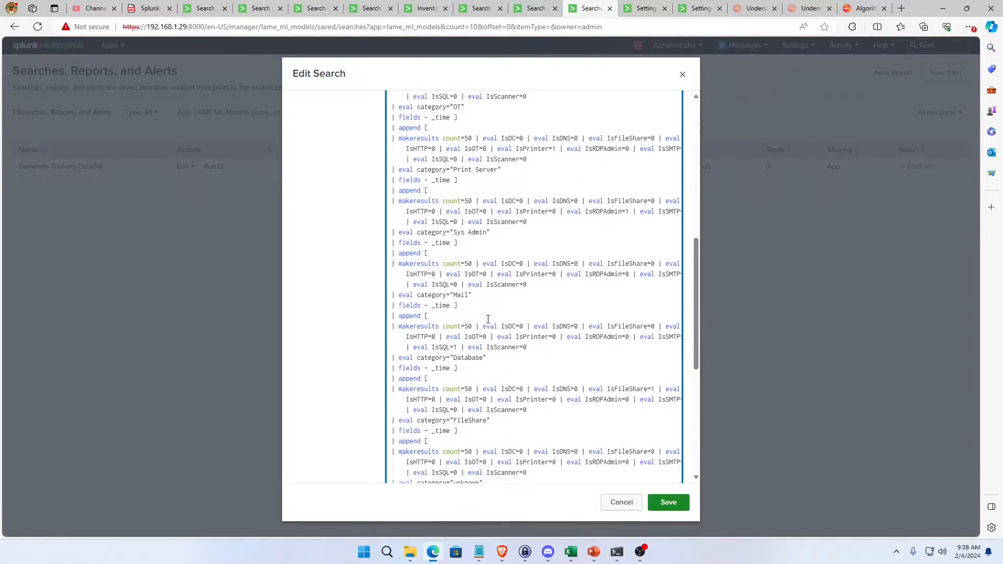
scroll(478, 318, "down", 1)
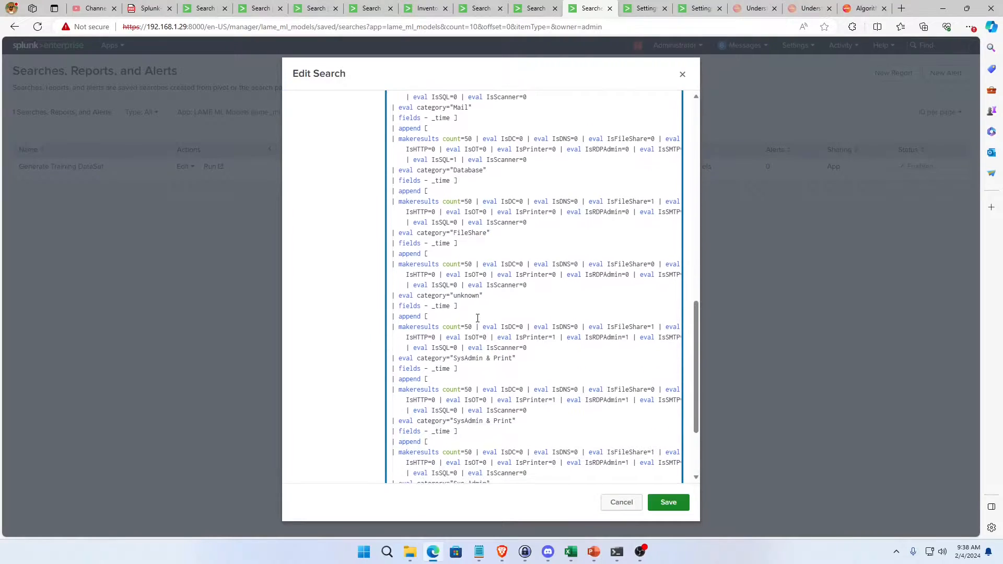
scroll(477, 318, "down", 1)
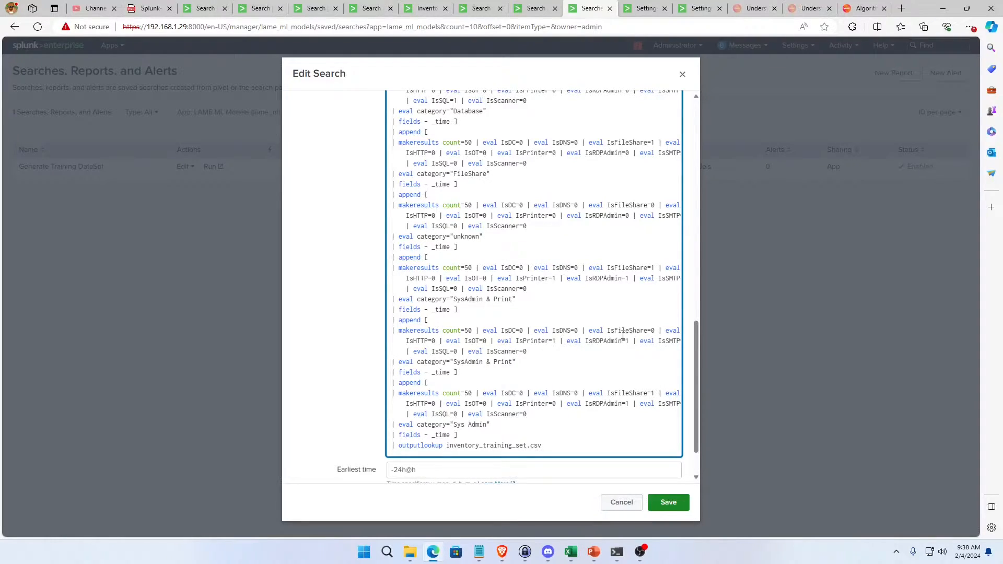
Compare the IsFileShare, IsPrinter and IsRDPAdmin flags in the two SysAdmin & Print blocks and the final Sys Admin block.
left_click_drag(654, 268, 606, 269)
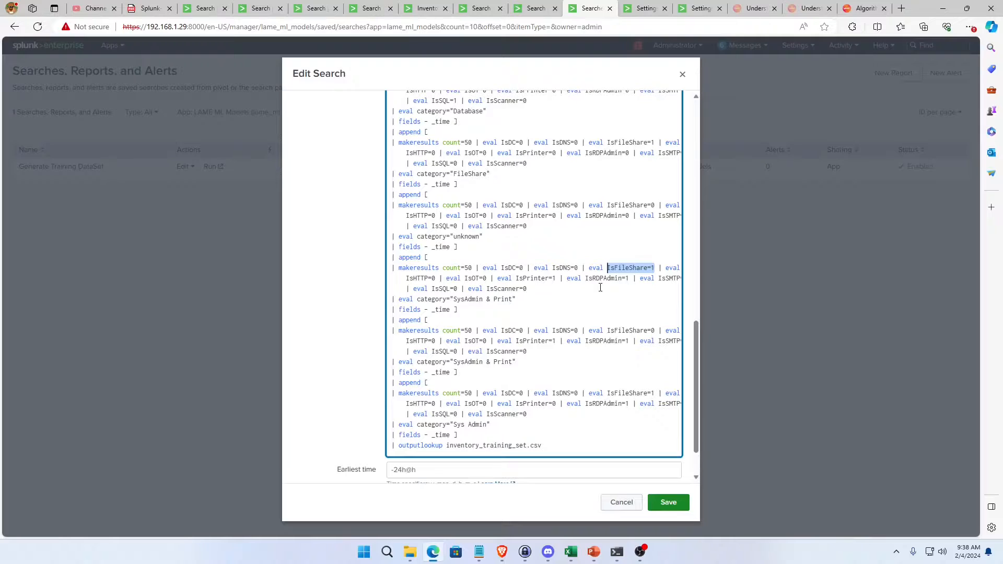
double_click(603, 278)
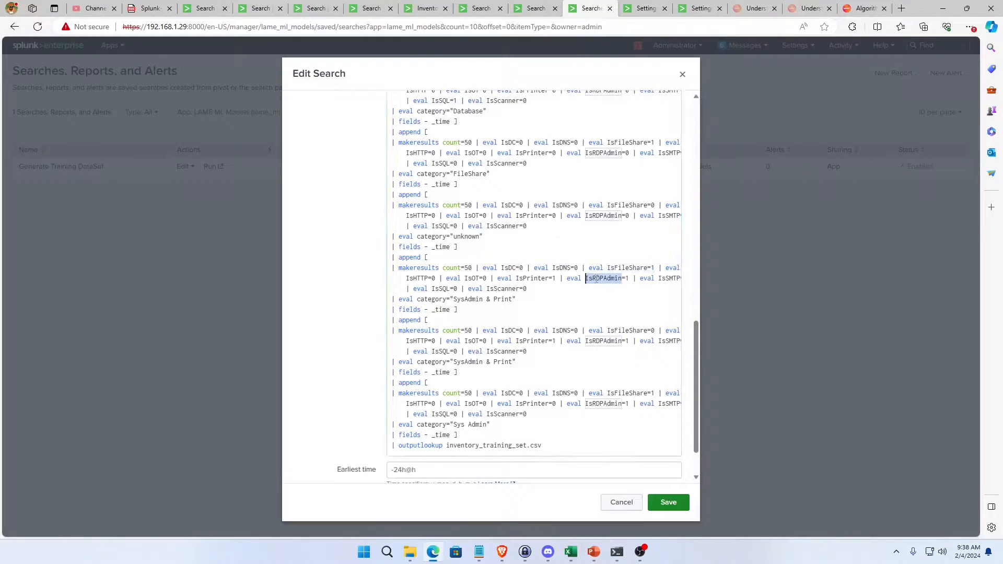
double_click(536, 280)
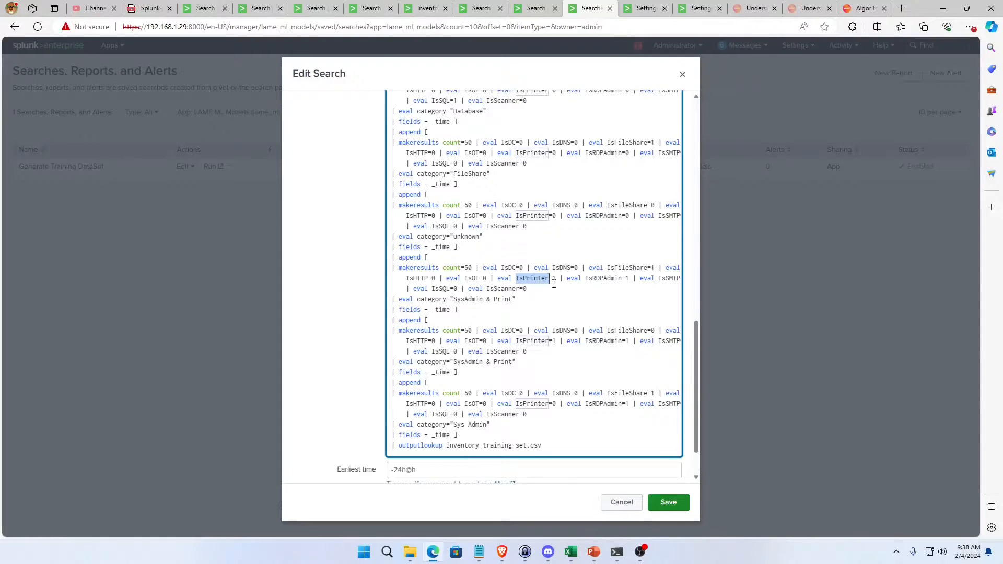
left_click_drag(453, 300, 514, 303)
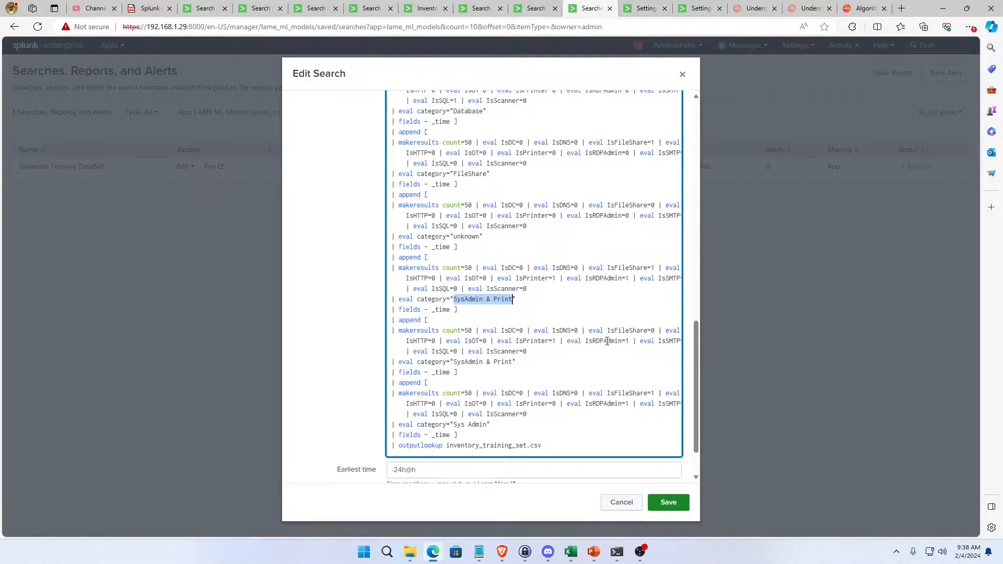
left_click(652, 331)
double_click(652, 330)
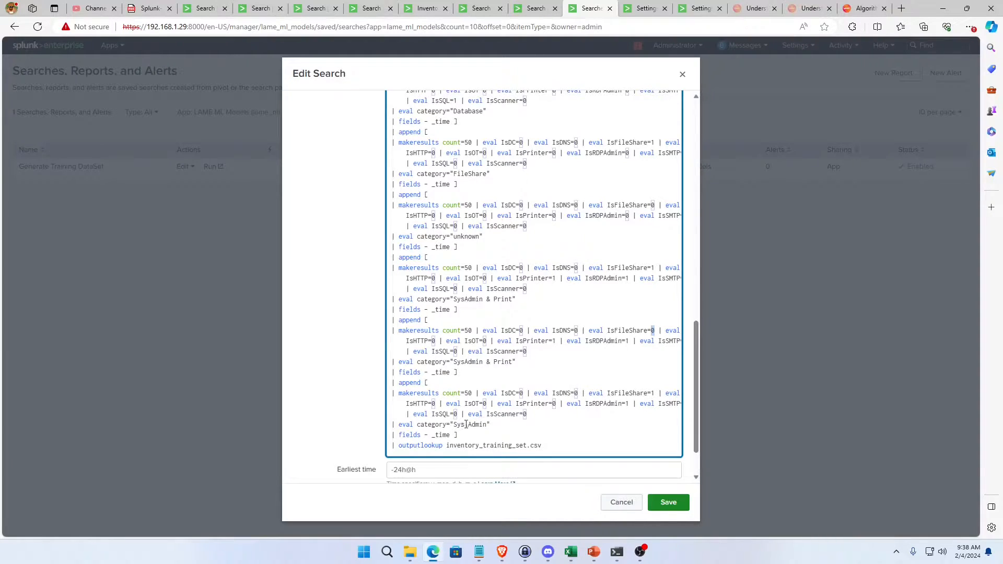
double_click(627, 403)
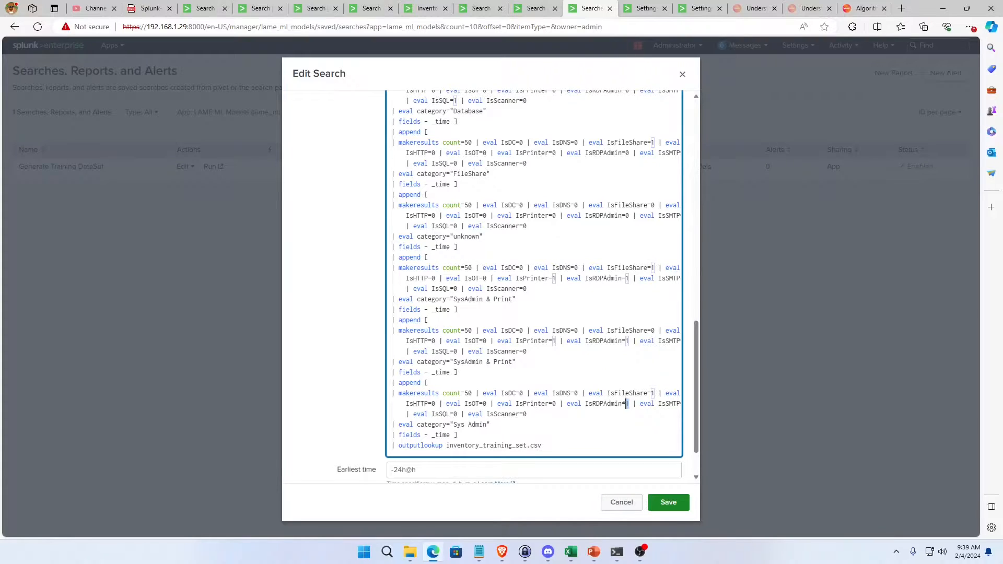
Examine the "unknown" category block and the flag combination in the SysAdmin & Print block that follows it.
scroll(520, 391, "down", 1)
scroll(520, 390, "up", 1)
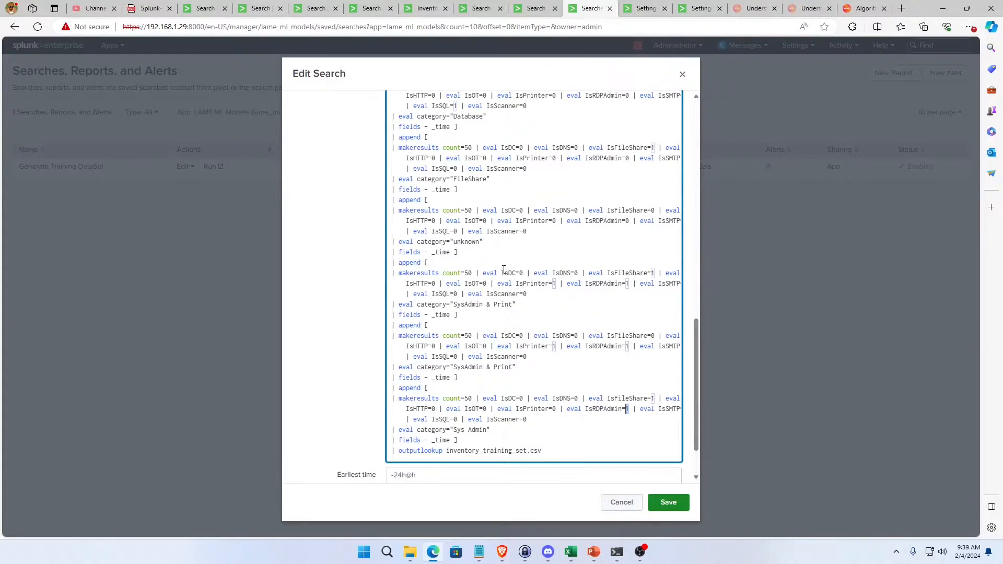
scroll(504, 269, "up", 1)
left_click_drag(483, 301, 469, 304)
left_click(446, 320)
left_click(490, 301)
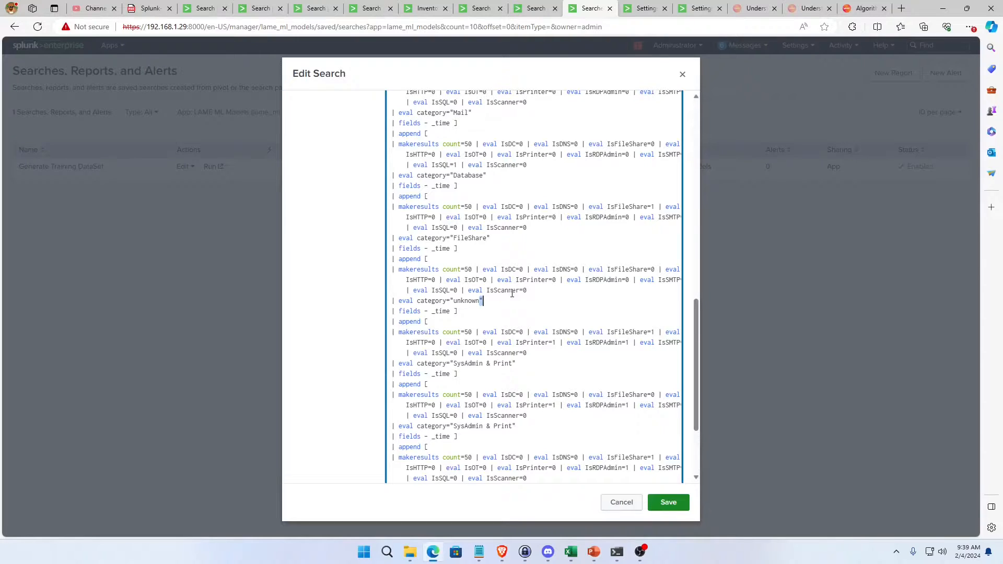
double_click(464, 301)
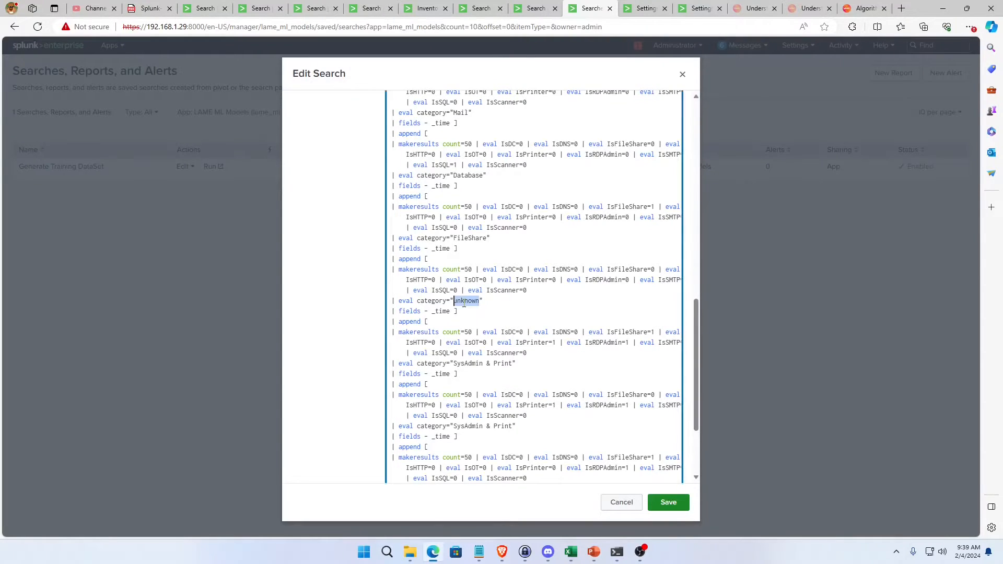
left_click(531, 309)
double_click(523, 308)
left_click(495, 305)
double_click(467, 302)
key("Up")
double_click(465, 302)
left_click_drag(556, 356, 385, 334)
left_click(465, 333)
Compare the makeresults flags of the FileShare block with the "unknown" category block.
left_click_drag(534, 227, 391, 207)
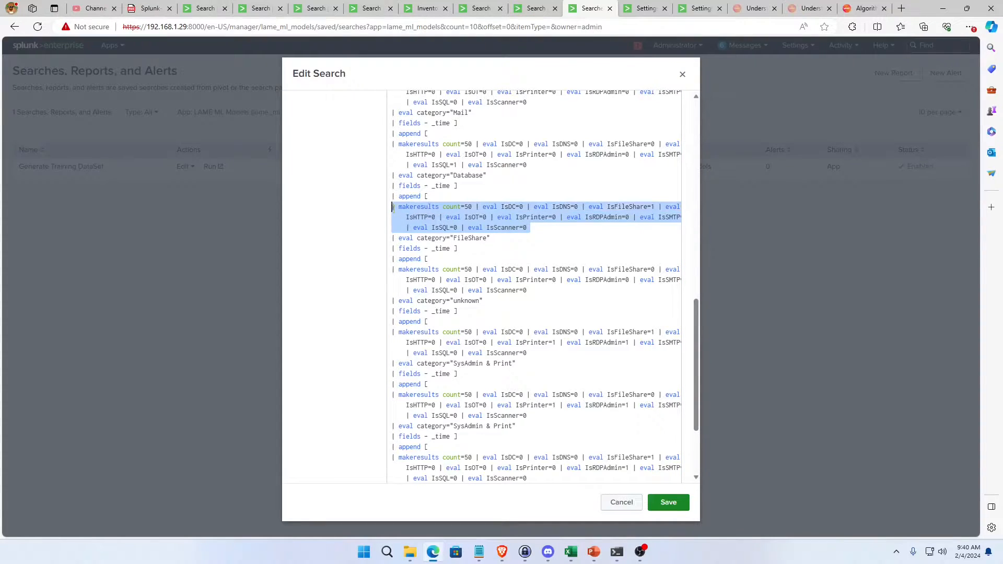
left_click(462, 228)
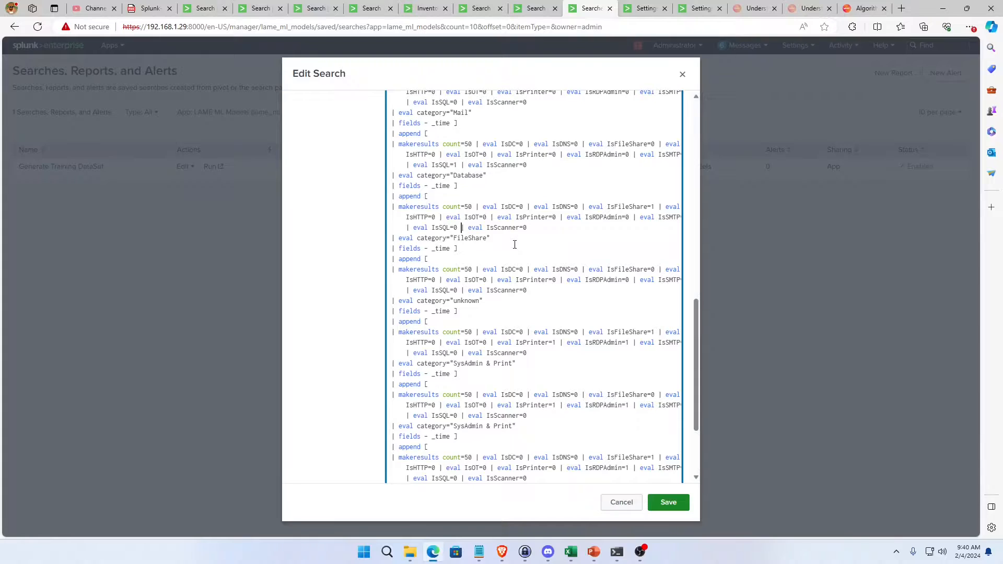
triple_click(529, 228)
left_click(532, 233)
double_click(465, 302)
left_click(460, 301)
Look over the whole training search once more and check the inventory_training_set.csv target of its outputlookup line.
scroll(514, 318, "down", 5)
scroll(514, 319, "up", 10)
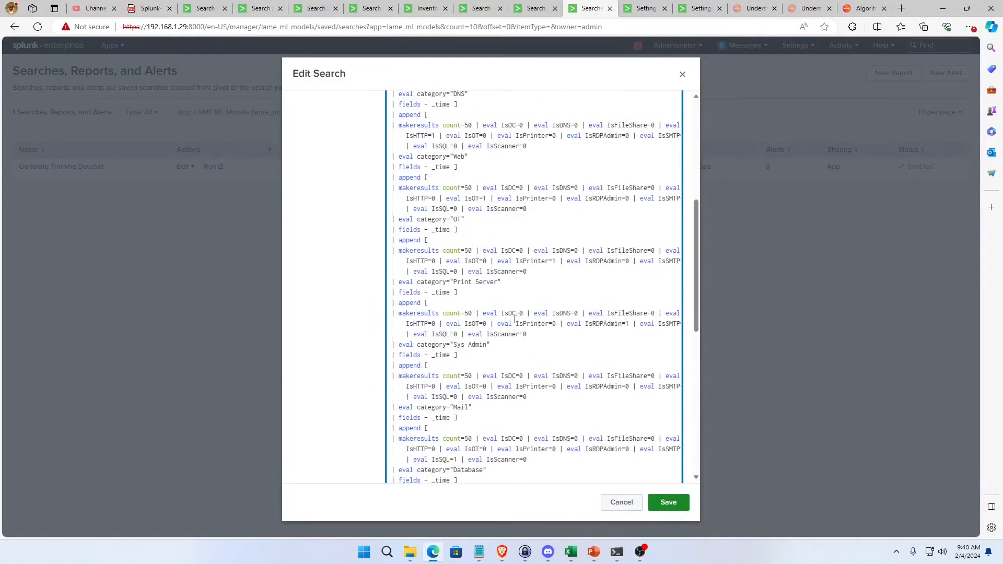
scroll(519, 319, "up", 3)
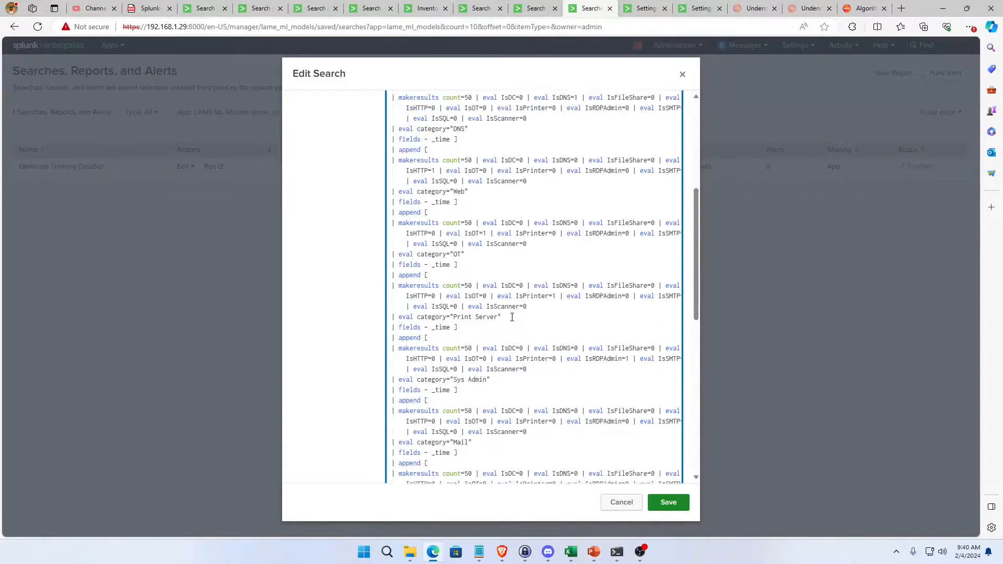
scroll(511, 316, "up", 5)
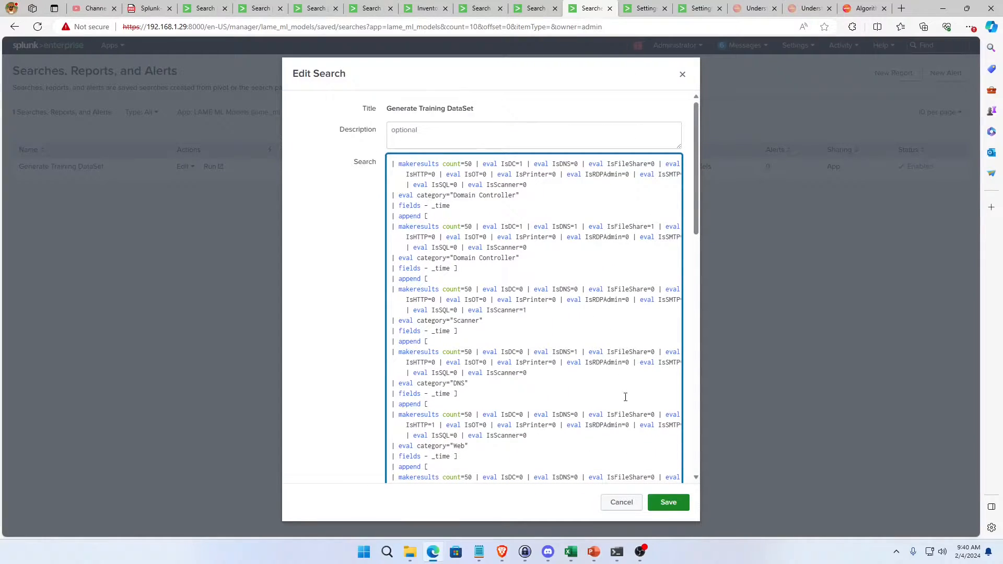
scroll(600, 411, "down", 10)
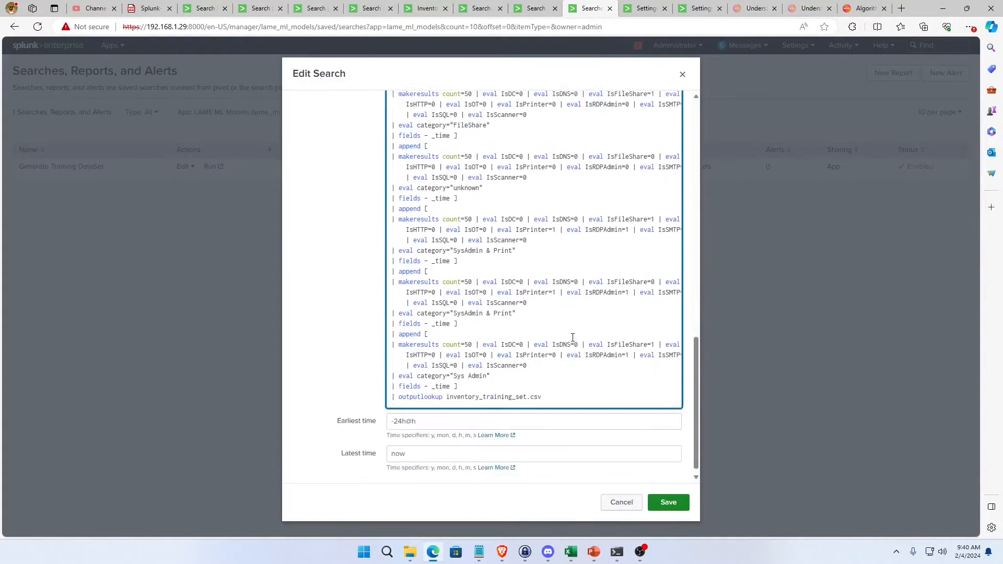
double_click(476, 392)
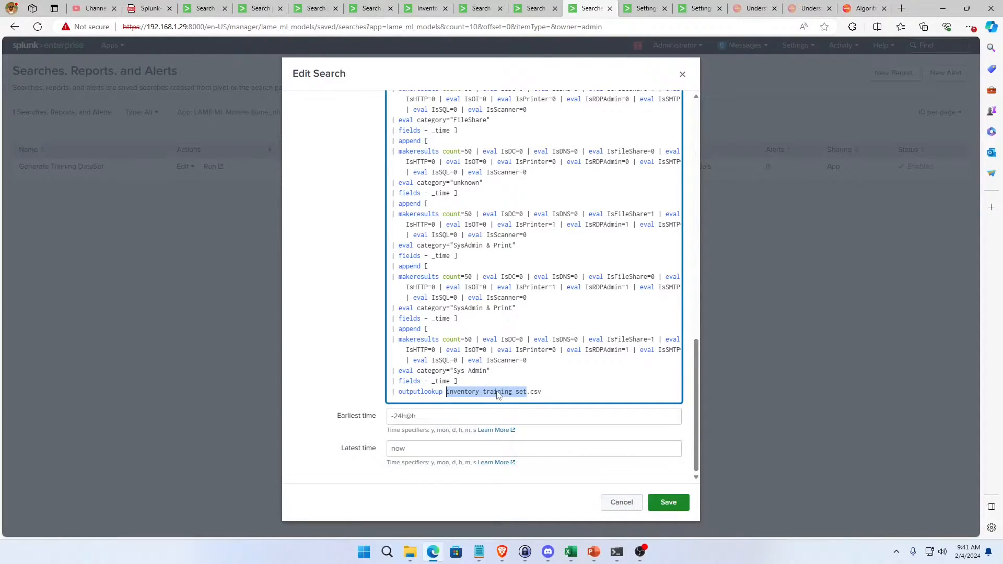
left_click(543, 392)
triple_click(545, 391)
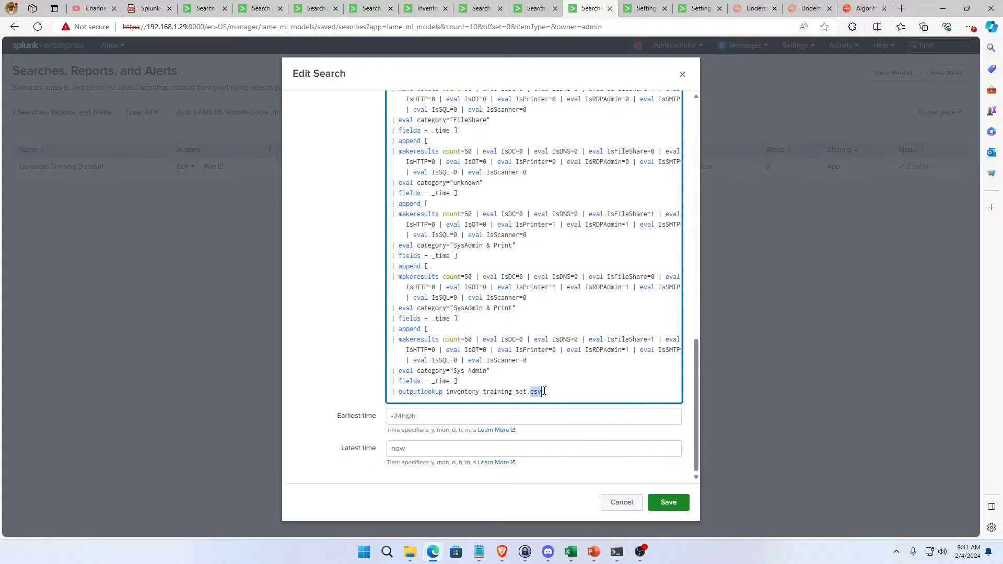
double_click(515, 393)
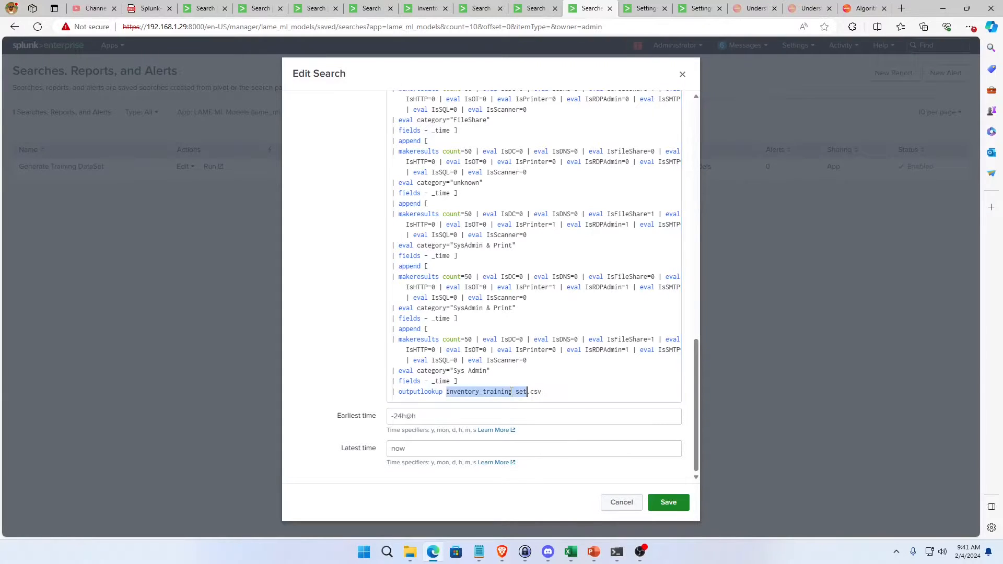
left_click(544, 392)
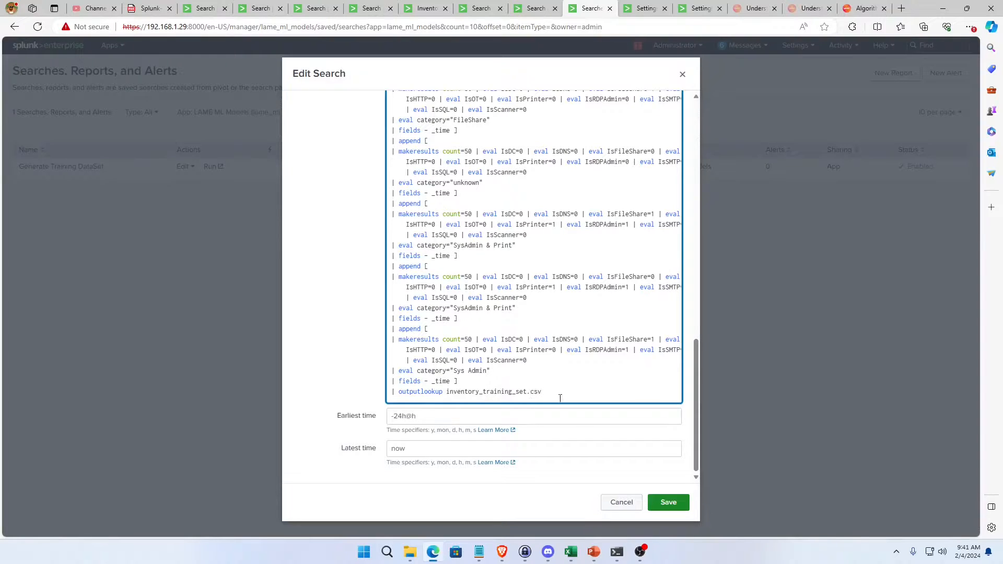
Close the saved search without saving and switch to the open Search & Reporting page containing the same makeresults query.
left_click(622, 502)
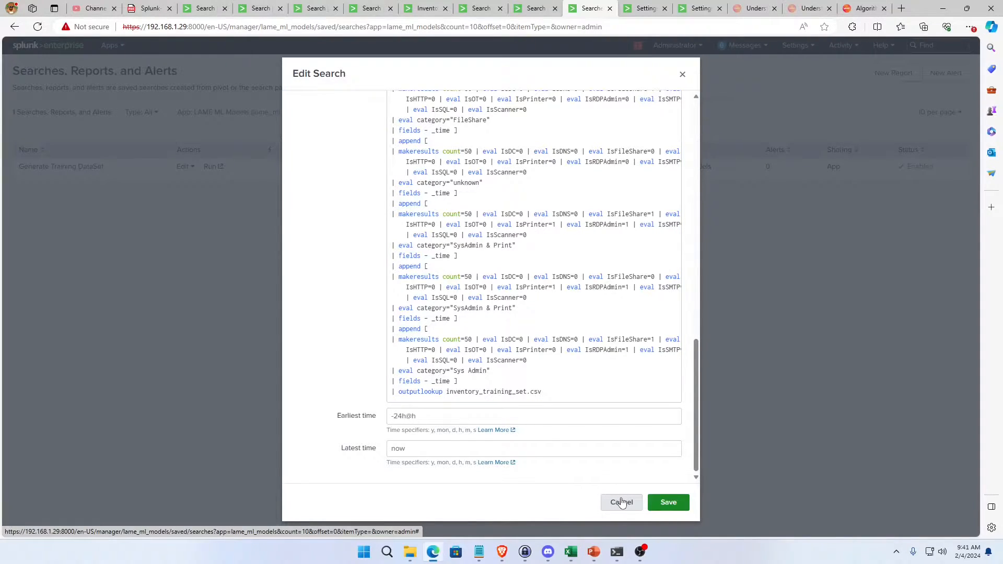
left_click(621, 503)
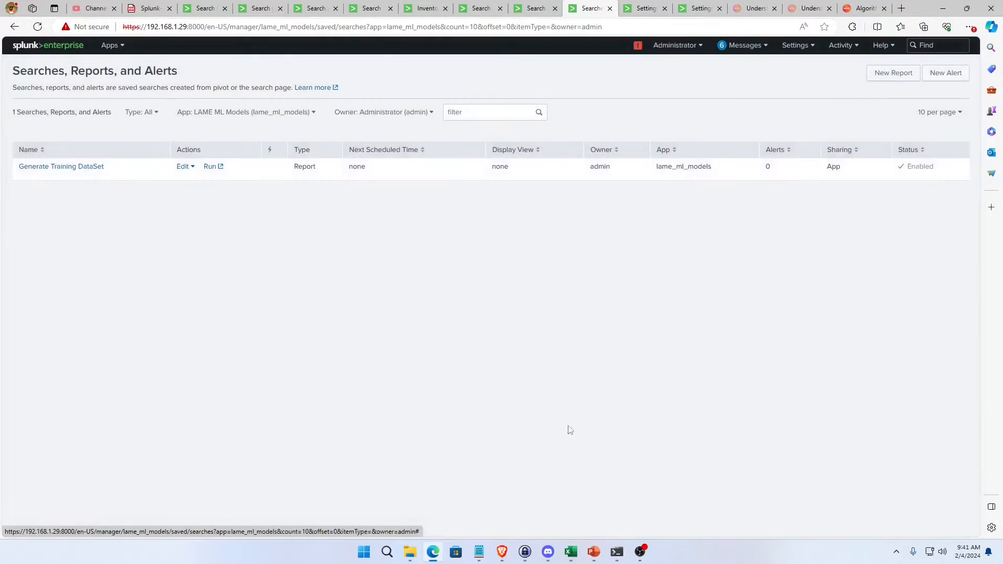
left_click(210, 14)
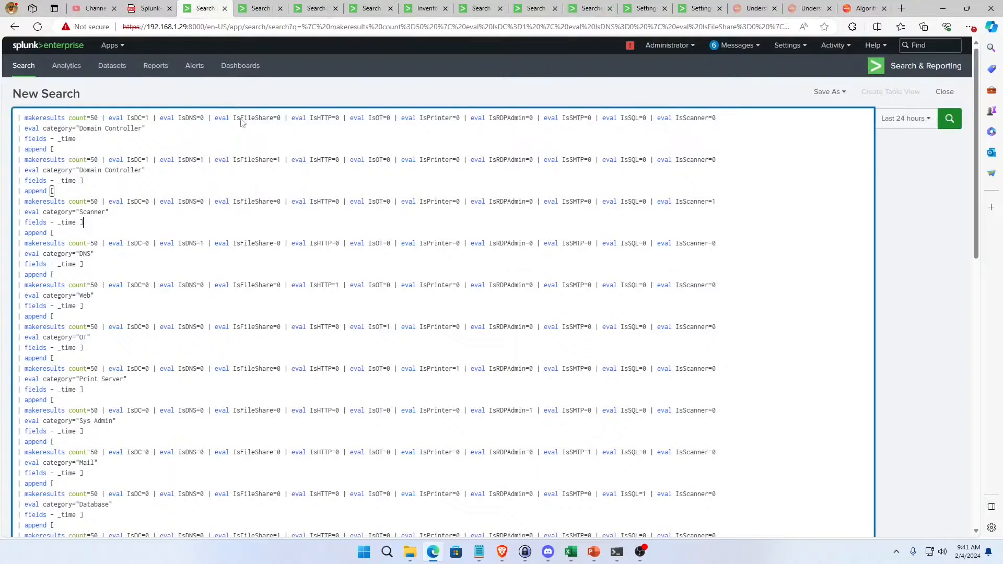
Run the makeresults search to write inventory_training_set.csv, and look over the resulting rows.
scroll(245, 261, "down", 15)
scroll(223, 263, "up", 5)
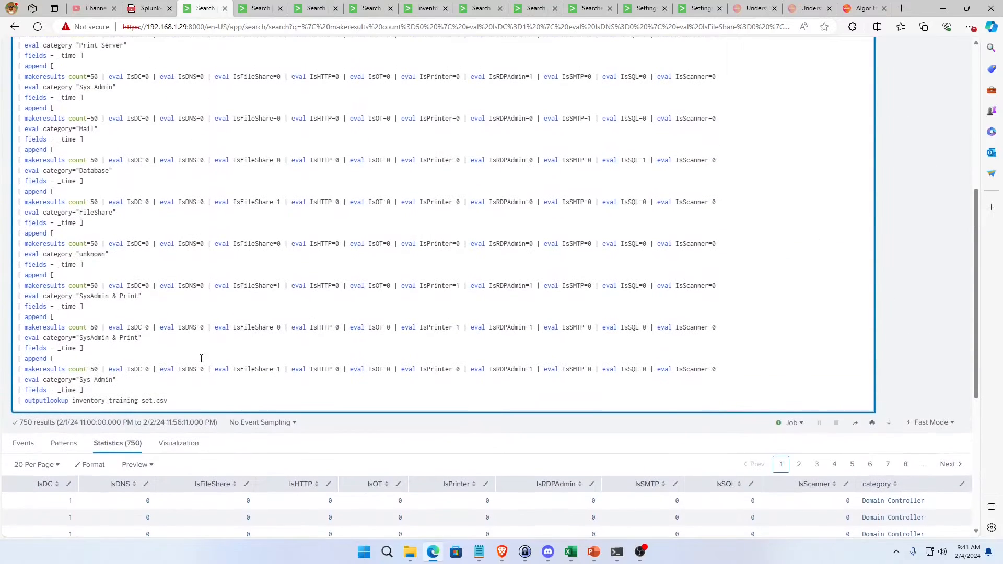
key("Return")
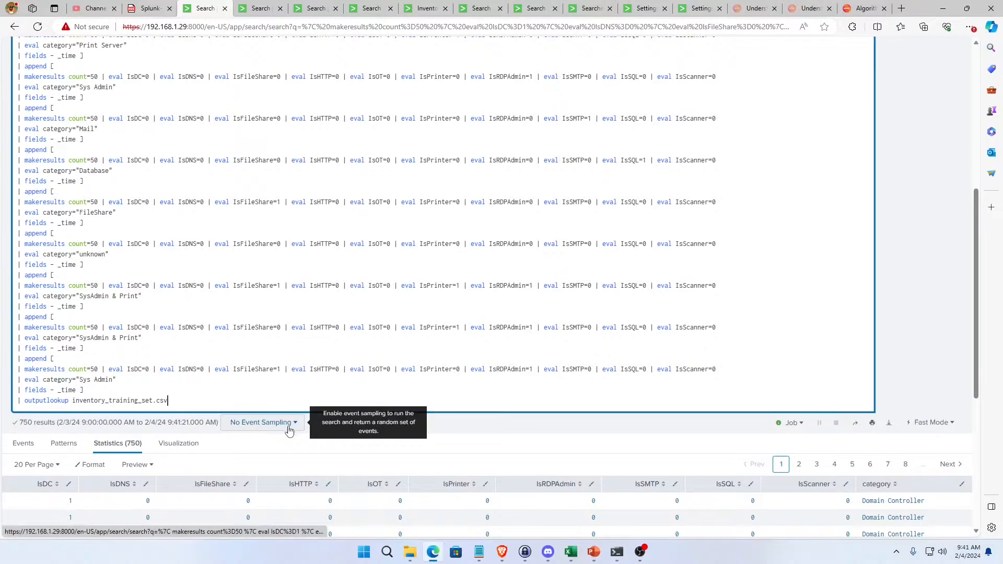
scroll(235, 423, "down", 3)
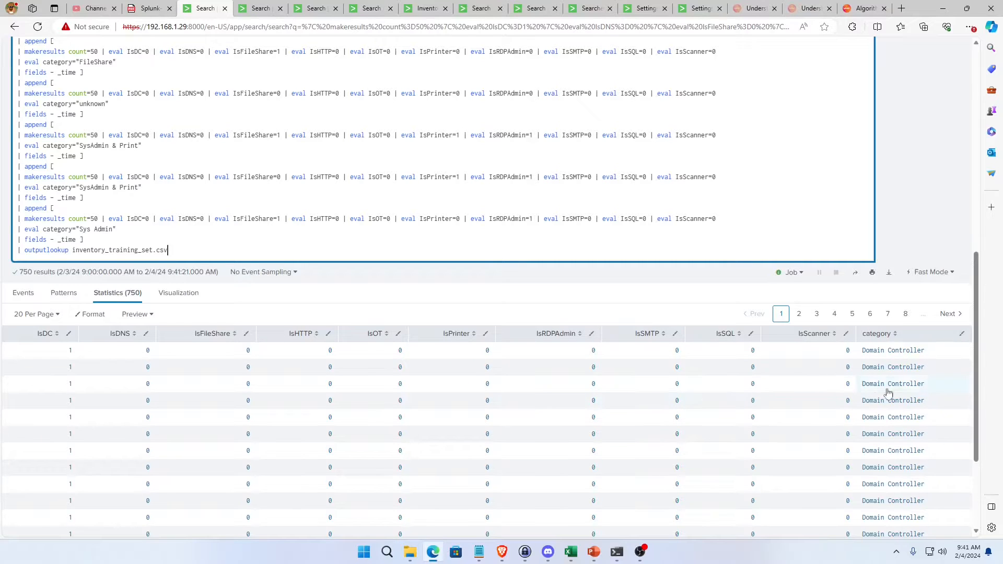
scroll(883, 468, "down", 2)
scroll(894, 468, "up", 2)
scroll(894, 466, "up", 2)
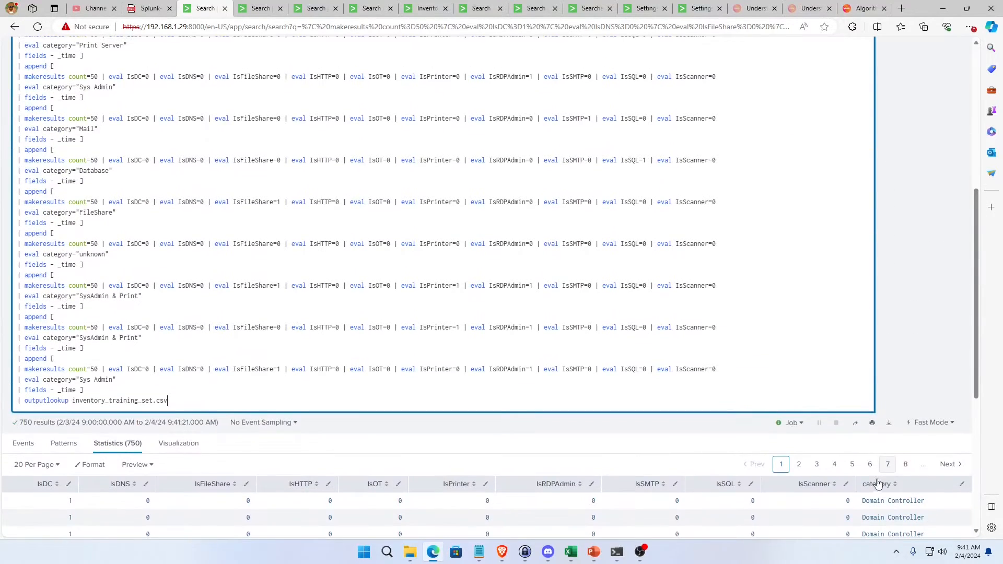
Sort the result rows by category in both directions, ending in ascending order, and return to the start of the query.
left_click(883, 483)
scroll(835, 486, "down", 4)
scroll(891, 455, "up", 3)
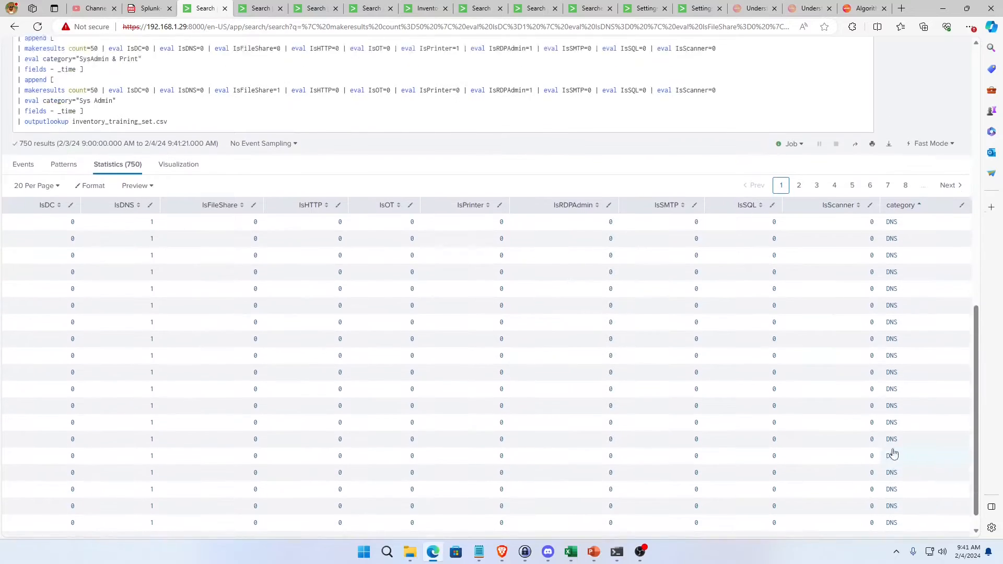
left_click(895, 409)
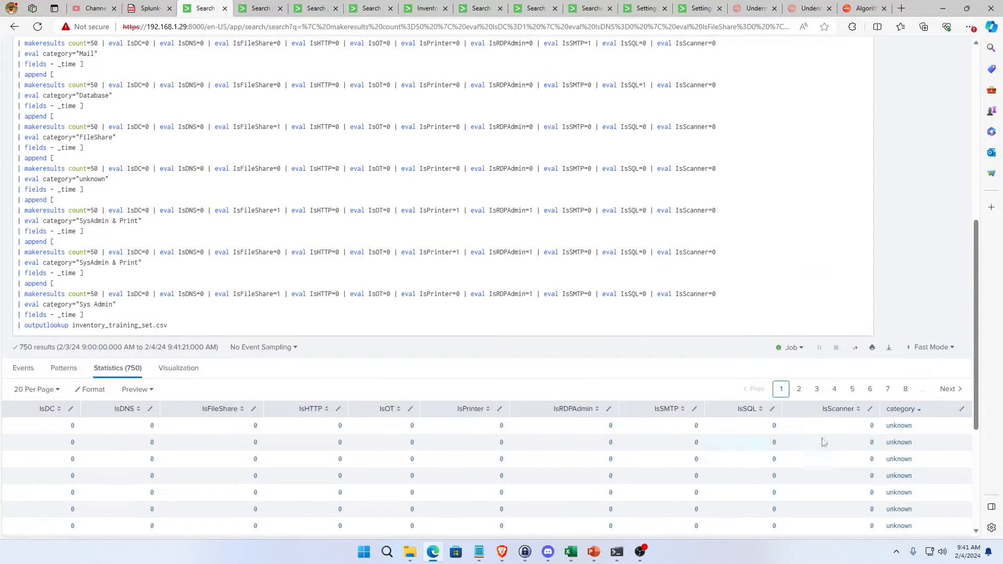
left_click(896, 409)
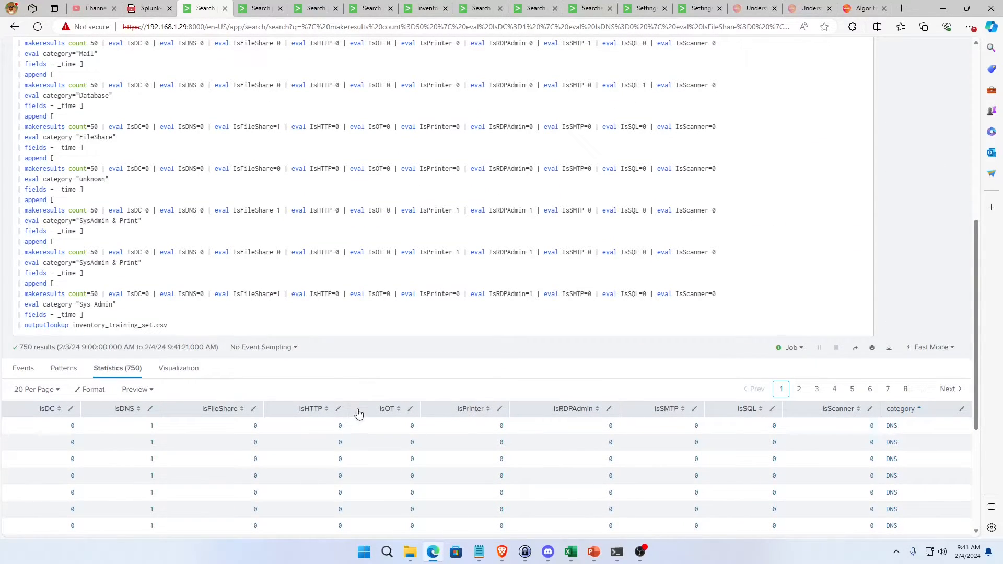
scroll(358, 412, "up", 10)
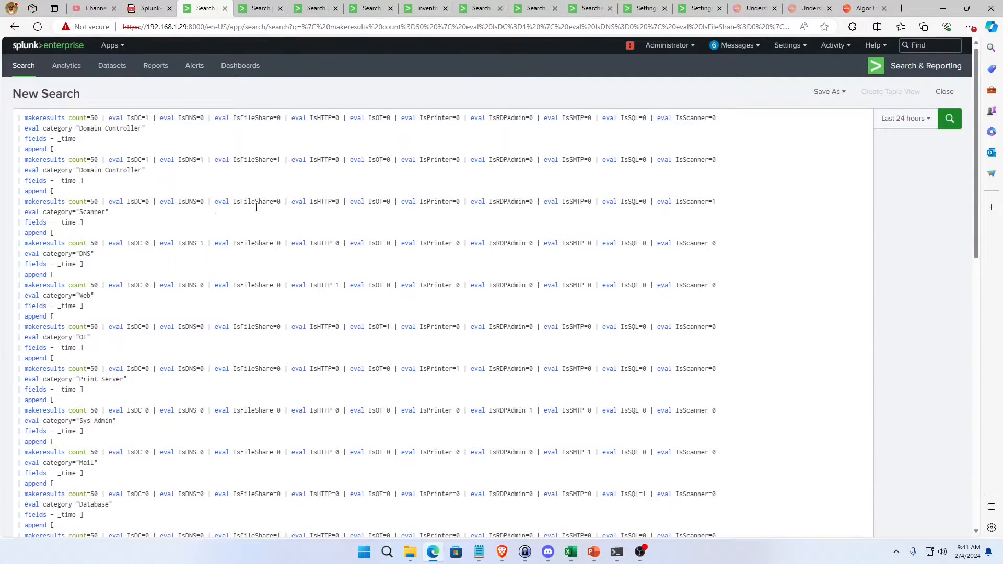
Look over the makeresults training query again and open the RandomForestClassifier search that reads inventory_training_set.csv.
left_click(260, 10)
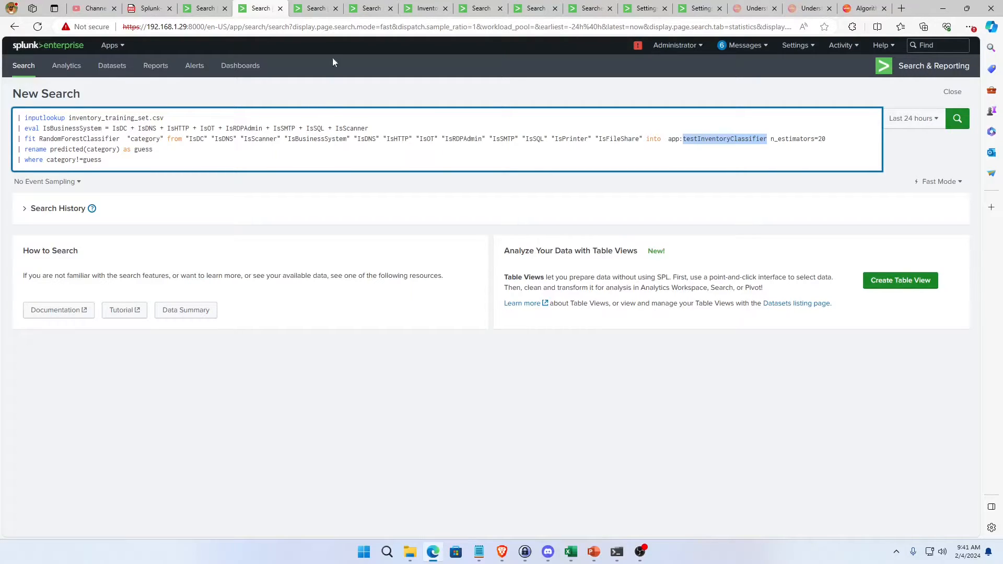
left_click(212, 9)
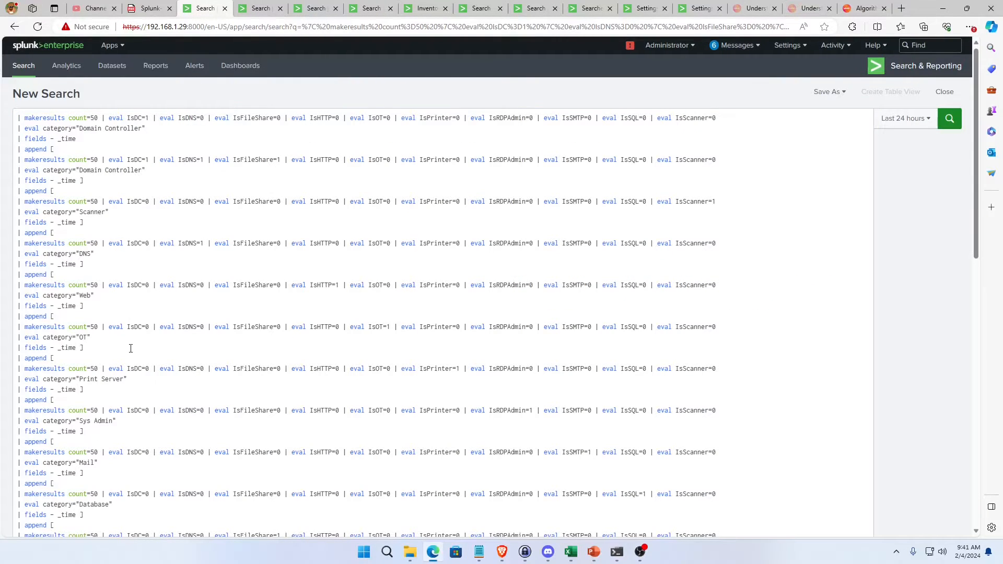
scroll(131, 347, "down", 10)
scroll(129, 347, "up", 10)
left_click(261, 8)
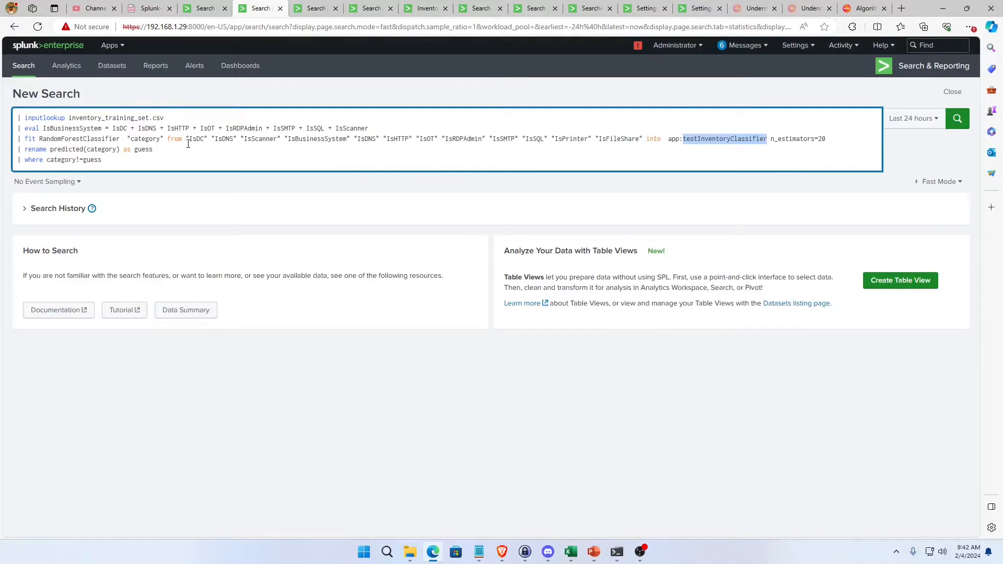
Examine the eval line that sums the flags from IsDC to IsScanner into IsBusinessSystem.
triple_click(111, 128)
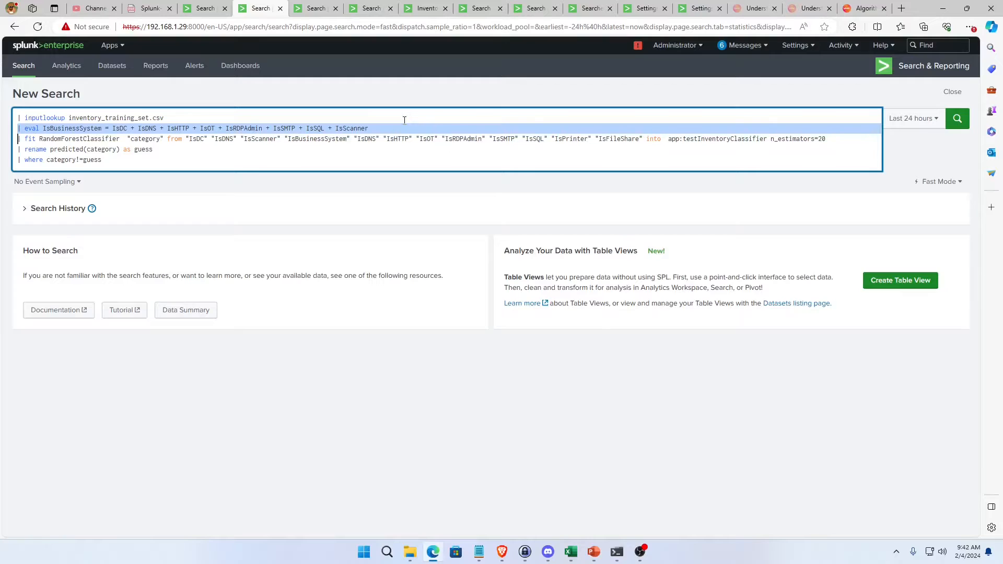
left_click(369, 127)
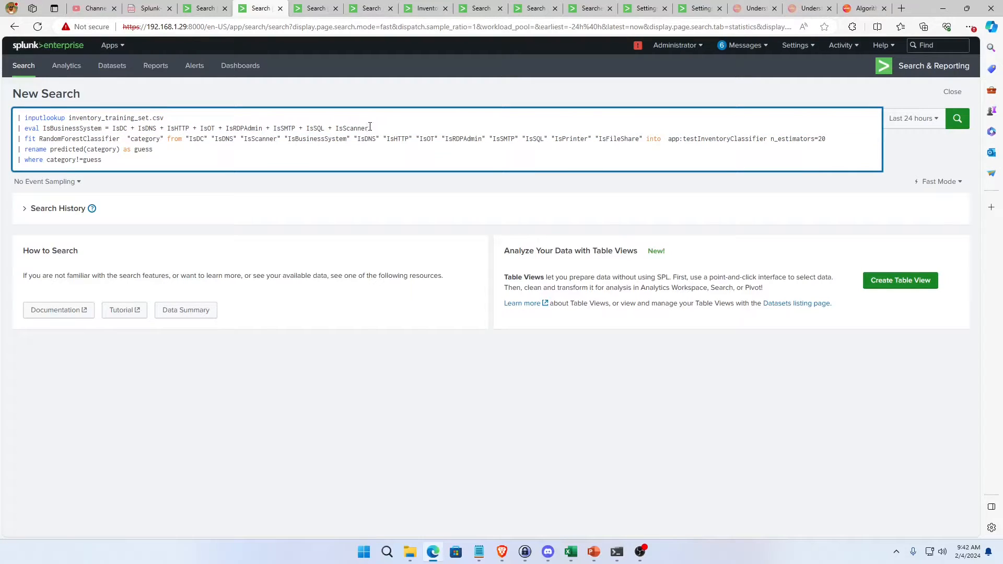
left_click_drag(370, 128, 149, 132)
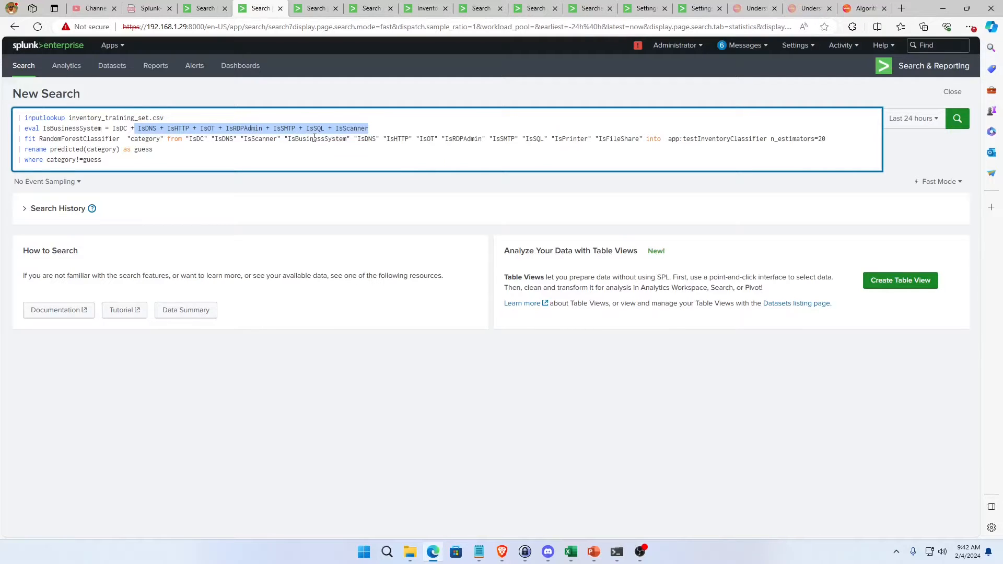
left_click(56, 130)
key("ctrl+a")
triple_click(56, 129)
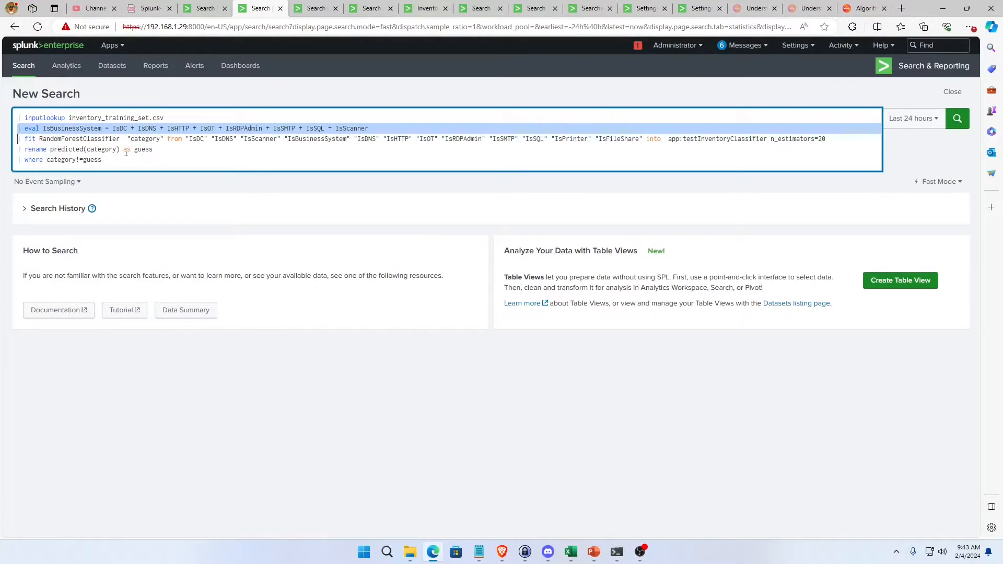
Check the IsBusinessSystem field in the eval line against its use in the fit command, including the closing IsScanner term.
double_click(66, 139)
triple_click(46, 129)
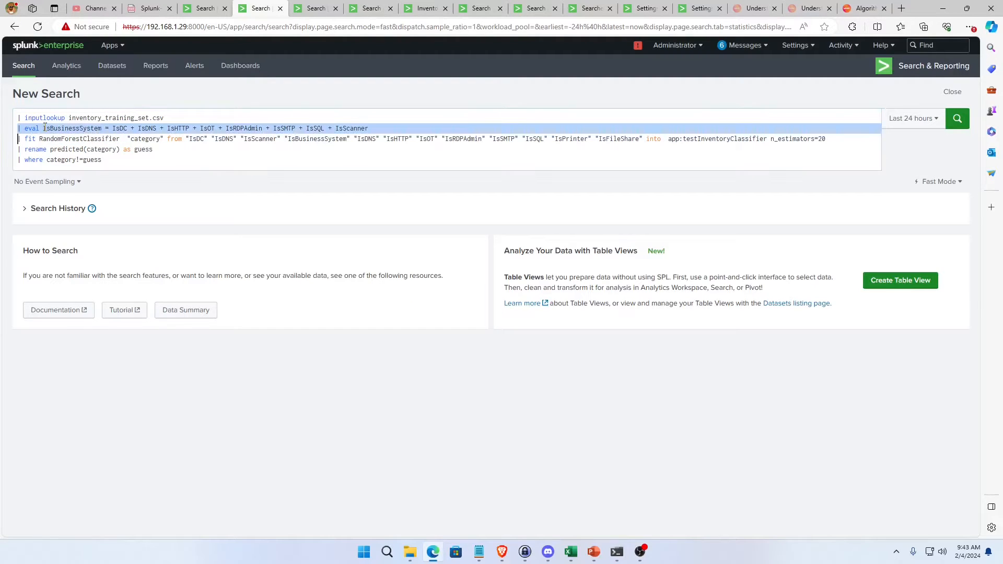
double_click(46, 129)
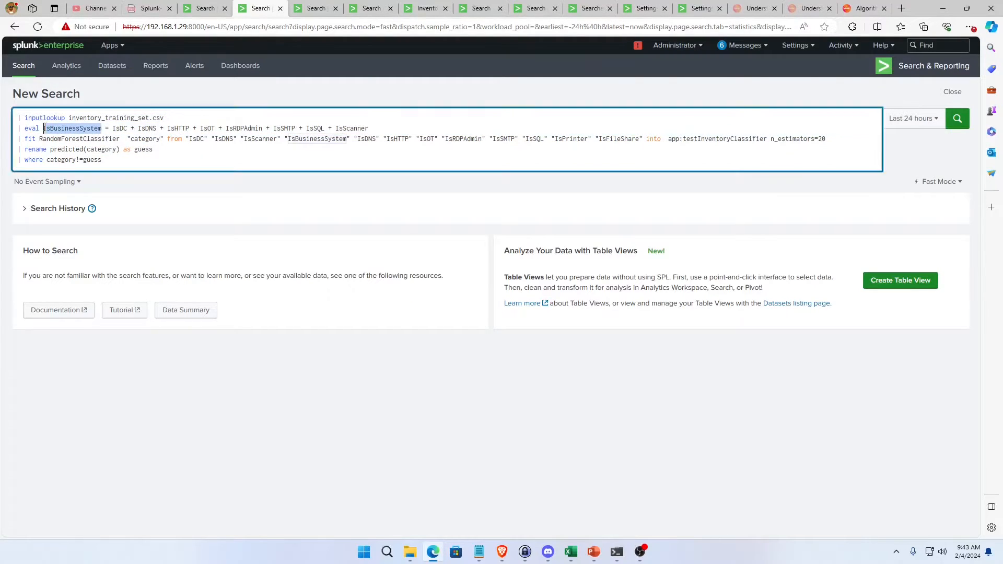
triple_click(46, 129)
left_click(377, 133)
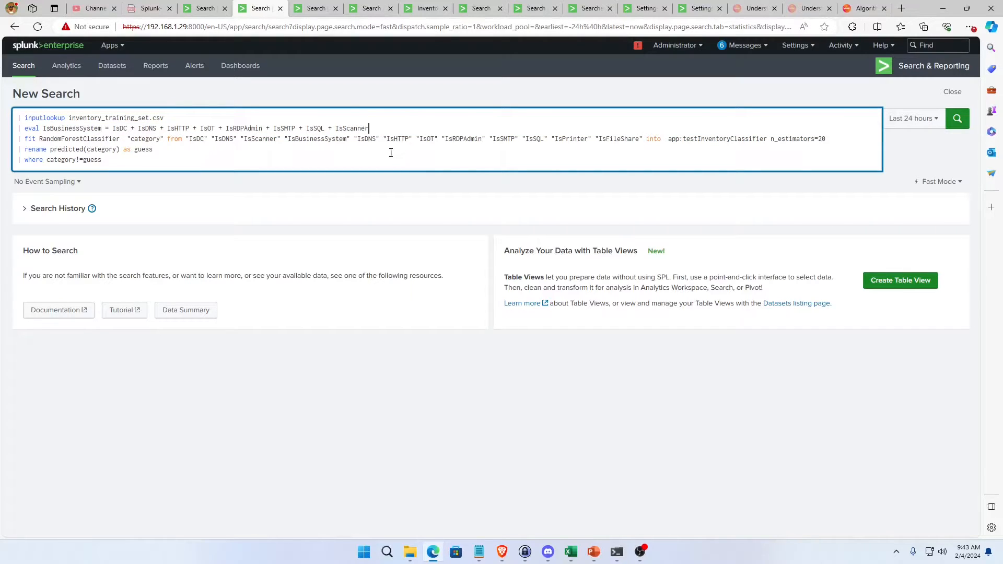
triple_click(371, 131)
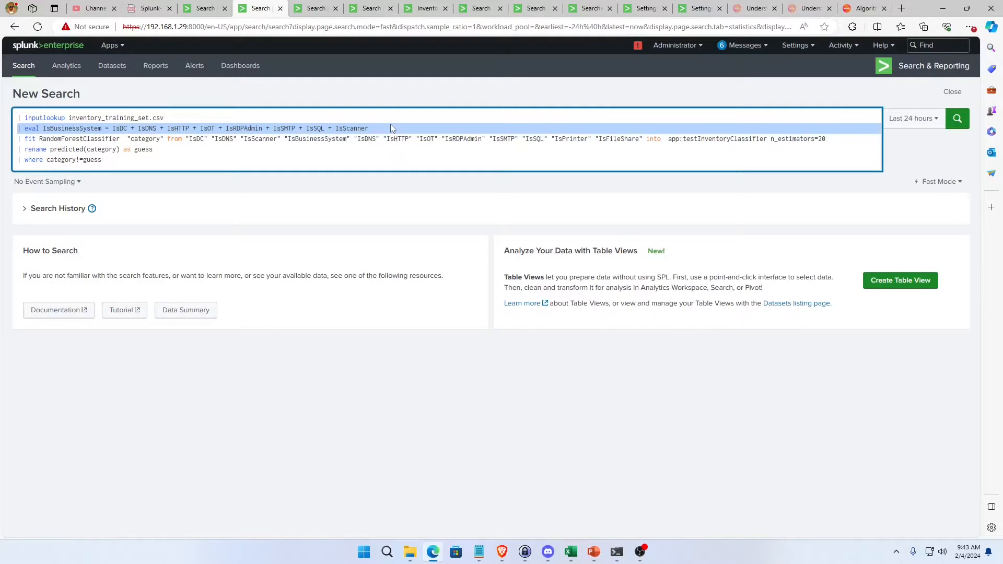
triple_click(380, 130)
double_click(383, 126)
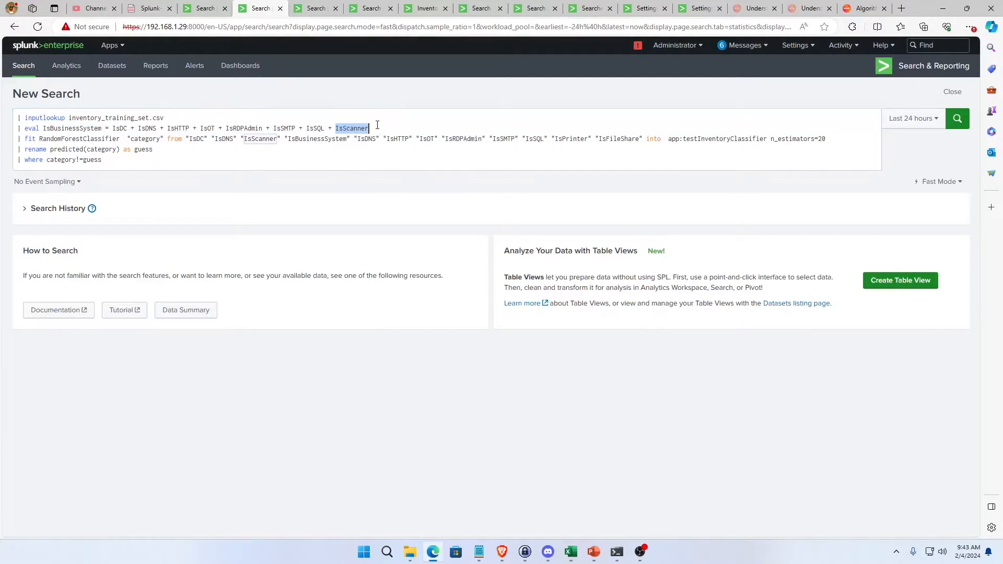
triple_click(377, 125)
left_click(369, 140)
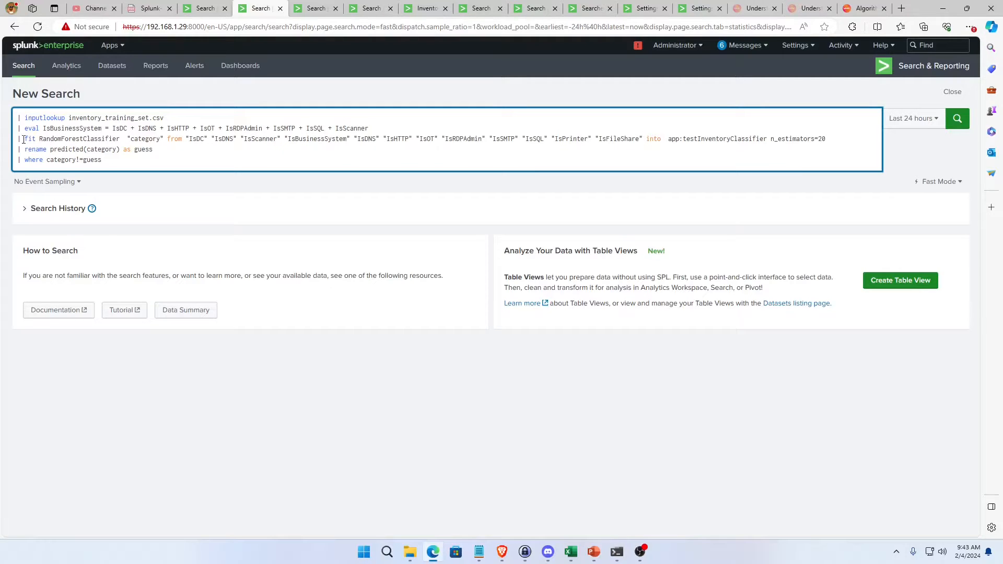
Examine the complete fit line, its RandomForestClassifier algorithm and its "category" target field.
left_click_drag(23, 139, 826, 139)
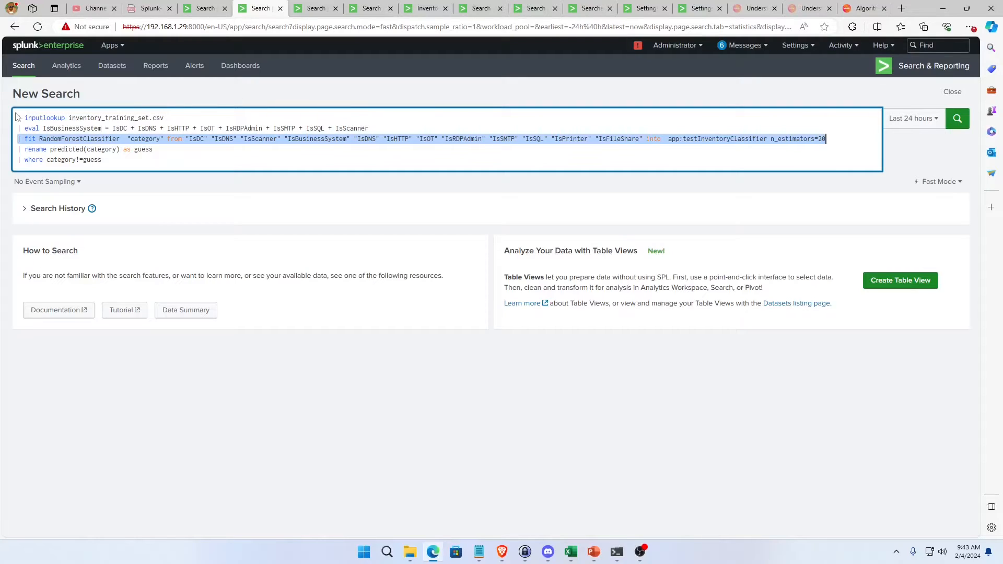
double_click(91, 138)
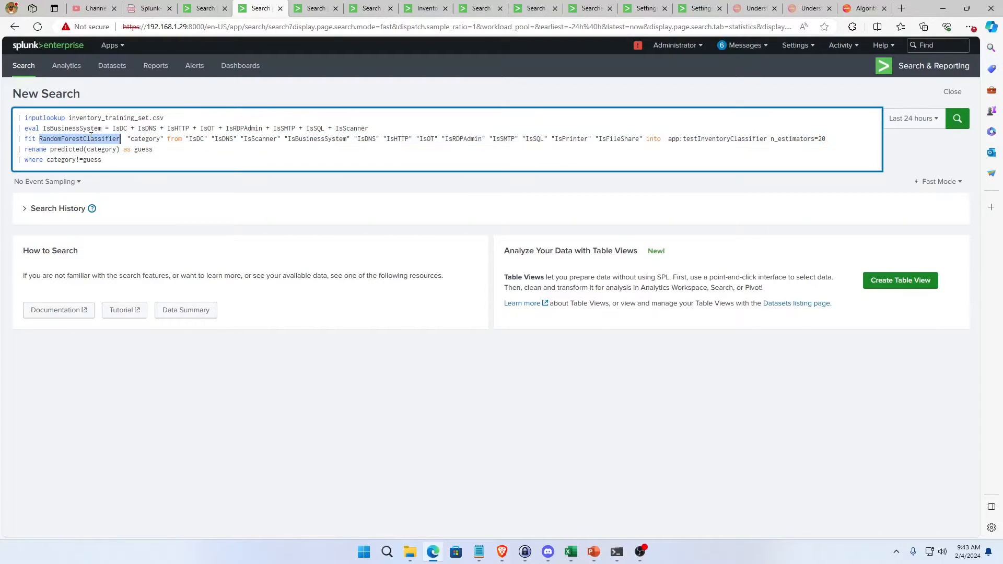
double_click(145, 140)
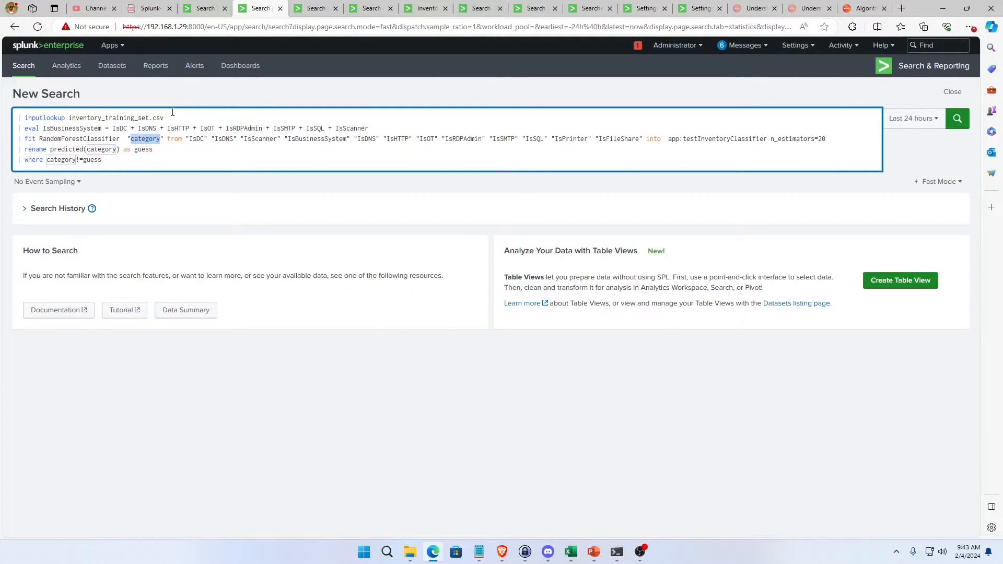
Review the category values assigned in the makeresults training search and return to the RandomForestClassifier search.
left_click(203, 7)
scroll(268, 307, "down", 8)
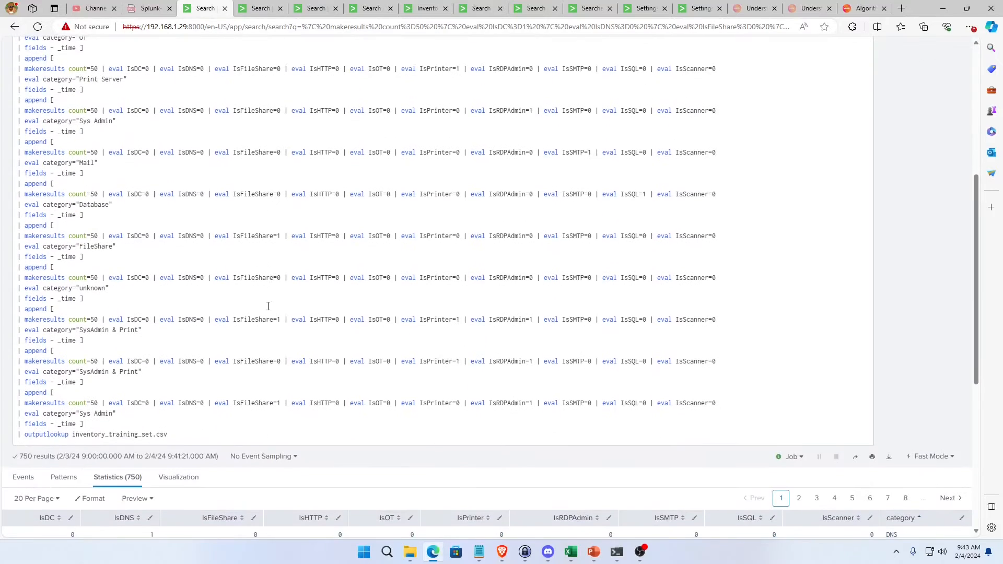
scroll(268, 306, "down", 3)
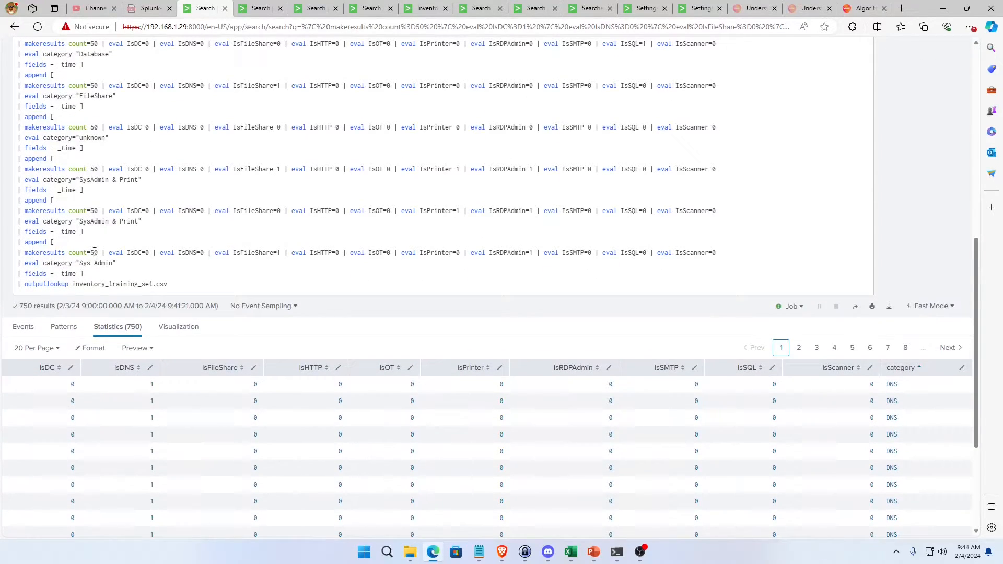
scroll(148, 221, "up", 2)
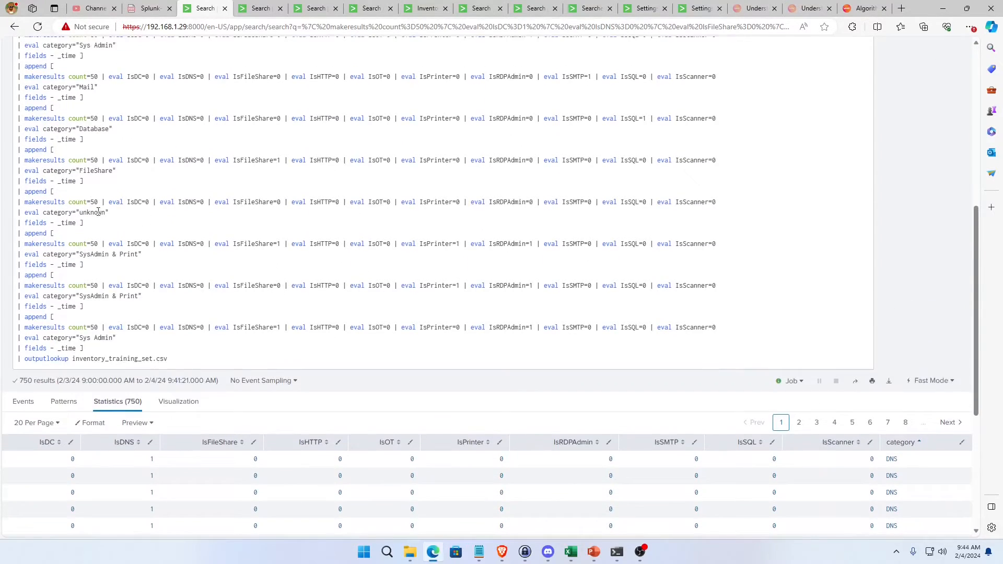
scroll(145, 187, "up", 2)
left_click(257, 7)
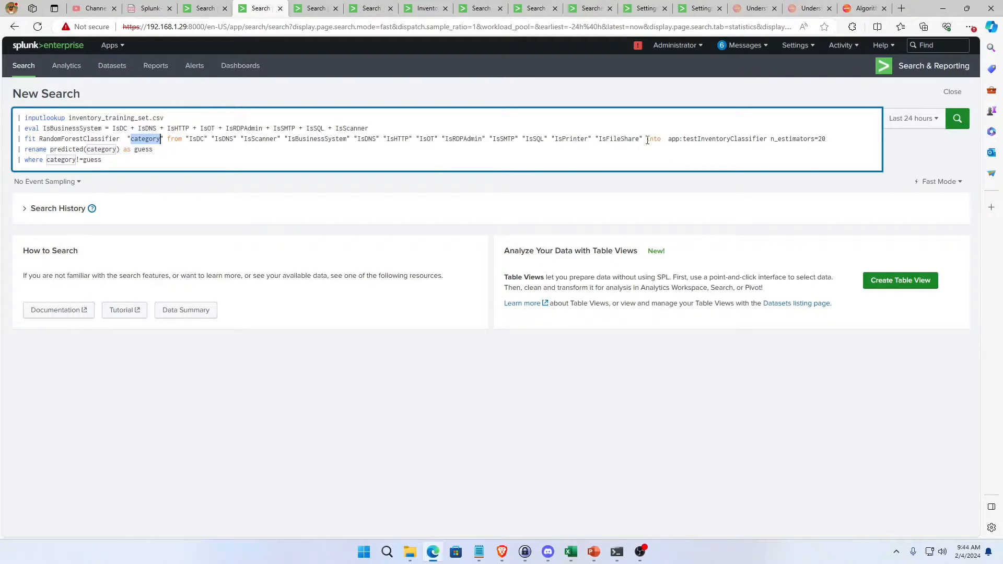
Examine the into clause of the fit line and its app:testInventoryClassifier model name.
left_click_drag(831, 139, 651, 142)
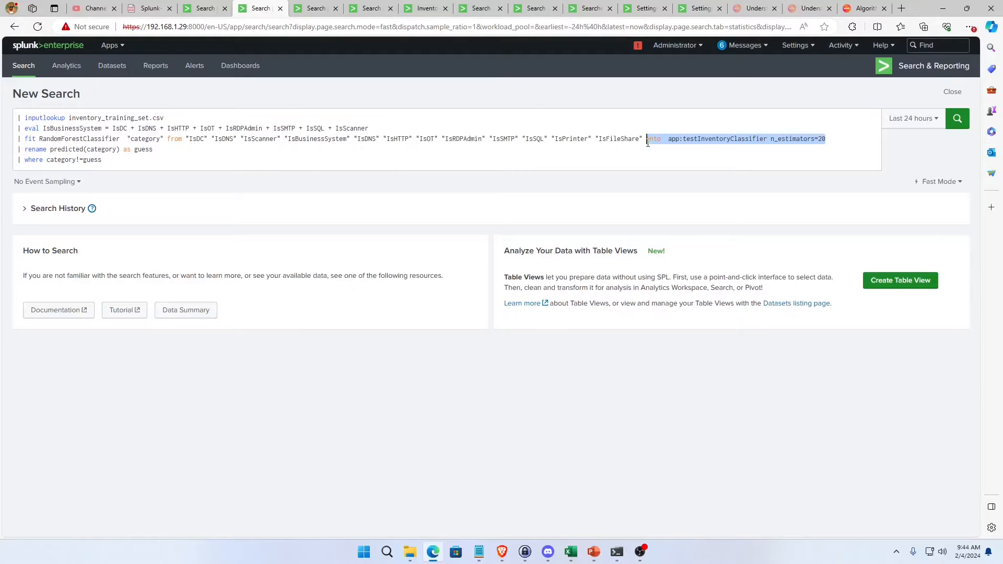
left_click(735, 146)
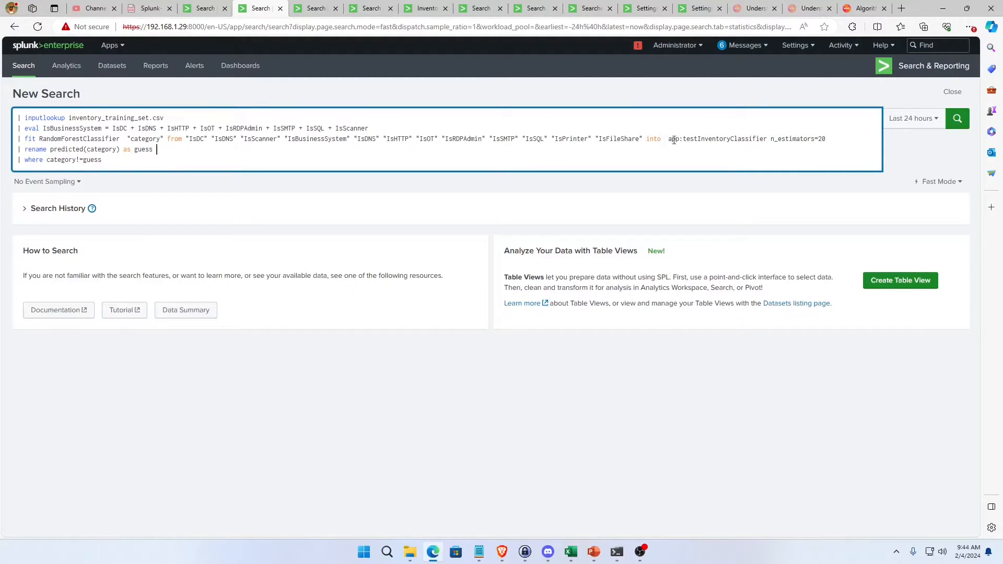
double_click(706, 139)
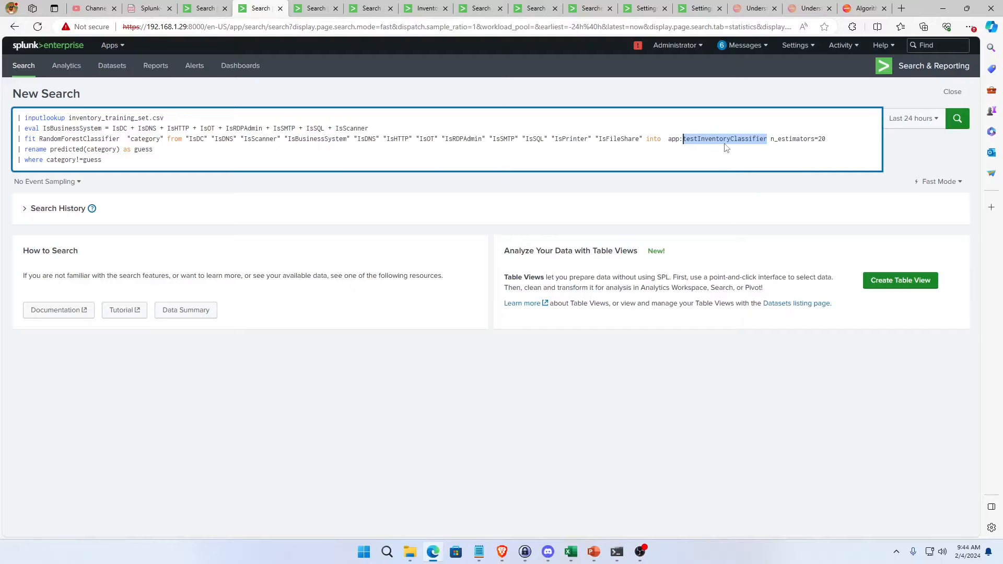
Examine the n_estimators=20 parameter at the end of the fit line.
double_click(783, 141)
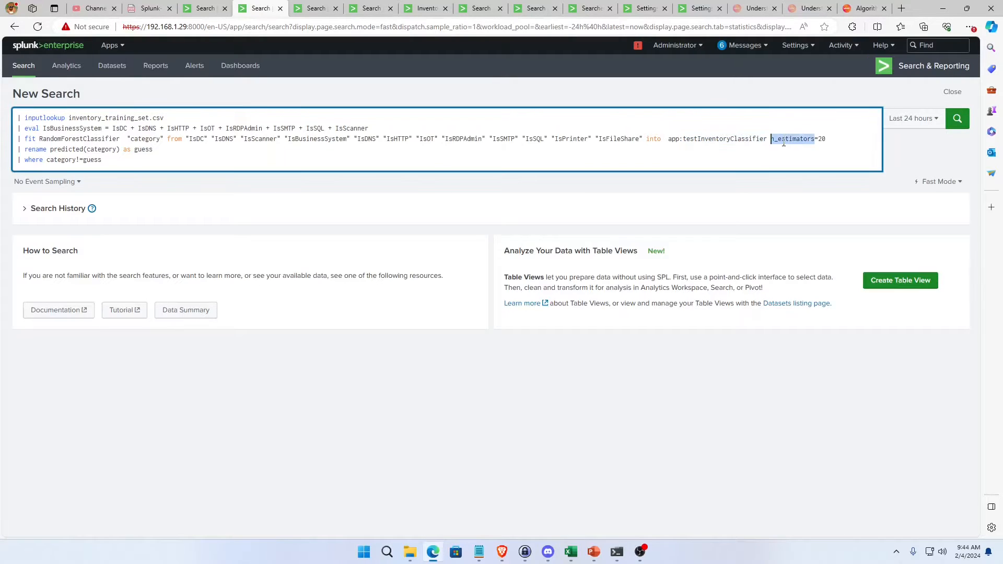
left_click(775, 141)
left_click_drag(771, 140, 839, 140)
left_click(805, 145)
double_click(797, 141)
left_click(796, 142)
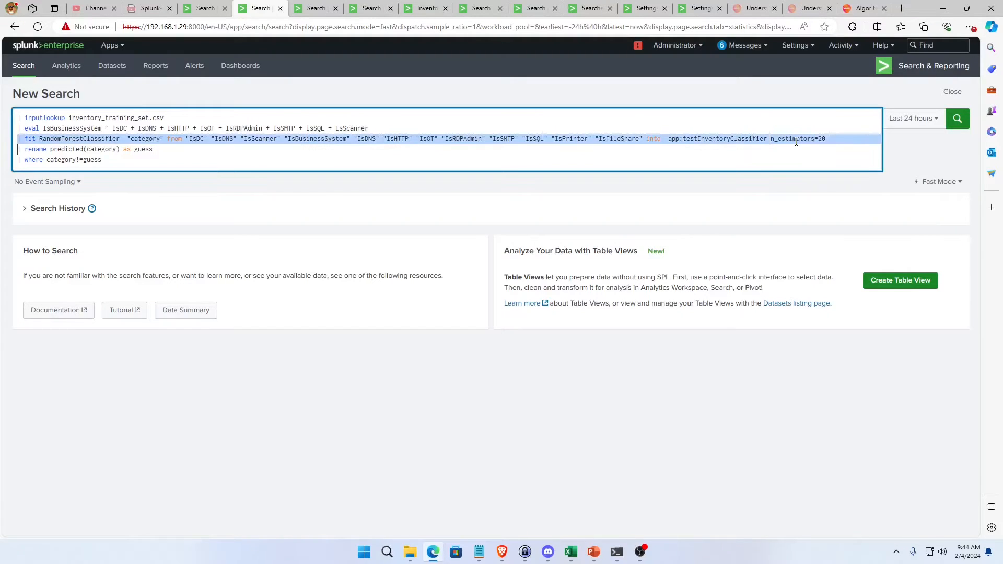
left_click(790, 141)
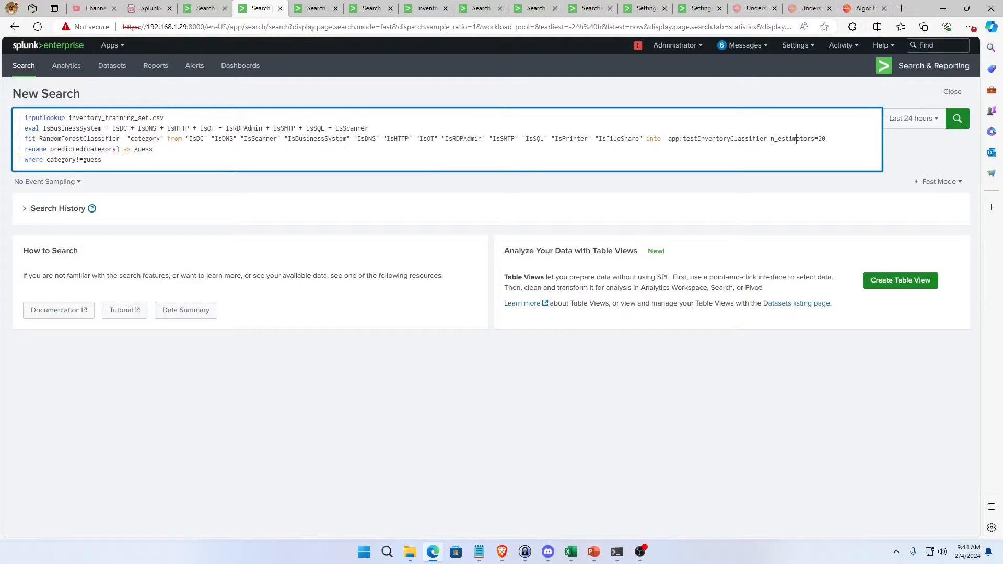
left_click_drag(772, 139, 839, 143)
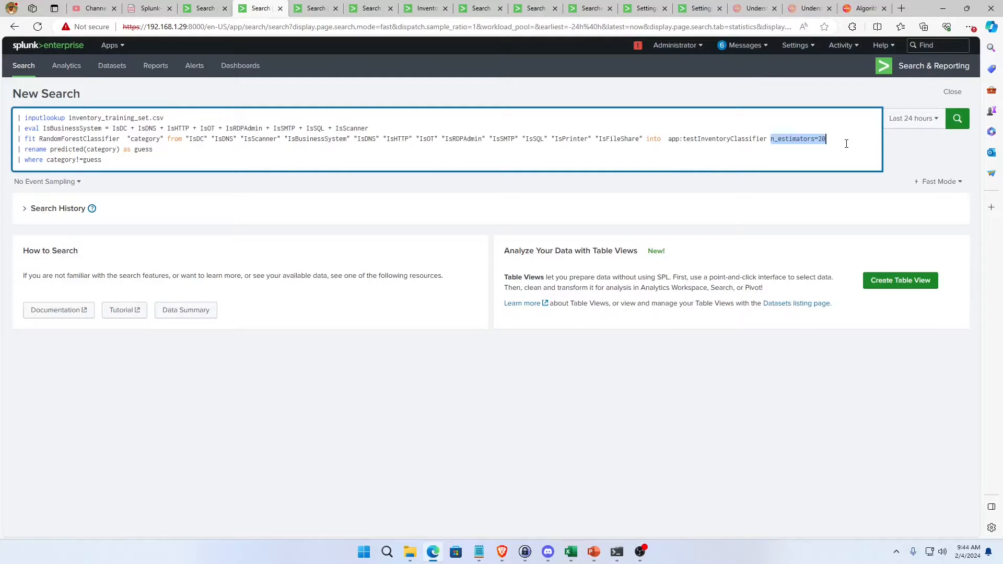
Remove the n_estimators=20 parameter from the fit line and check its testInventoryClassifier model name.
key("BackSpace")
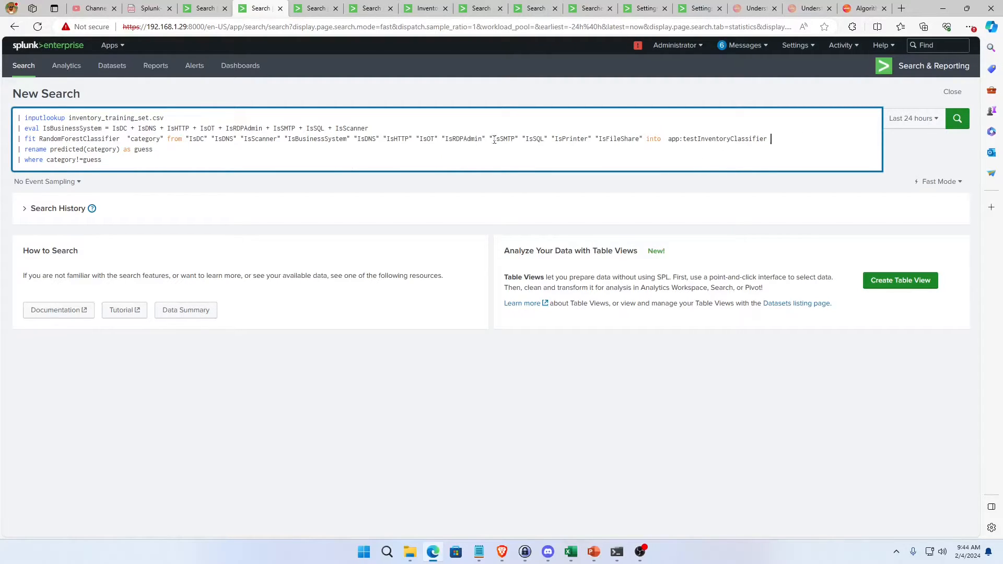
double_click(722, 139)
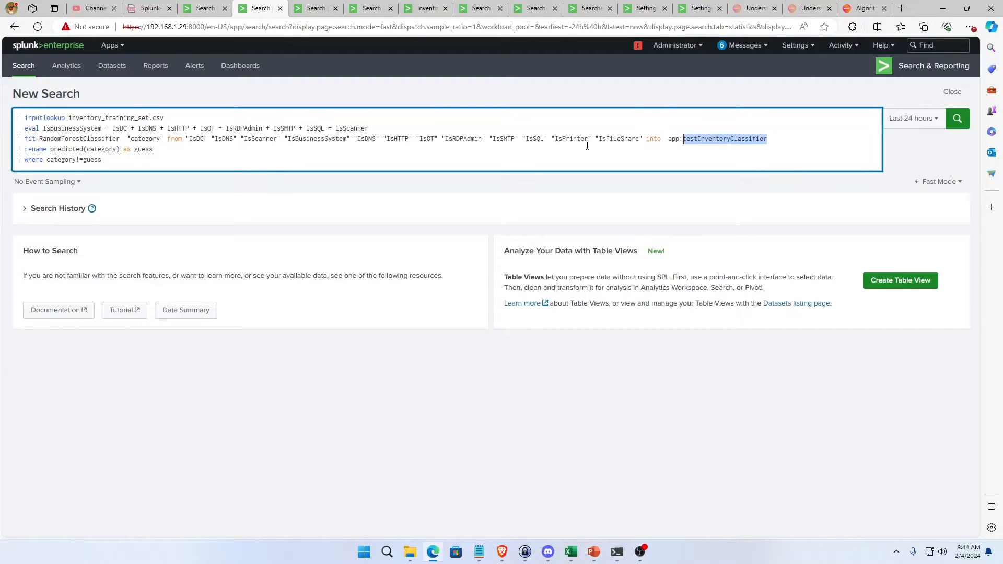
key("Down")
triple_click(465, 139)
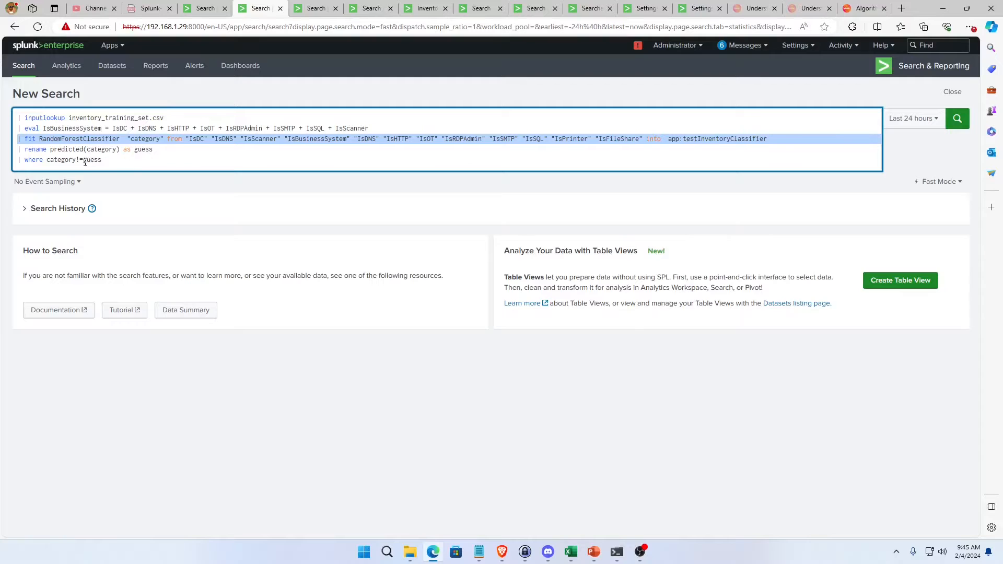
Examine the closing lines that rename predicted(category) as guess and filter where category!=guess.
left_click(102, 160)
left_click_drag(101, 160, 15, 151)
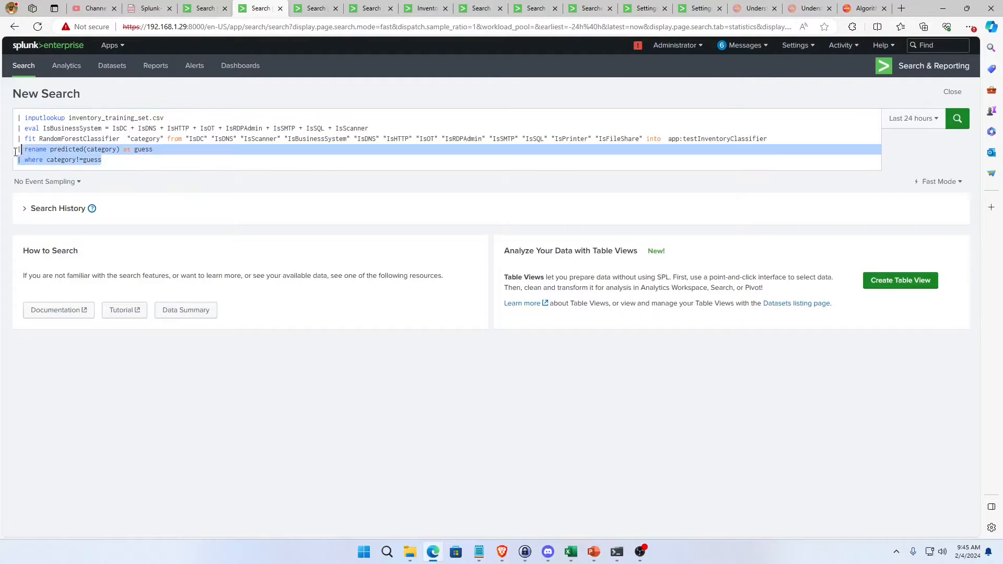
left_click(131, 151)
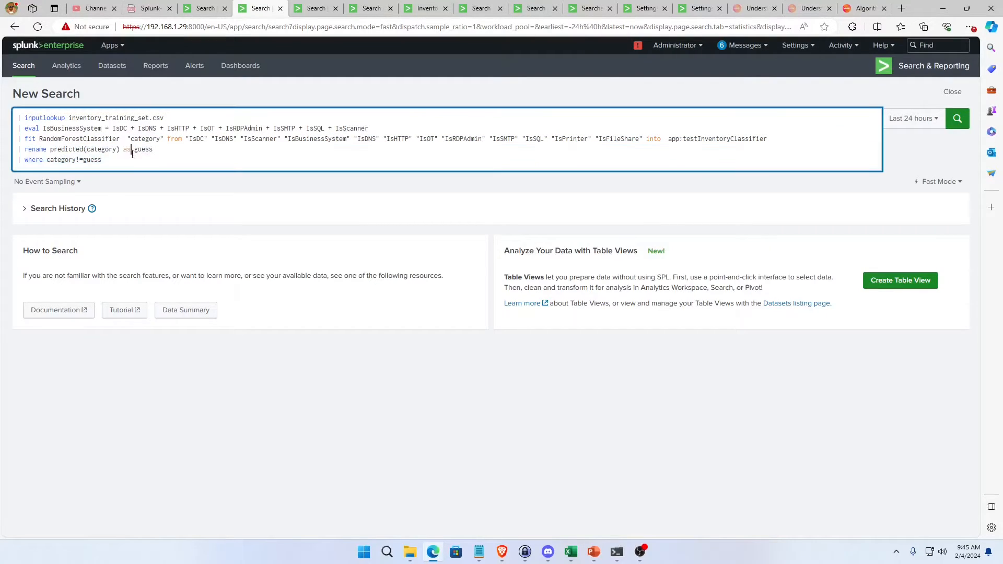
left_click_drag(102, 160, 15, 152)
left_click(79, 154)
Remove the where category!=guess line and run the RandomForestClassifier training search.
left_click(102, 161)
triple_click(102, 161)
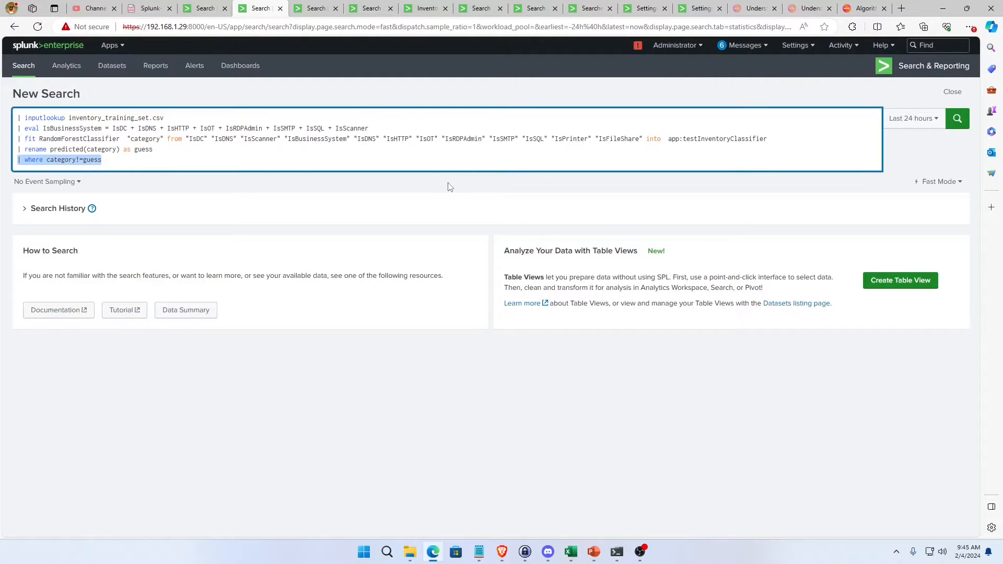
key("BackSpace")
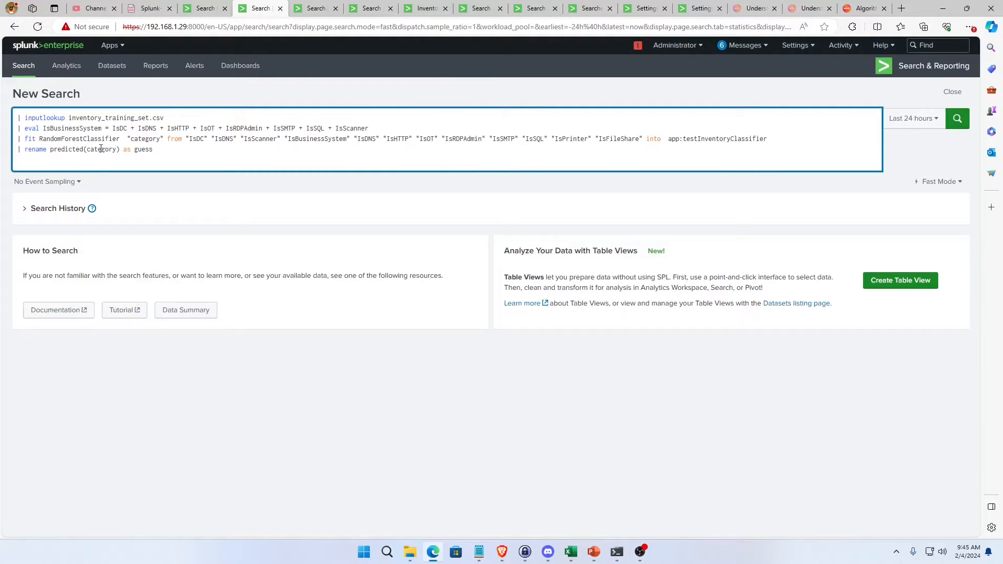
key("BackSpace")
key("Return")
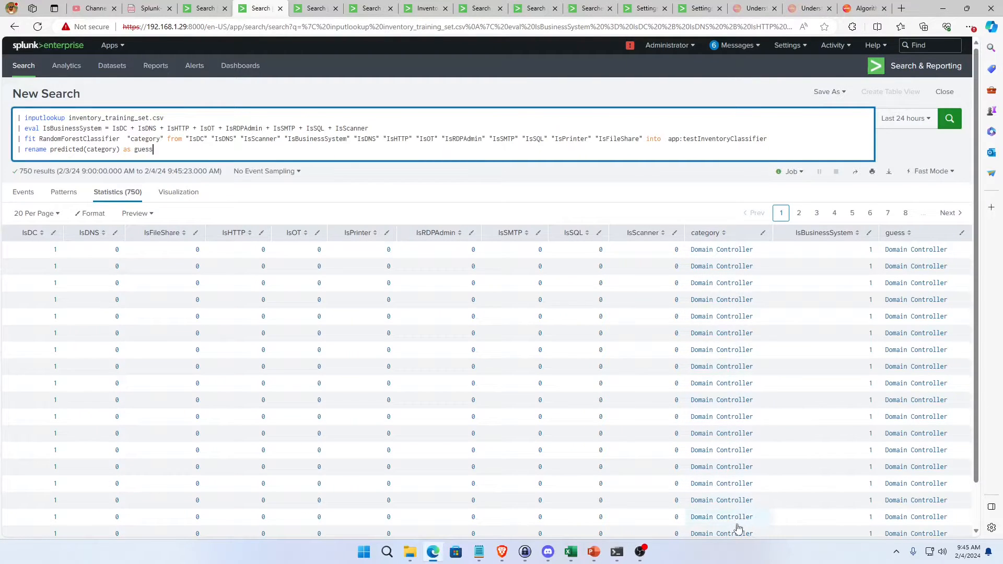
Compare actual and predicted categories by sorting the results on guess and on category.
scroll(922, 261, "down", 1)
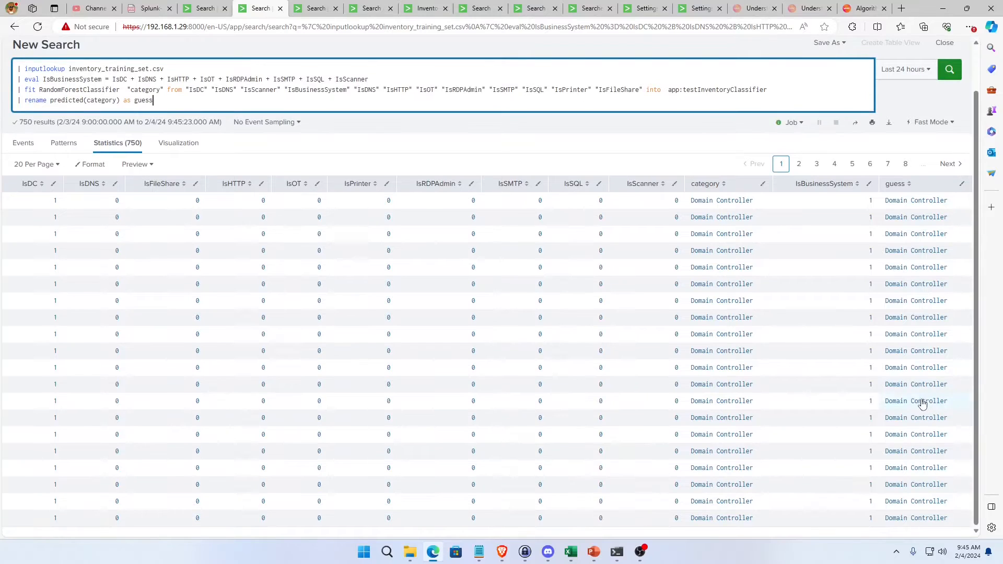
left_click(897, 186)
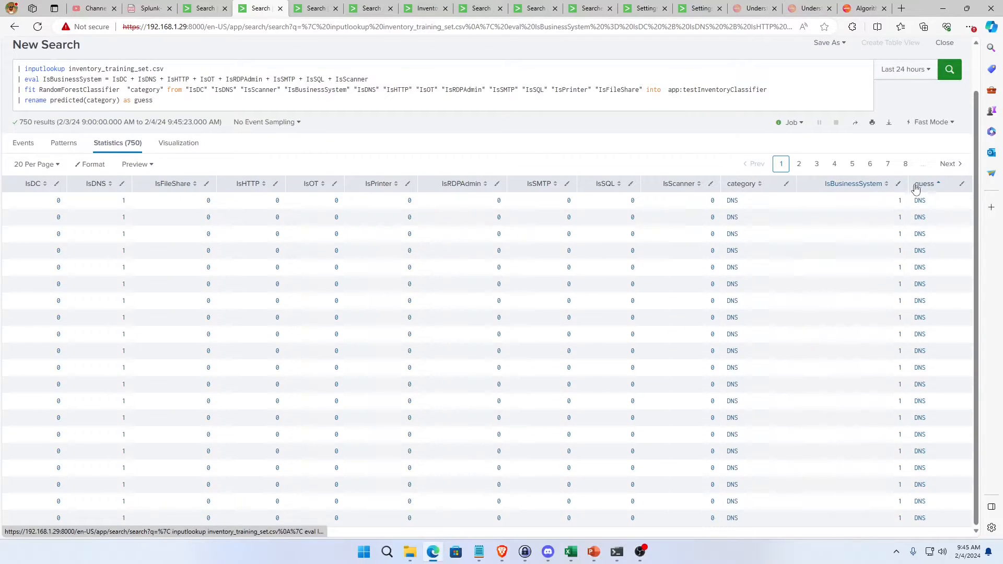
left_click(741, 184)
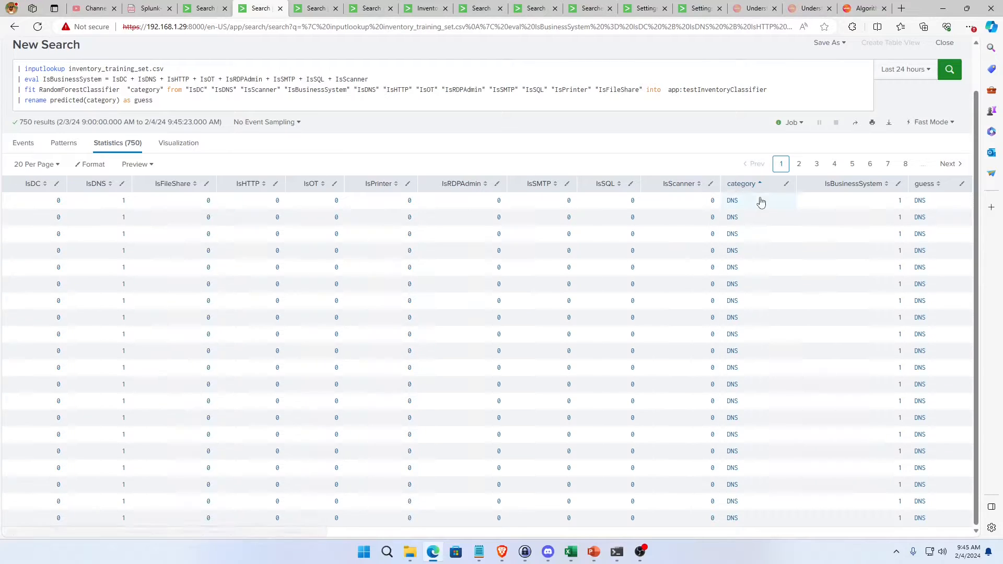
Add "| where category!=guess" as the final line of the training search and rerun it.
left_click(184, 92)
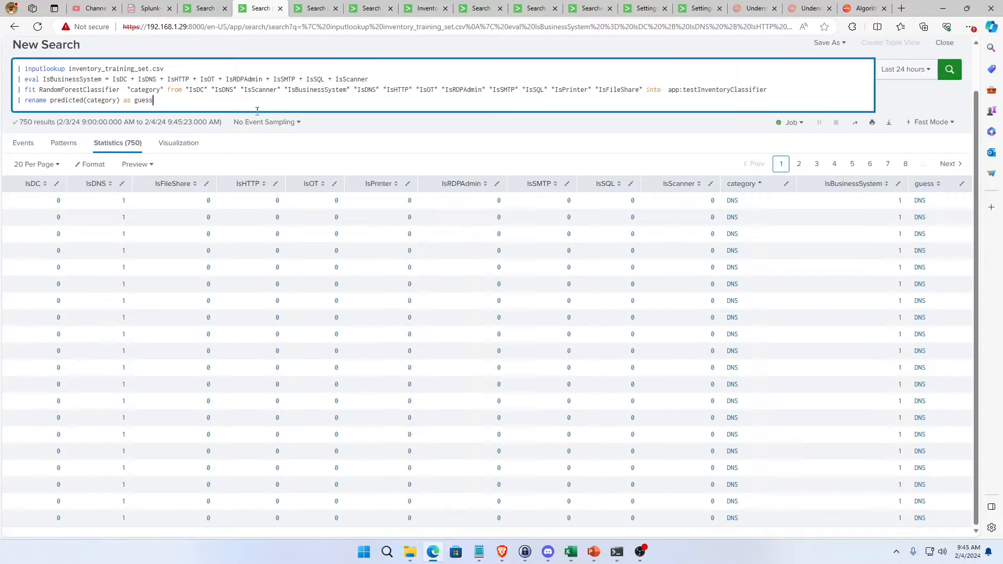
key("shift+Return")
type("| where category!=guess")
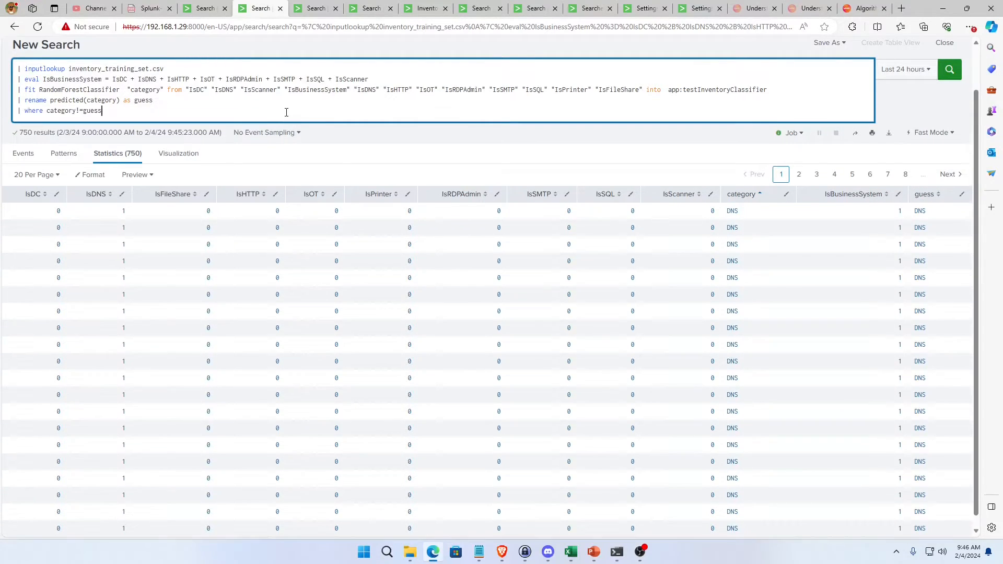
double_click(73, 111)
left_click(166, 112)
key("Return")
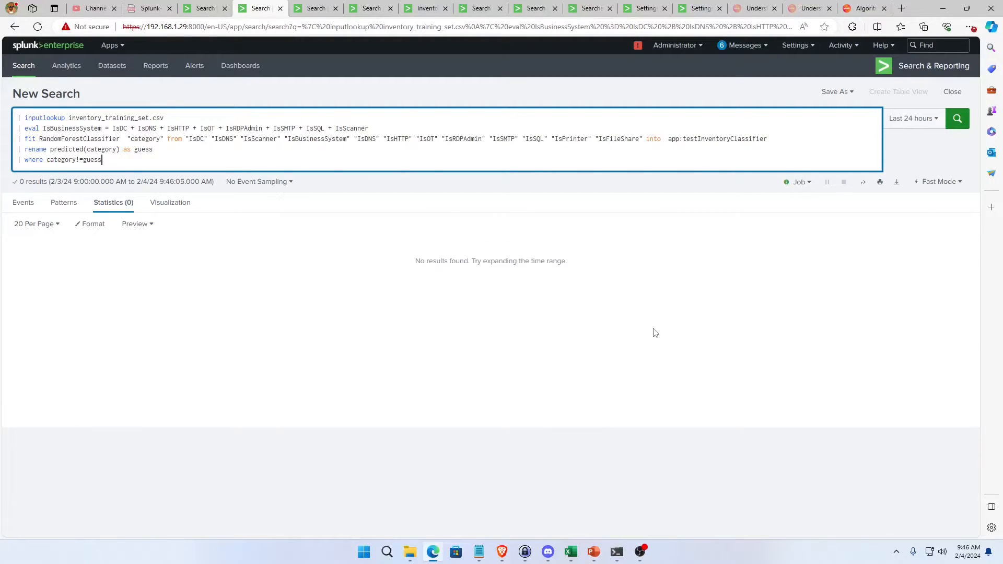
Examine the RandomForestClassifier algorithm name and the rename and where lines of the rerun search.
triple_click(144, 150)
left_click(86, 149)
double_click(84, 139)
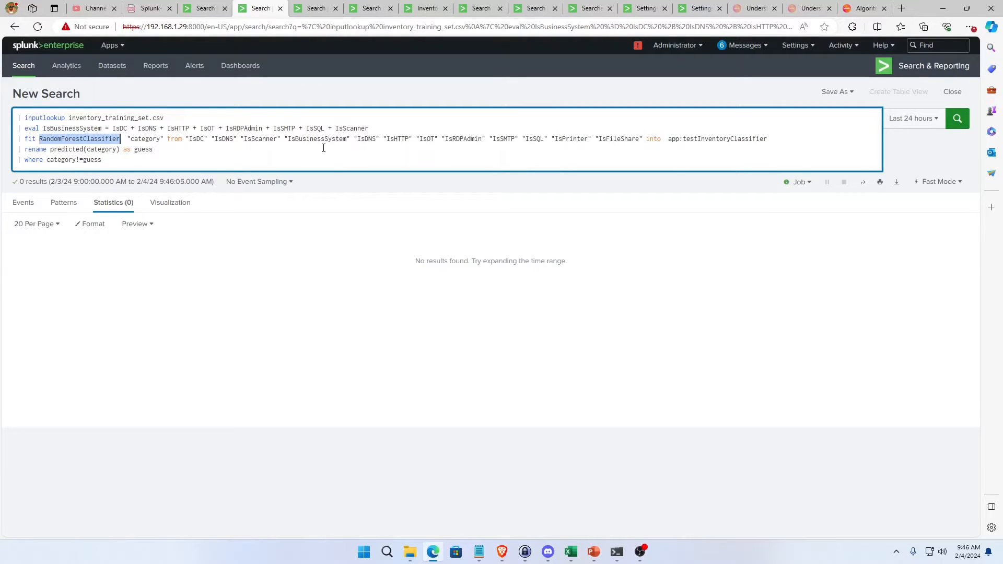
triple_click(78, 161)
left_click(79, 161)
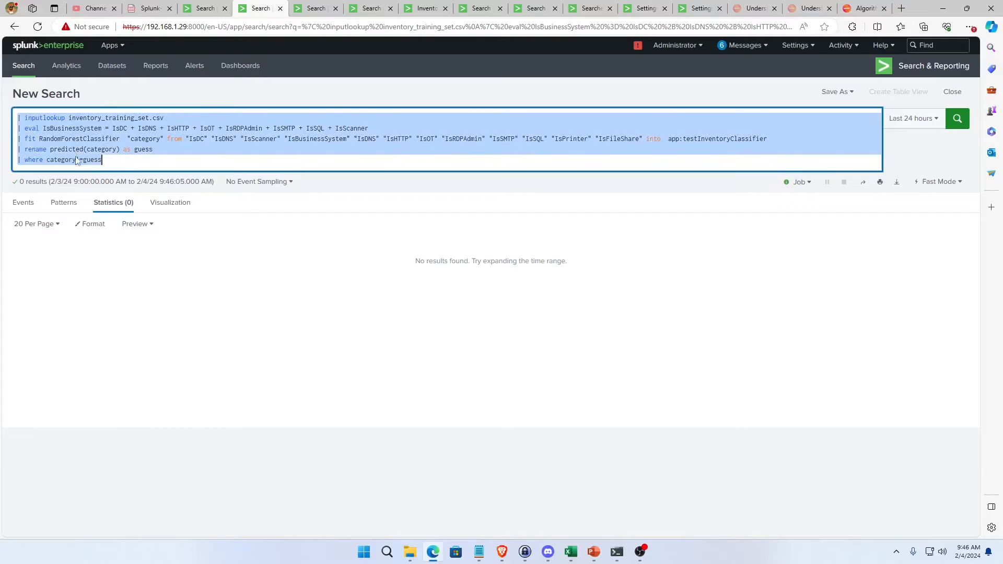
left_click(99, 151)
left_click_drag(110, 161, 14, 153)
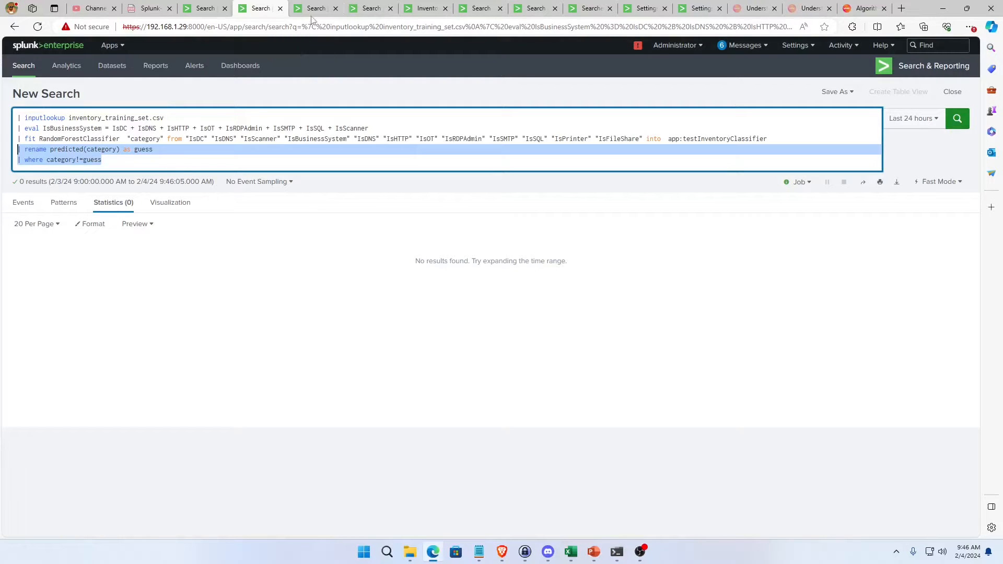
Switch to the makeresults training search and skim it down to its inventory_training_set.csv output.
left_click(205, 9)
scroll(304, 214, "up", 10)
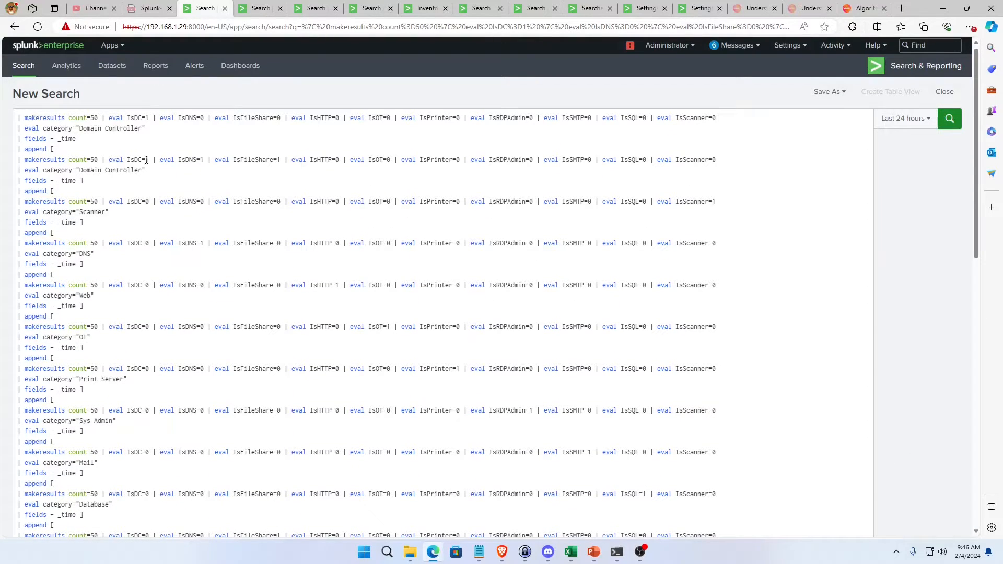
scroll(211, 247, "down", 10)
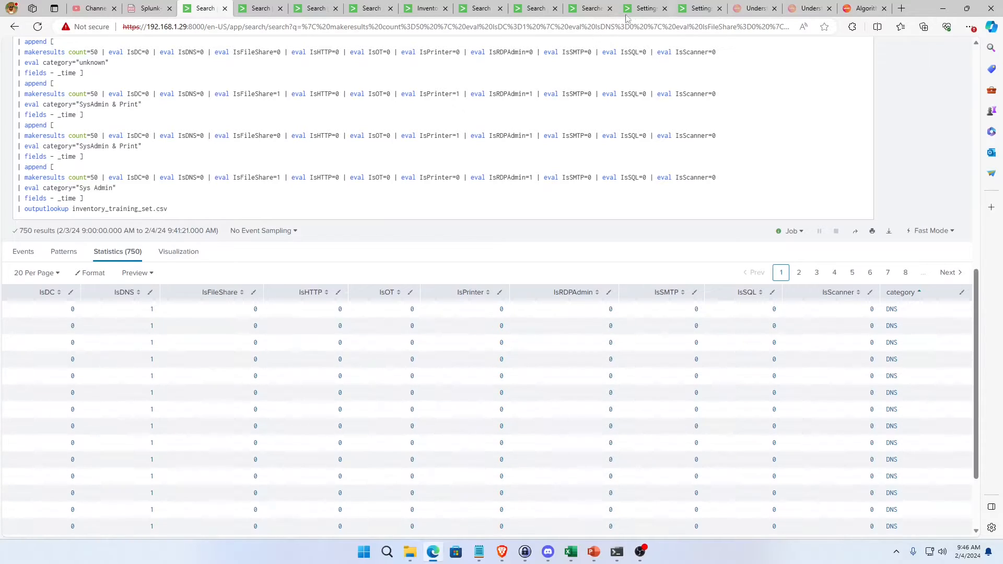
Look through the saved searches list, the stream sourcetypes metadata search and the stream:mysql search that outputs sql_computers.csv.
left_click(599, 15)
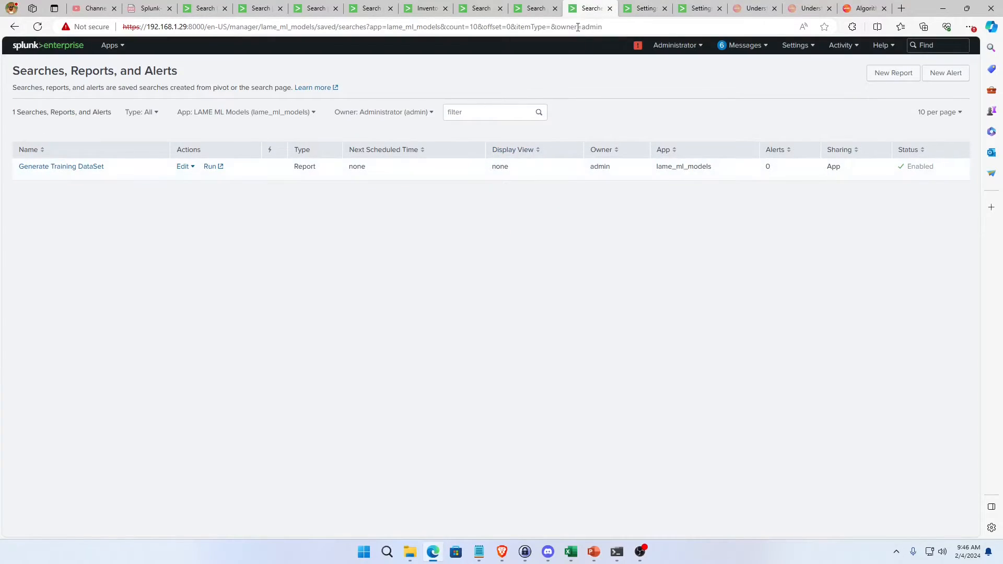
left_click(535, 6)
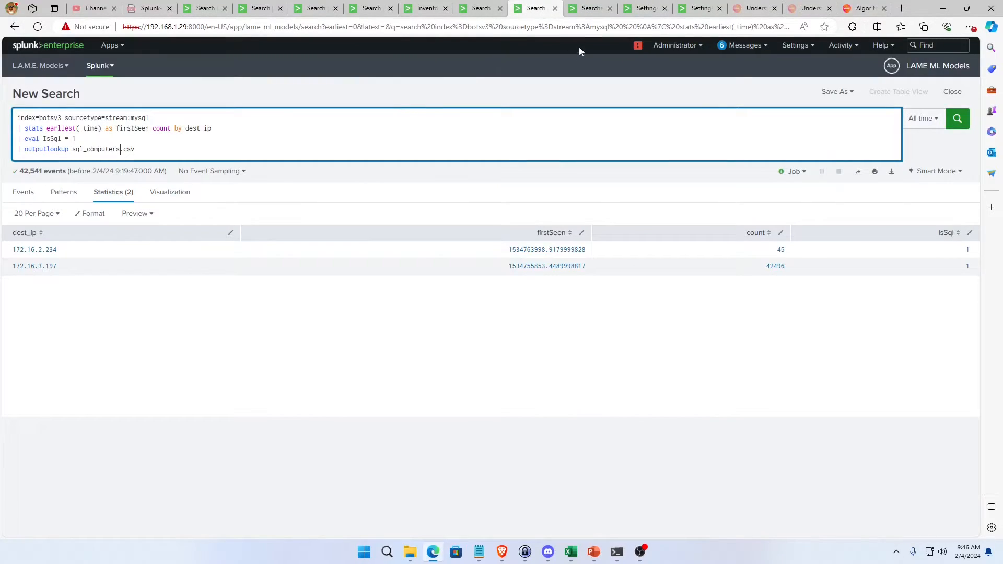
left_click(477, 9)
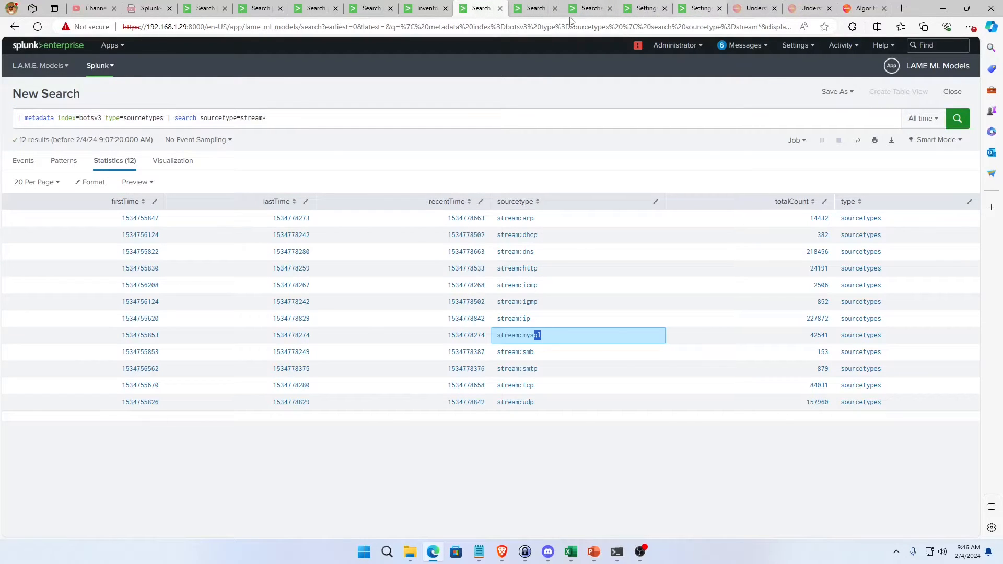
left_click(590, 9)
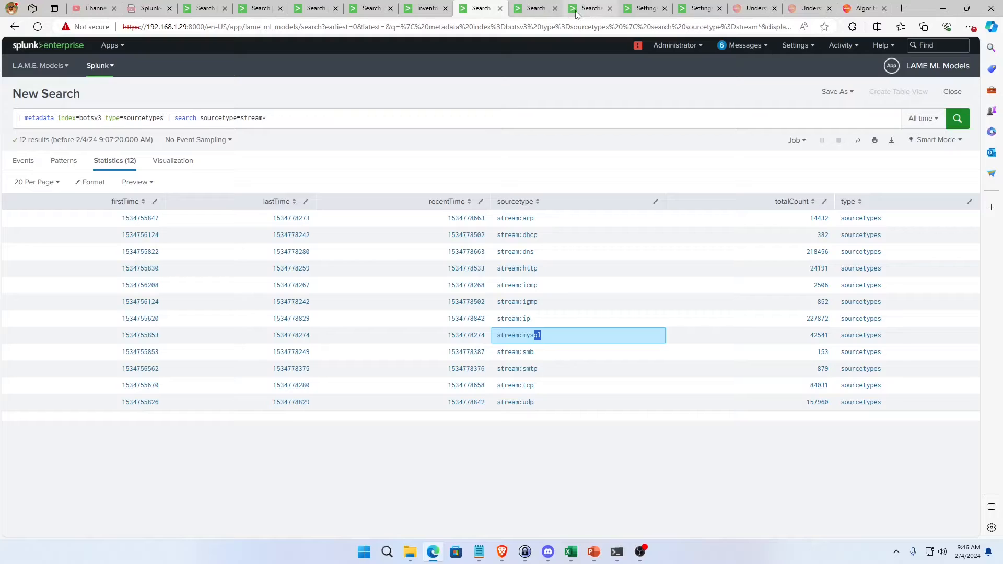
left_click(533, 10)
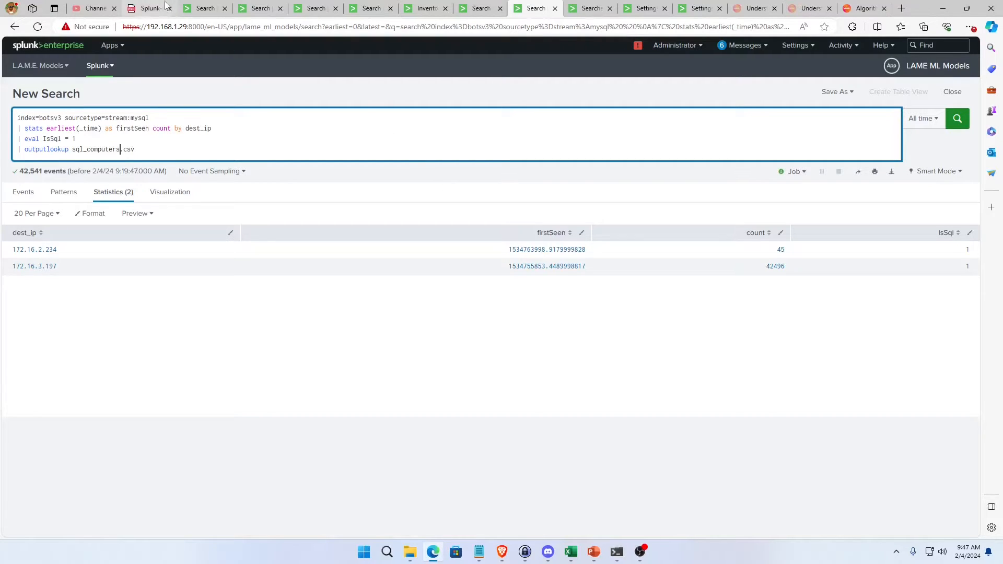
Review the flag combinations and category labels in every makeresults block of the training dataset search.
left_click(208, 9)
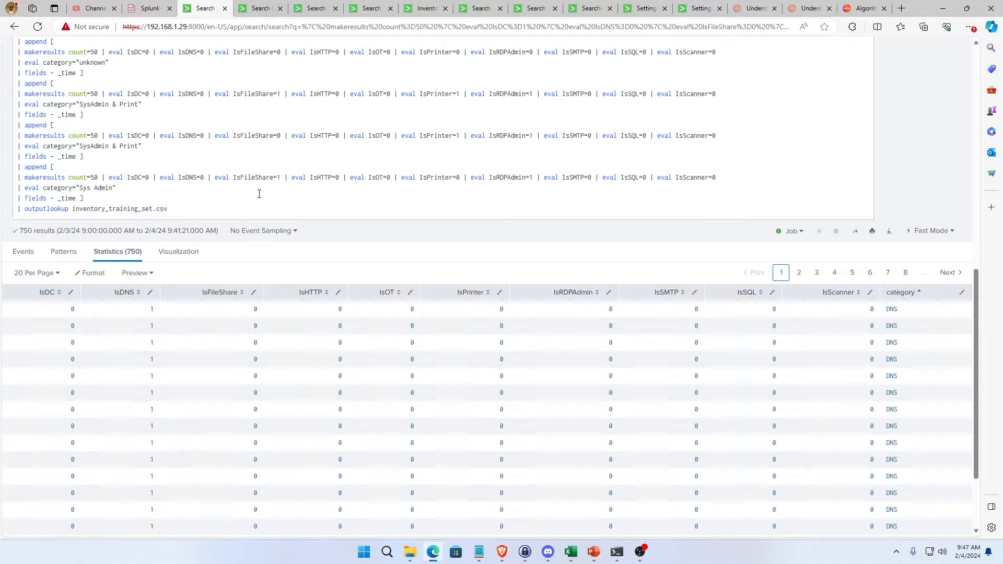
scroll(259, 194, "up", 15)
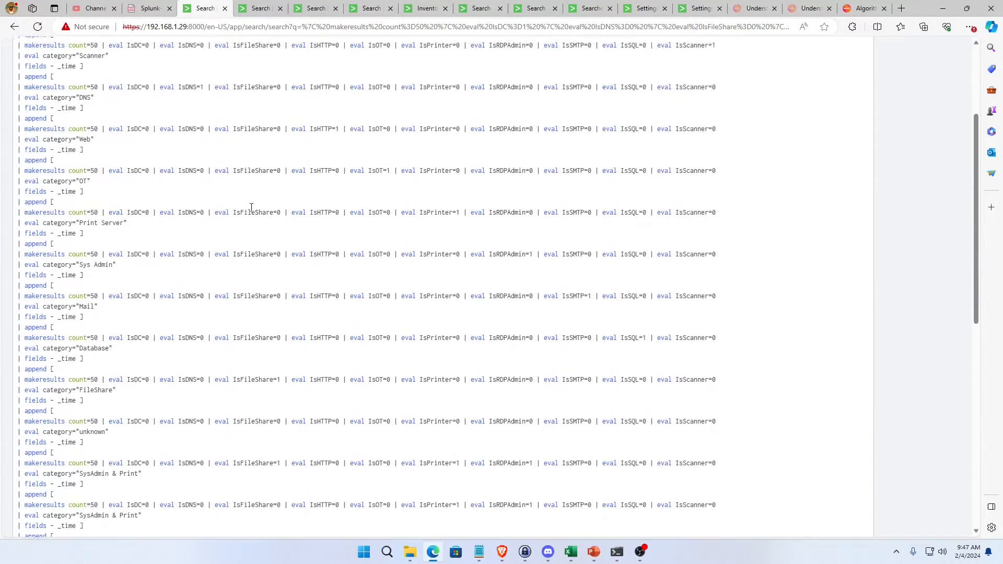
scroll(135, 199, "down", 12)
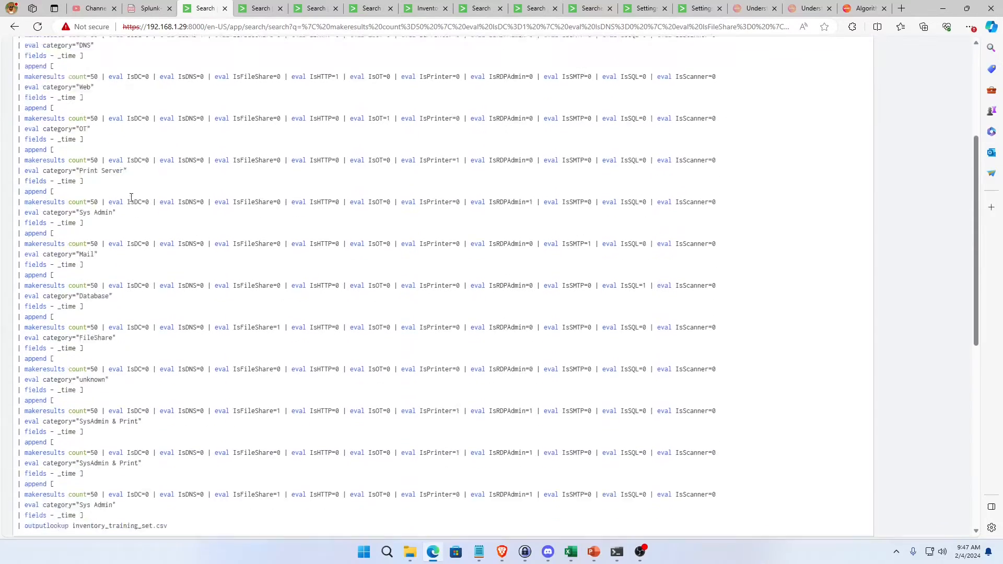
scroll(168, 219, "up", 12)
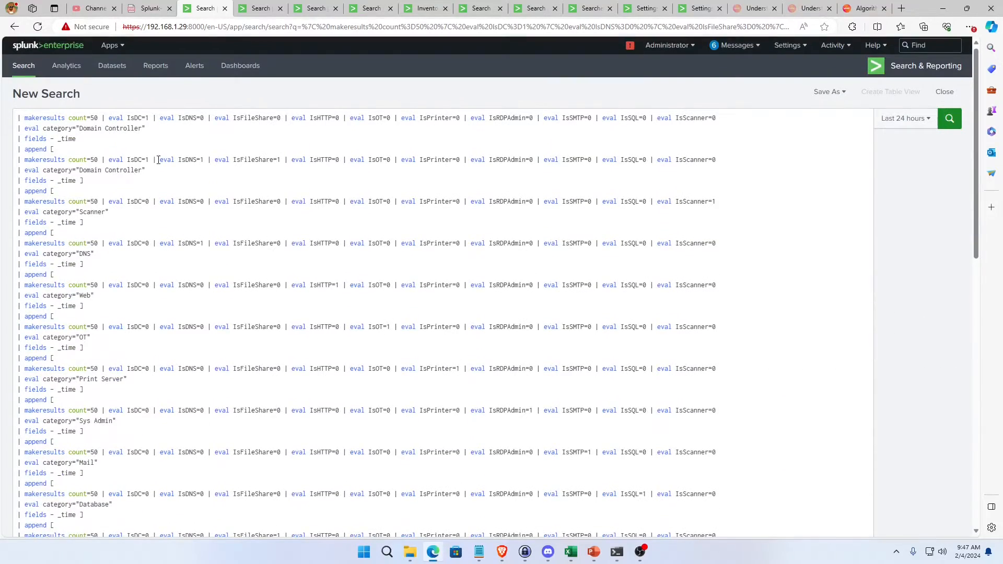
scroll(234, 212, "down", 12)
scroll(235, 213, "up", 12)
scroll(233, 334, "down", 10)
scroll(235, 283, "up", 2)
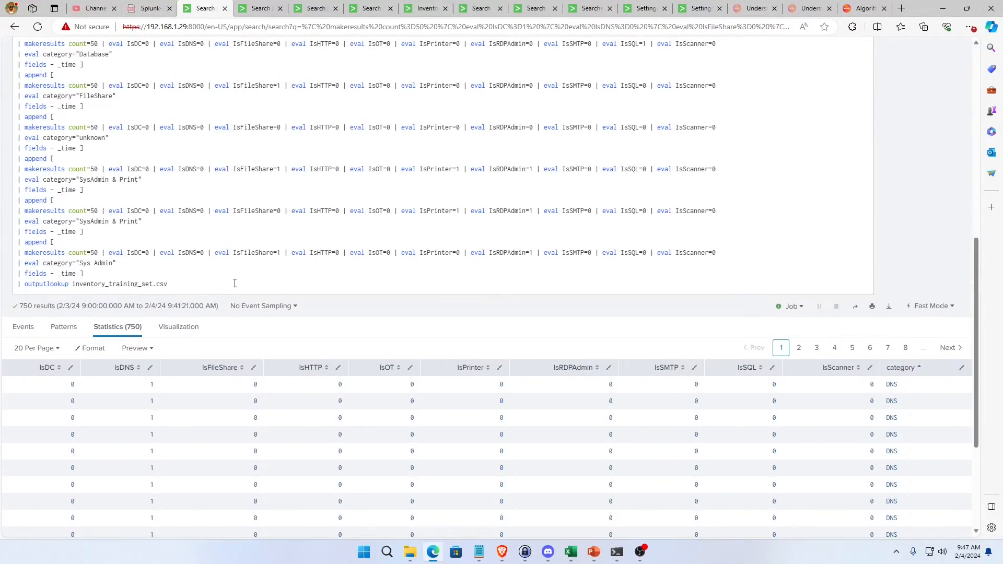
left_click_drag(235, 283, 186, 128)
scroll(258, 263, "up", 8)
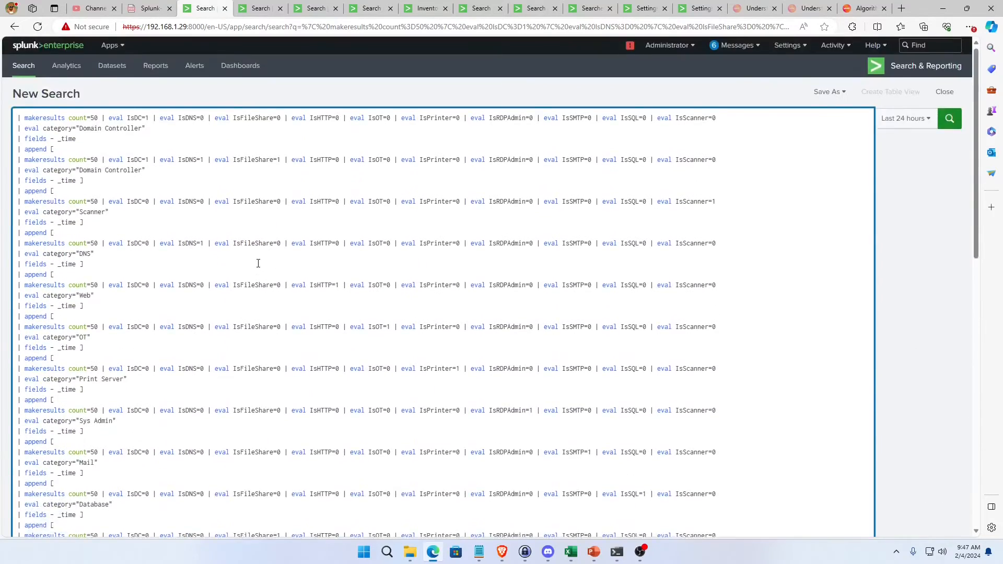
scroll(258, 263, "down", 8)
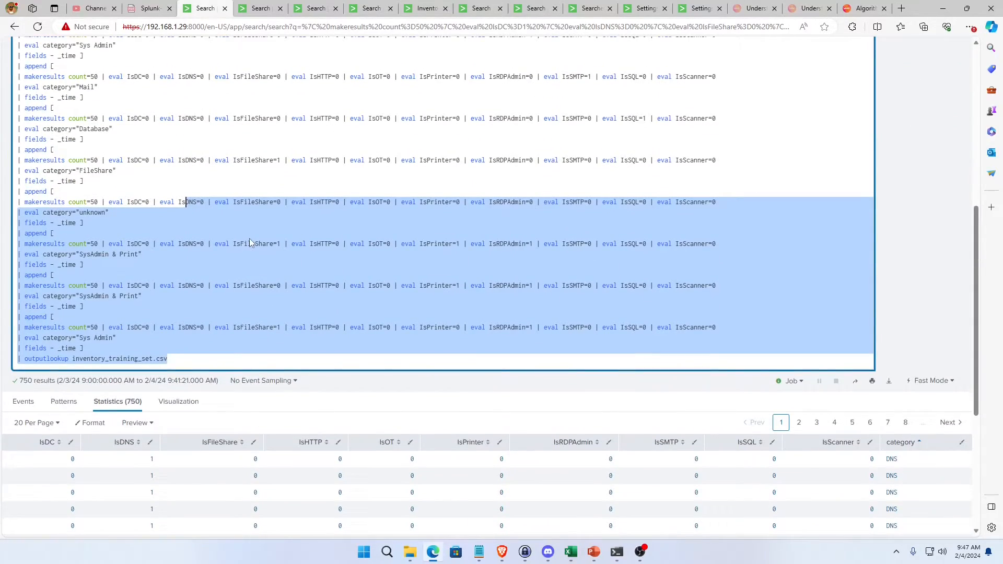
scroll(249, 238, "up", 8)
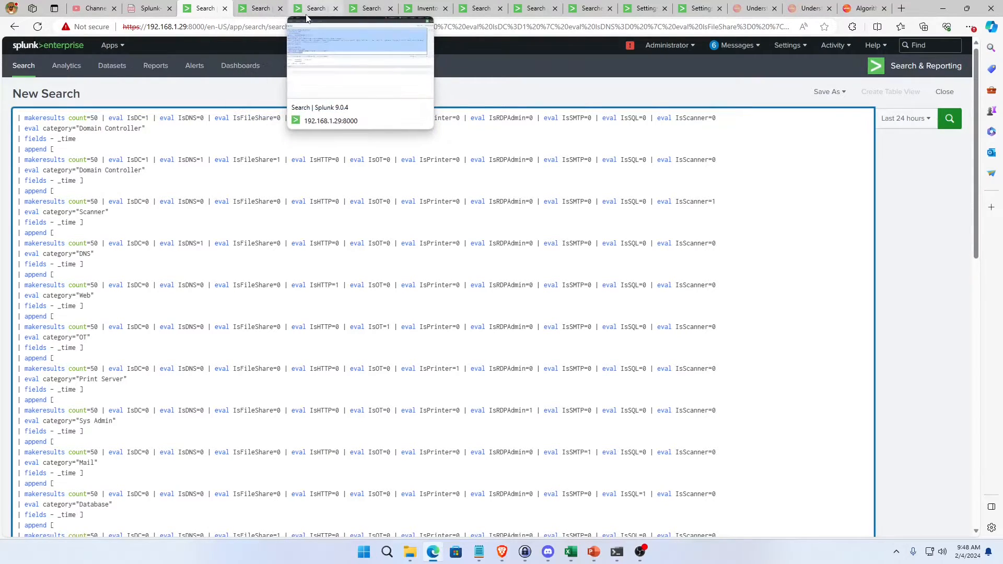
Open the search that applies testInventoryClassifier and examine its inventory_training_set_test.csv lookup.
left_click(260, 12)
left_click(315, 14)
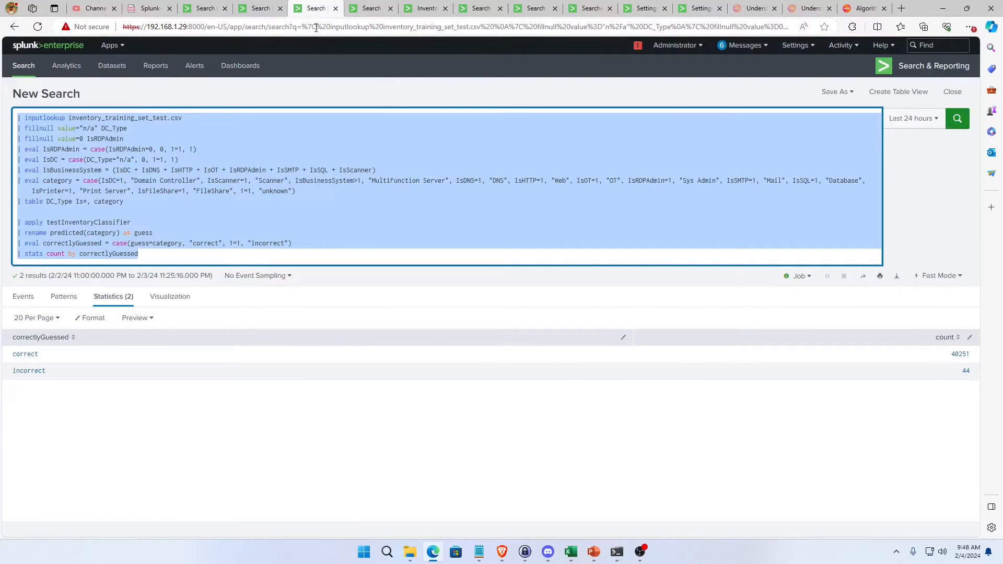
left_click_drag(68, 118, 168, 117)
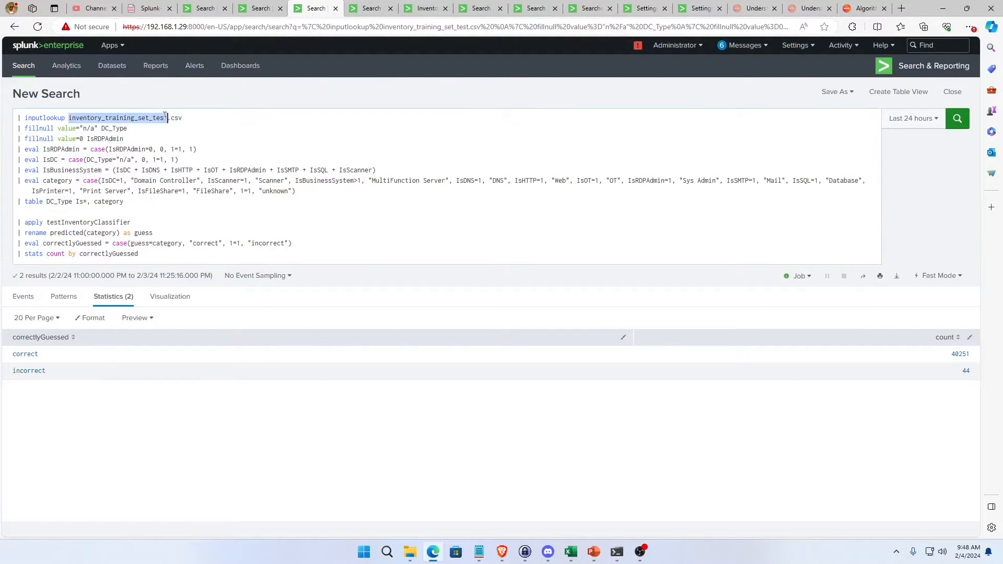
Examine the inventory_training_set_test.csv lookup and the fillnull line for DC_Type in the search that applies the model.
double_click(115, 118)
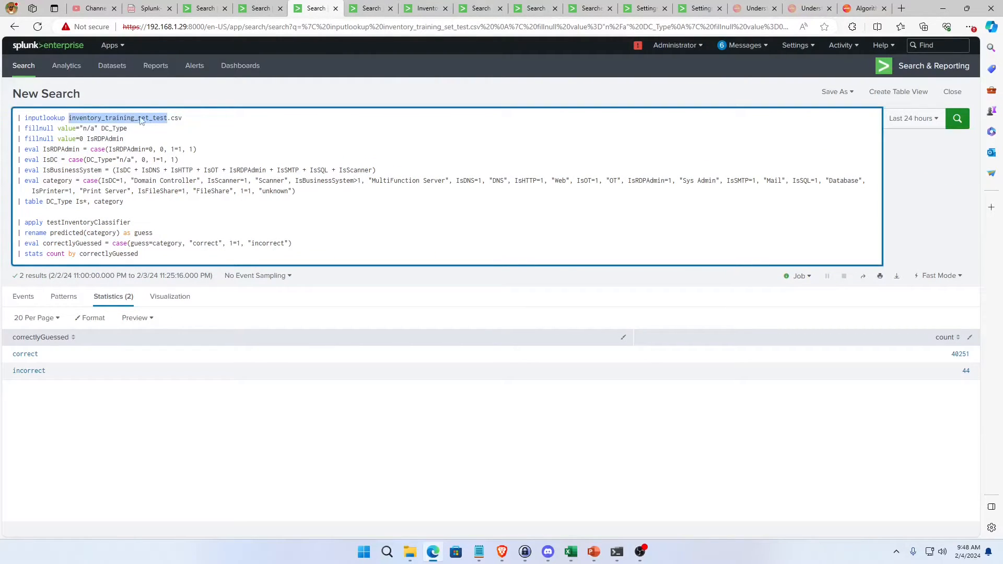
double_click(87, 118)
left_click_drag(202, 147, 17, 150)
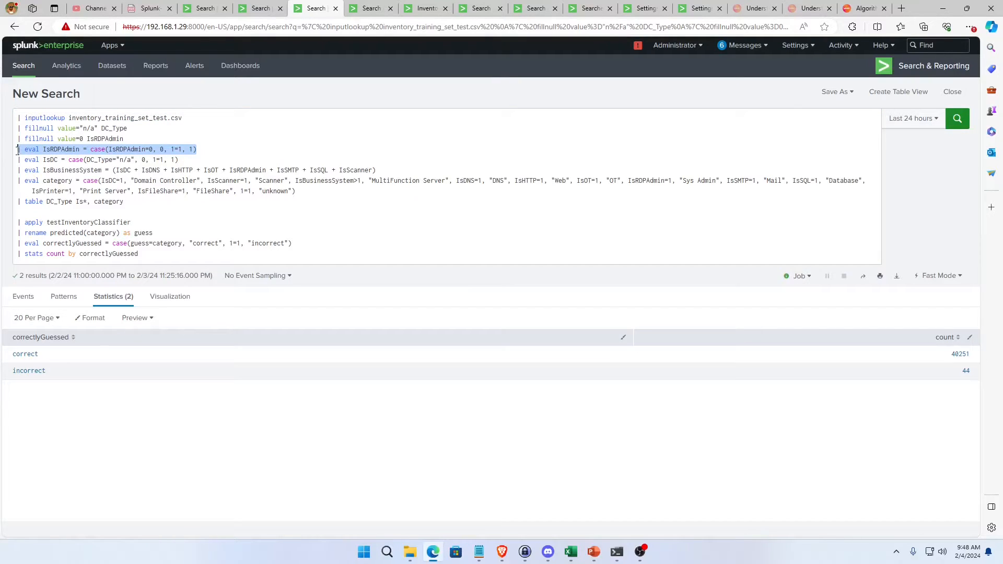
left_click(189, 161)
left_click(138, 130)
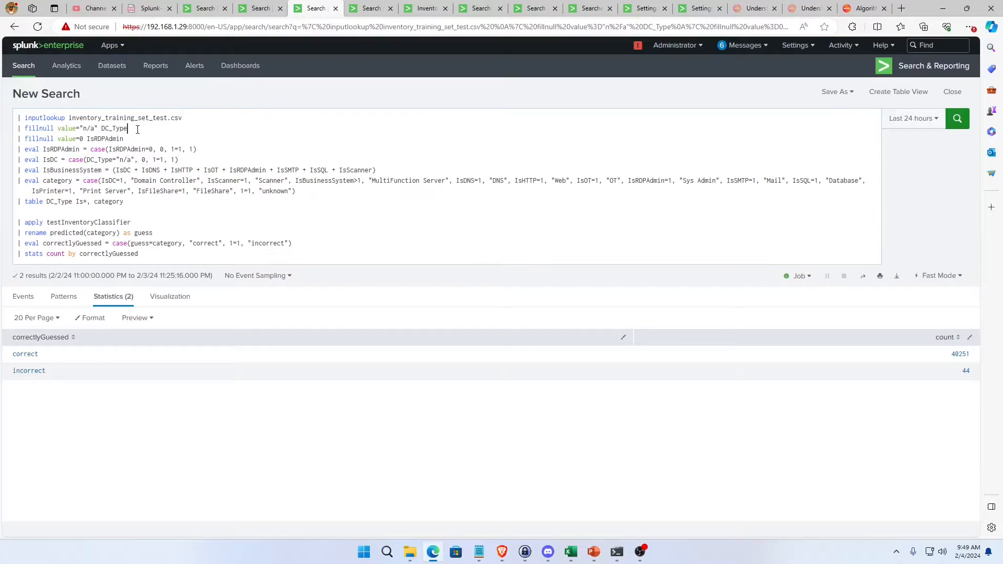
triple_click(137, 129)
key("ctrl+a")
double_click(138, 129)
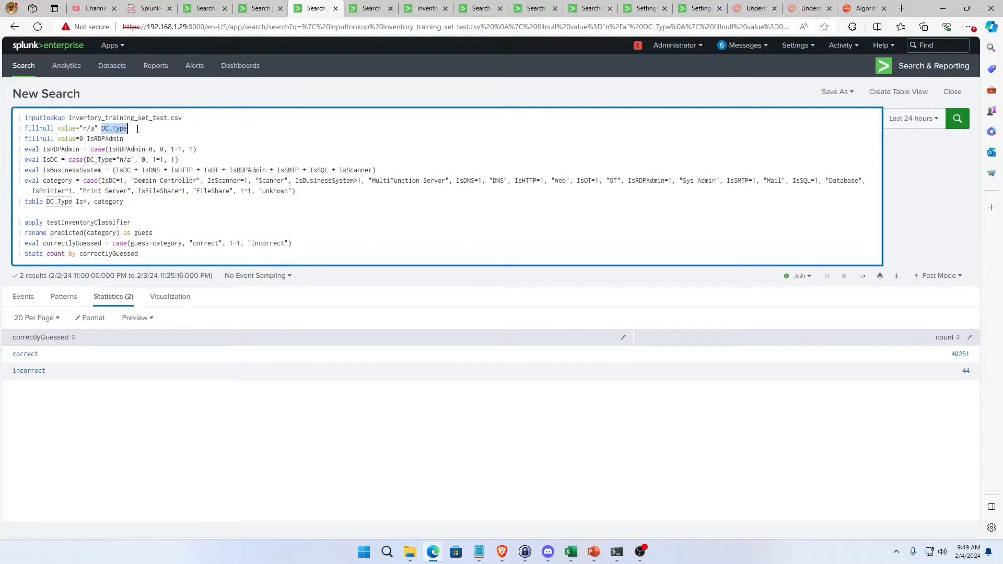
triple_click(138, 129)
left_click(137, 129)
left_click(136, 128)
double_click(118, 128)
Review the eval line that converts IsRDPAdmin to 0 or 1 in the test search.
double_click(134, 151)
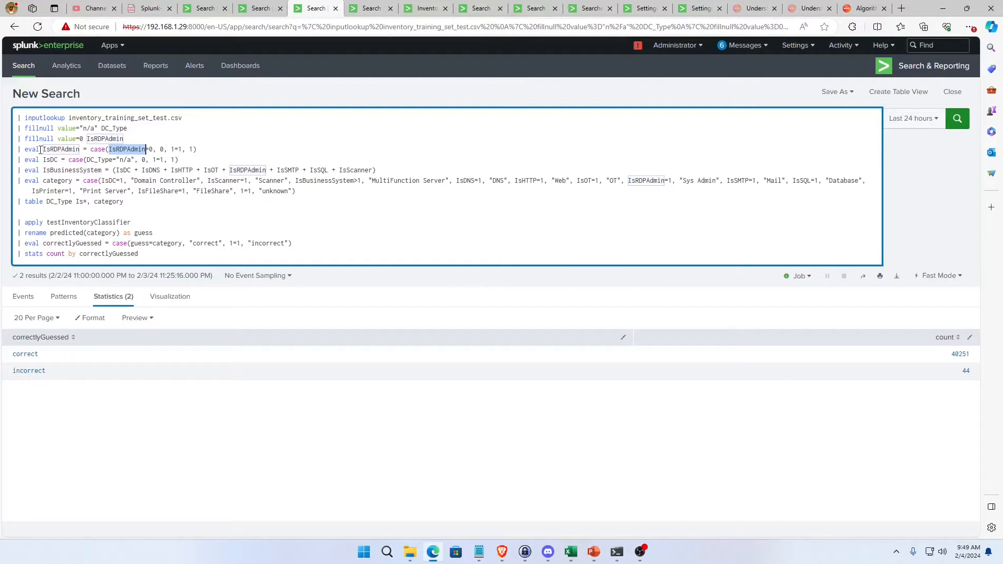
left_click_drag(18, 149, 204, 148)
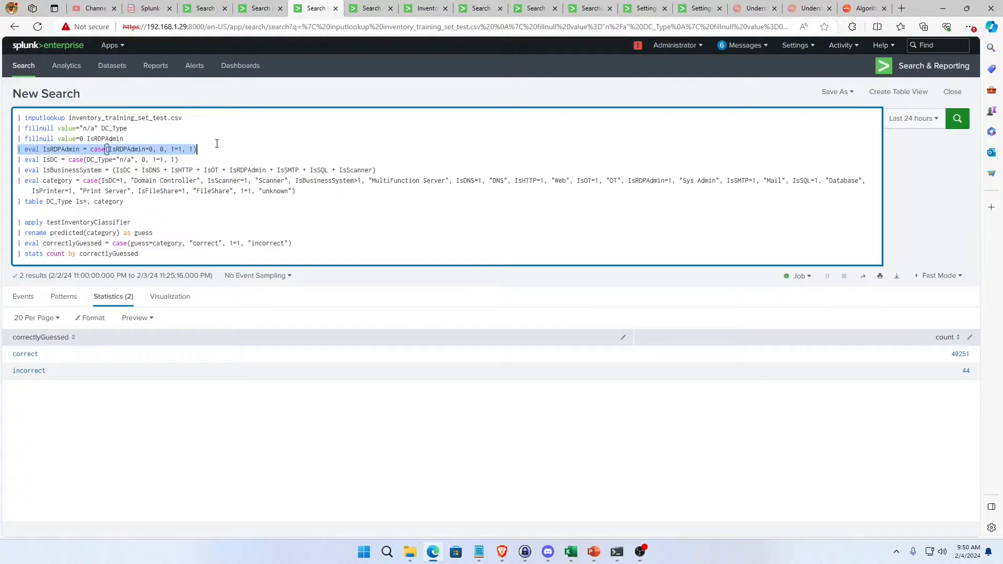
left_click(89, 150)
key("ctrl+a")
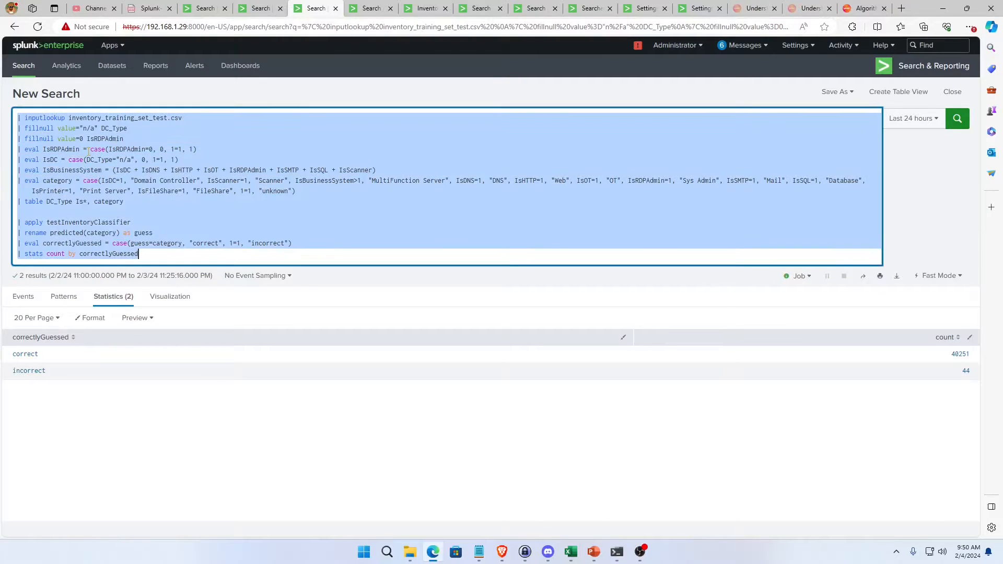
left_click(96, 160)
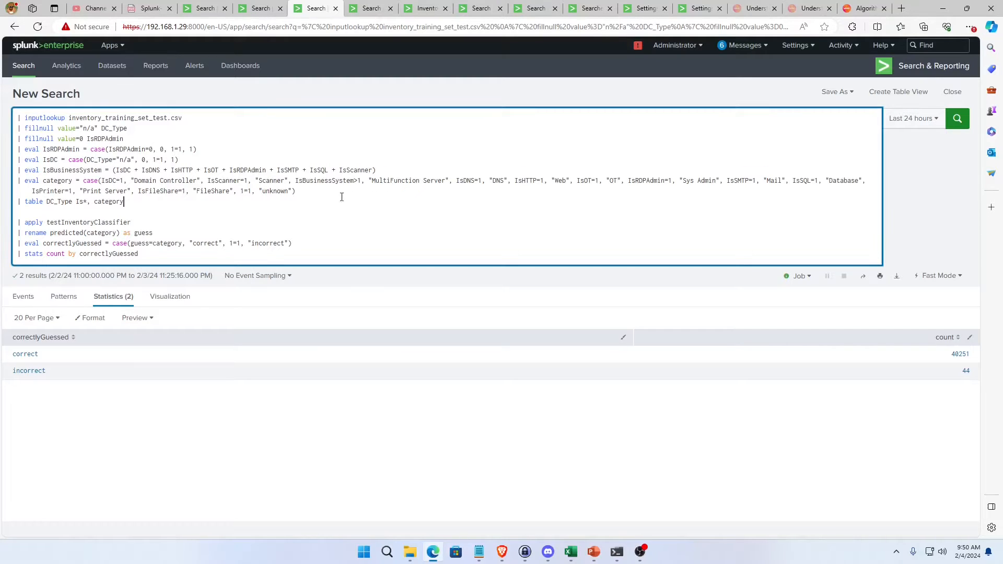
Examine the IsBusinessSystem sum within the block of eval lines from IsRDPAdmin to category.
triple_click(311, 190)
left_click(311, 190)
triple_click(311, 189)
left_click(310, 190)
left_click(102, 170)
double_click(99, 170)
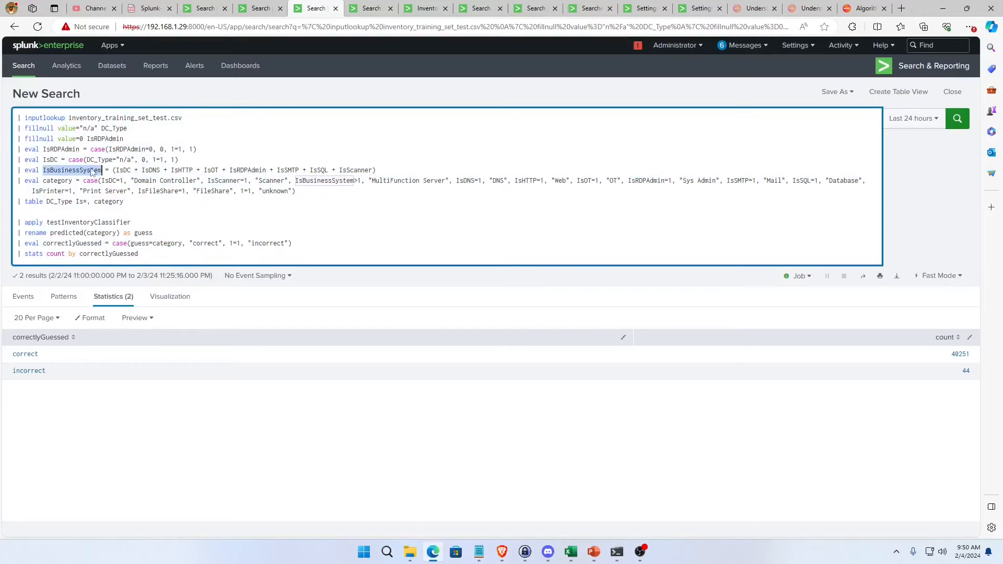
left_click(84, 170)
left_click_drag(296, 192, 10, 152)
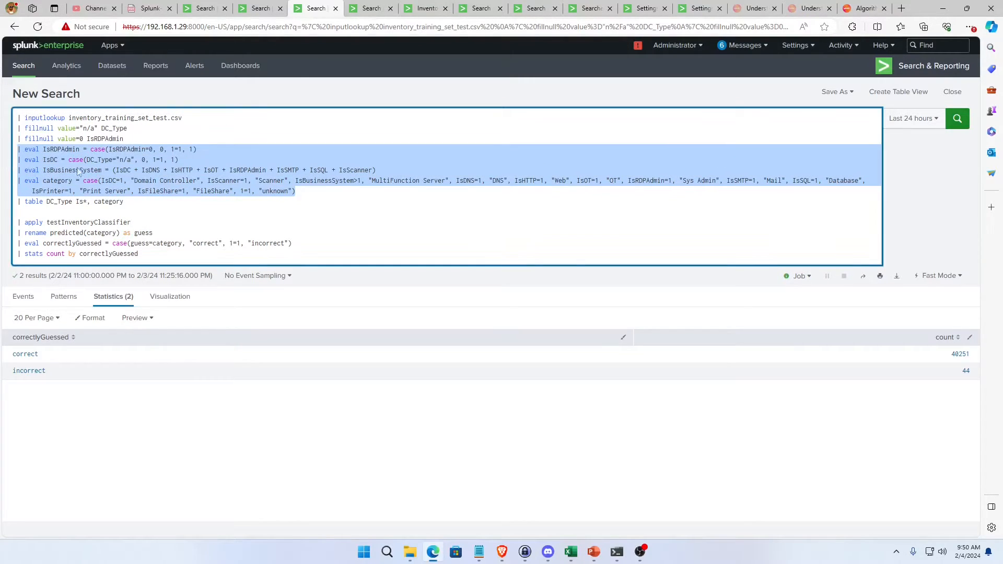
left_click(464, 219)
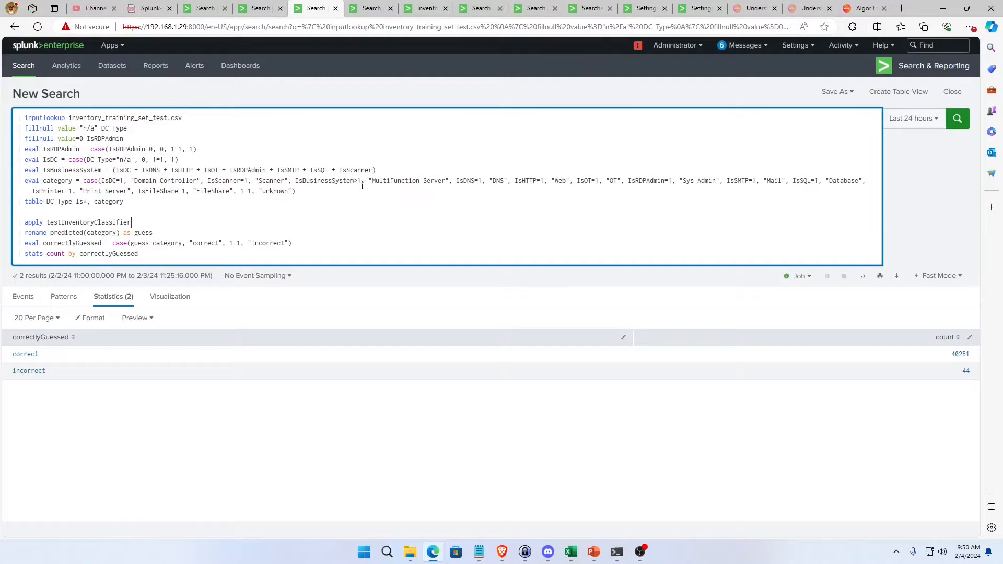
Read through the category case assignment together with IsBusinessSystem, and the table line that selects DC_Type, Is* and category.
left_click(343, 189)
left_click_drag(296, 191, 11, 183)
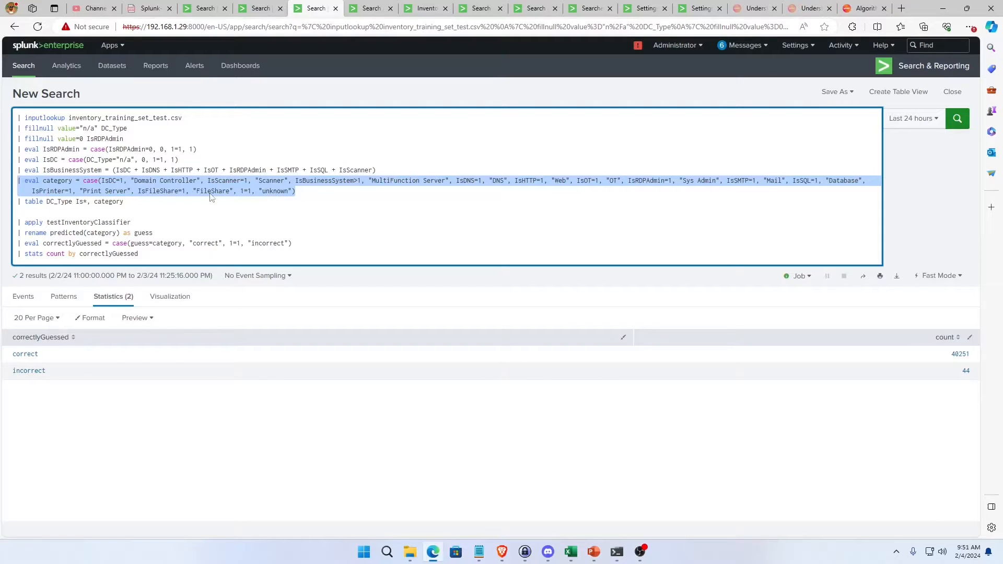
left_click_drag(307, 192, 18, 181)
left_click(102, 180)
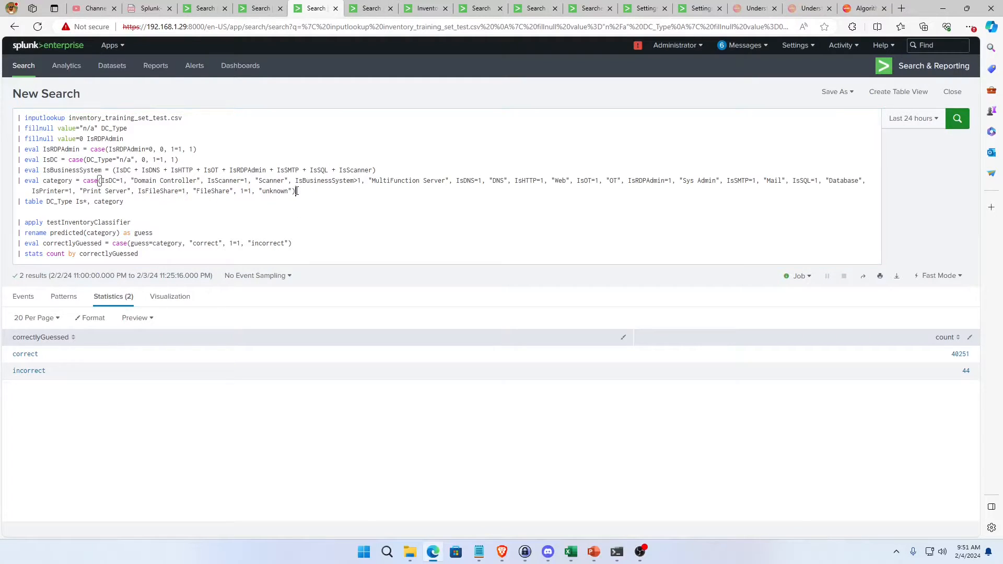
left_click_drag(296, 191, 18, 170)
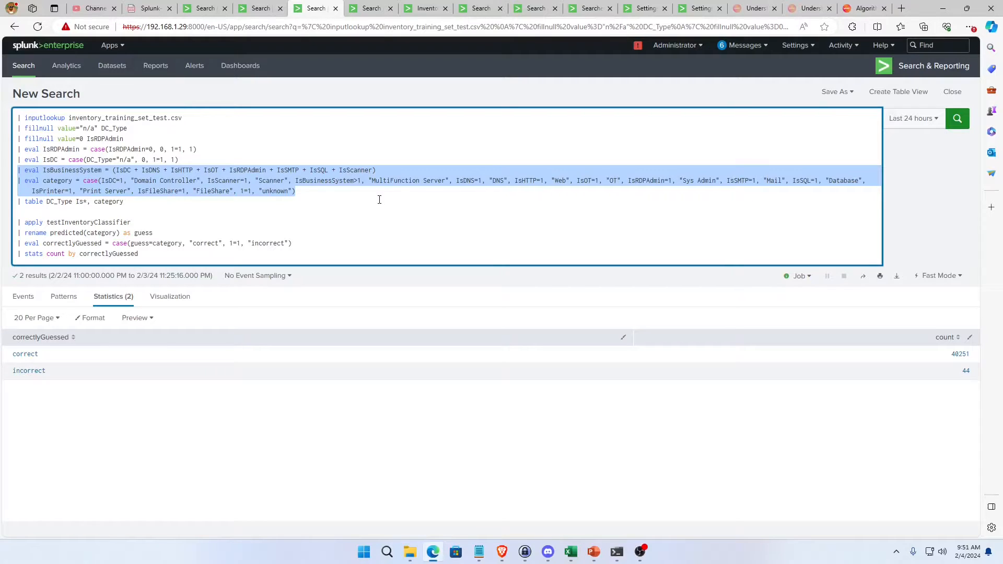
triple_click(313, 190)
left_click(312, 190)
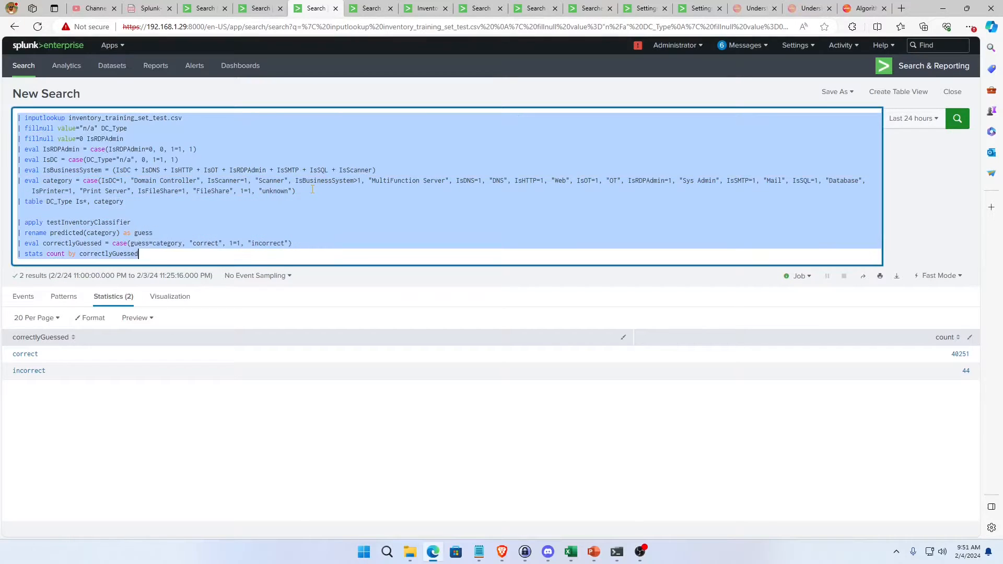
left_click(312, 190)
left_click_drag(313, 190, 17, 170)
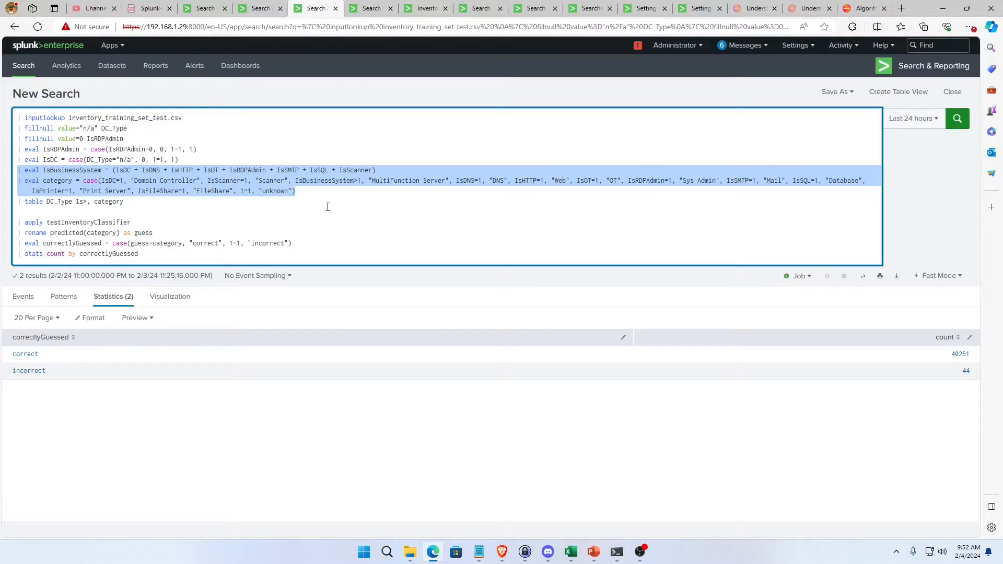
left_click(107, 211)
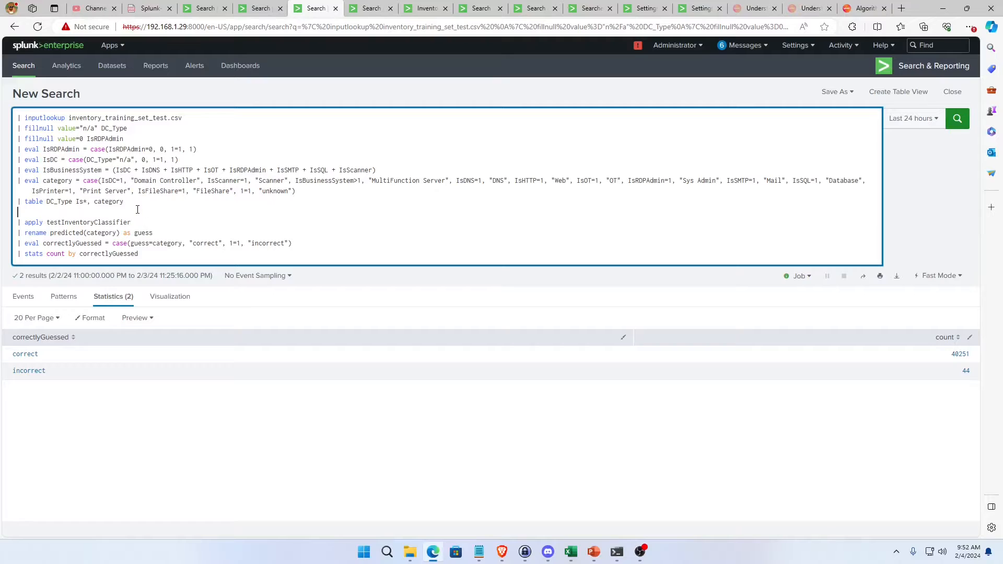
triple_click(118, 202)
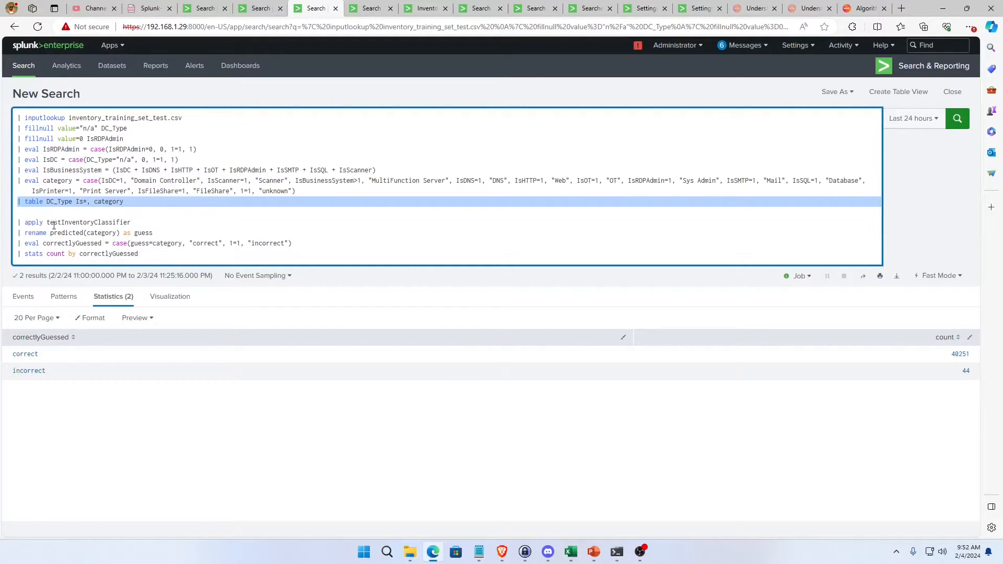
Check the app: prefix and model name in the RandomForestClassifier fit search, and return to the search that applies the model.
left_click(262, 13)
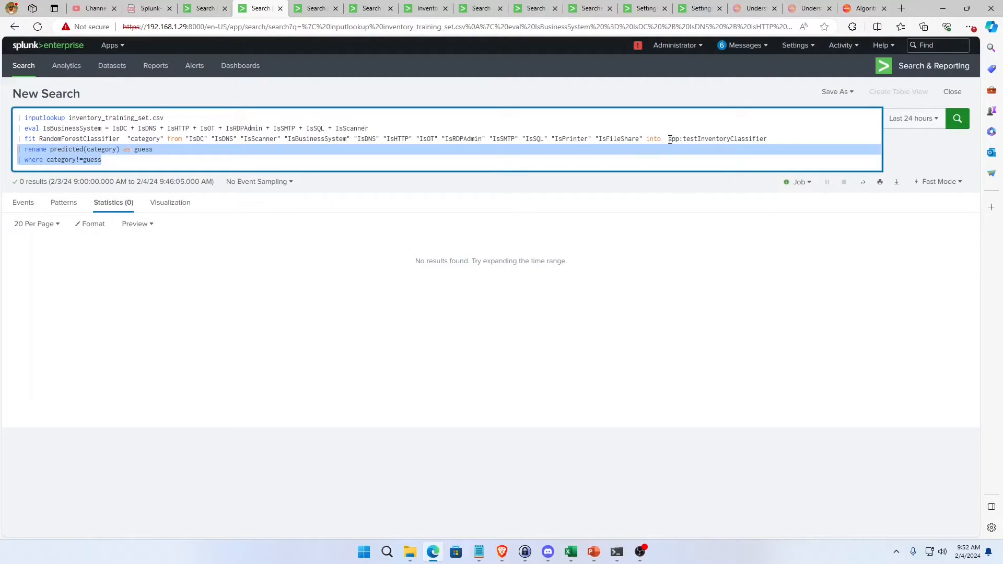
left_click_drag(669, 139, 683, 140)
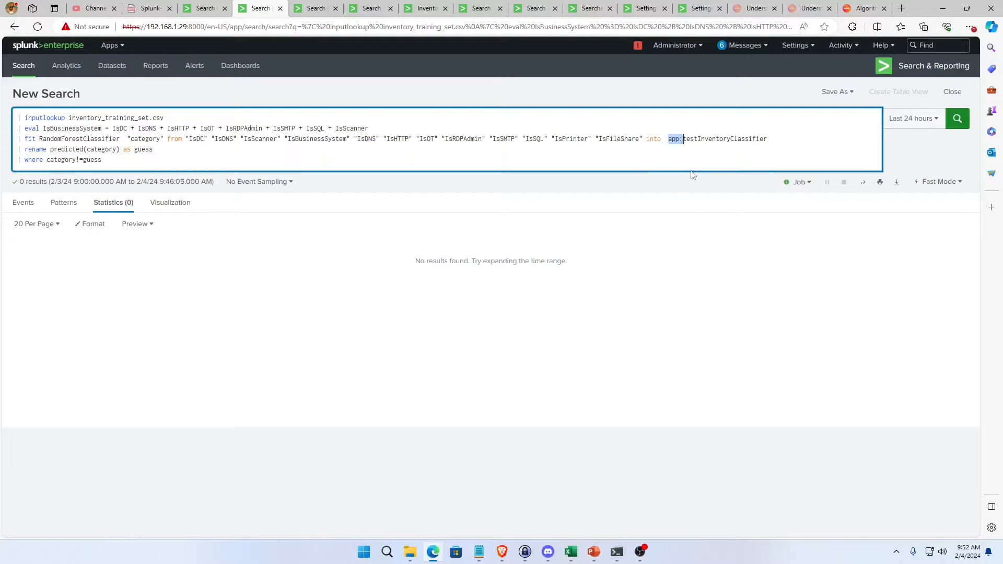
triple_click(710, 141)
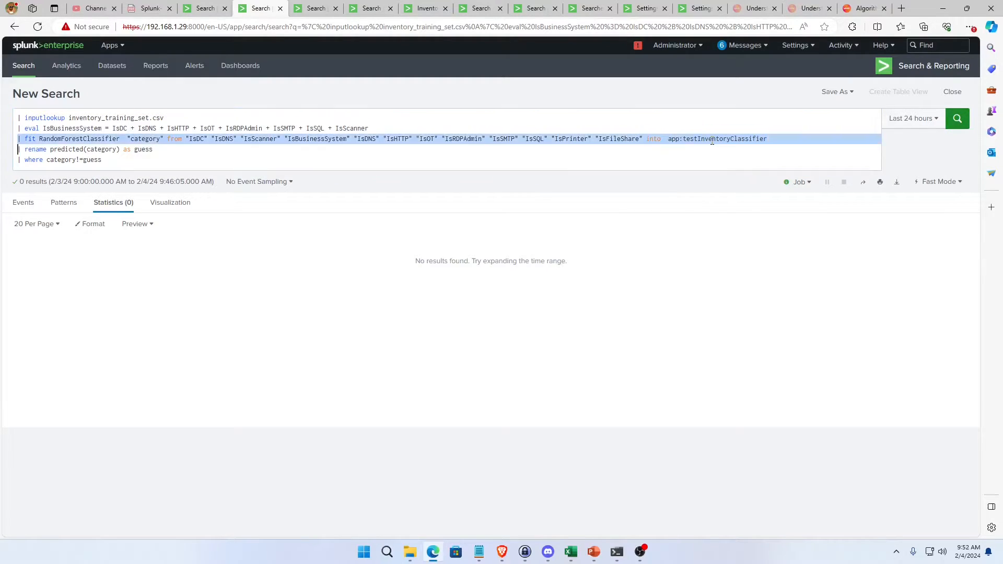
left_click(690, 140)
double_click(740, 140)
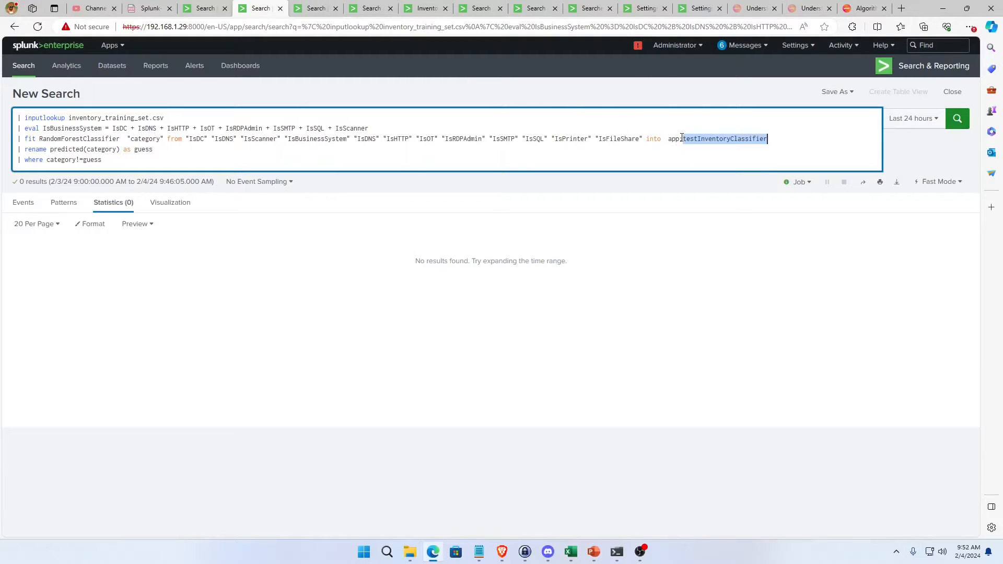
left_click_drag(668, 139, 684, 140)
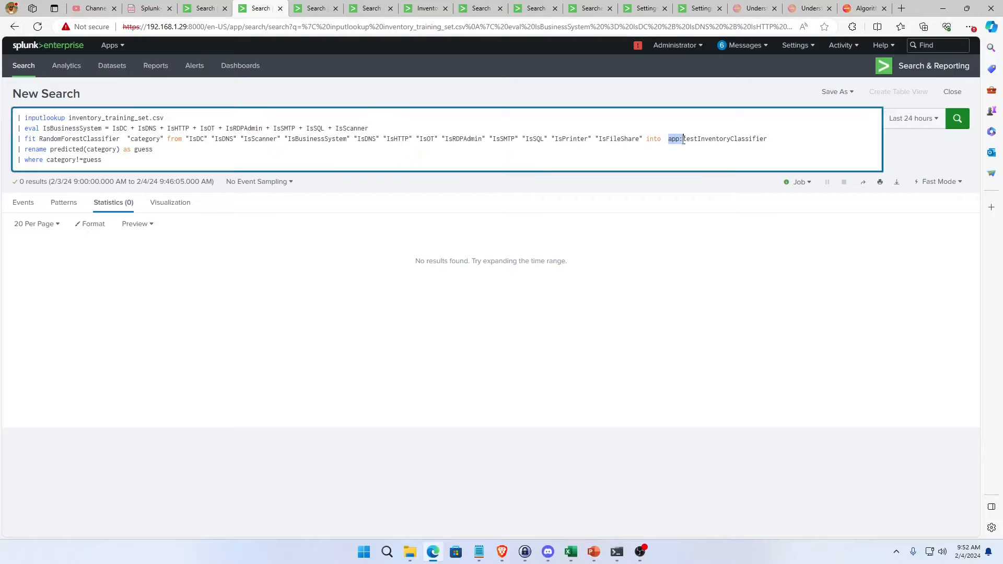
left_click(314, 8)
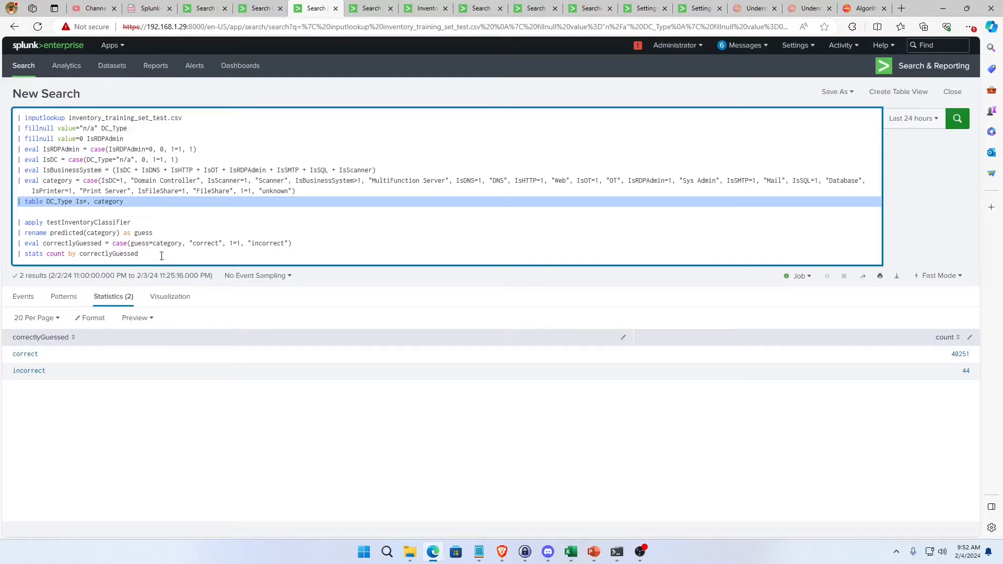
Remove the rename, correctlyGuessed eval and stats lines from the test search and run it up to apply testInventoryClassifier.
left_click_drag(162, 256, 8, 241)
key("ctrl+c")
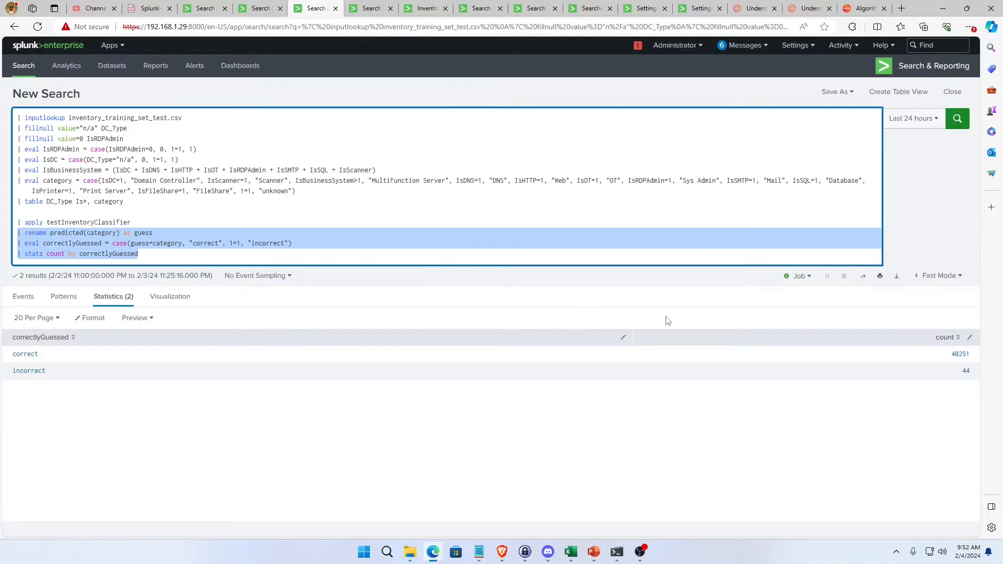
key("BackSpace")
key("Return")
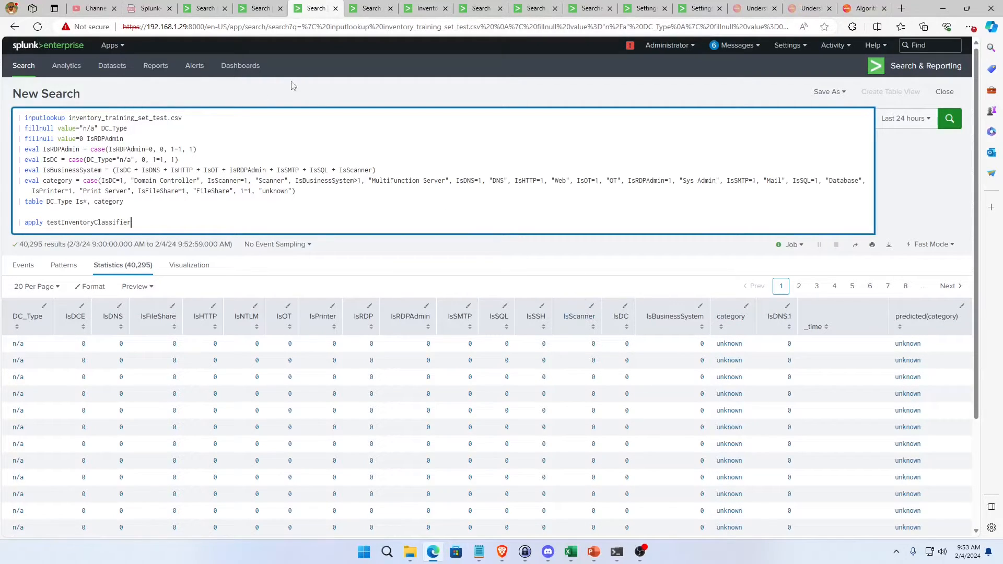
Revisit the fit search, and compare category with predicted(category) in the applied results, sorted by prediction in both directions.
left_click(265, 11)
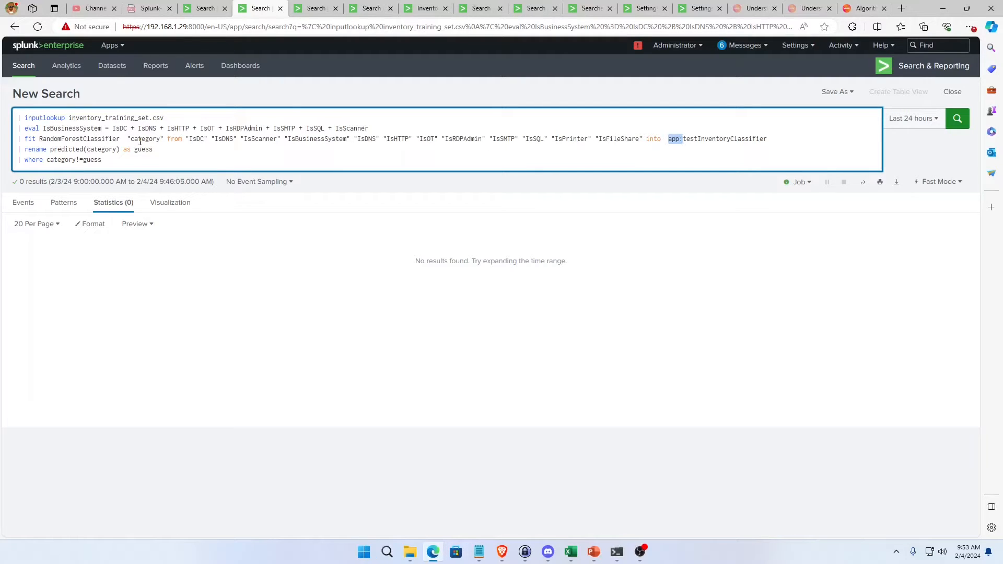
left_click(316, 8)
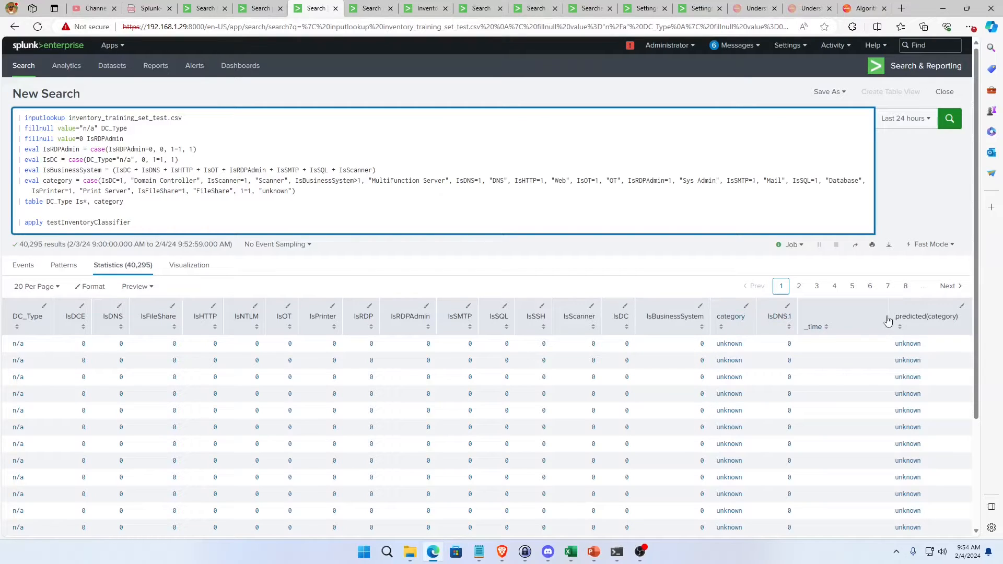
left_click(913, 318)
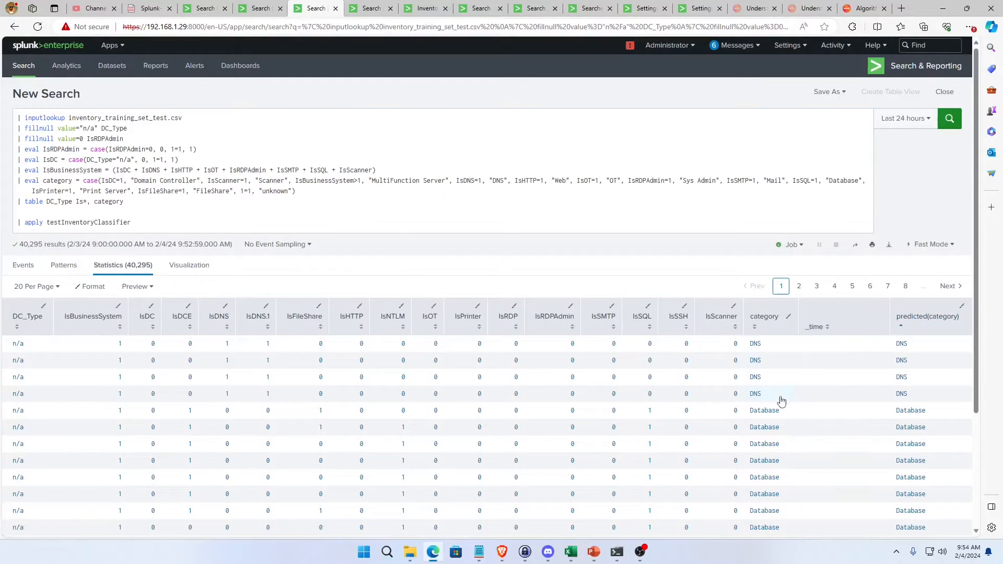
left_click(915, 323)
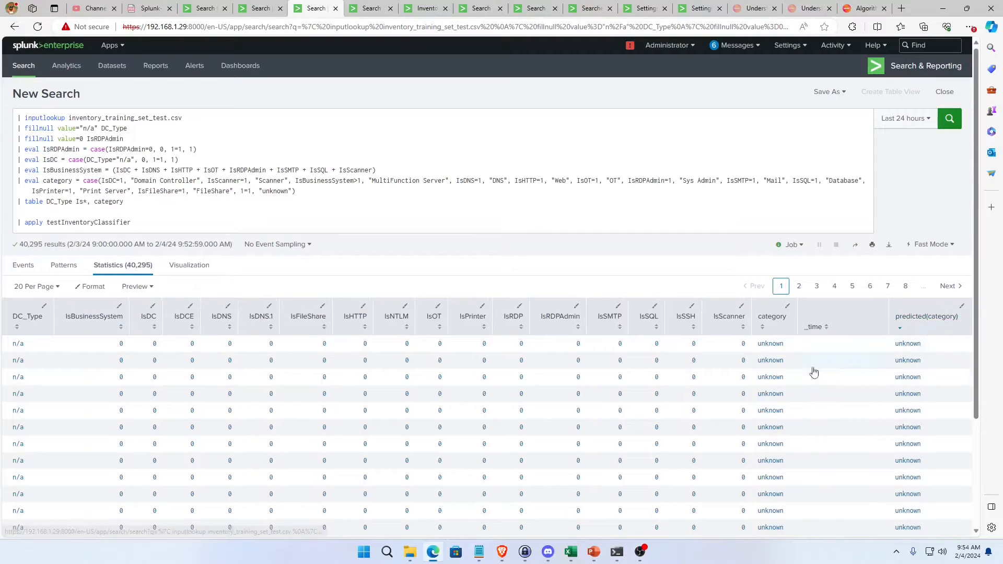
scroll(836, 444, "down", 1)
scroll(851, 487, "down", 2)
scroll(851, 487, "up", 3)
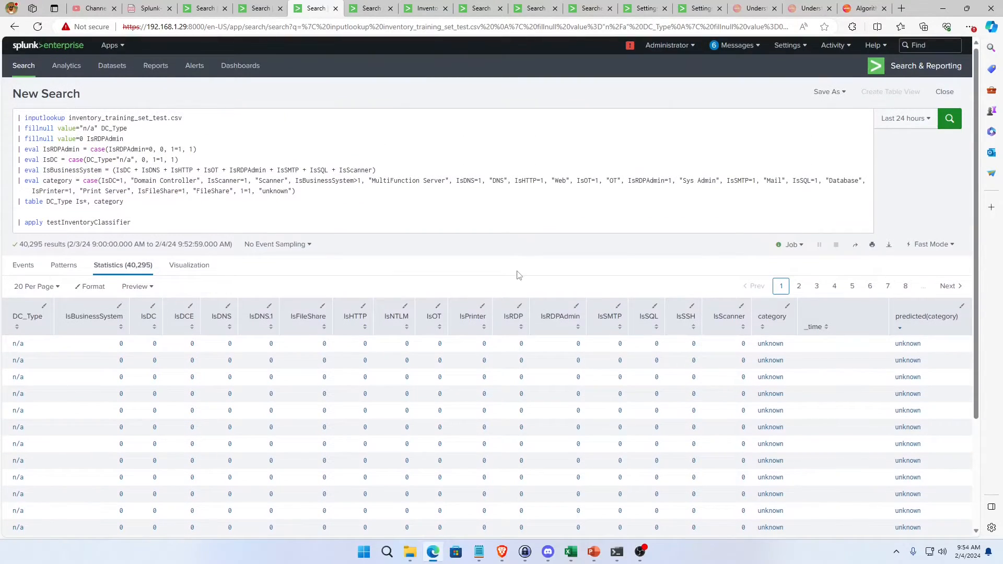
Restore the rename, correctlyGuessed eval and stats count lines after apply testInventoryClassifier.
left_click(193, 222)
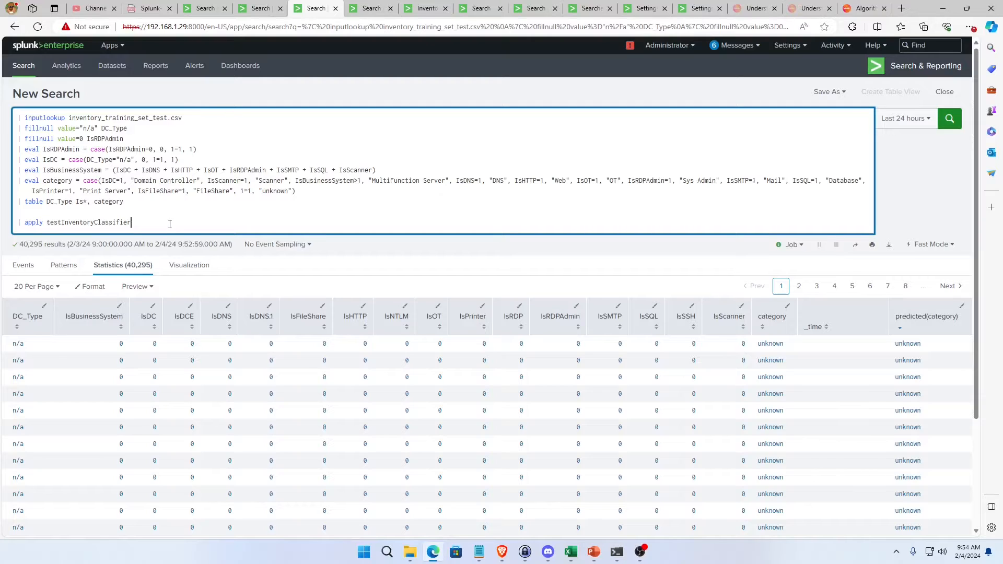
key("ctrl+v")
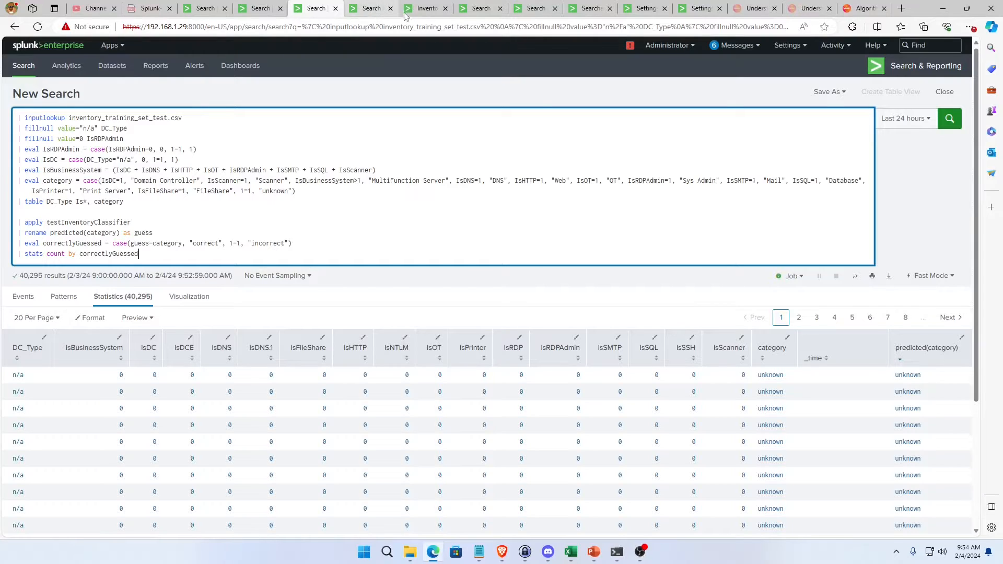
Look over the training data notes and charts on the inventory_exploratory_data dashboard, and return to the makeresults training search.
left_click(422, 9)
scroll(423, 199, "down", 5)
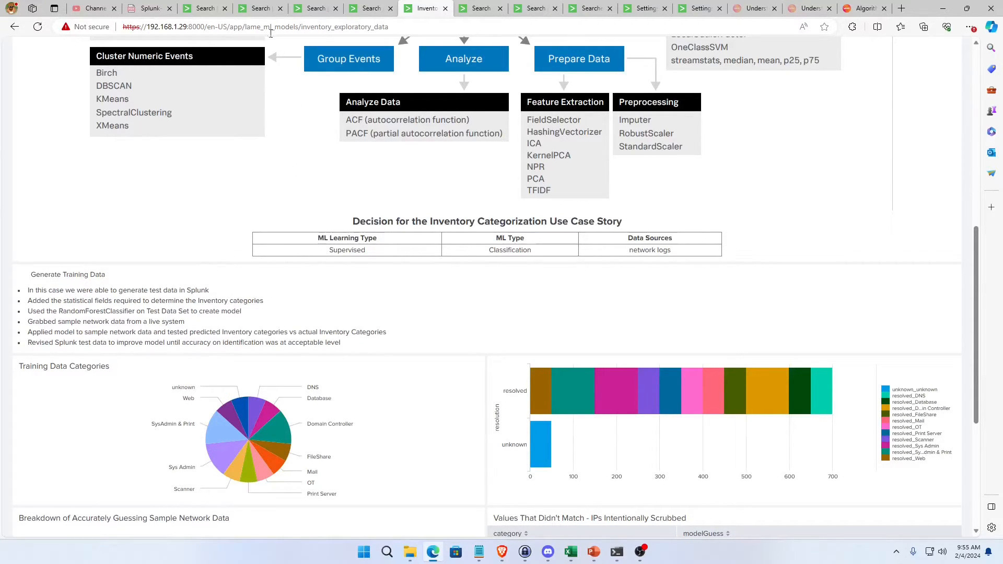
left_click(204, 9)
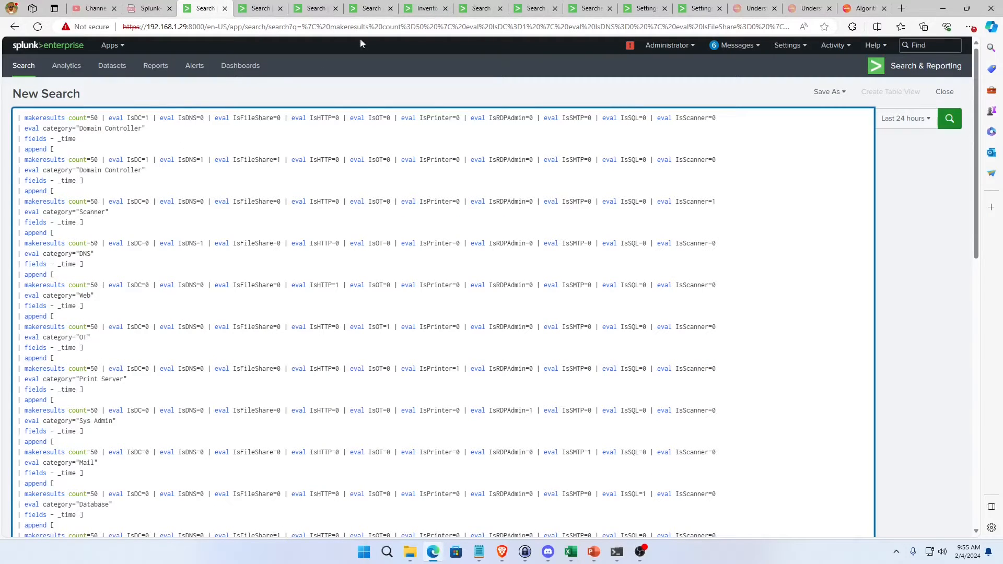
Examine the Training Data Categories pie and the resolved versus unknown bar chart on the inventory_exploratory_data dashboard.
left_click(421, 9)
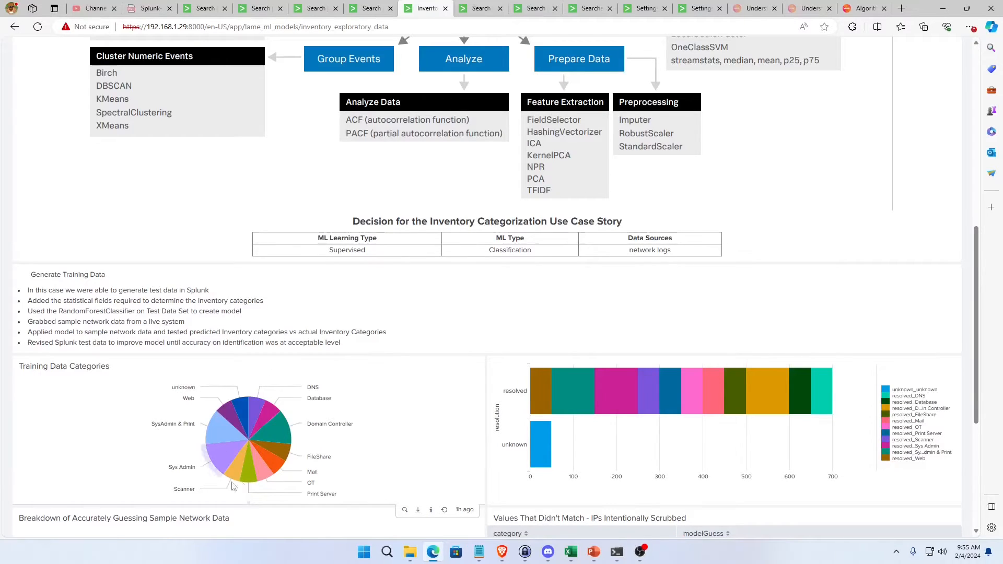
mouse_move(222, 406)
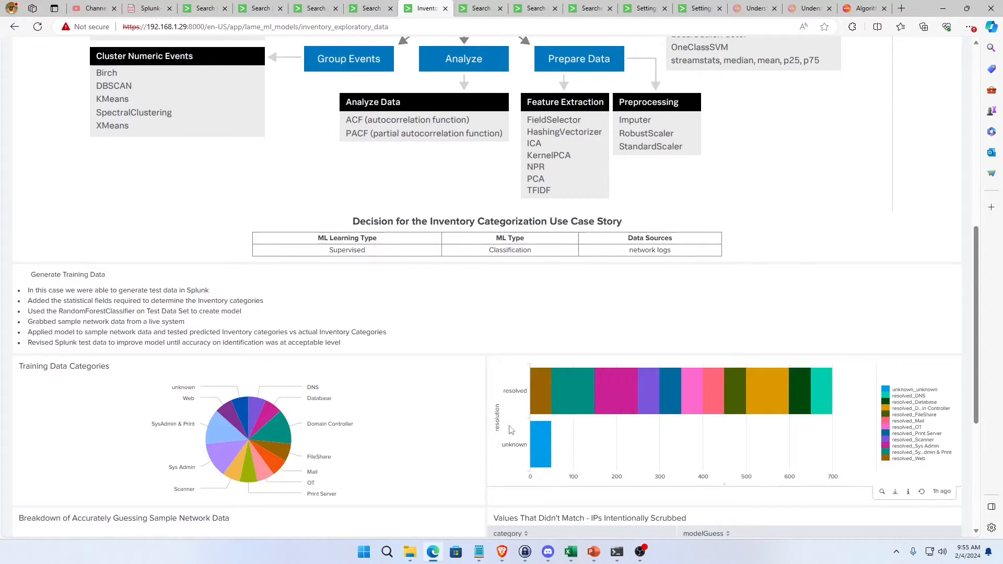
mouse_move(532, 388)
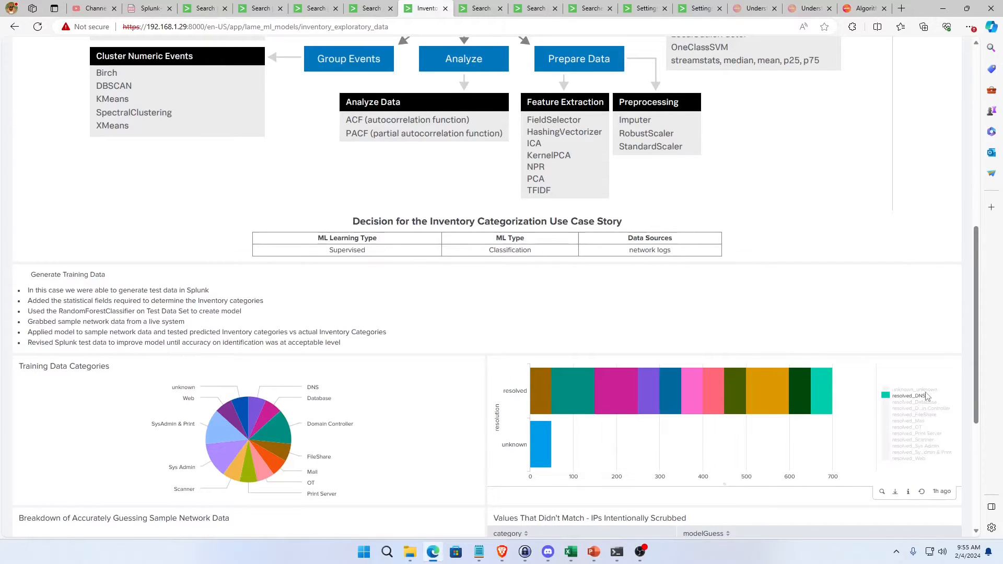
mouse_move(775, 397)
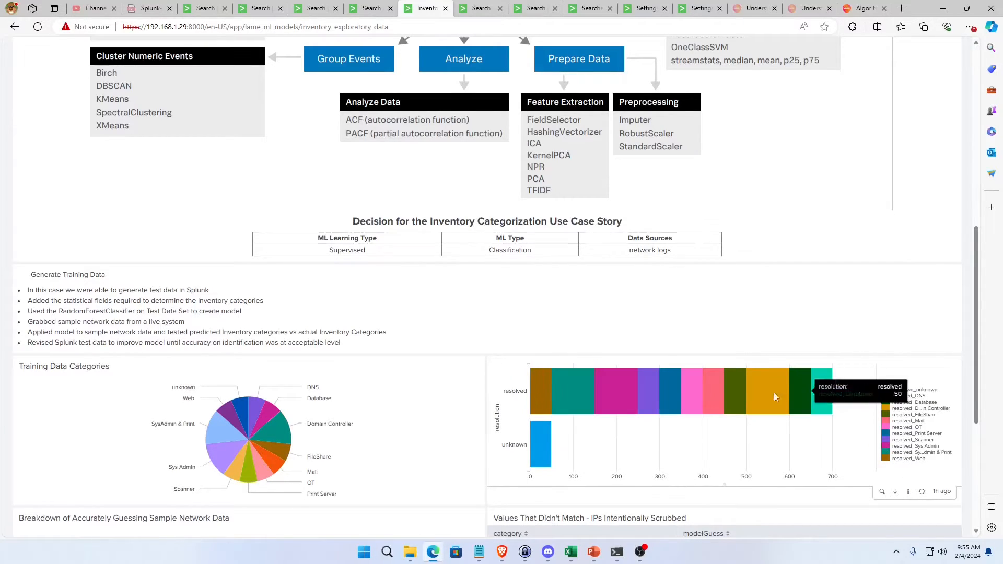
mouse_move(824, 389)
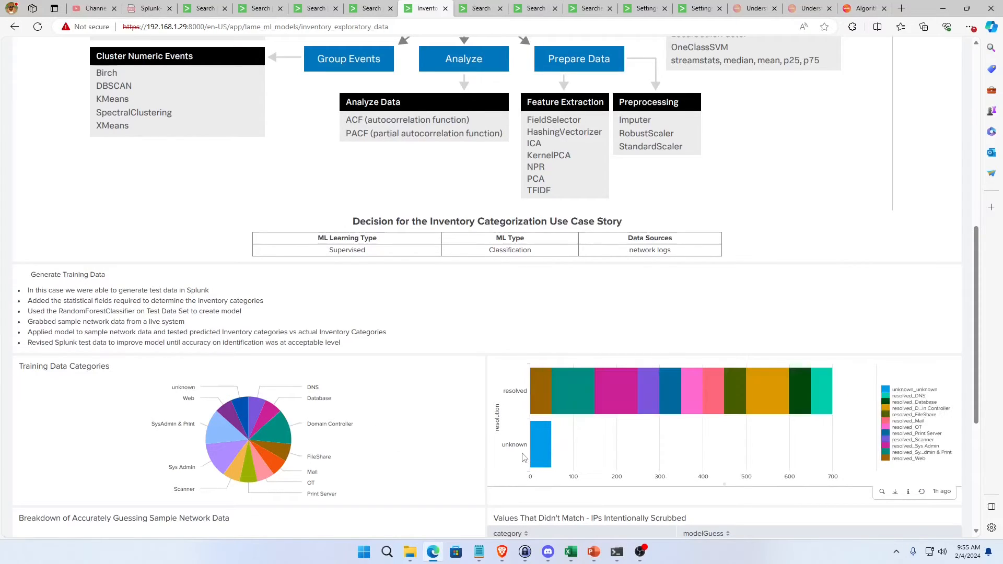
scroll(407, 444, "down", 2)
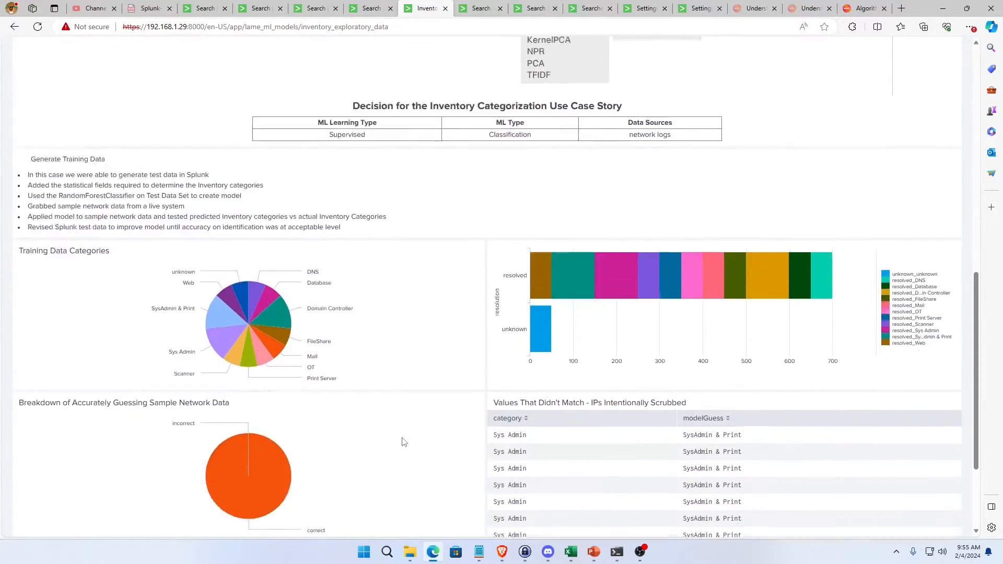
scroll(313, 340, "up", 3)
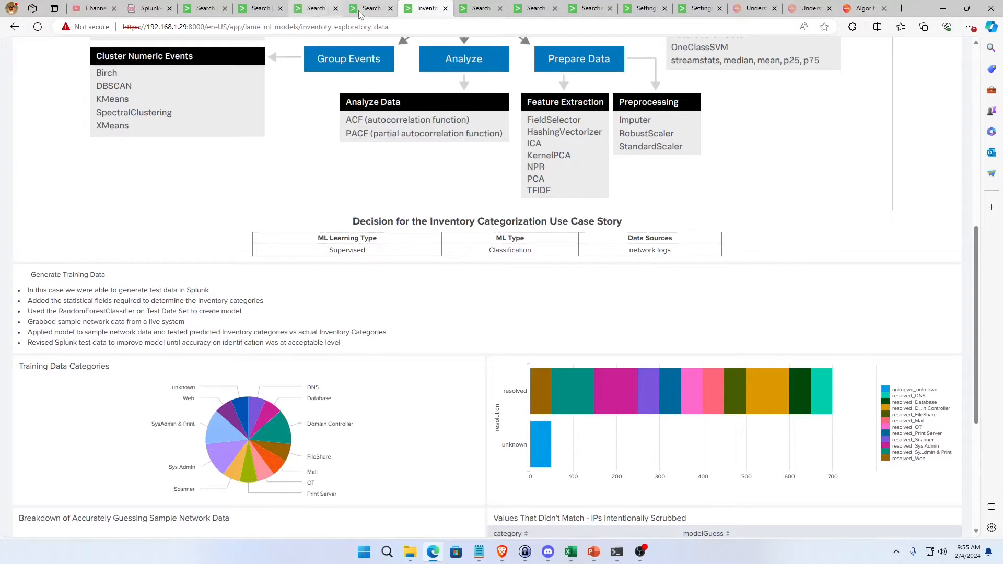
Revisit the RandomForestClassifier fit search and the testInventoryClassifier apply search, and return to the inventory dashboard.
left_click(261, 9)
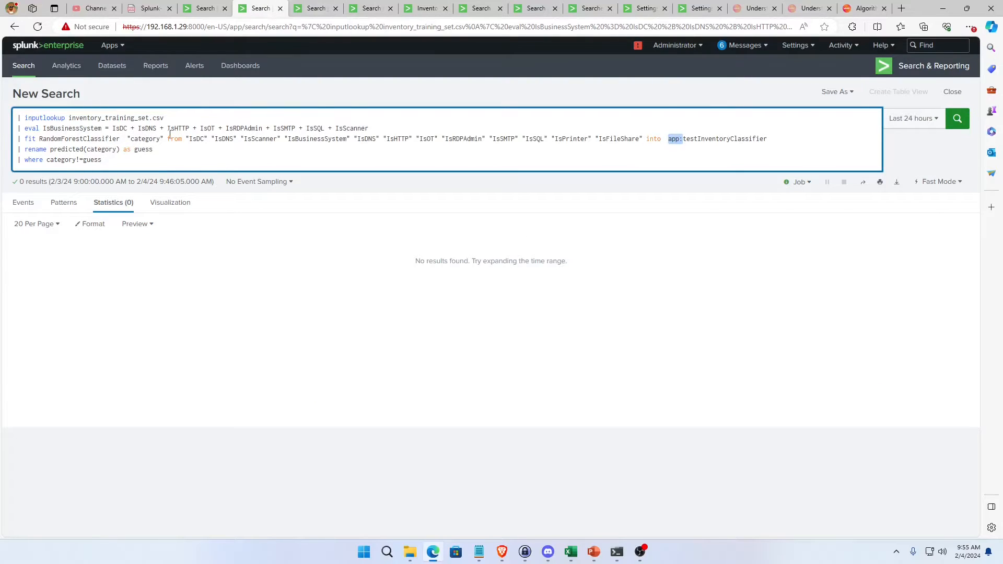
left_click(316, 8)
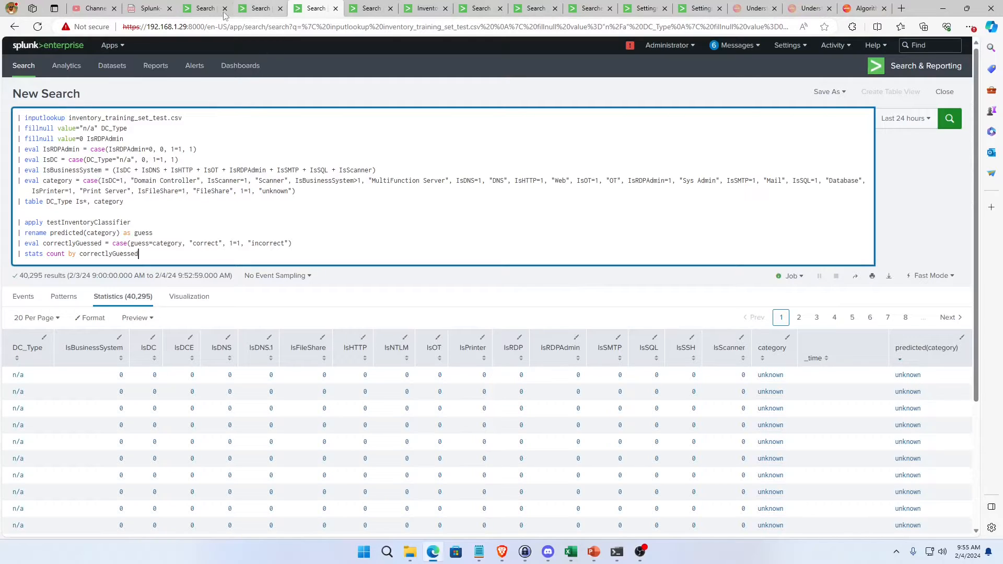
left_click(422, 8)
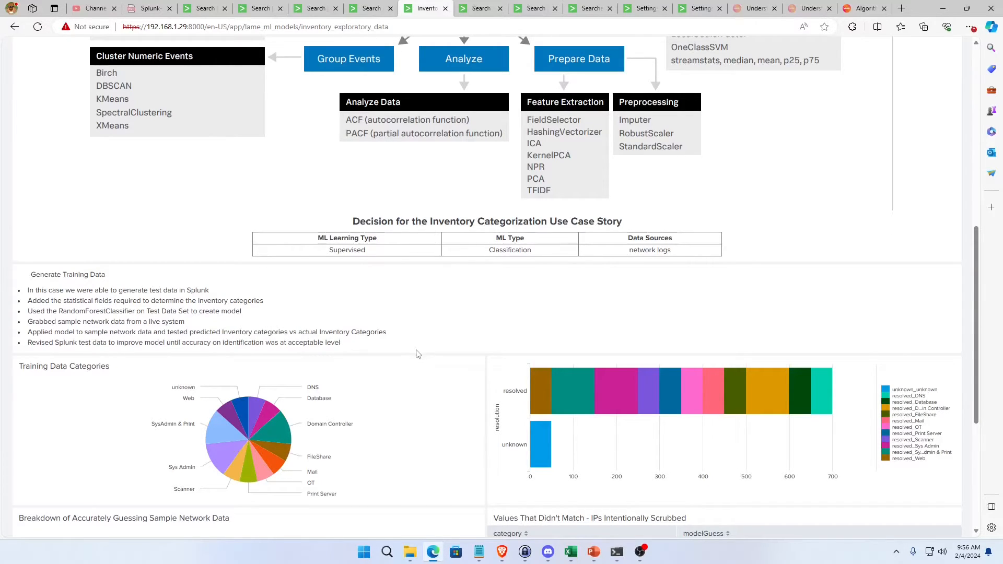
Examine the accurate-guess breakdown pie, and compare category with modelGuess in the first row of the Values That Didn't Match table.
scroll(413, 355, "down", 5)
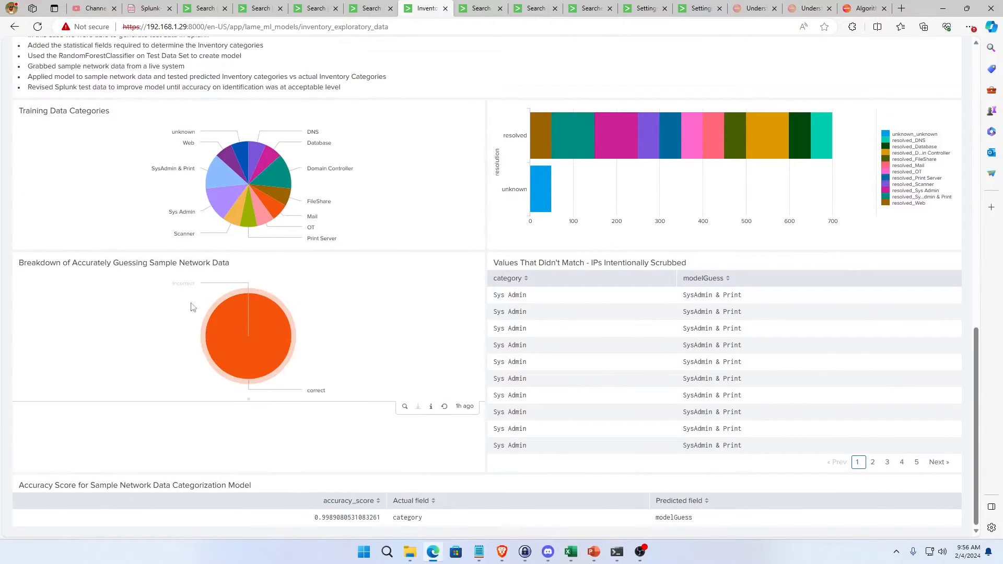
mouse_move(264, 362)
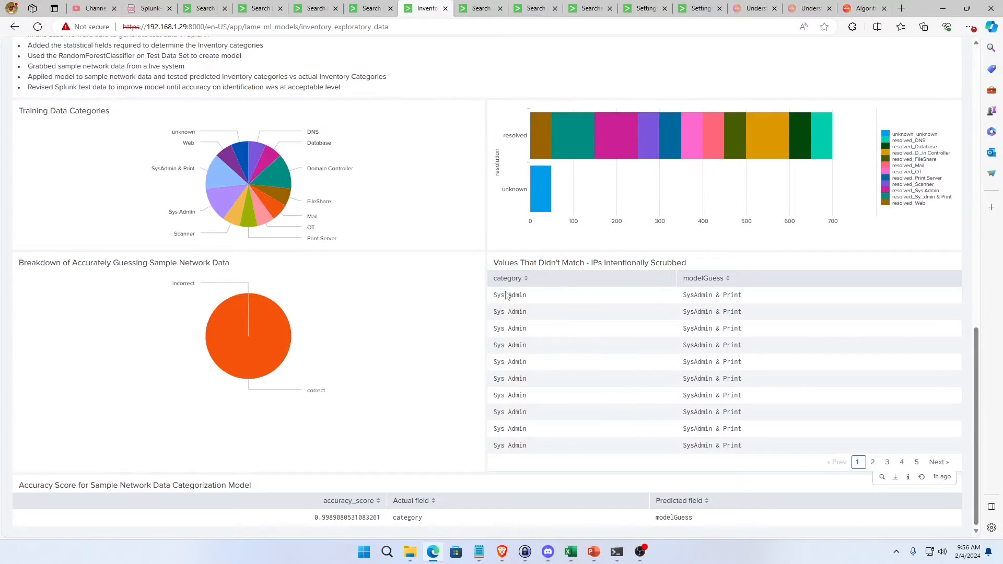
left_click_drag(528, 296, 494, 304)
left_click(582, 317)
left_click_drag(527, 298, 493, 302)
left_click_drag(686, 294, 743, 296)
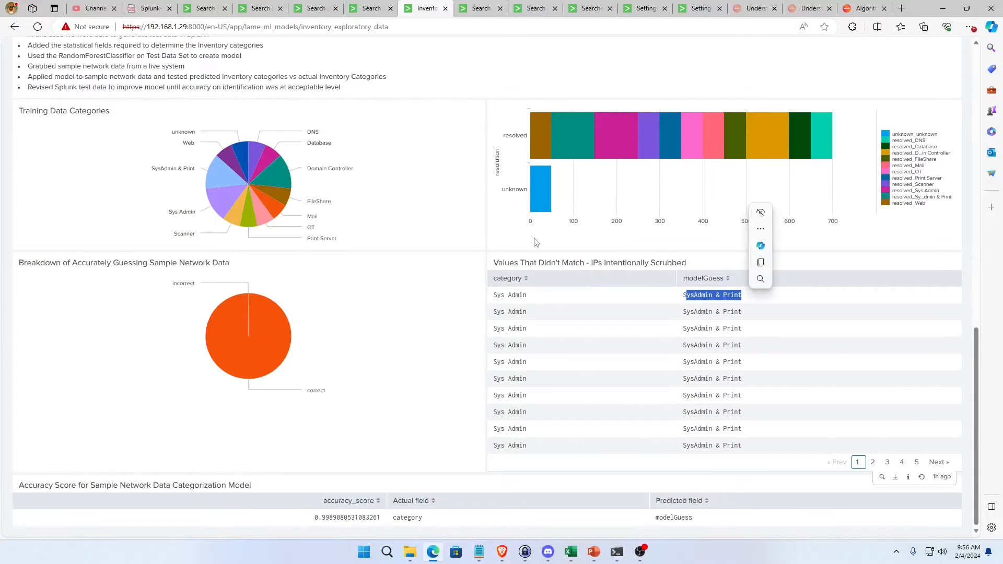
Review the accuracy_score search, the end of the makeresults training search and the test search, and return to the dashboard.
left_click(370, 9)
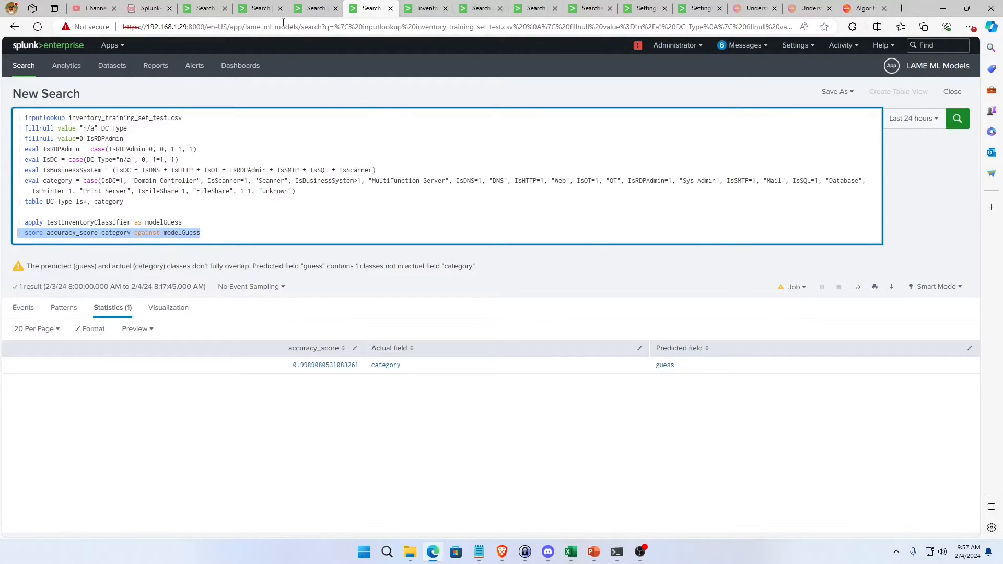
left_click(200, 9)
scroll(204, 319, "down", 6)
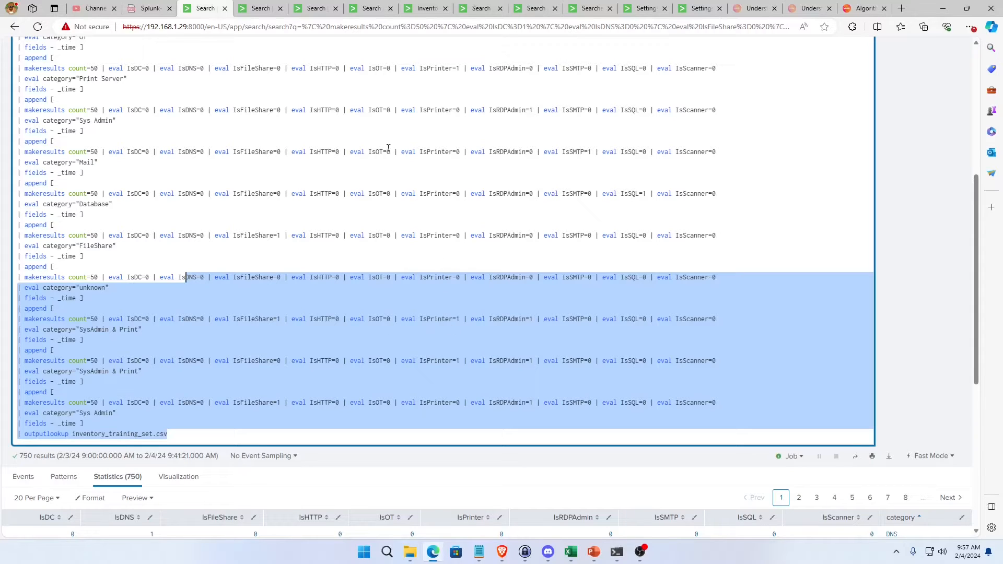
left_click(316, 9)
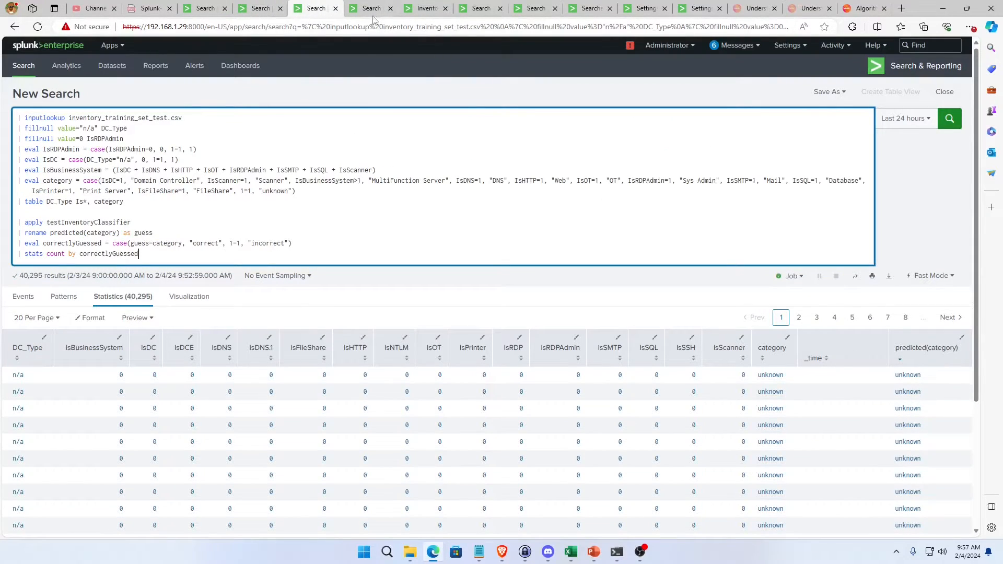
left_click(427, 9)
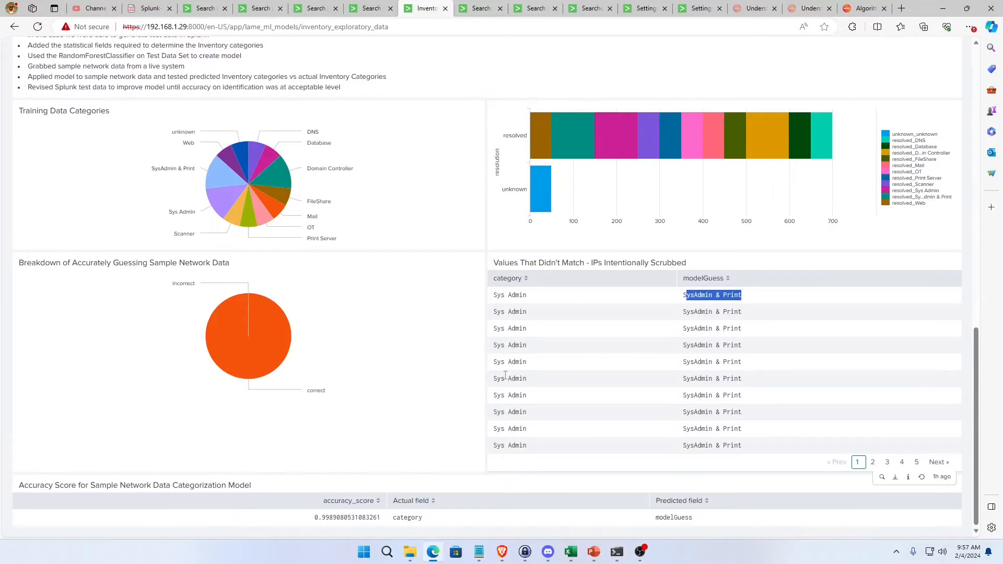
left_click_drag(528, 445, 493, 445)
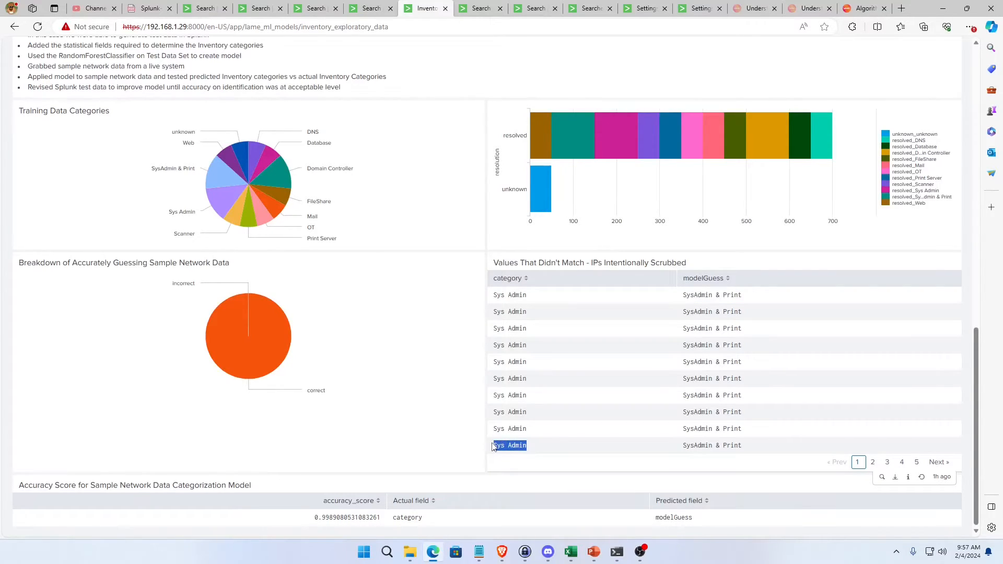
left_click(532, 425)
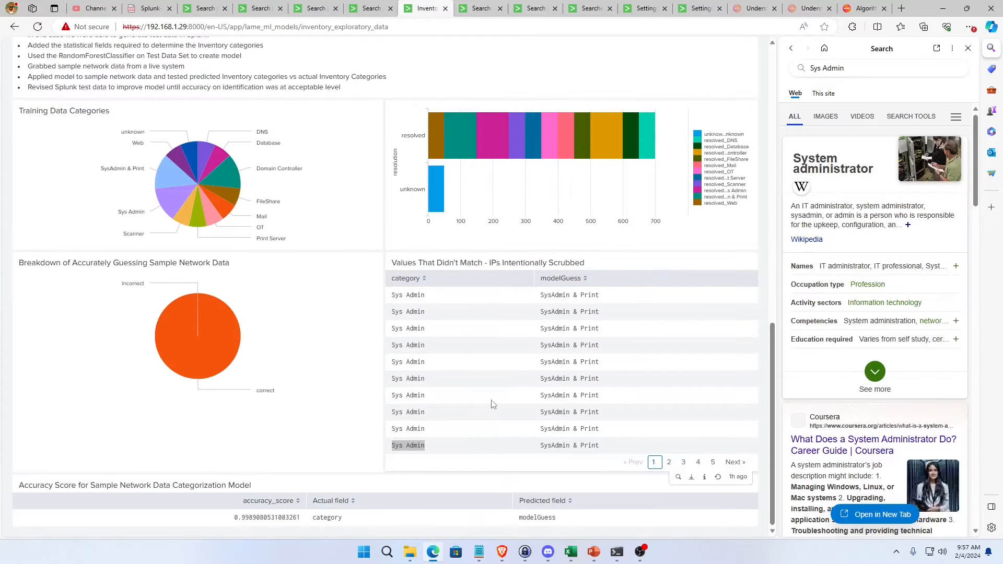
left_click(992, 49)
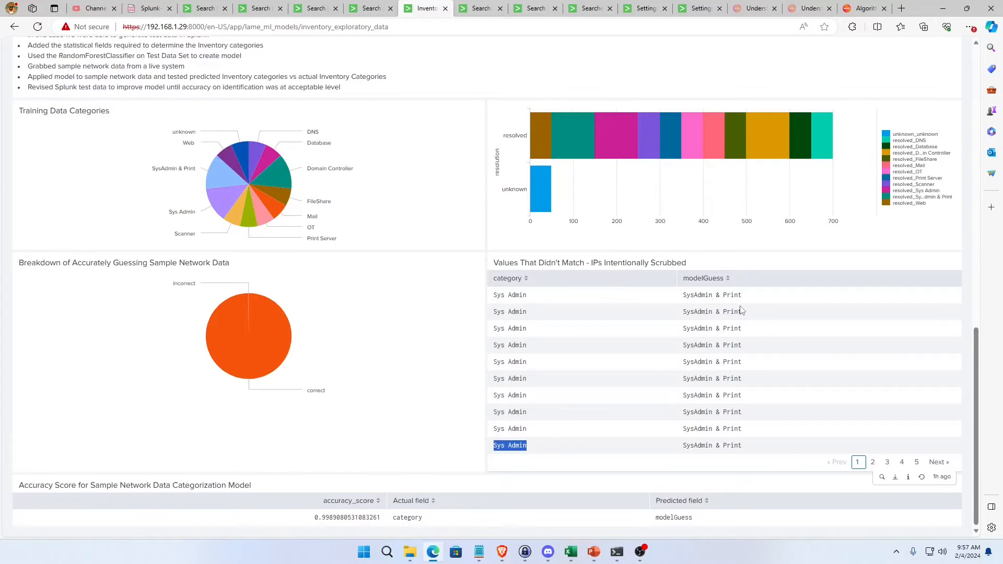
Page through the Values That Didn't Match table to page 5, and return to its first page.
left_click(888, 462)
left_click(902, 463)
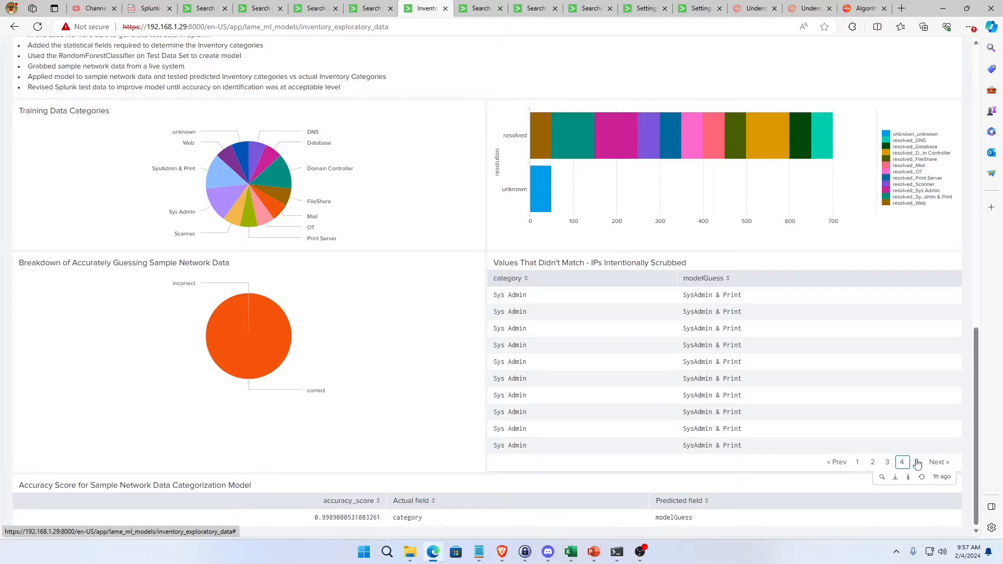
left_click(916, 463)
scroll(859, 365, "up", 1)
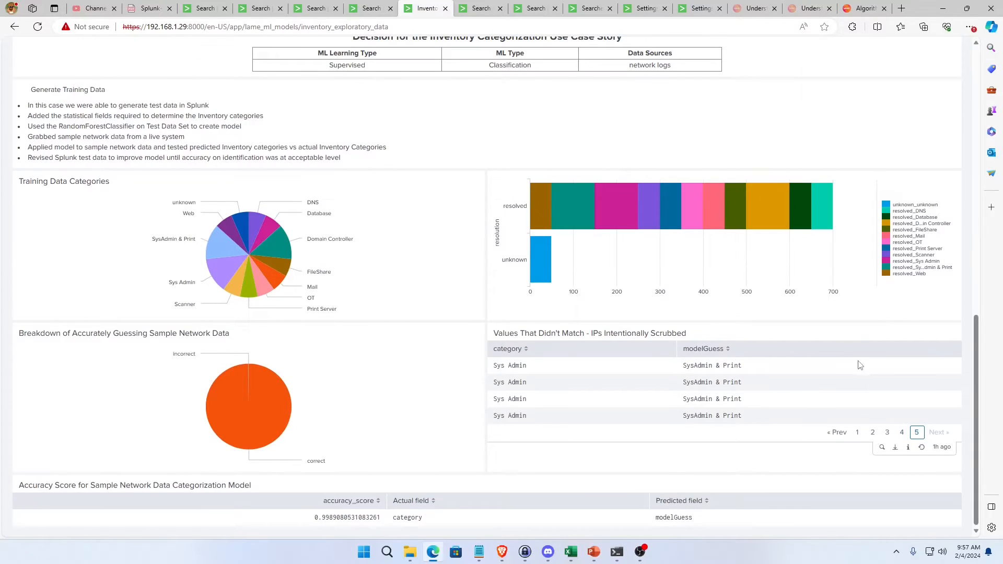
left_click(858, 431)
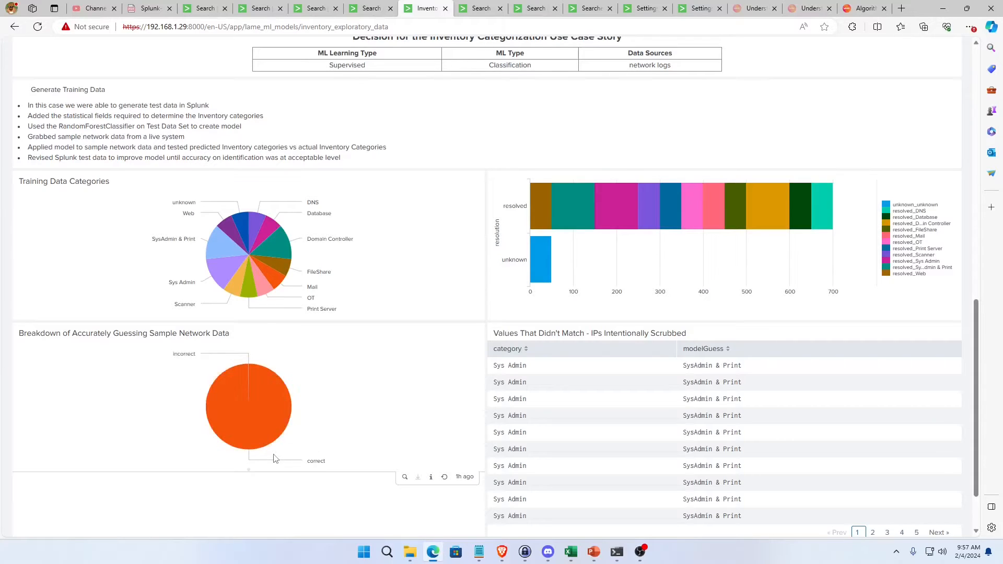
Sort the Values That Didn't Match table by modelGuess, and look over the accuracy score and training data panels.
scroll(607, 356, "down", 1)
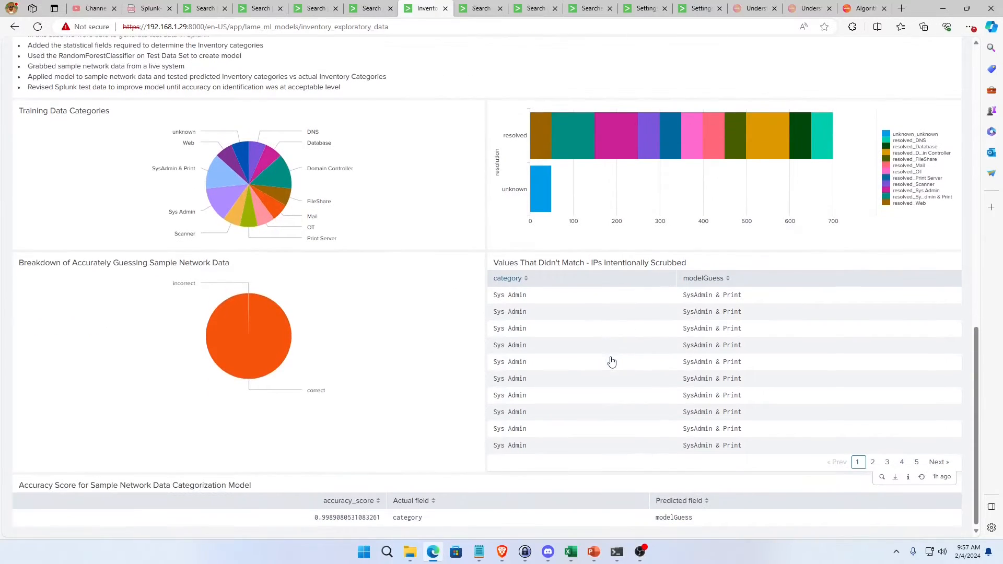
left_click(715, 281)
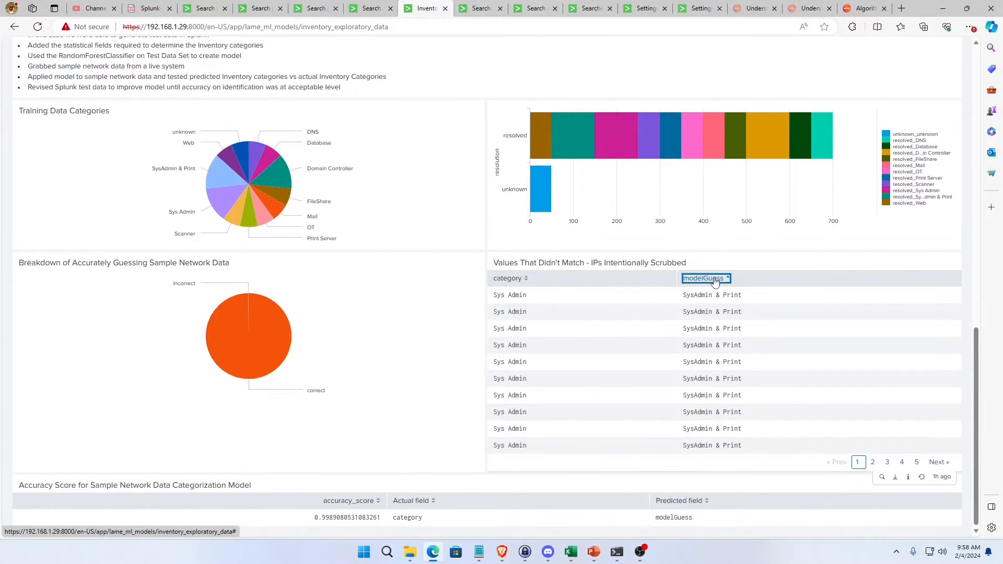
left_click(715, 281)
mouse_move(542, 202)
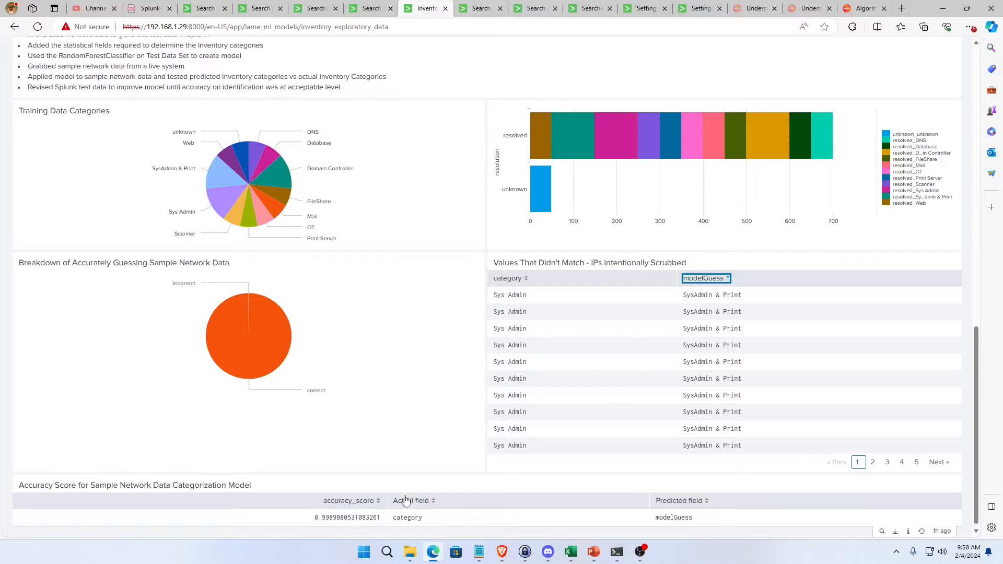
scroll(571, 370, "up", 3)
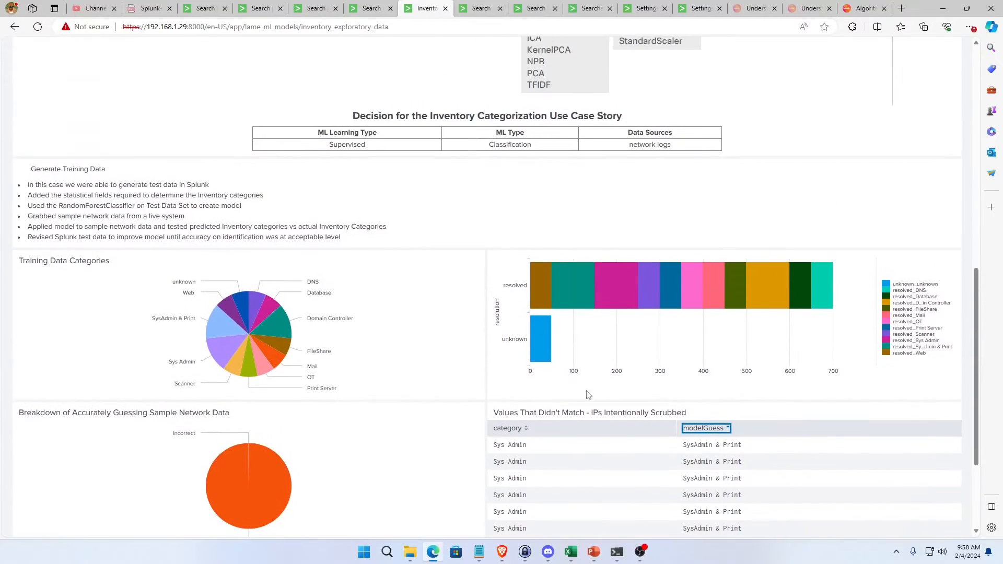
scroll(607, 434, "down", 3)
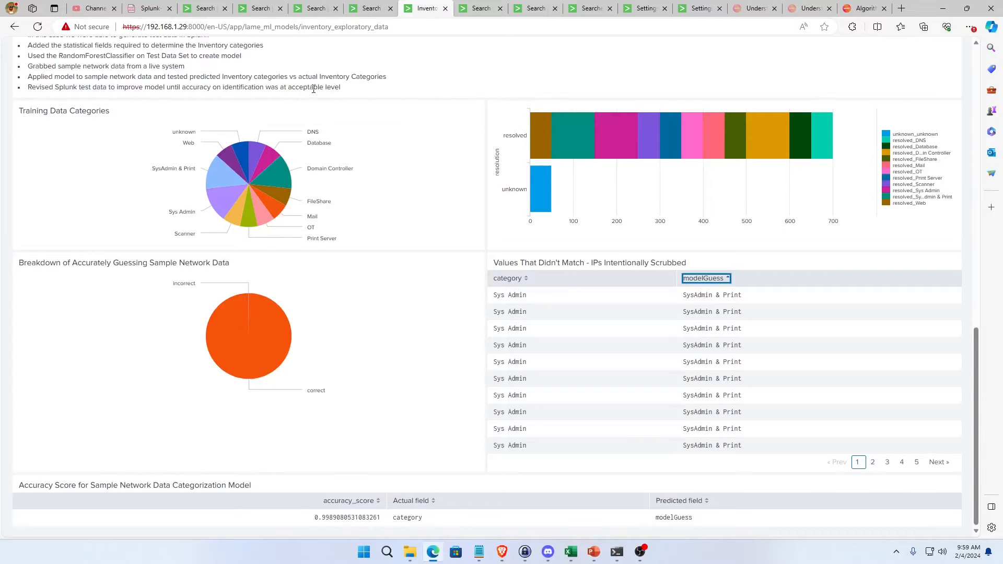
scroll(448, 179, "up", 4)
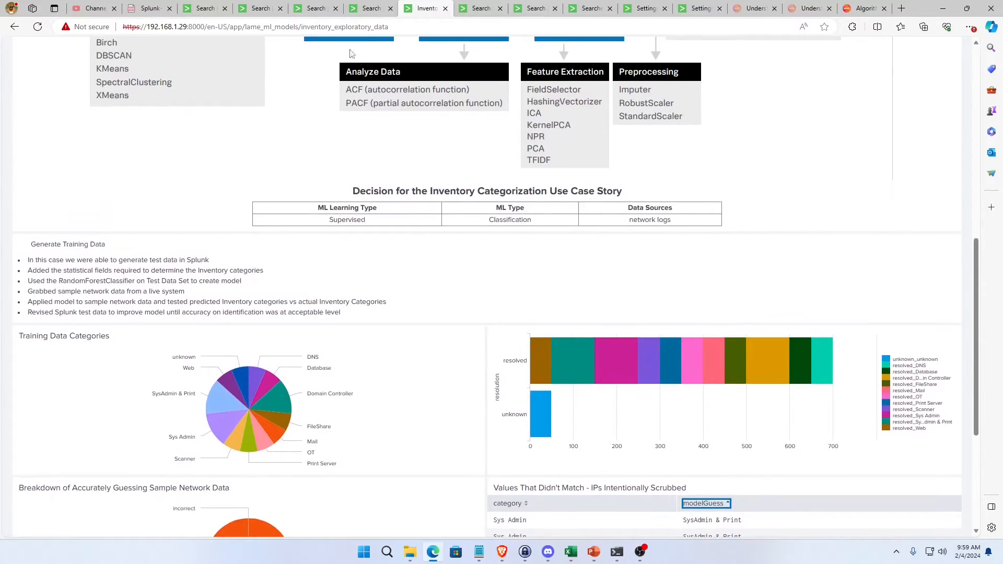
Check the accuracy_score search, and read through the category rows of the makeresults training search from end to start.
left_click(372, 9)
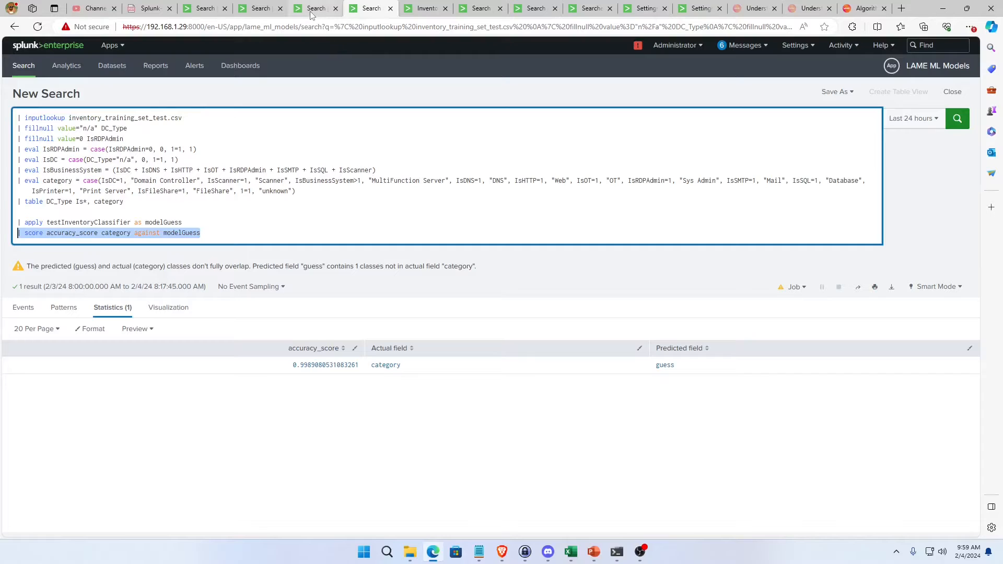
left_click(206, 8)
left_click(313, 251)
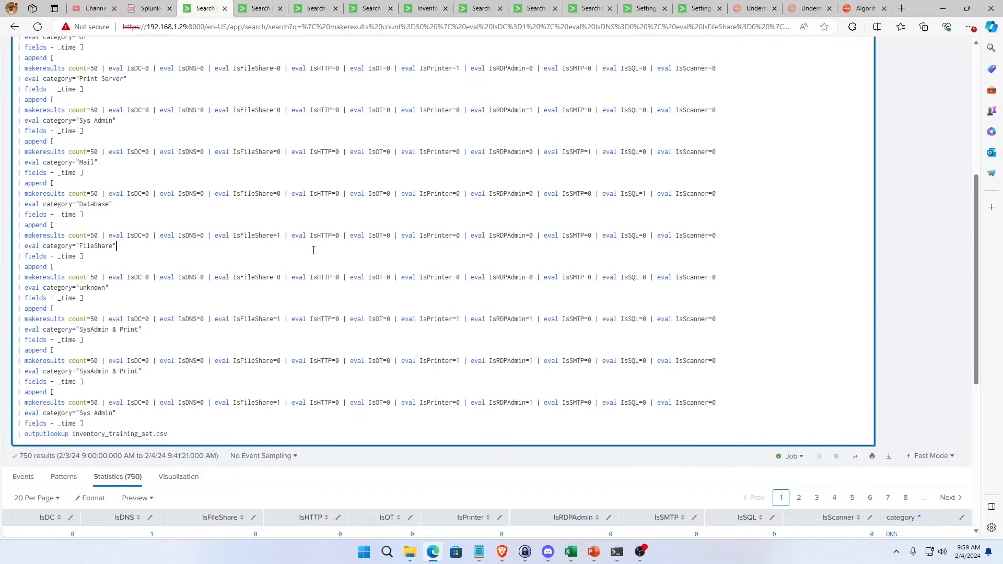
scroll(313, 251, "up", 3)
scroll(313, 250, "up", 2)
scroll(157, 193, "down", 10)
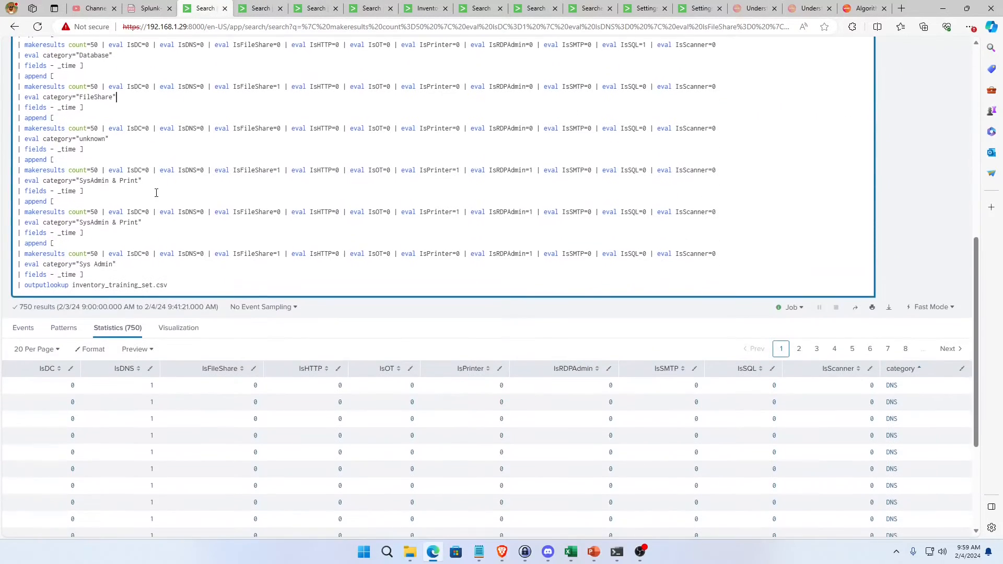
scroll(246, 239, "up", 10)
scroll(288, 320, "down", 5)
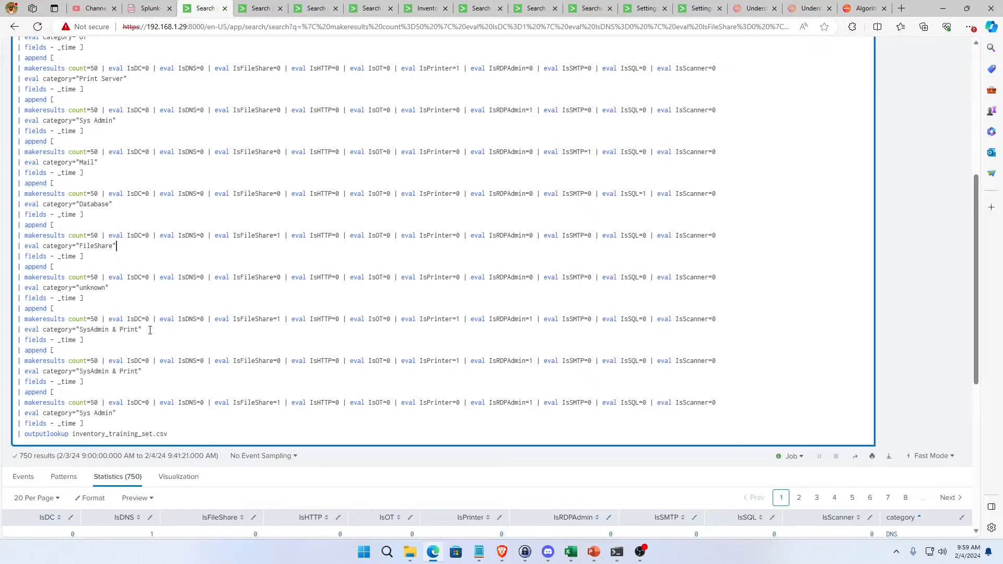
scroll(195, 296, "up", 5)
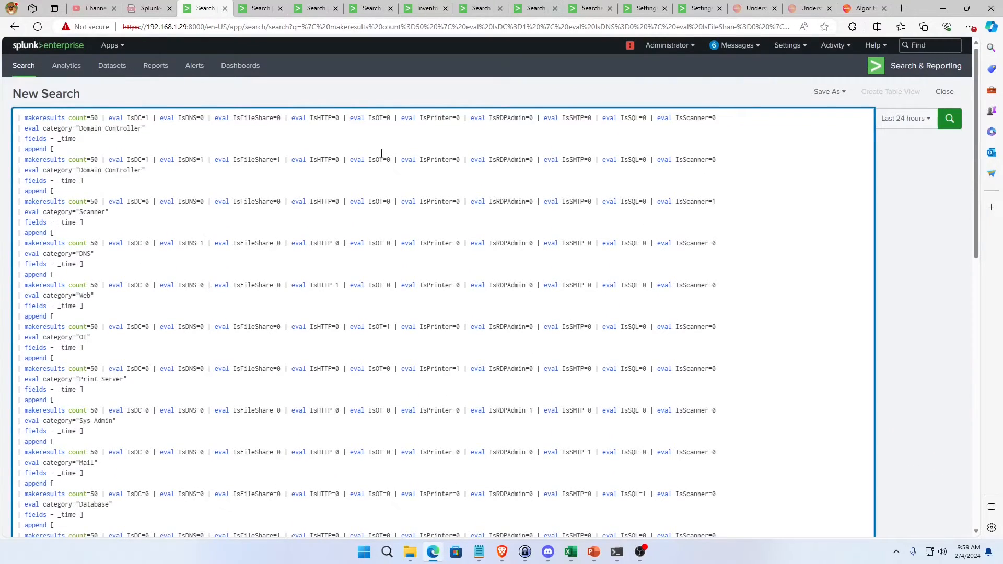
Set IsRDPAdmin to 1 in the first Domain Controller makeresults row of the training search.
left_click(530, 119)
key("Delete")
type("1")
scroll(517, 151, "down", 10)
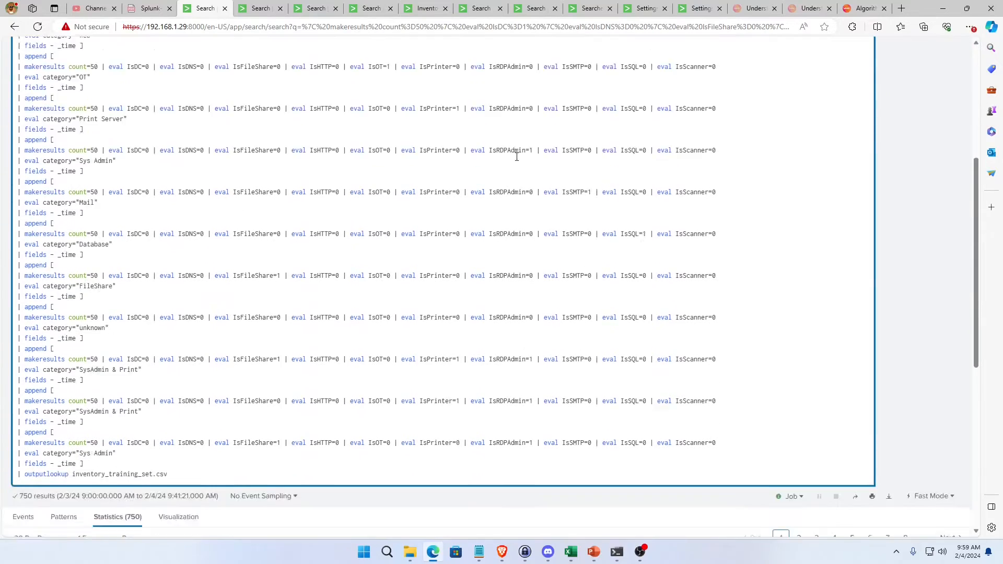
Review and rerun the makeresults training search to rewrite inventory_training_set.csv, and look over the Domain Controller rows.
scroll(501, 230, "up", 10)
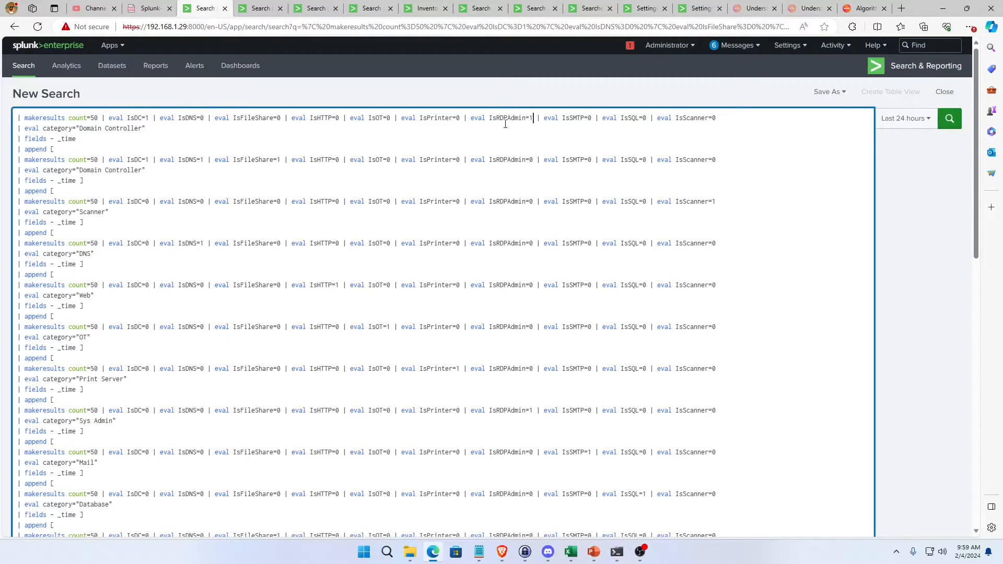
scroll(490, 359, "down", 10)
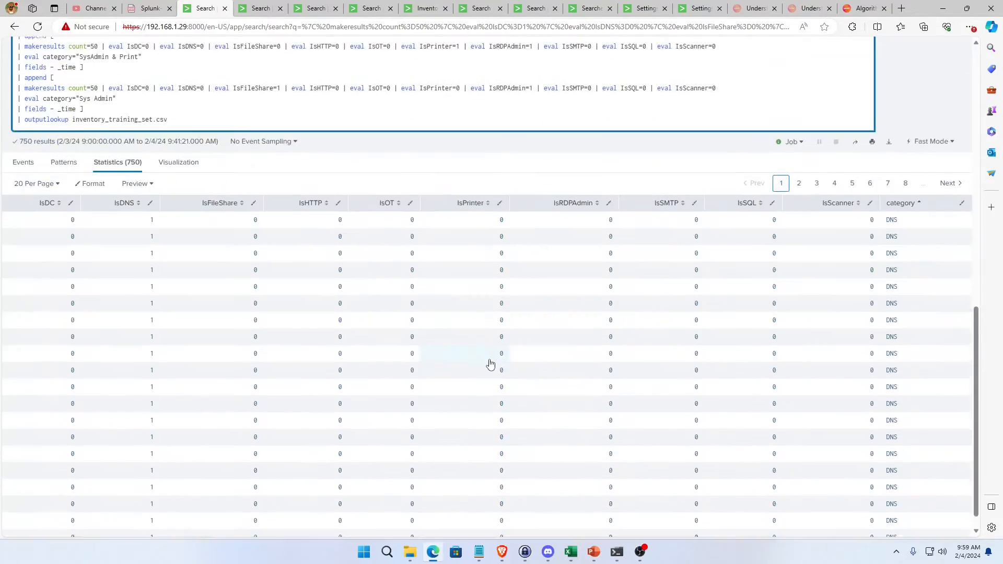
scroll(425, 354, "up", 5)
scroll(386, 329, "up", 2)
scroll(361, 308, "down", 3)
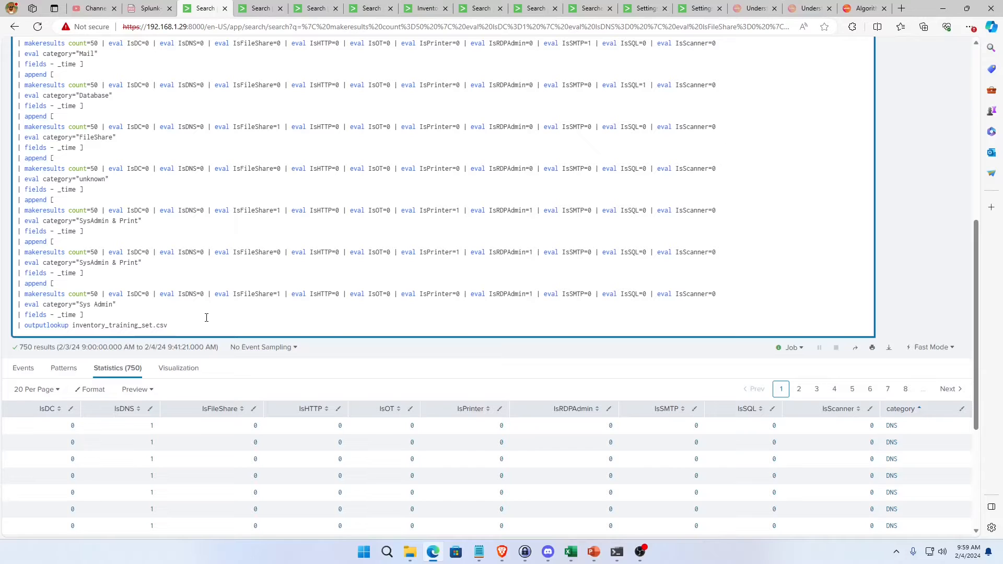
key("Return")
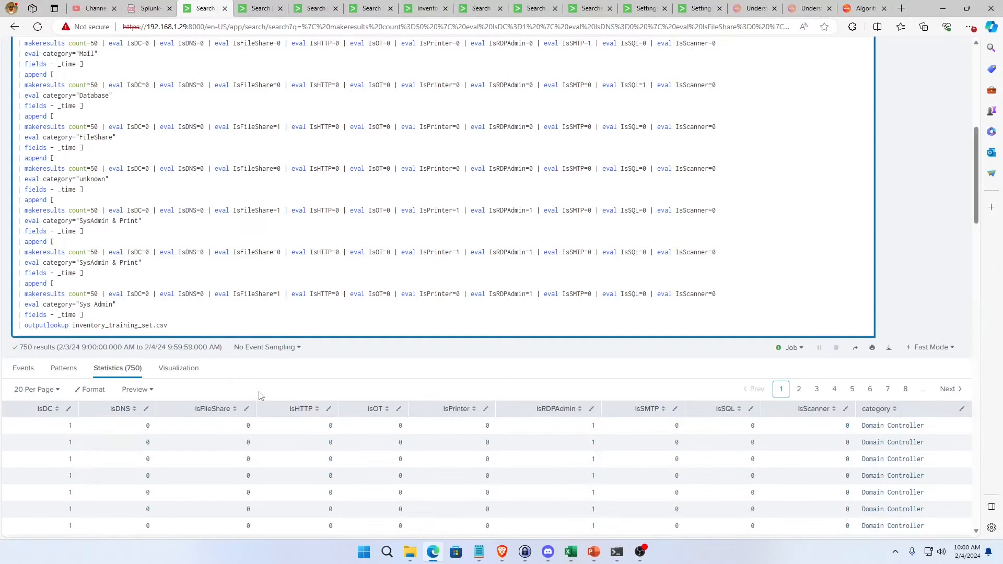
scroll(305, 435, "down", 4)
scroll(305, 435, "up", 2)
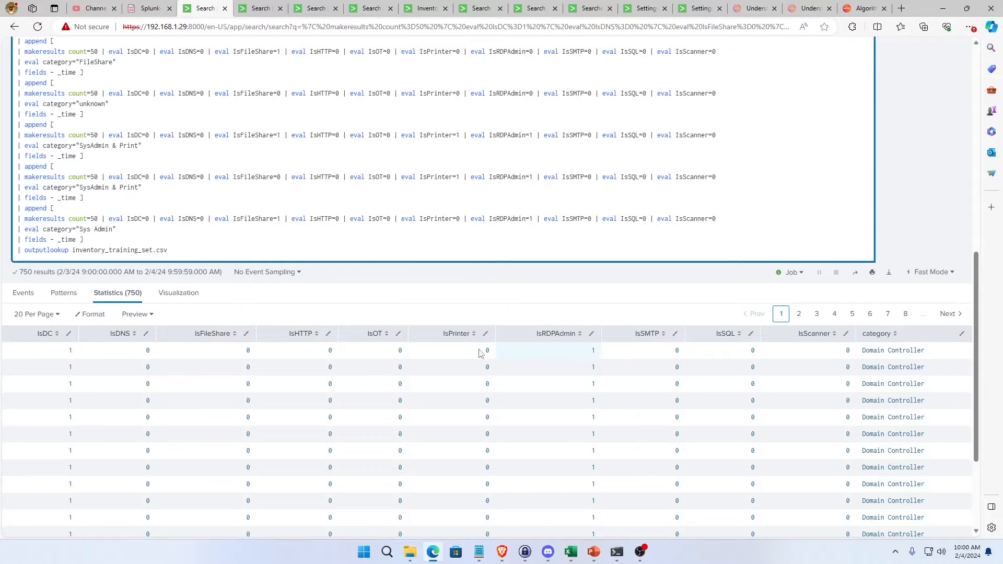
scroll(288, 145, "up", 5)
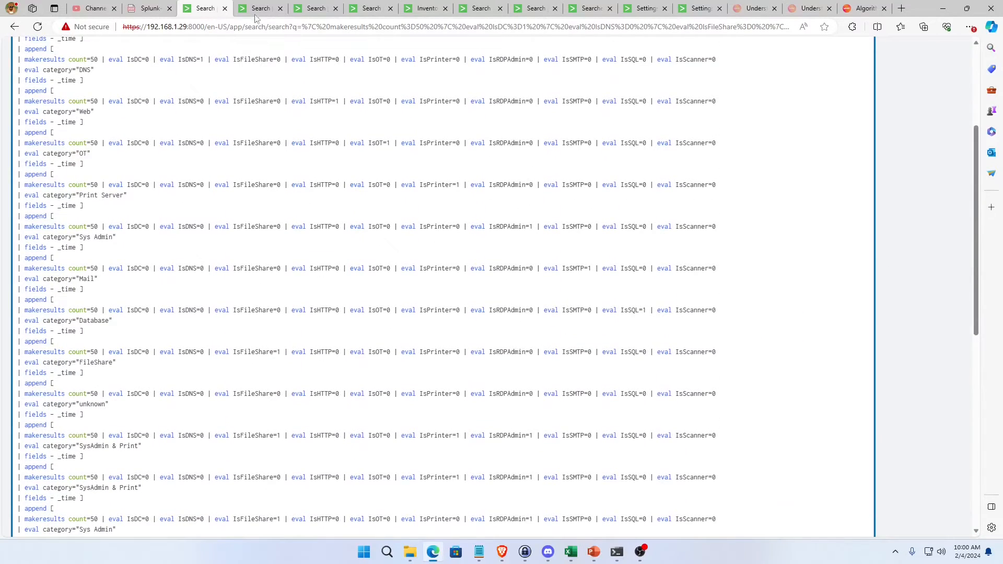
Rerun the RandomForestClassifier fit search on inventory_training_set.csv to retrain app:testInventoryClassifier.
left_click(256, 14)
left_click(121, 161)
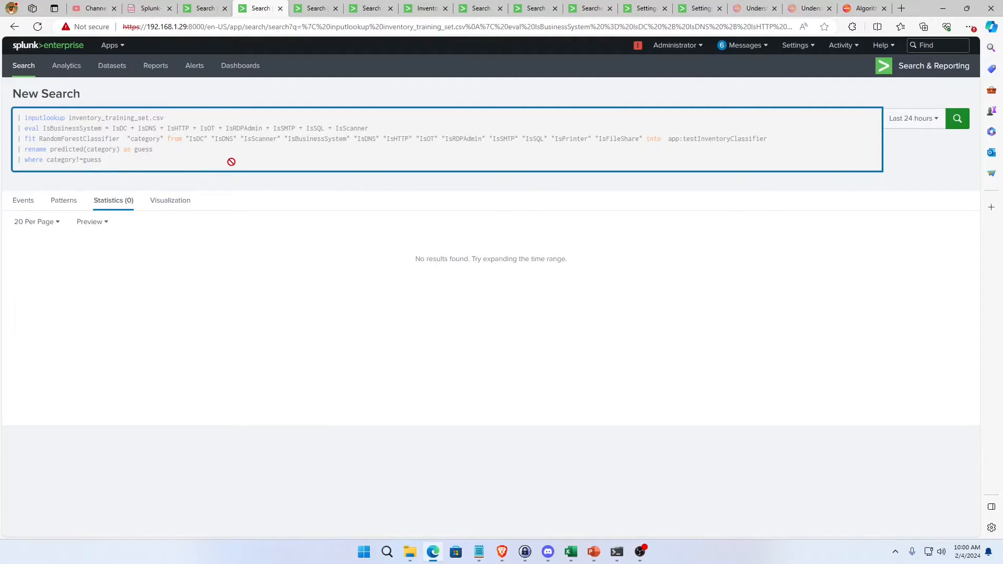
key("Return")
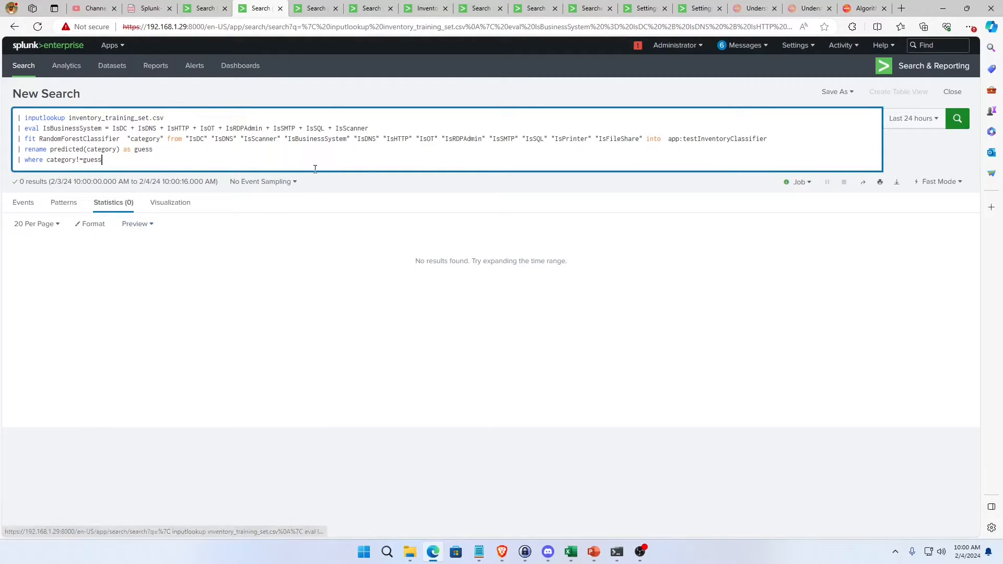
Replace the test search's lines after apply testInventoryClassifier with the fit search's "rename predicted(category) as guess" and "where category!=guess", and run it.
left_click(322, 13)
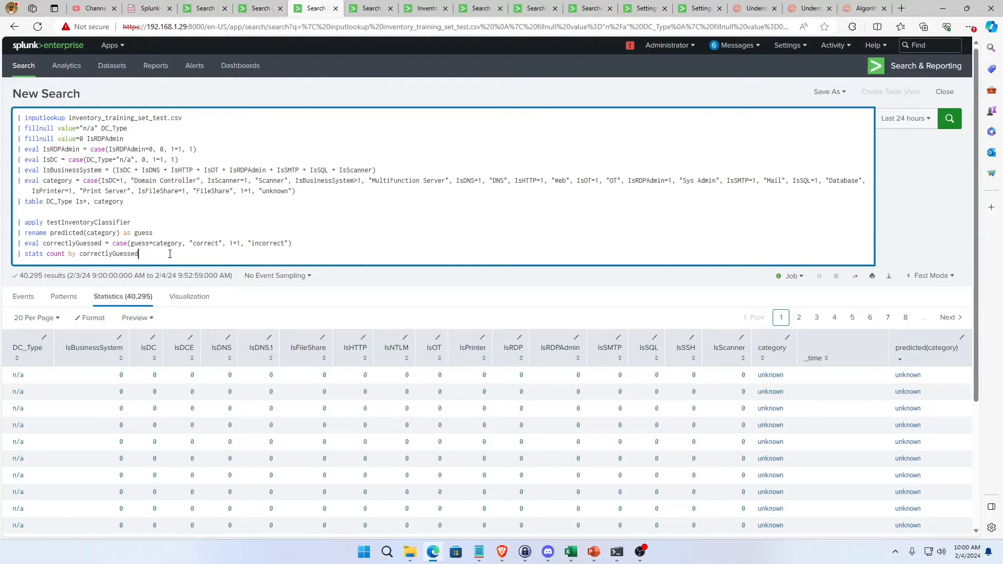
left_click(237, 11)
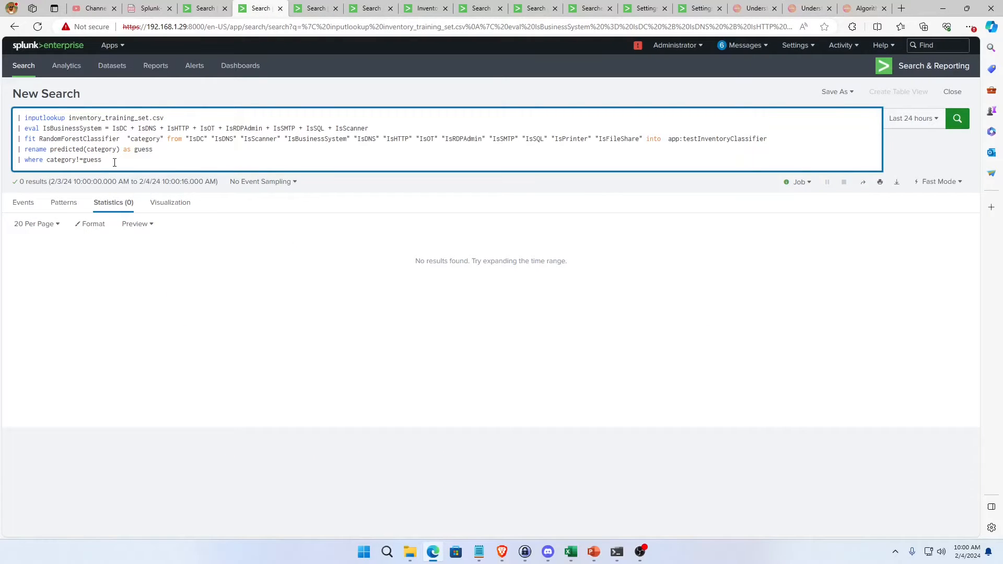
left_click_drag(114, 163, 16, 149)
key("ctrl+c")
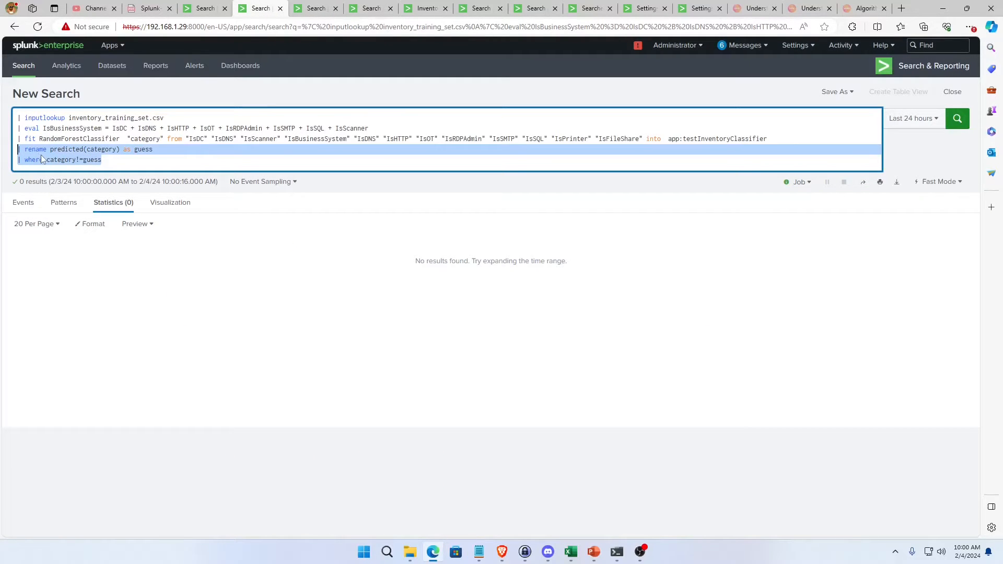
left_click(316, 12)
left_click_drag(151, 254, 15, 235)
key("ctrl+v")
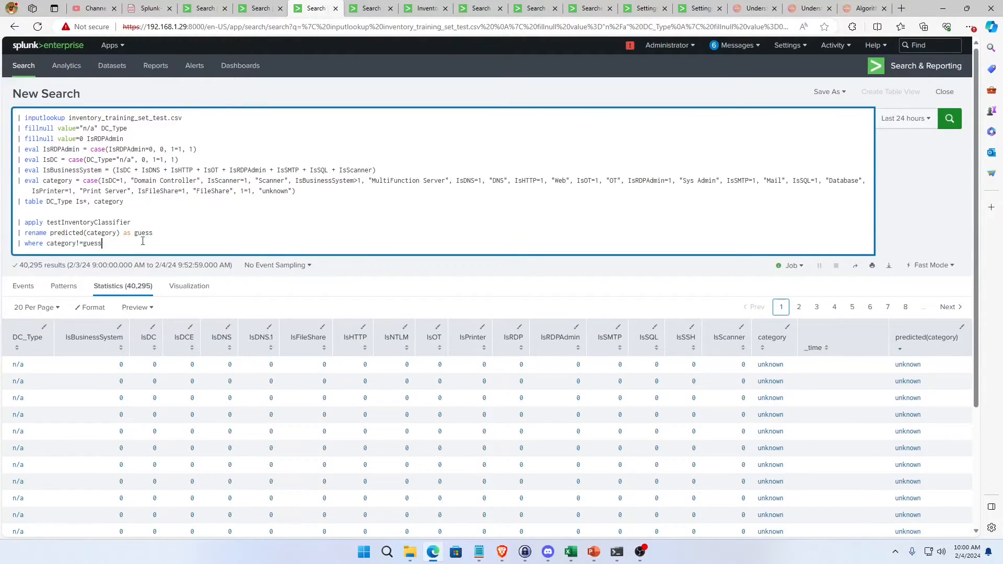
key("Return")
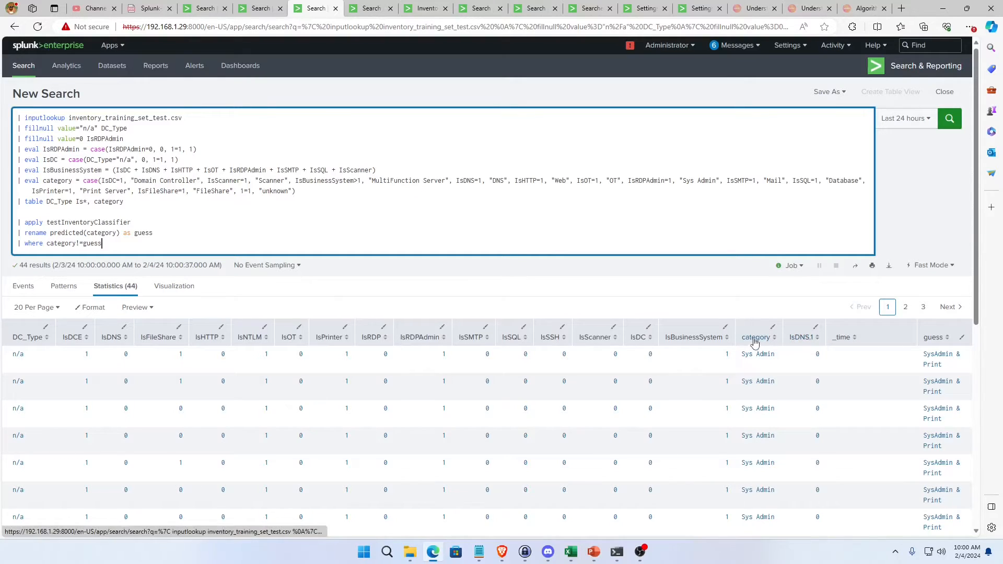
Sort the mismatched test results by guess, category and IsDC to examine which devices are misclassified.
left_click(935, 338)
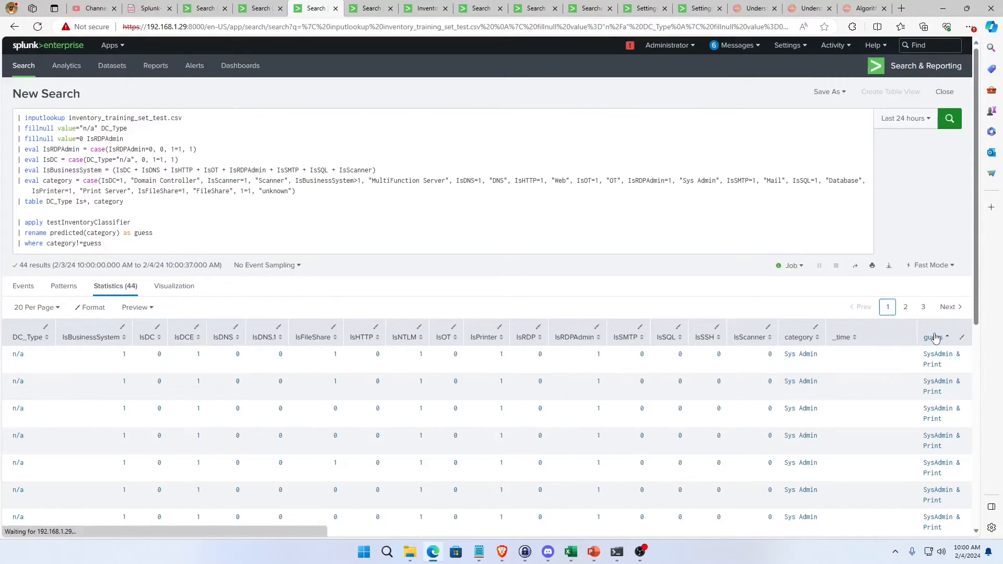
left_click(793, 338)
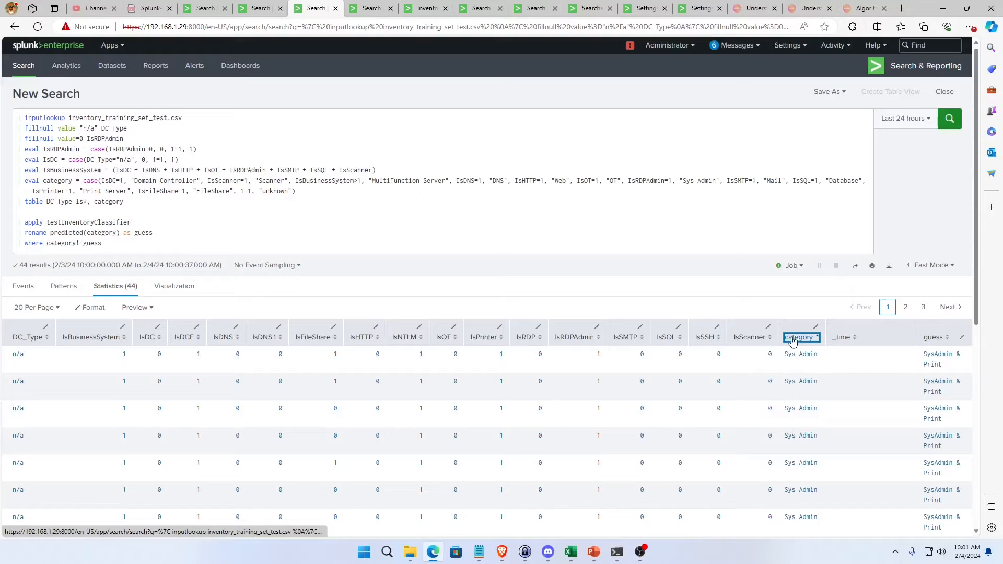
left_click(932, 338)
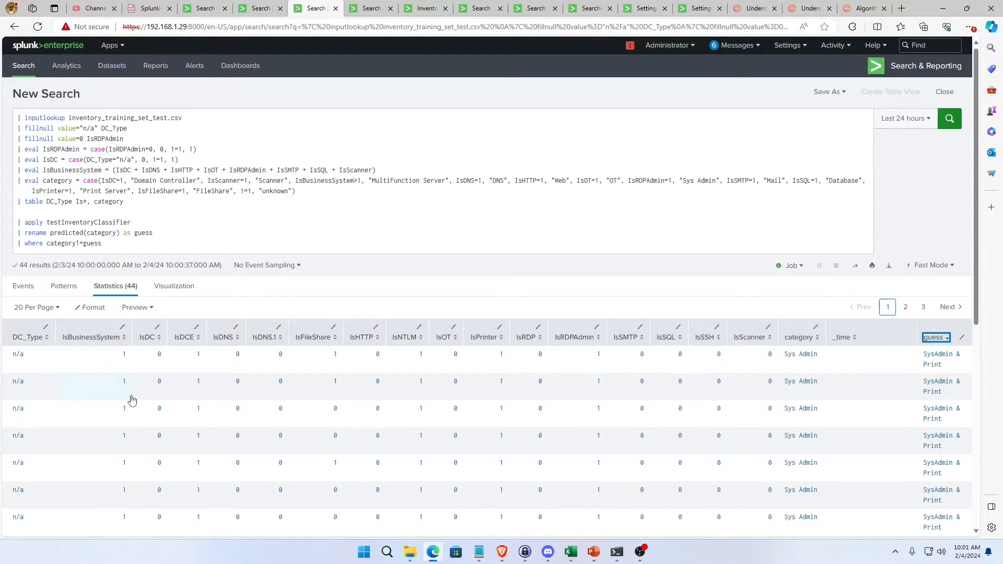
left_click(142, 341)
left_click(146, 341)
Read through the eval category case expression and the guess rename in the test search.
left_click_drag(302, 191, 17, 182)
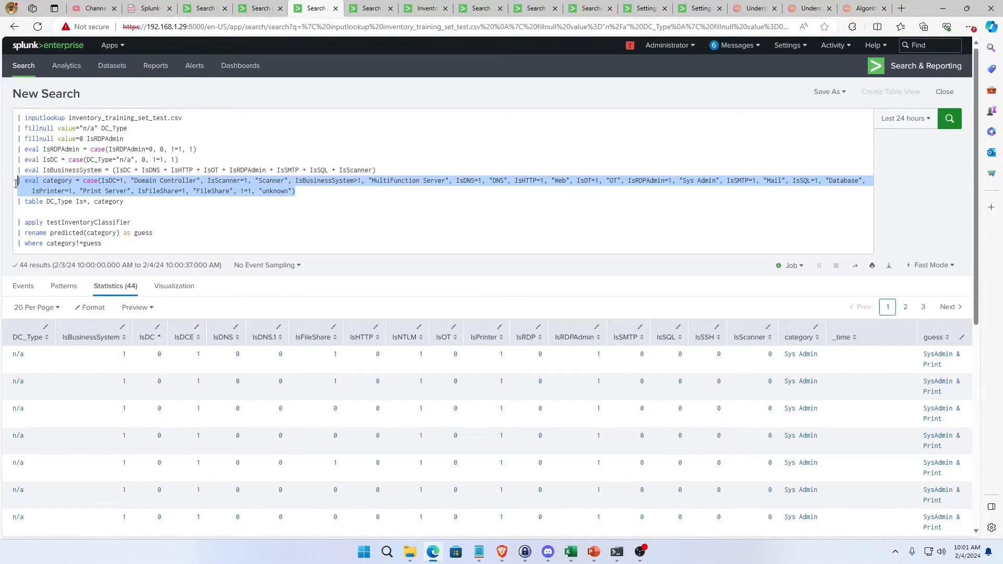
left_click(275, 202)
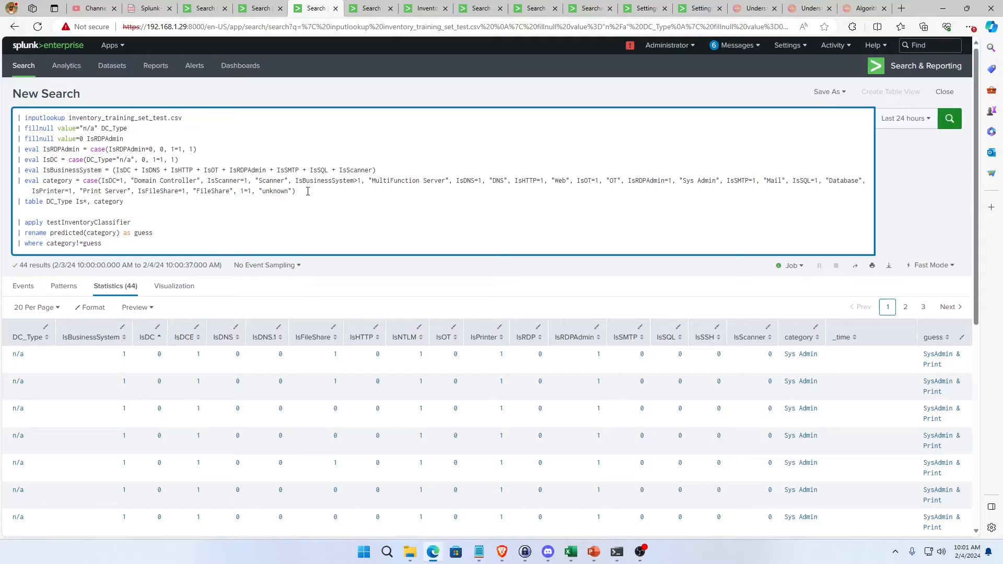
left_click_drag(308, 191, 16, 182)
left_click(95, 194)
left_click_drag(295, 191, 285, 191)
double_click(148, 233)
Replace the rename and where lines of the test search with "| search IsDC=1" and run it.
left_click_drag(105, 243, 15, 234)
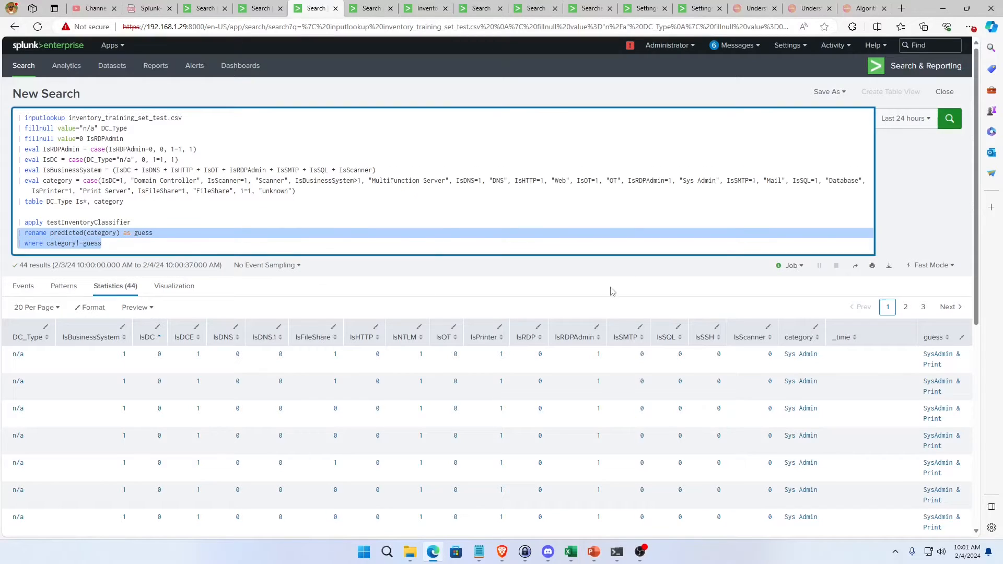
type("| se")
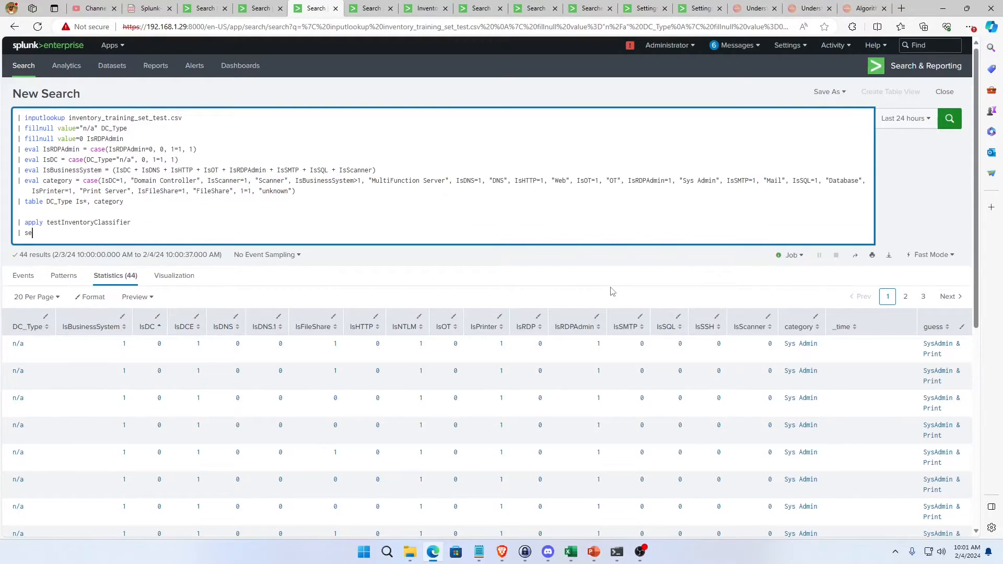
type("arch IsDC")
key("BackSpace")
type("=1")
key("Return")
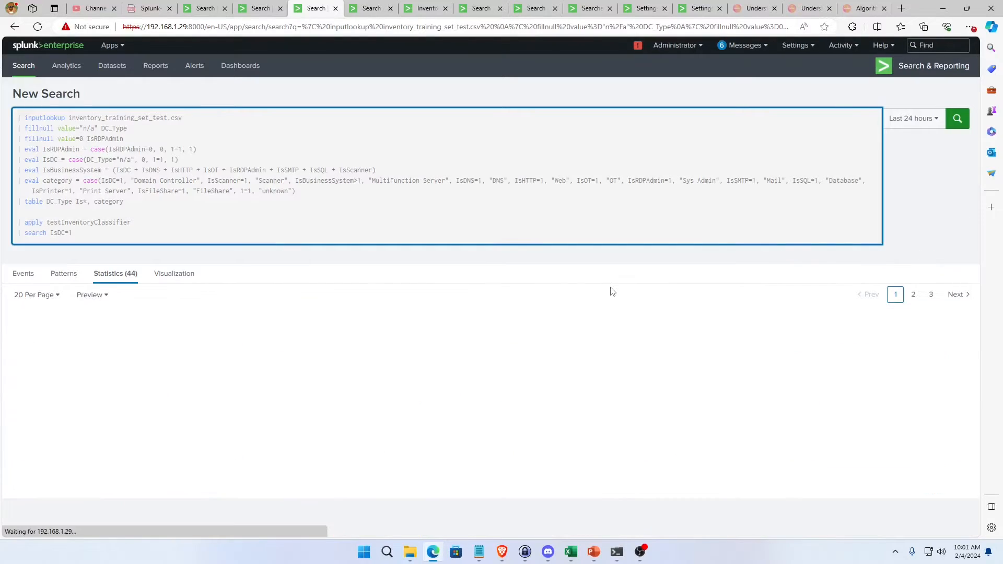
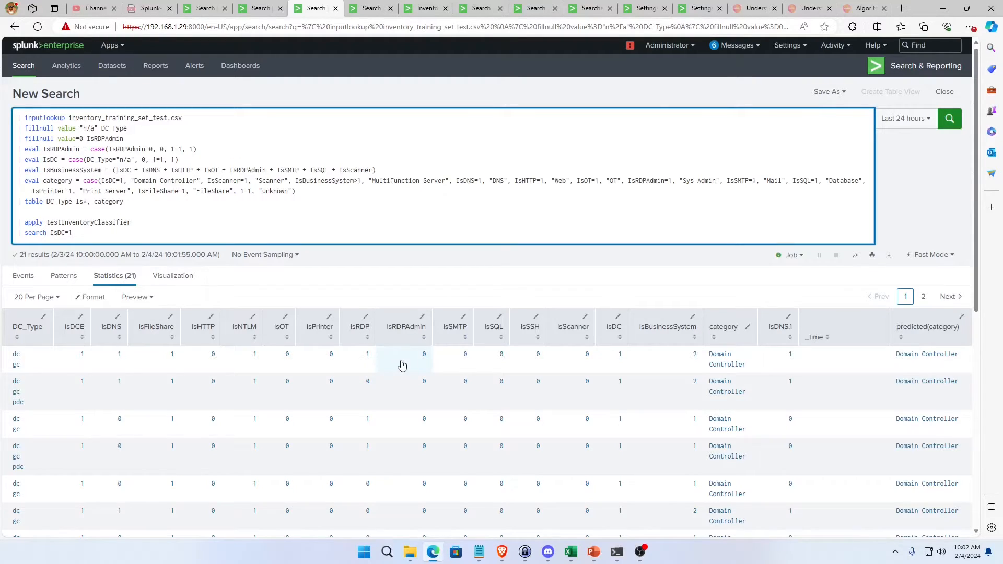
Examine the makeresults rows in the training-set search, comparing the Is* flags set for each category.
left_click(203, 11)
scroll(385, 162, "up", 1)
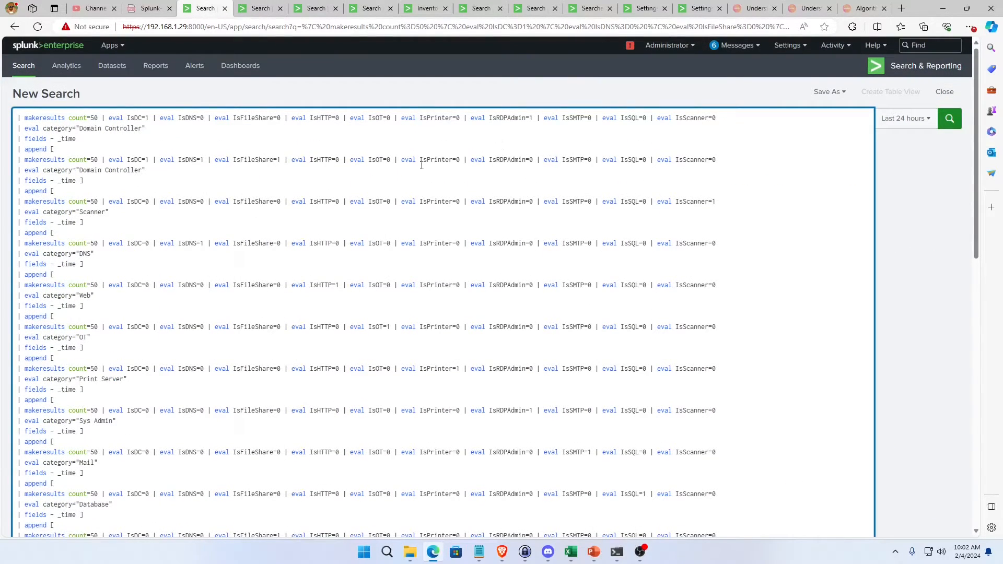
scroll(422, 165, "down", 15)
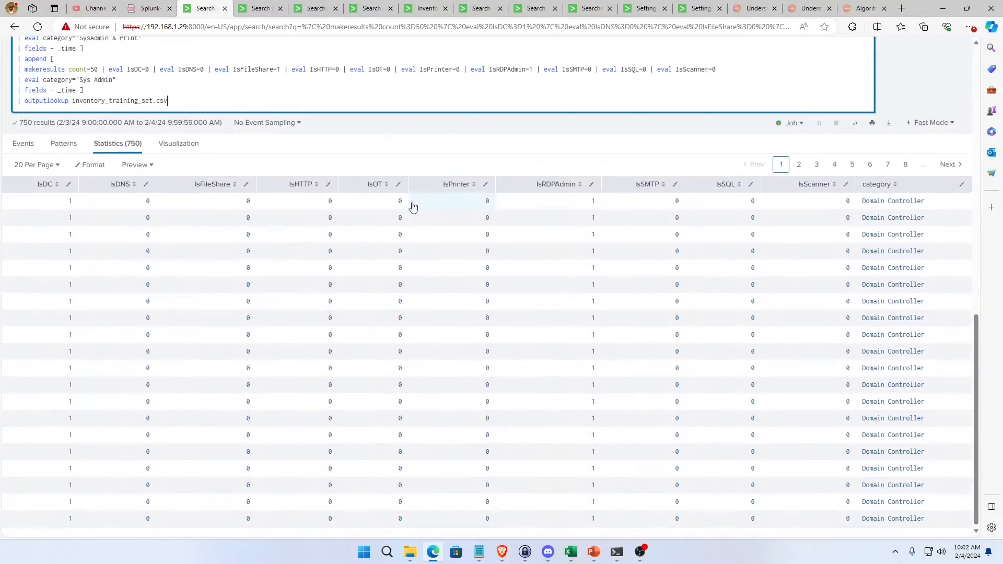
scroll(413, 207, "up", 15)
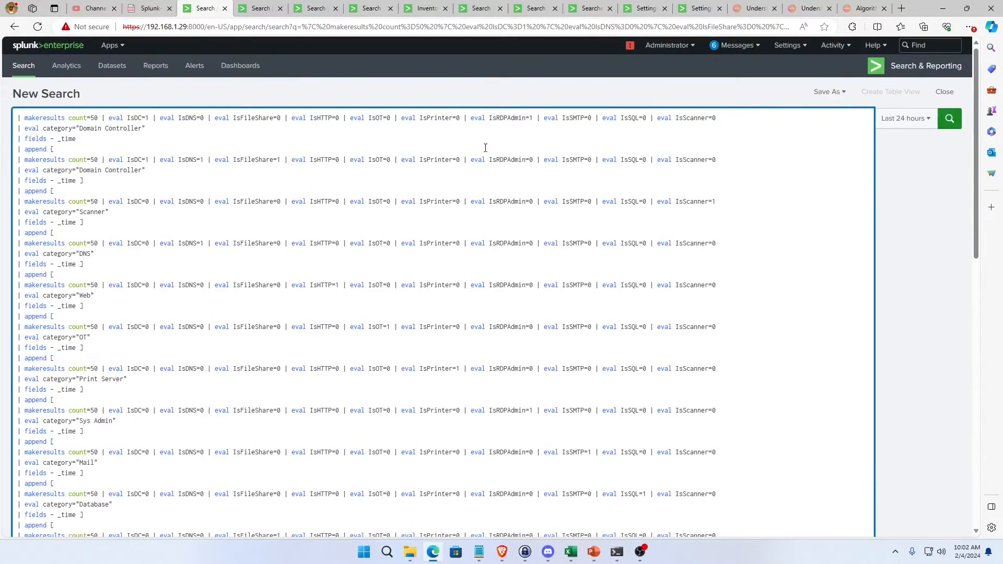
double_click(453, 160)
left_click(457, 159)
scroll(666, 386, "down", 9)
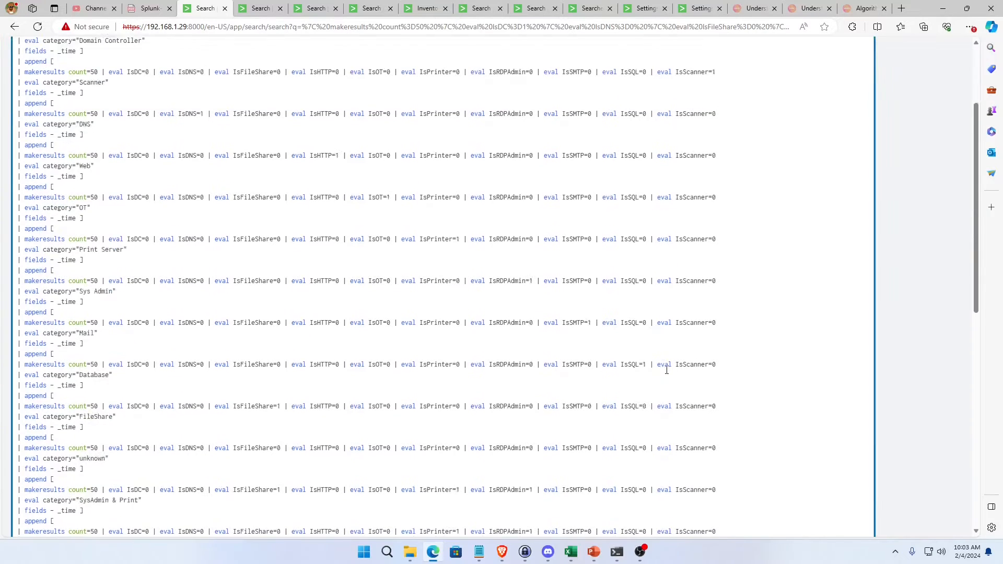
scroll(617, 360, "up", 4)
scroll(568, 351, "up", 5)
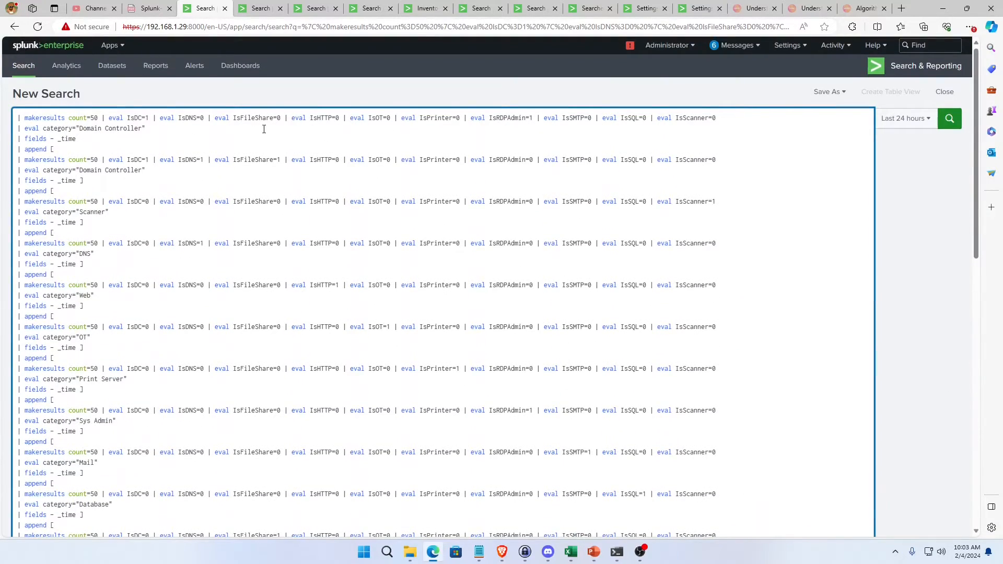
Set IsDC to 0 in the first makeresults line of the training-set search, the one with IsRDPAdmin=1.
left_click(393, 127)
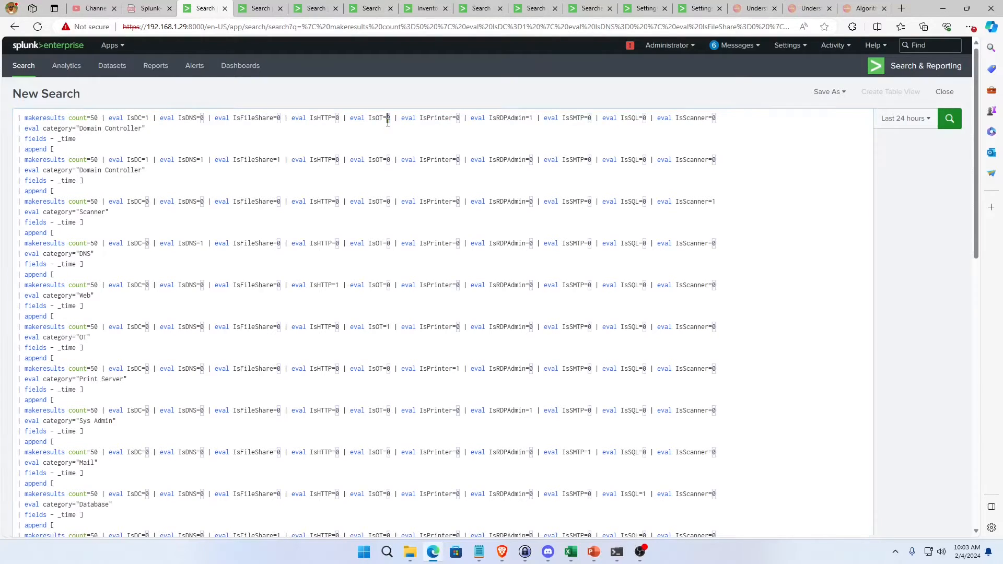
triple_click(388, 119)
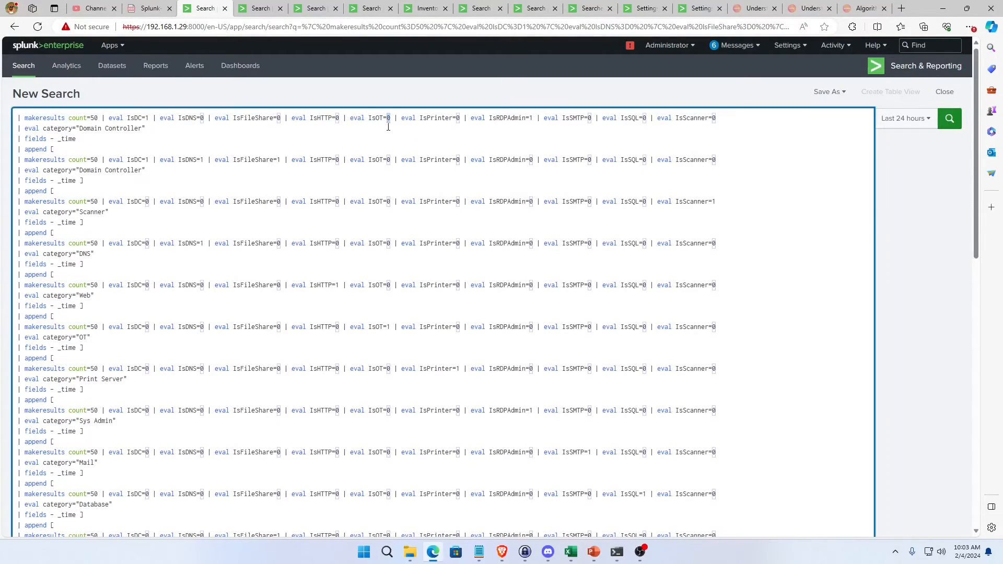
left_click(388, 123)
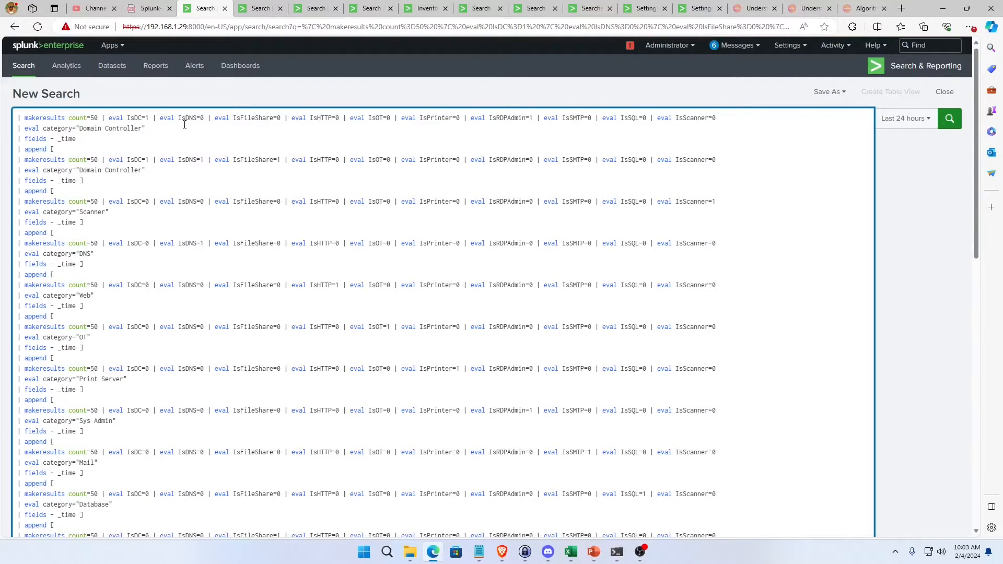
key("BackSpace")
type("0")
Review the whole edited training-set search, including the first Domain Controller, Web, and SysAdmin & Print entries, against the generated results table.
scroll(288, 355, "down", 10)
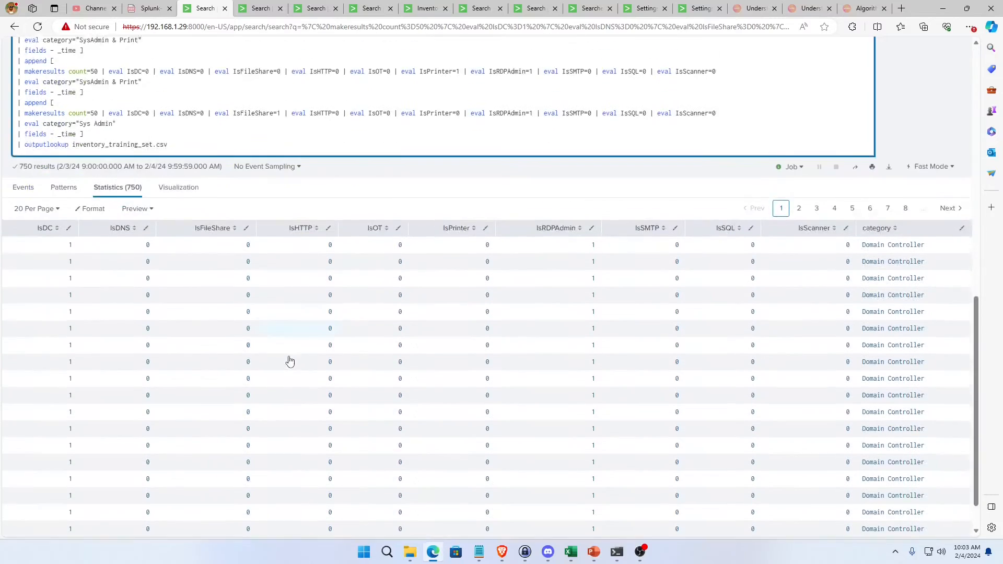
scroll(290, 360, "up", 10)
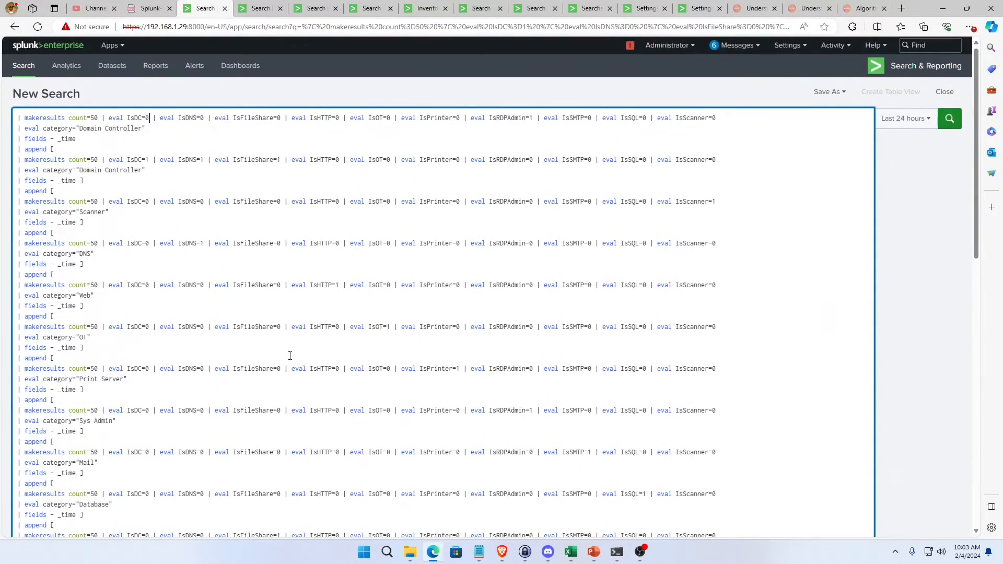
scroll(368, 287, "down", 5)
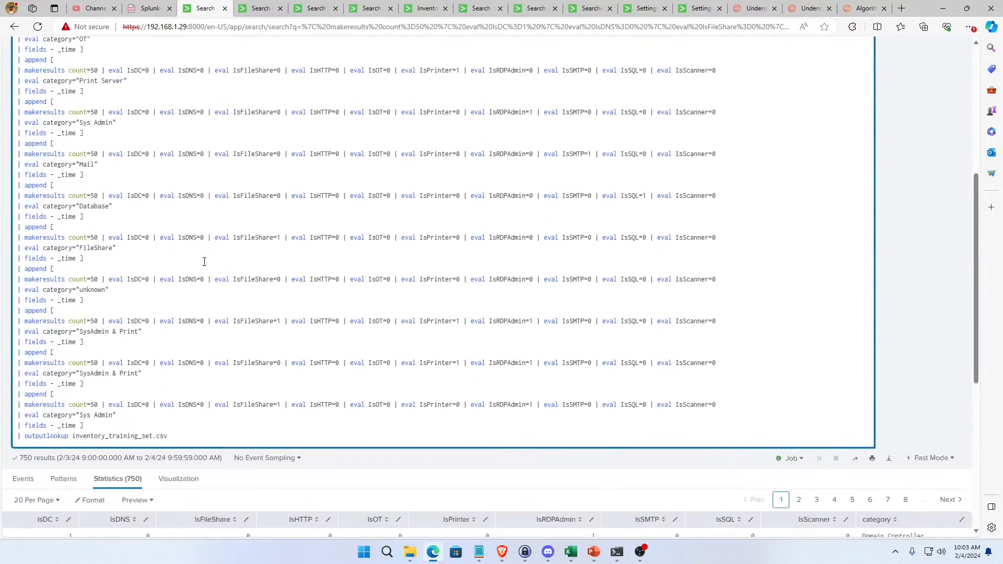
left_click(141, 380)
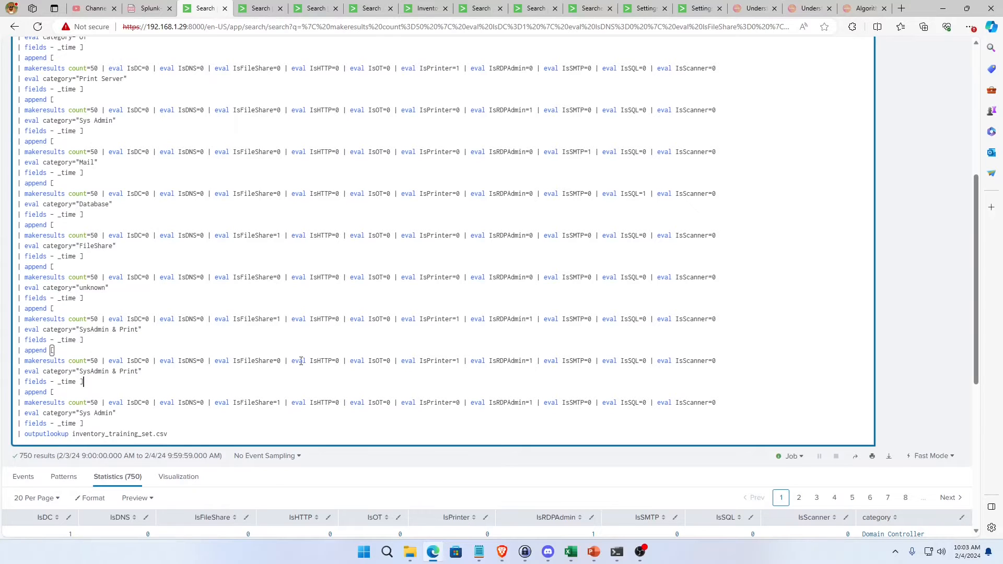
scroll(430, 371, "up", 5)
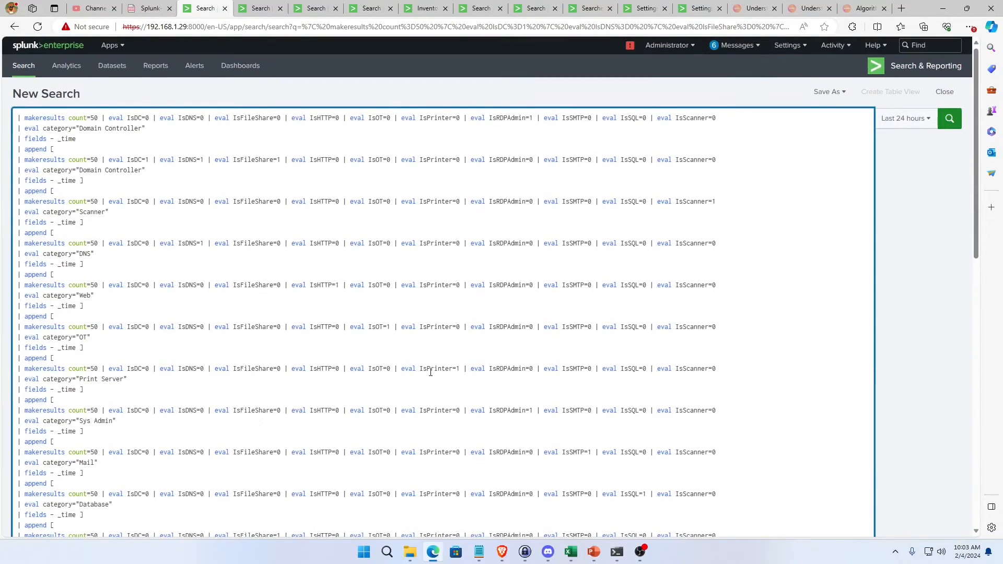
scroll(331, 245, "down", 10)
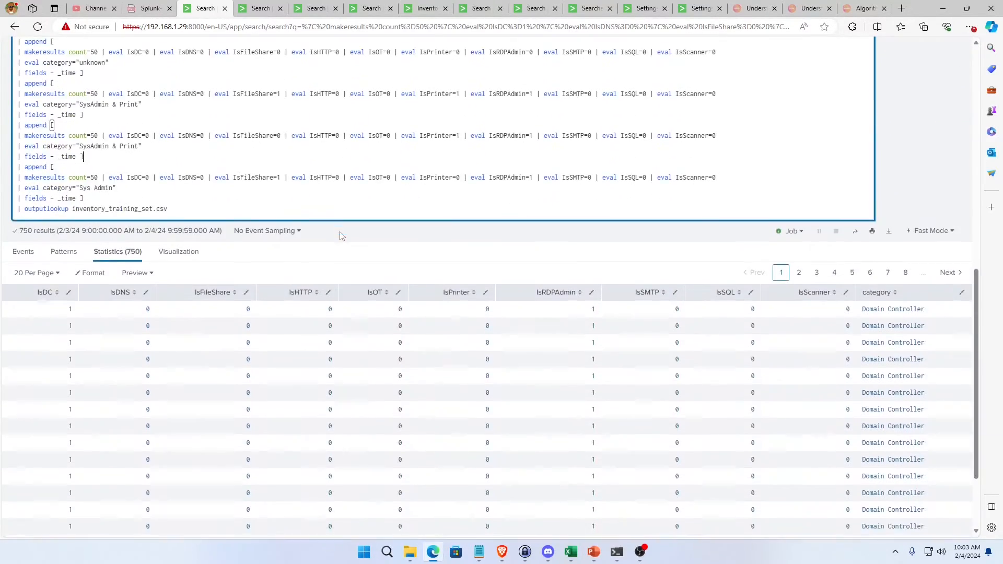
scroll(341, 232, "up", 6)
scroll(340, 232, "up", 5)
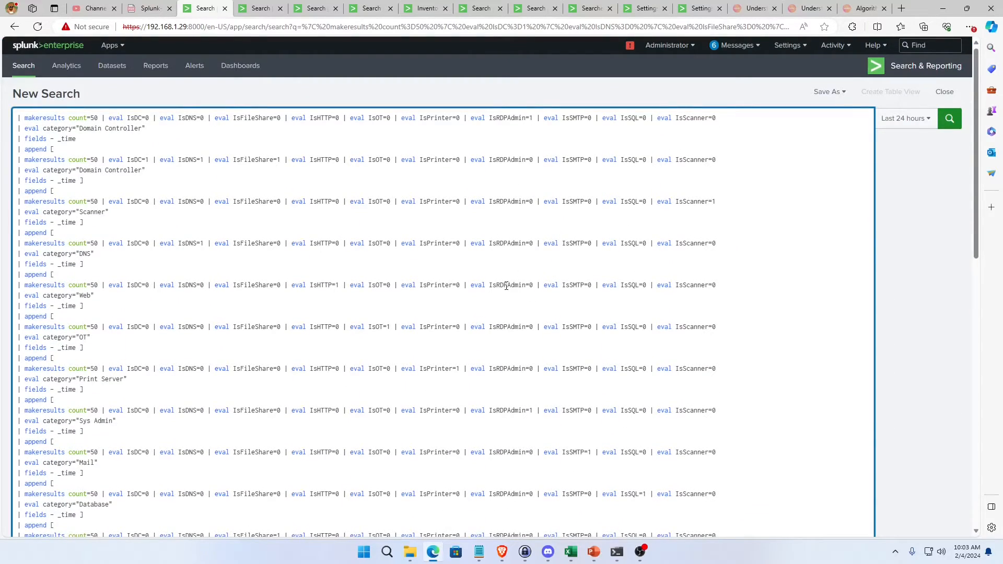
triple_click(508, 118)
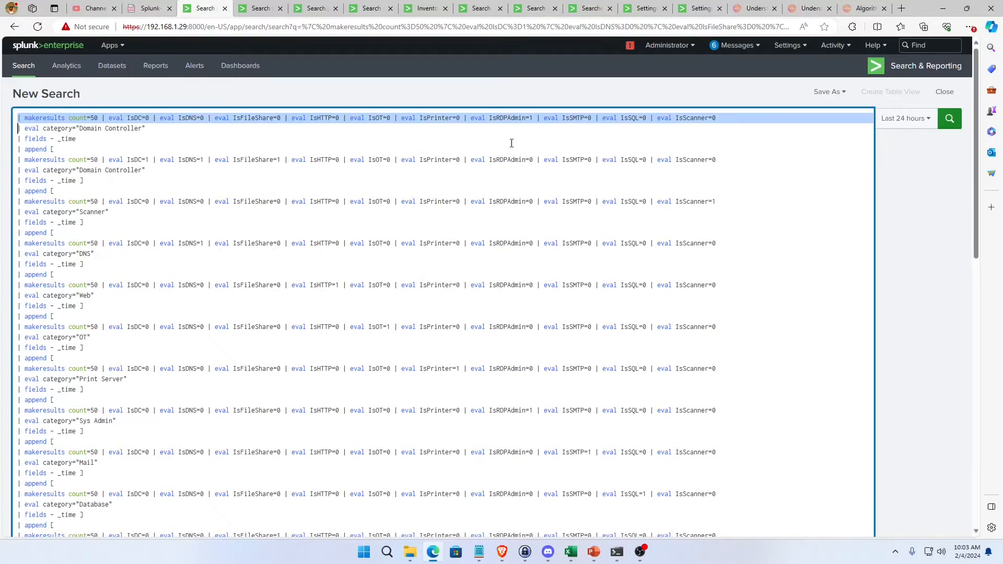
left_click(510, 170)
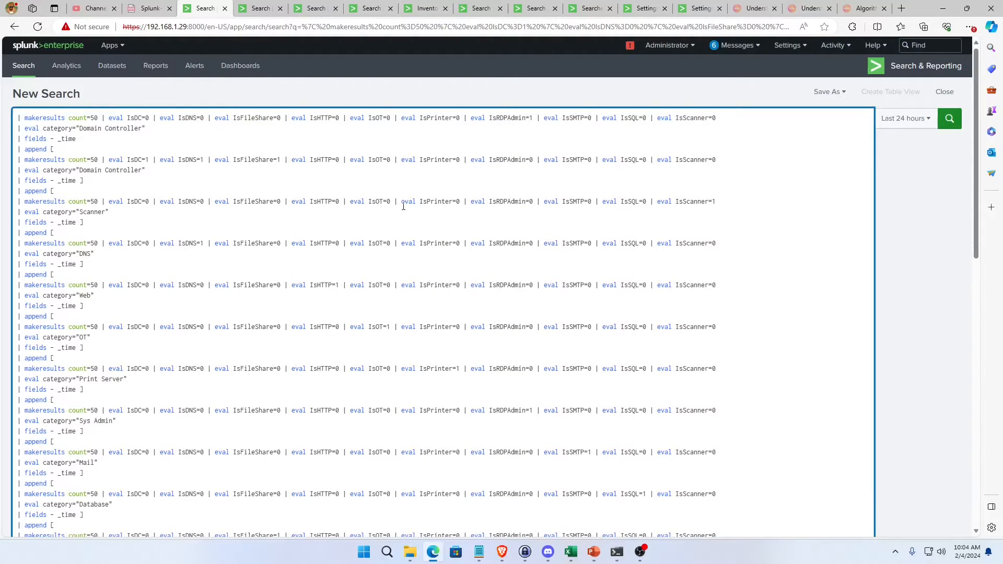
scroll(411, 227, "down", 10)
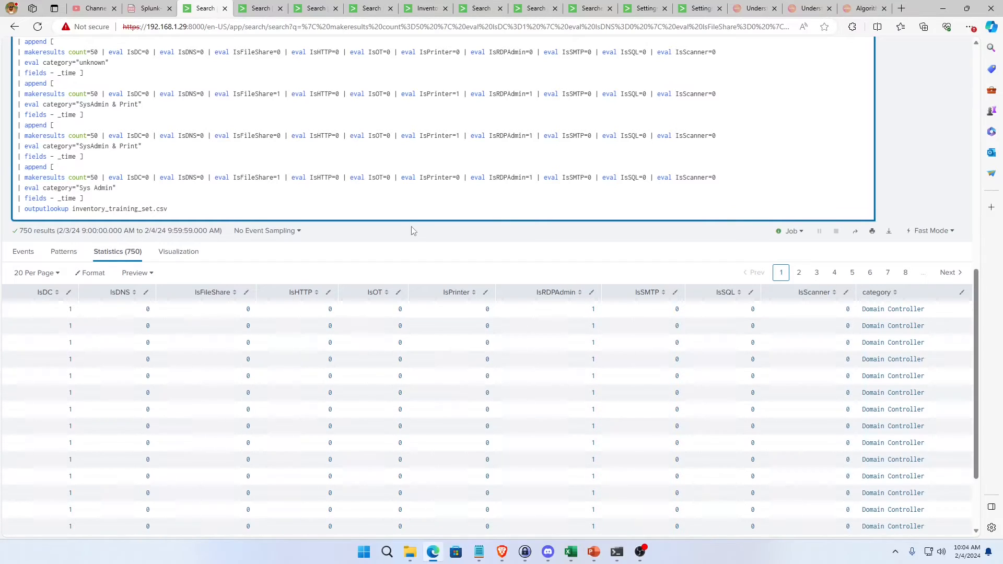
scroll(411, 230, "up", 10)
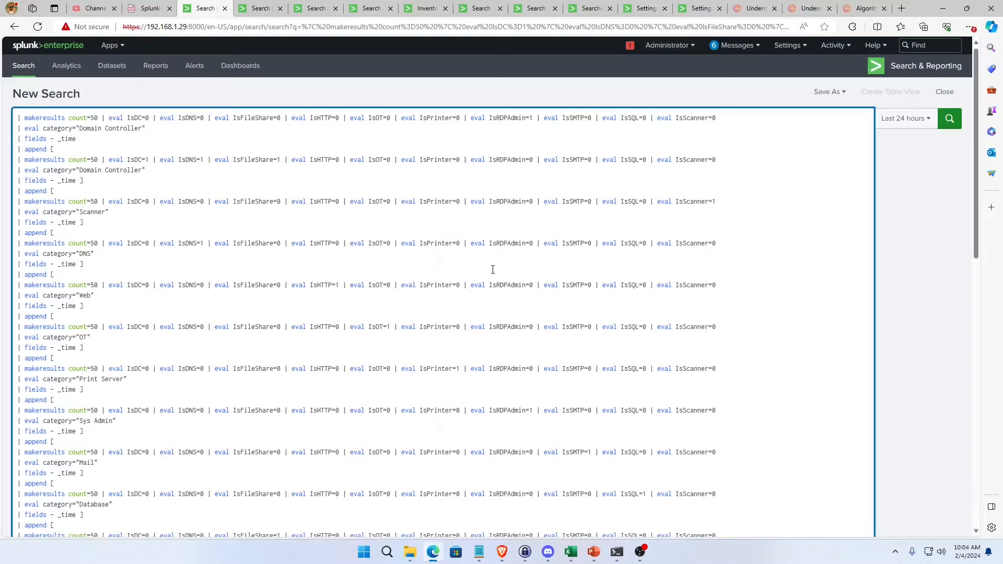
triple_click(514, 286)
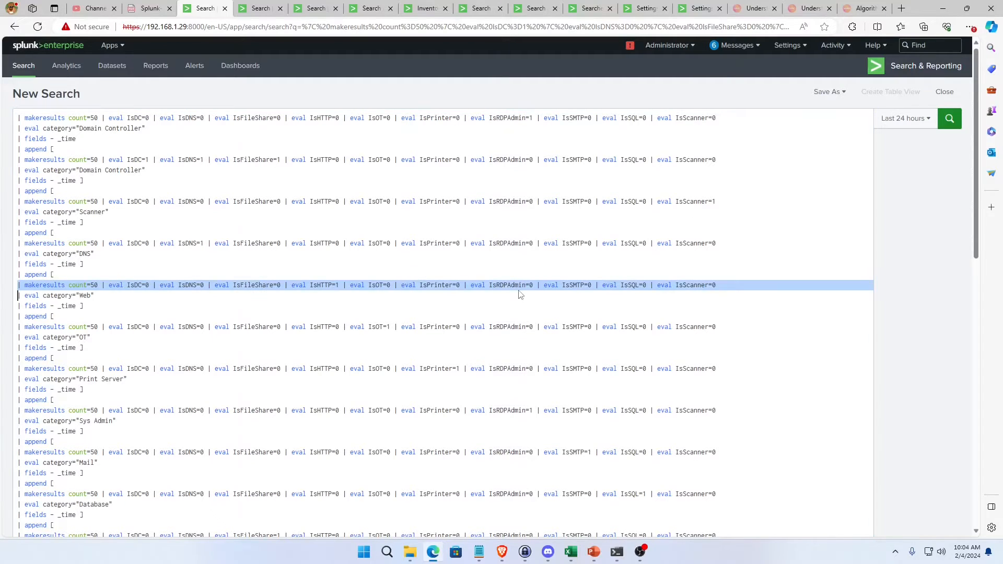
left_click(517, 286)
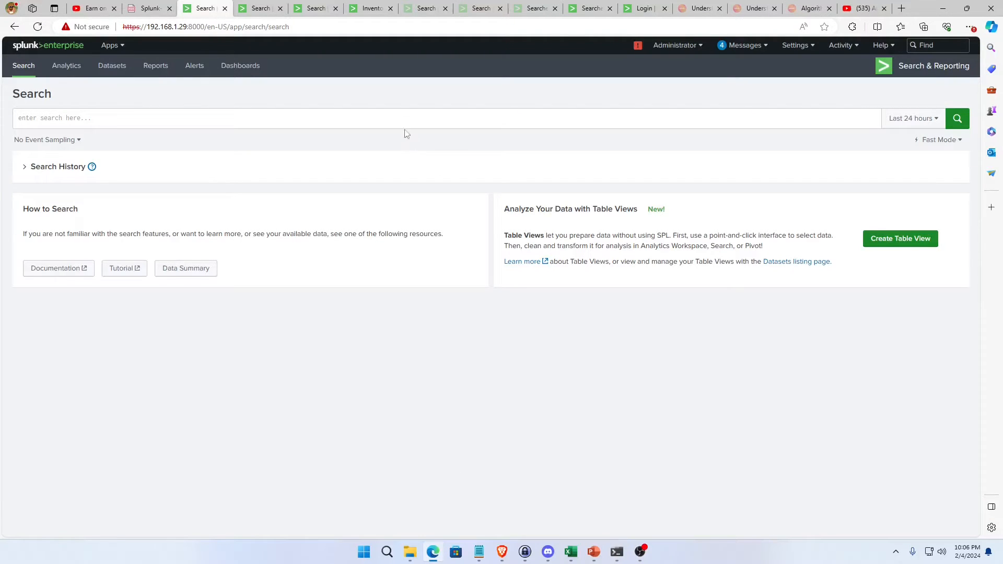
Review the Inventory Exploratory Data dashboard's supervised and unsupervised learning descriptions, algorithm flowchart, and decision table for the inventory use case.
left_click(381, 120)
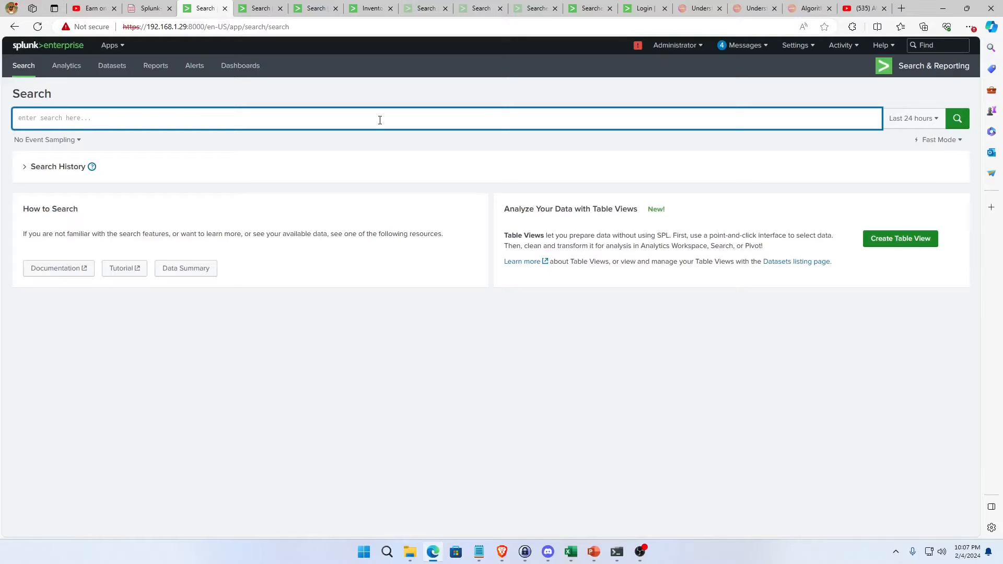
left_click(371, 8)
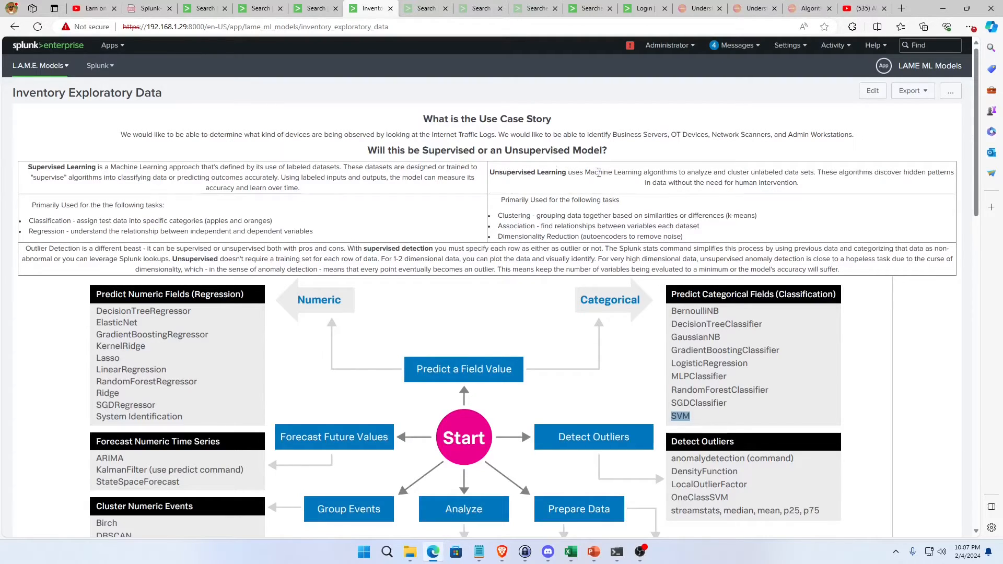
left_click_drag(814, 185, 490, 176)
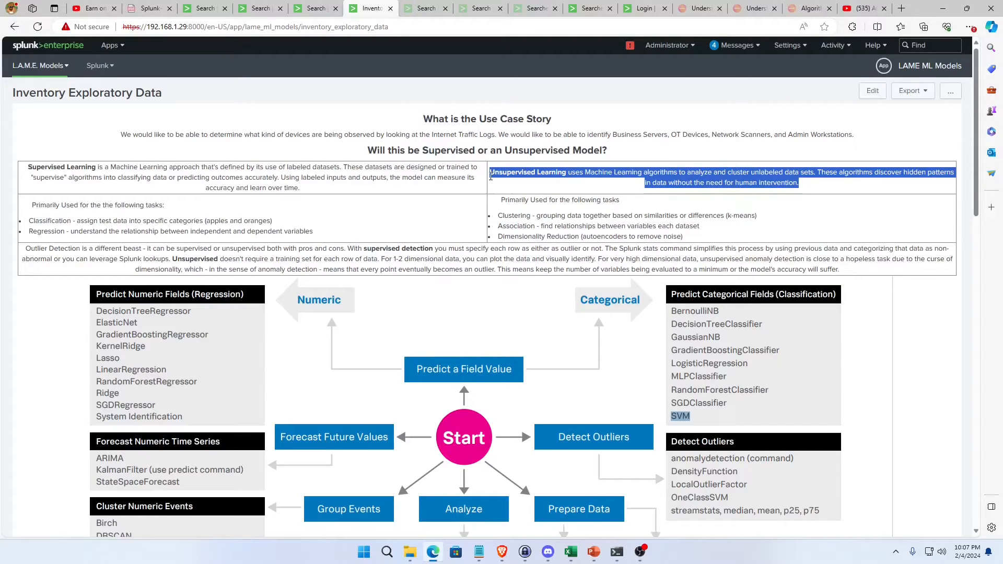
left_click(536, 178)
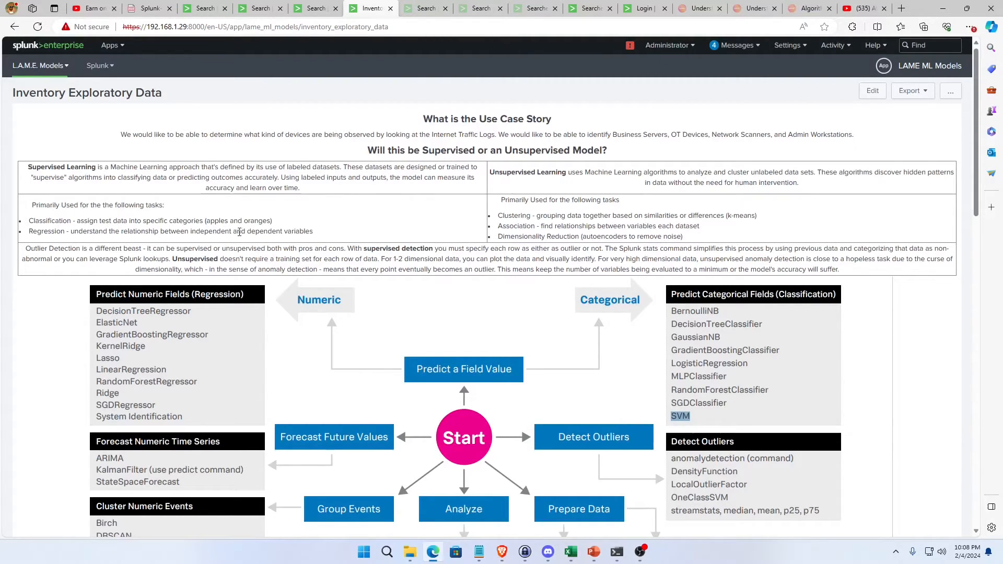
left_click_drag(30, 221, 286, 223)
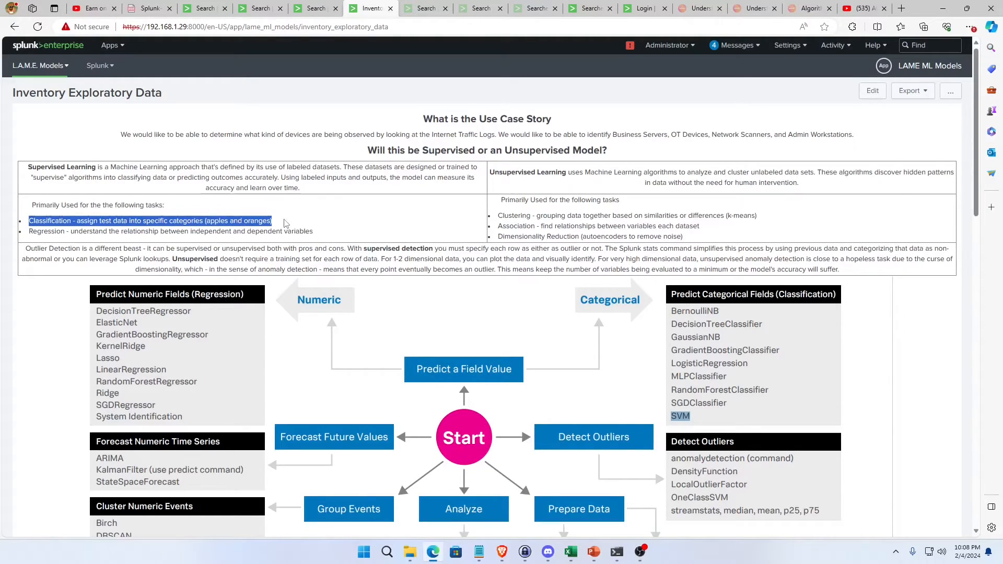
left_click(312, 223)
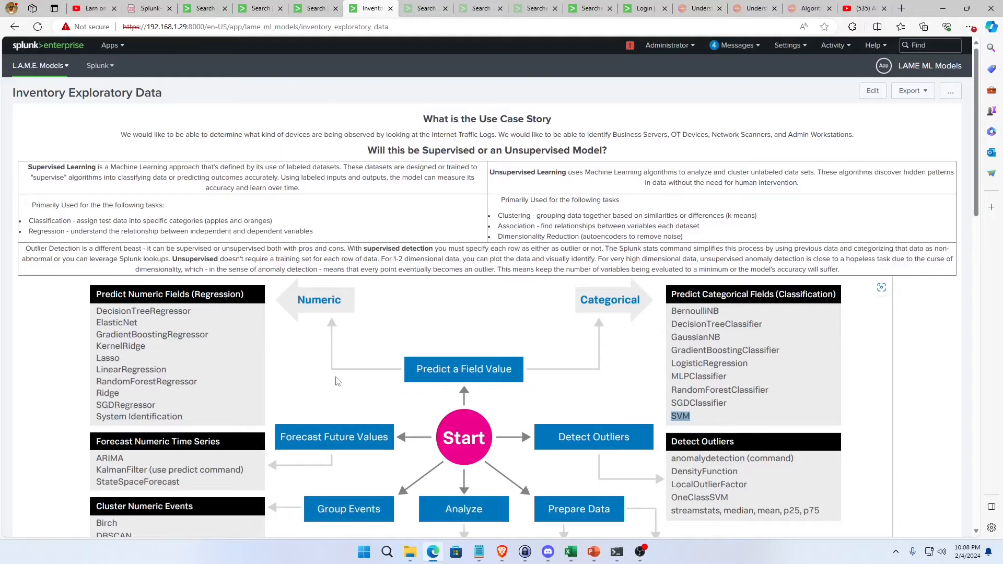
scroll(336, 381, "down", 2)
scroll(336, 381, "down", 2)
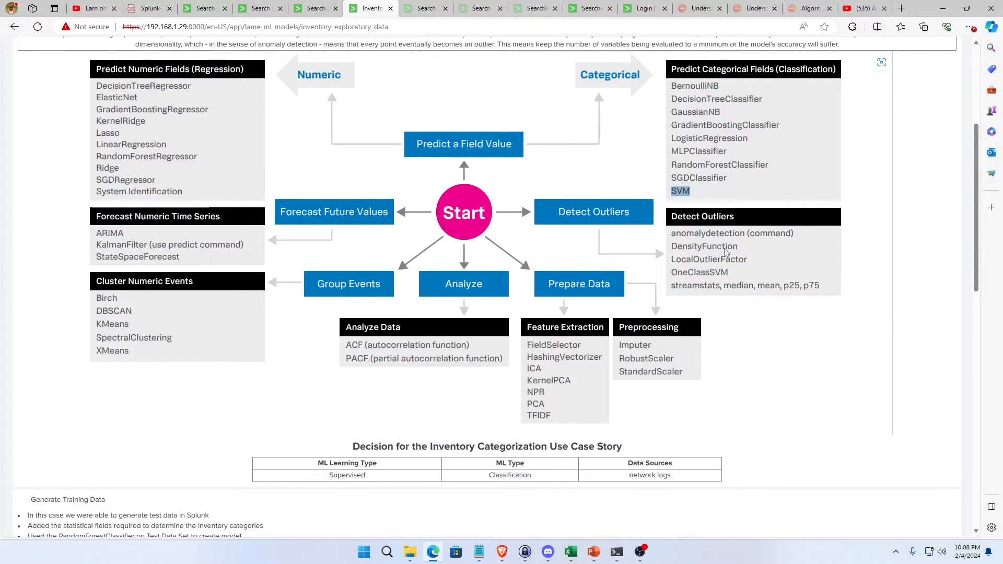
scroll(721, 274, "down", 3)
scroll(721, 277, "up", 2)
scroll(682, 340, "down", 2)
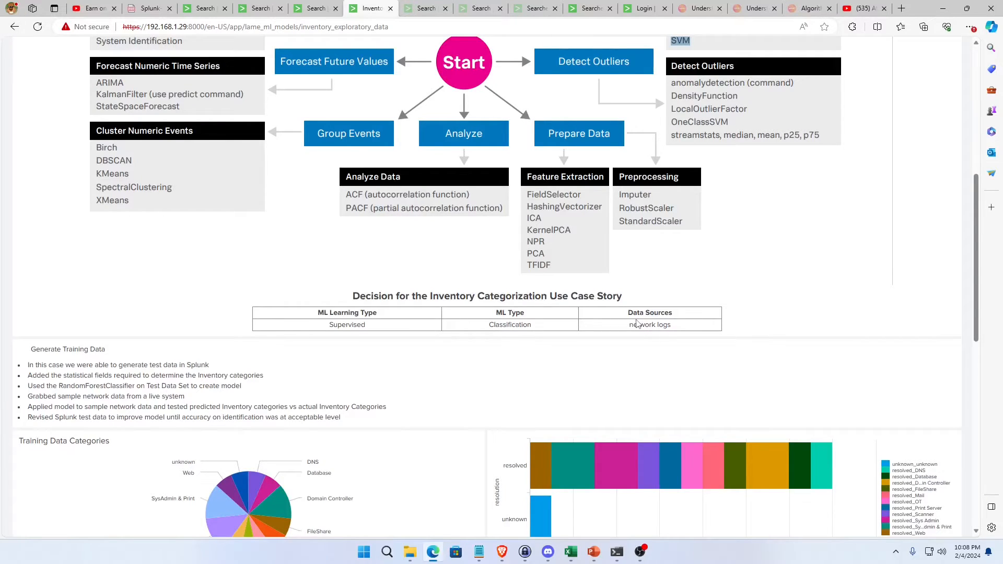
scroll(637, 324, "up", 7)
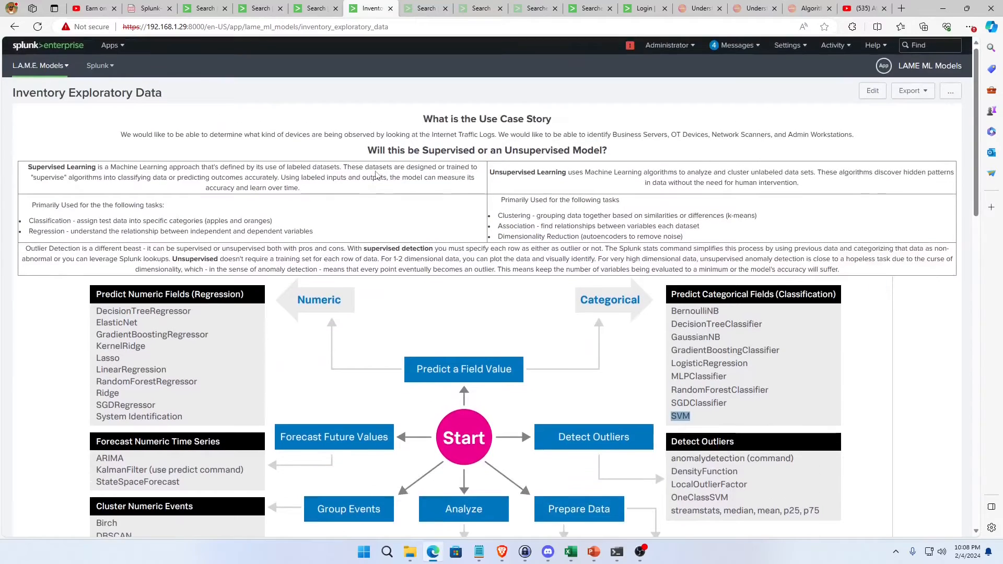
Run the search "index=botsv3 sourcetype=stream:ip | head 100" over All time.
left_click(202, 8)
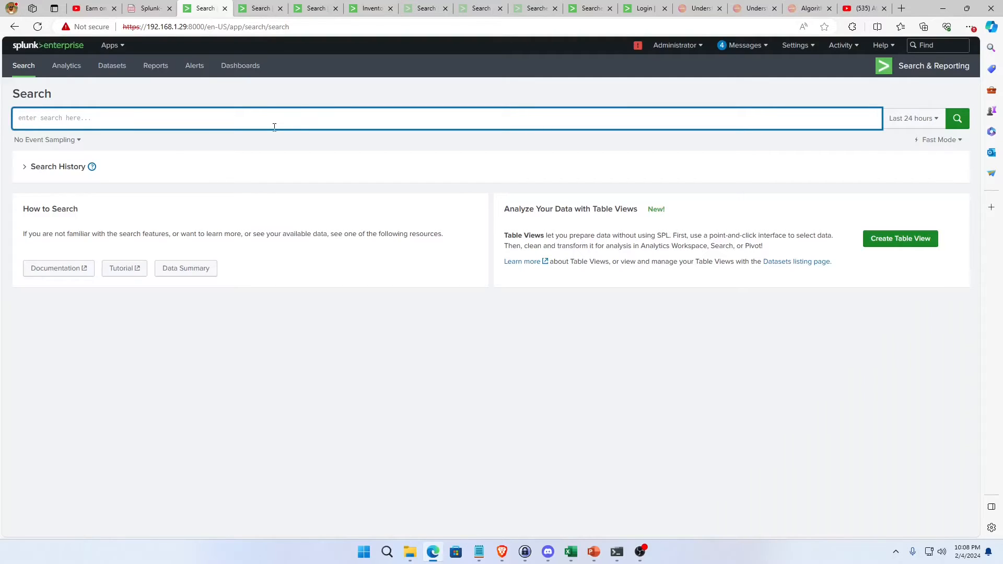
type("index=botsve")
key("BackSpace")
type("3")
type(" |")
key("BackSpace")
key("BackSpace")
type("sourcetypeypes")
key("BackSpace")
key("Delete")
key("Delete")
key("Delete")
key("Delete")
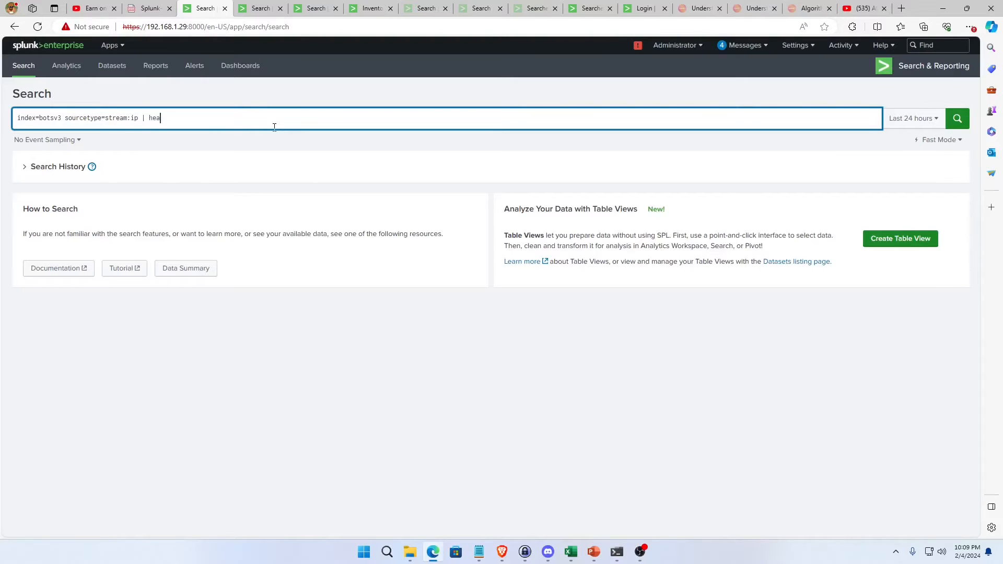
key("Return")
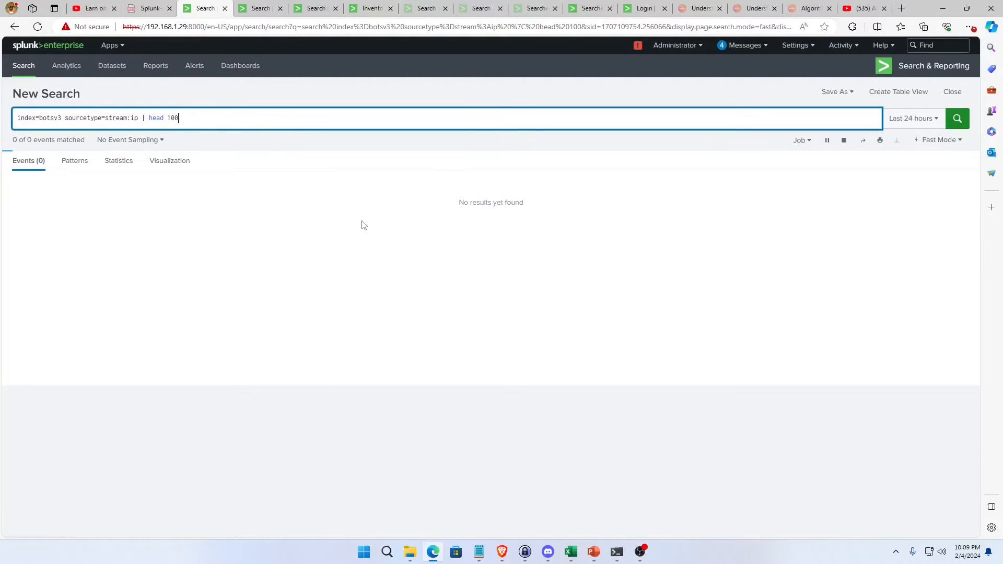
left_click(920, 118)
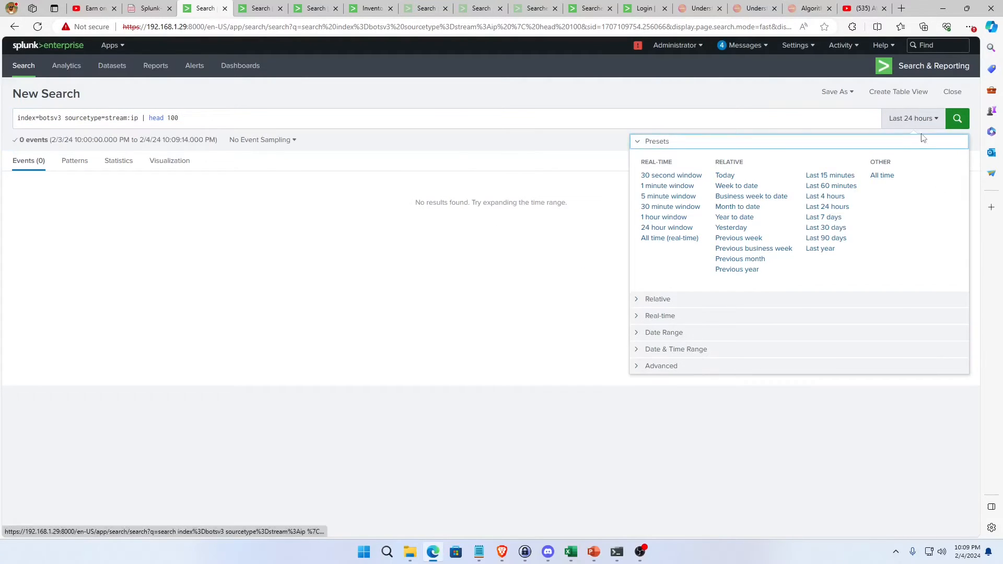
left_click(881, 176)
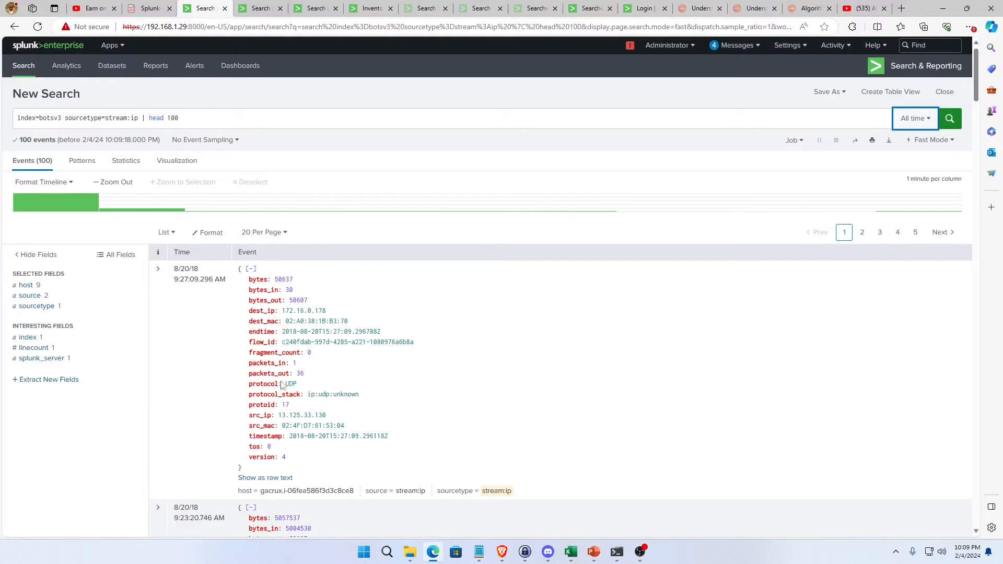
Switch the stream:ip search to Verbose Mode and look through its events and extracted fields.
scroll(282, 385, "down", 4)
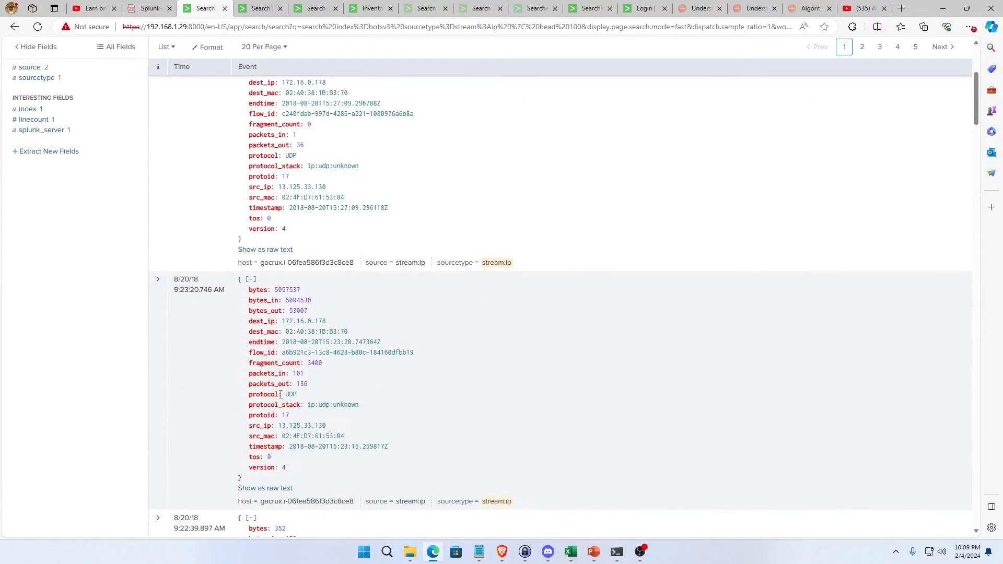
scroll(281, 394, "up", 4)
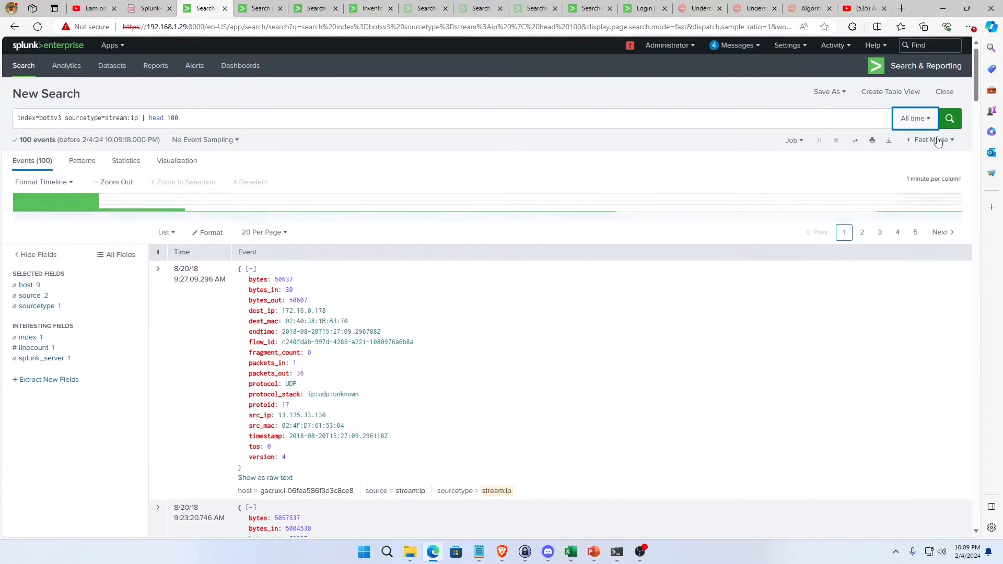
left_click(931, 140)
left_click(910, 238)
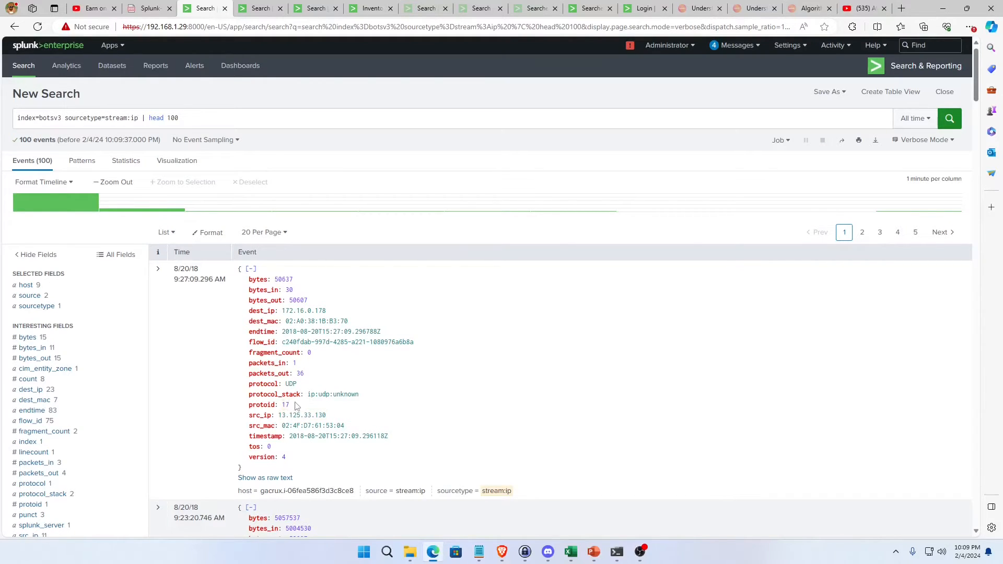
scroll(78, 442, "down", 1)
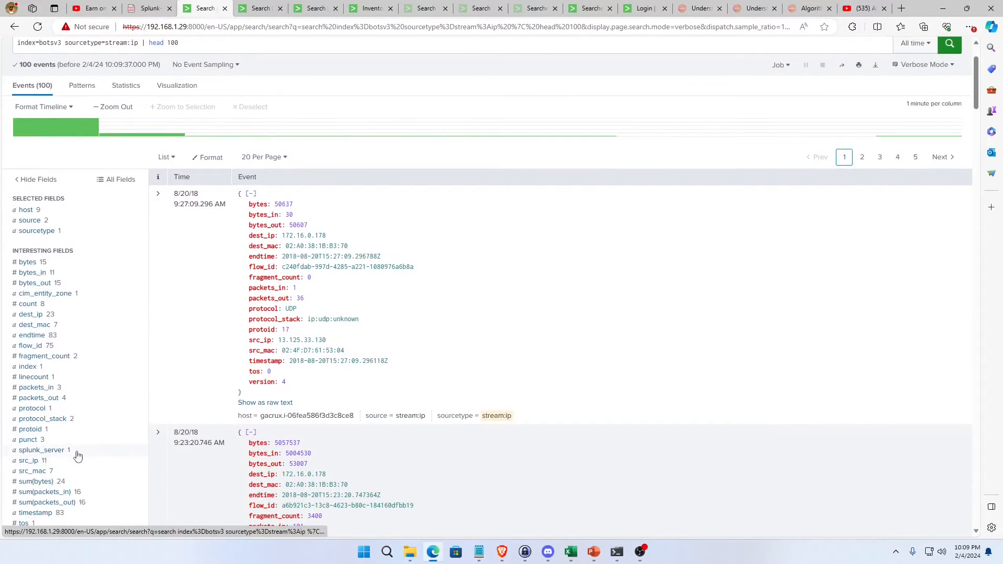
scroll(77, 463, "down", 1)
scroll(77, 465, "up", 2)
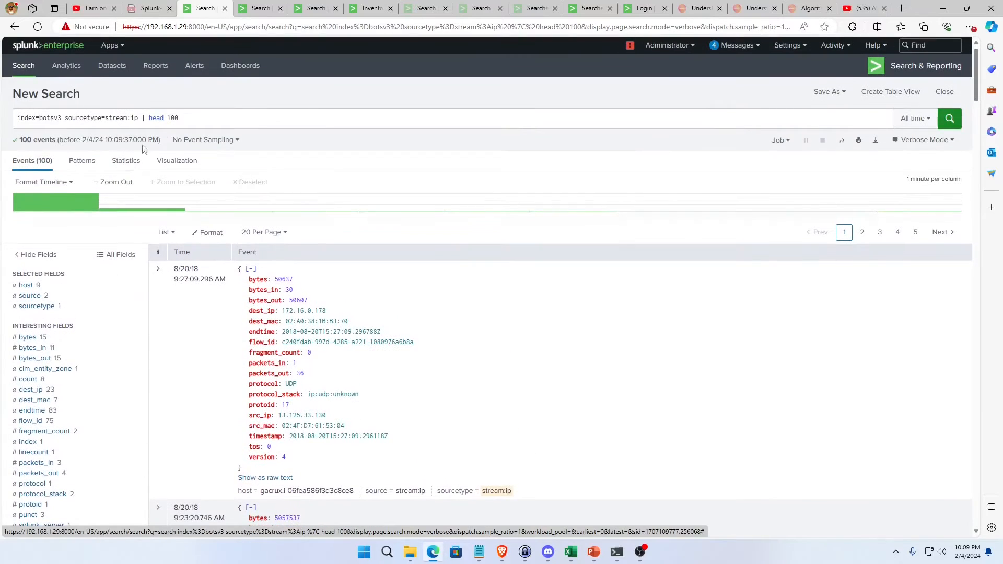
Change the sourcetype to stream:tcp, rerun the search, and look through the list of available fields.
double_click(134, 118)
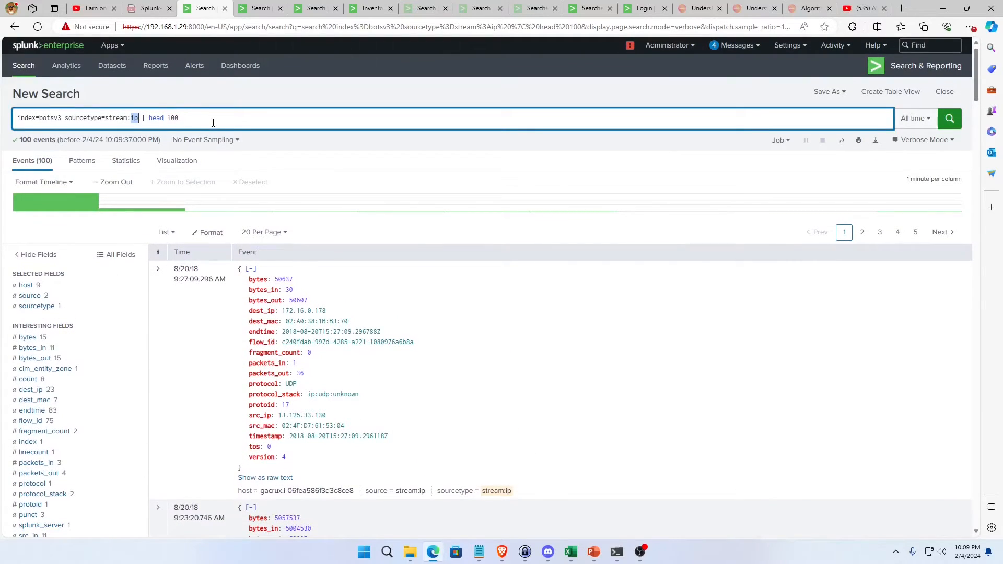
type("tcp")
key("Return")
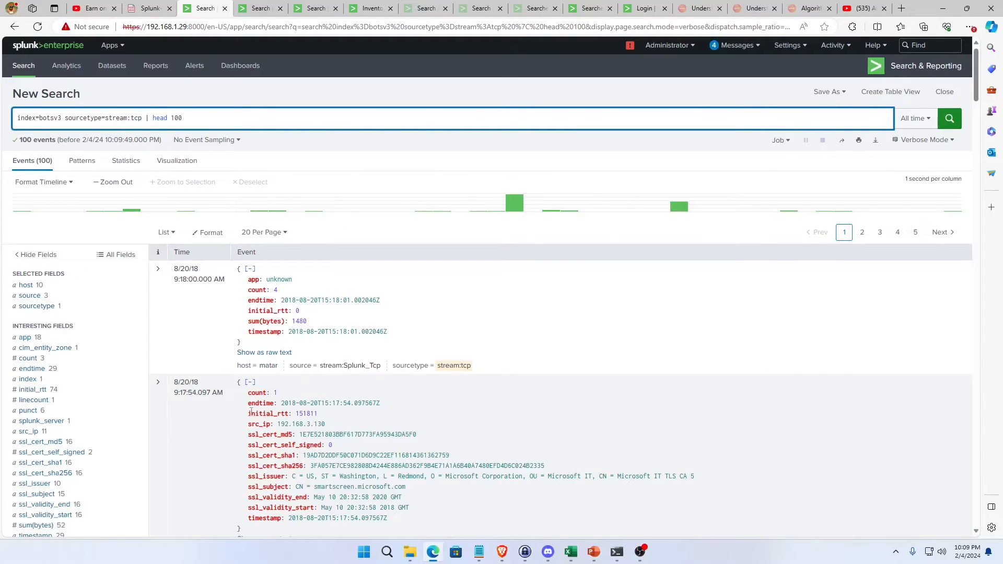
scroll(252, 412, "down", 3)
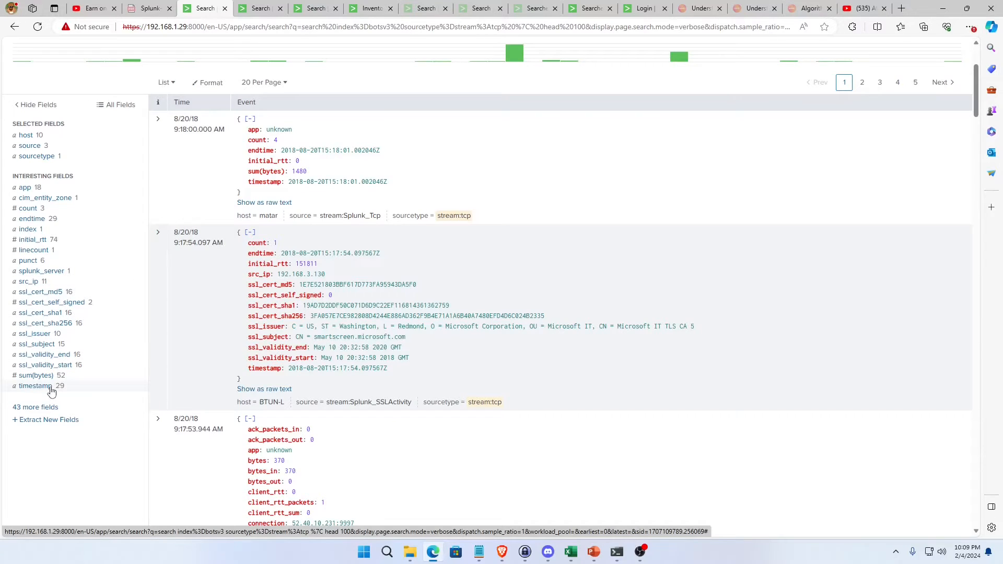
scroll(51, 391, "up", 3)
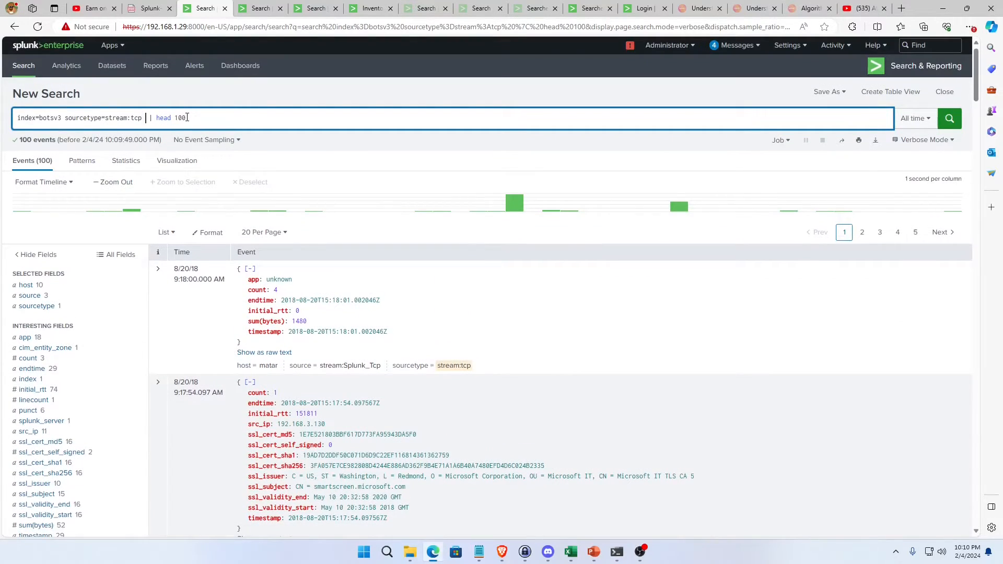
Add the term http to the stream:tcp search and run it, and rerun it with the sourcetype broadened to stream:*.
type("htp")
type("p")
key("Return")
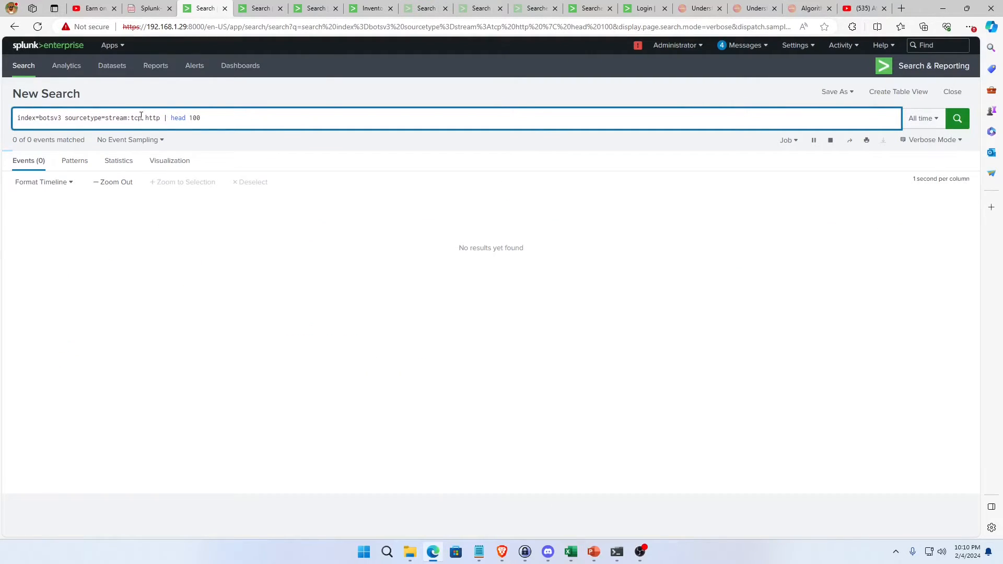
double_click(141, 116)
type("*")
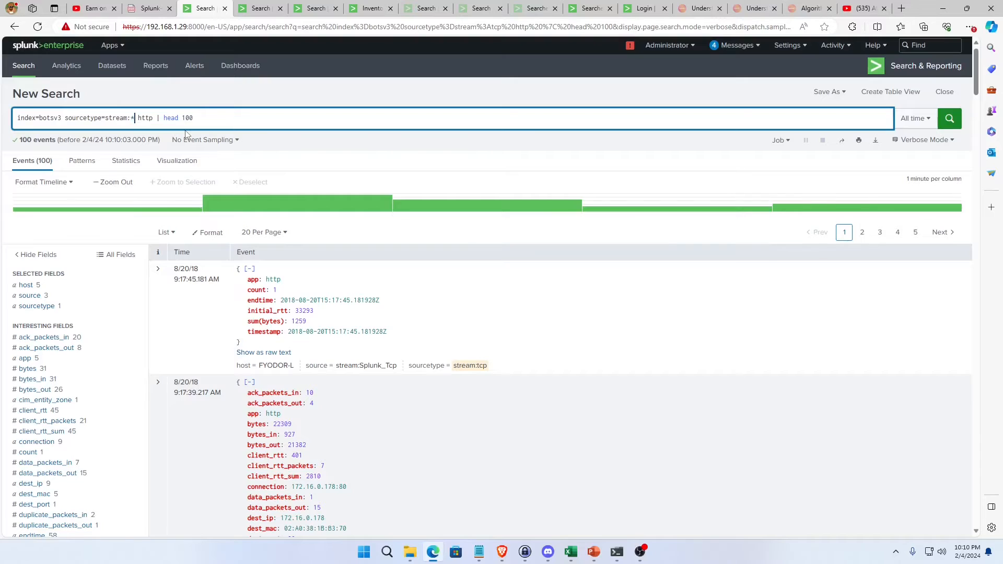
key("Return")
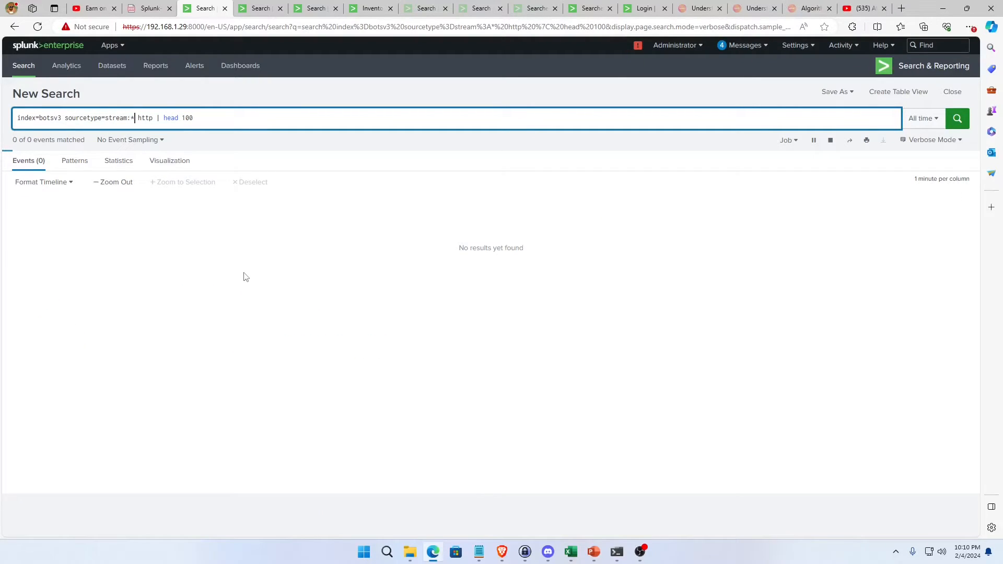
Examine the interesting fields of the http results, including the value breakdown of the app field.
scroll(108, 410, "down", 2)
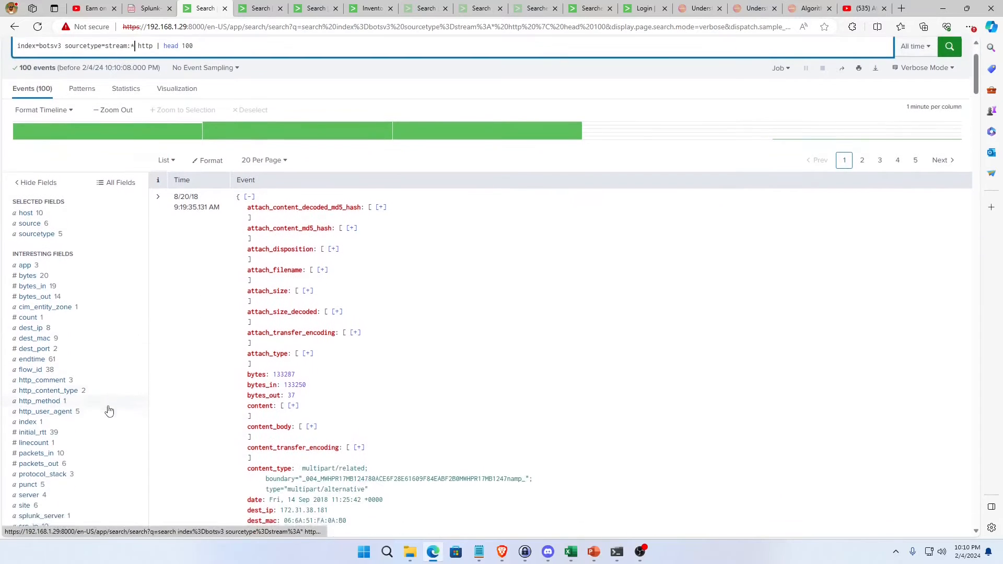
scroll(100, 414, "down", 2)
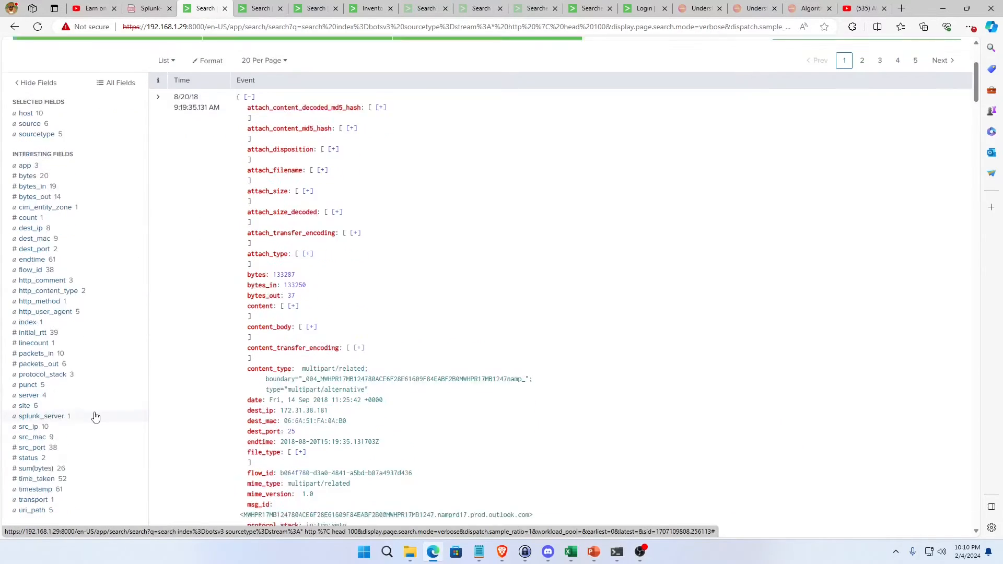
scroll(96, 417, "down", 2)
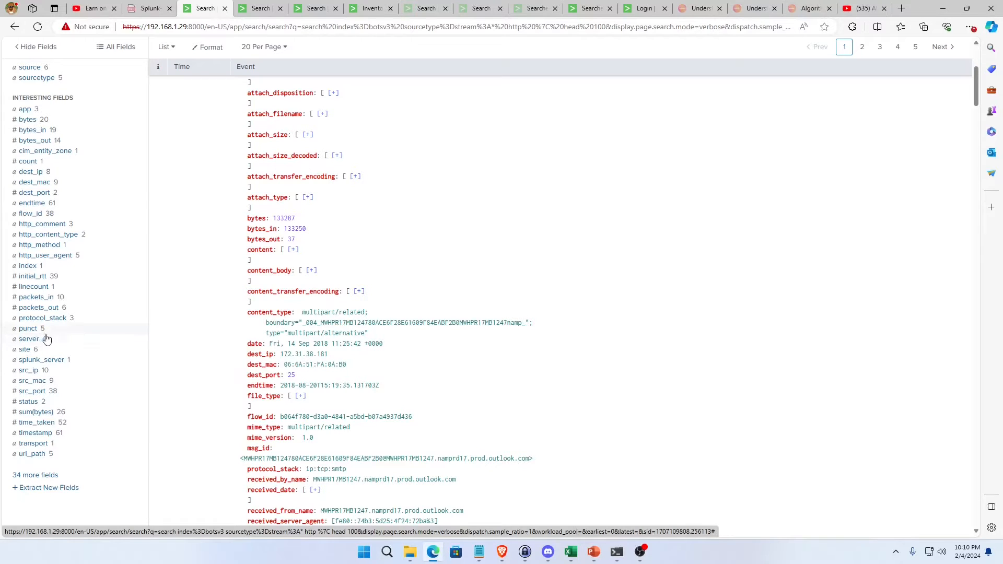
left_click(24, 110)
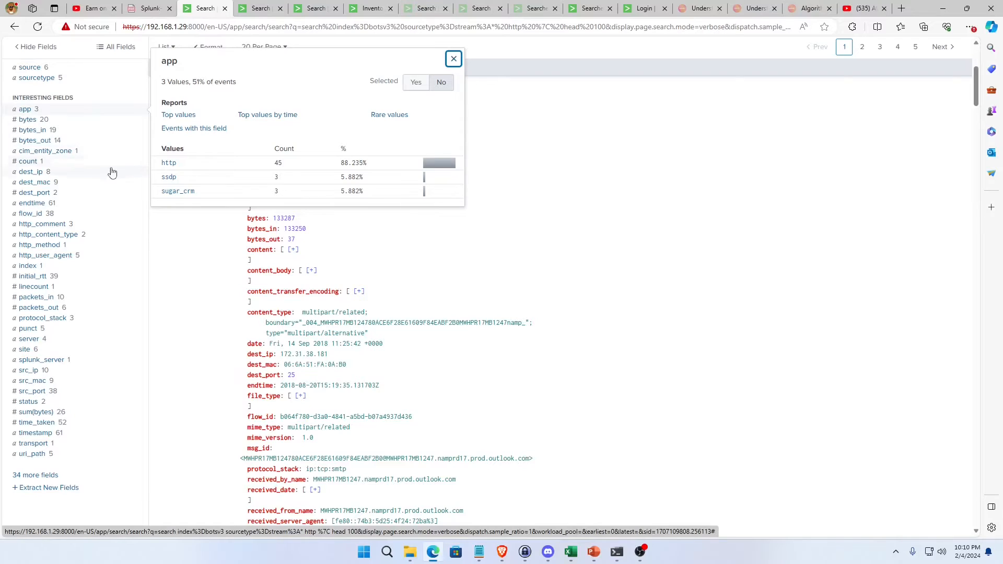
Replace the http term with app=*, rerun the search, and view the sourcetype field's values.
scroll(110, 180, "up", 1)
scroll(107, 189, "up", 3)
double_click(140, 120)
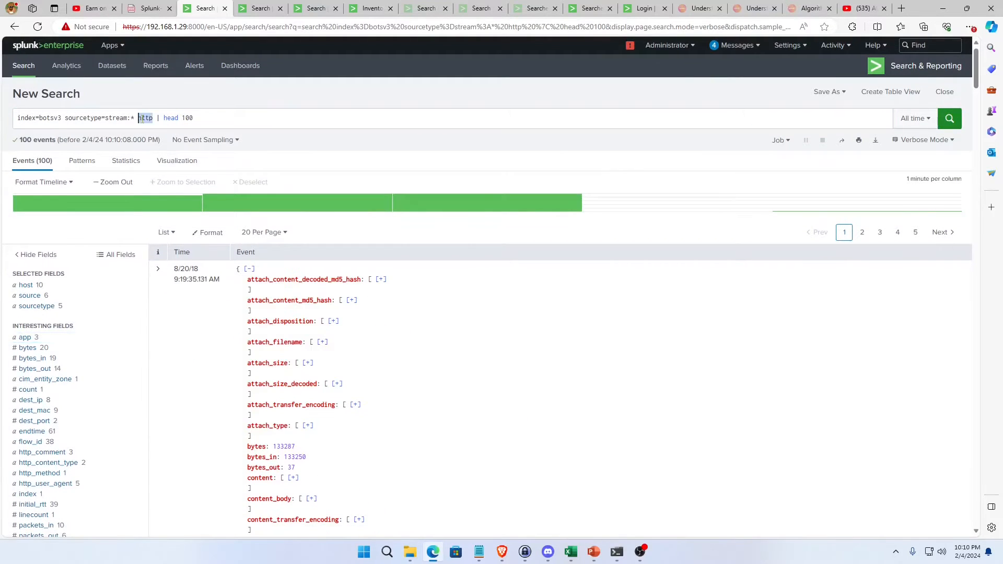
type("app=*")
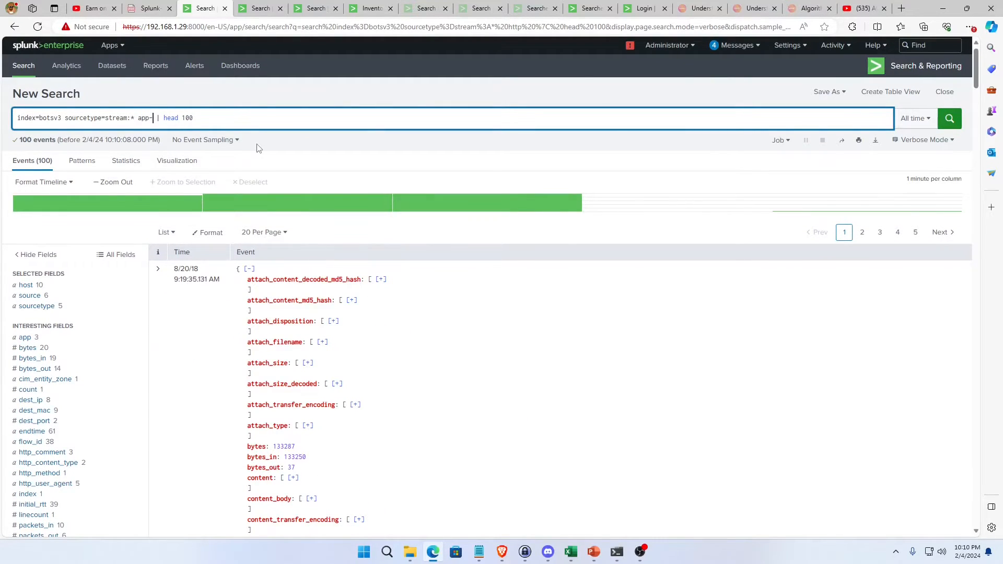
key("Return")
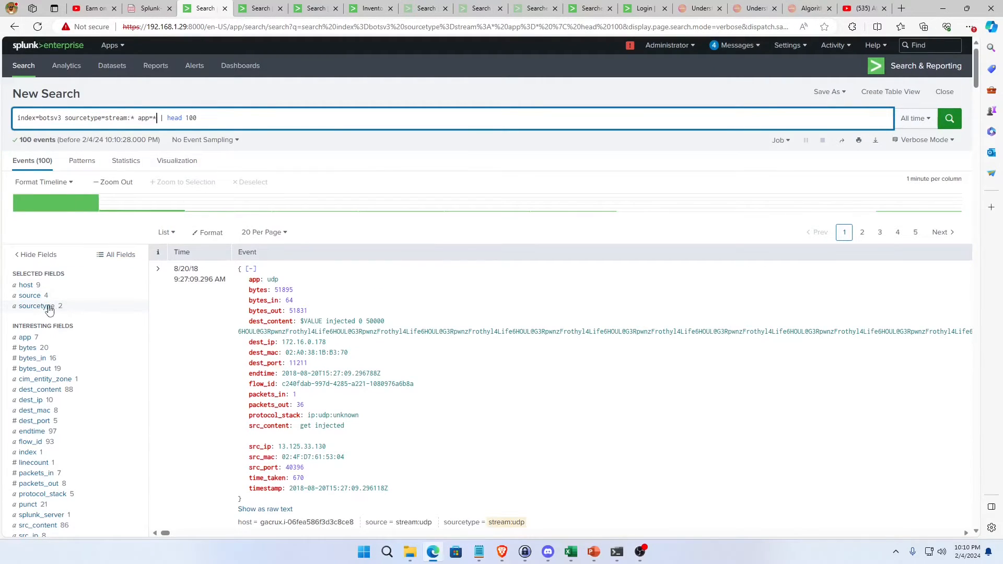
left_click(47, 307)
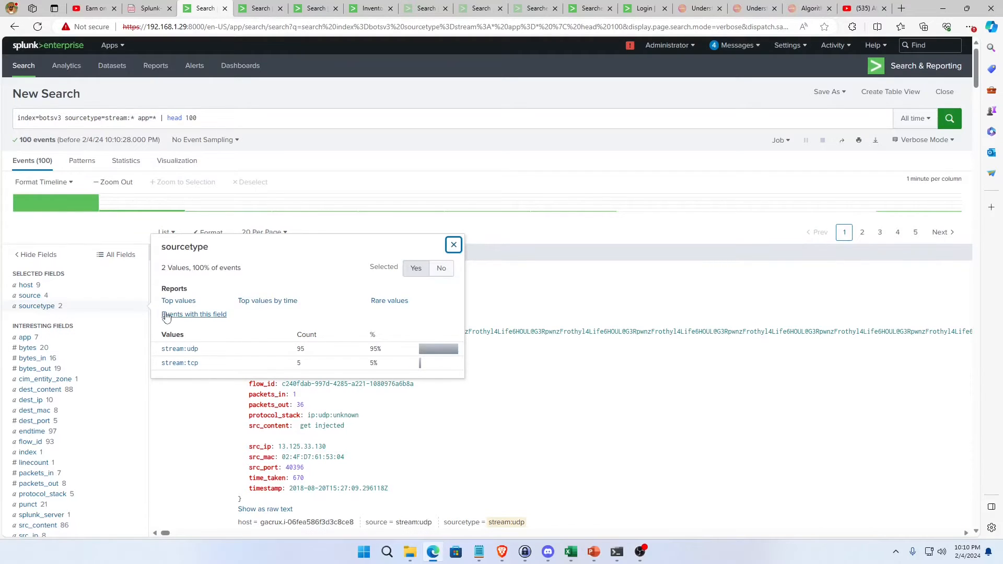
Set the sourcetype back to stream:tcp, remove the app filter, add the line "| stats count by app", and run the search.
left_click(125, 117)
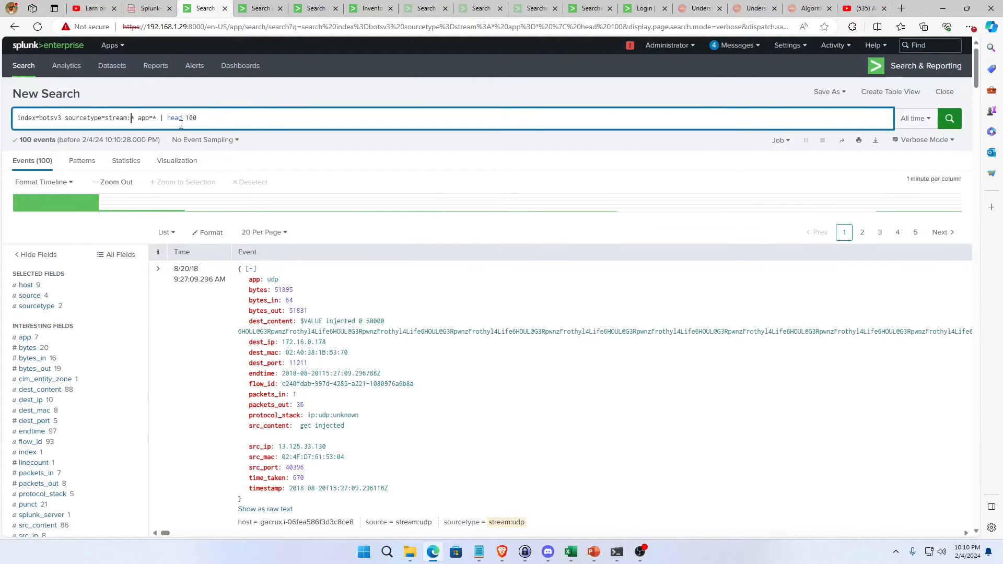
key("BackSpace")
type("tcp")
key("Right")
key("Delete")
key("Delete")
key("Delete")
key("Delete")
key("Delete")
key("shift+Return")
type("| stats count by a")
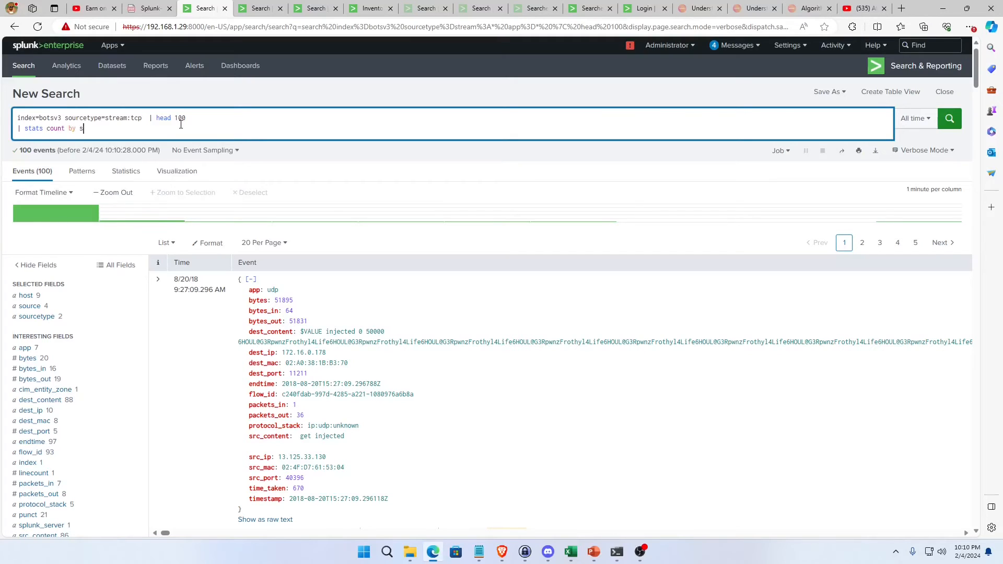
type("pp")
key("Return")
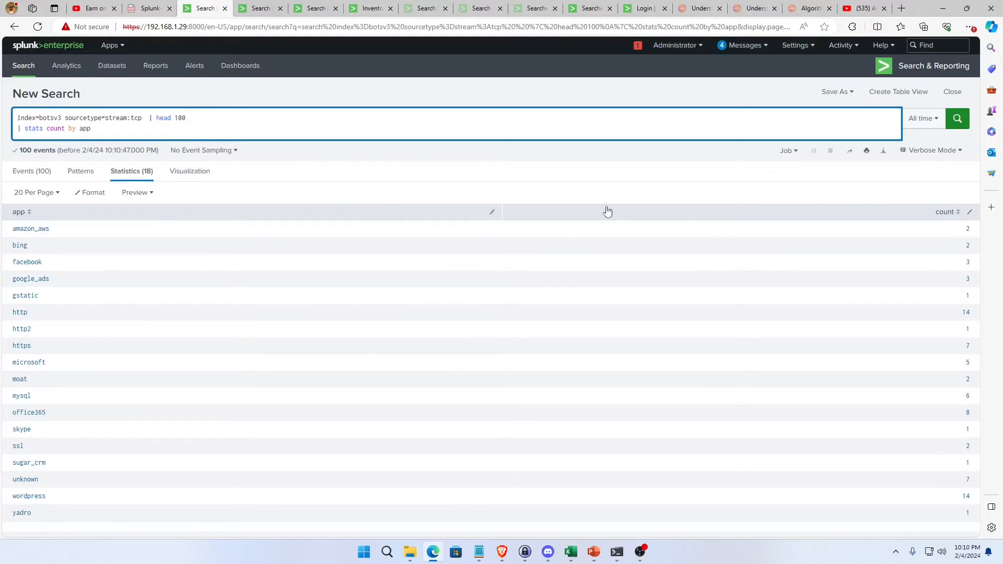
Remove "| head 100" from the app count search and rerun it in Fast Mode.
left_click_drag(149, 119, 186, 119)
key("BackSpace")
key("Return")
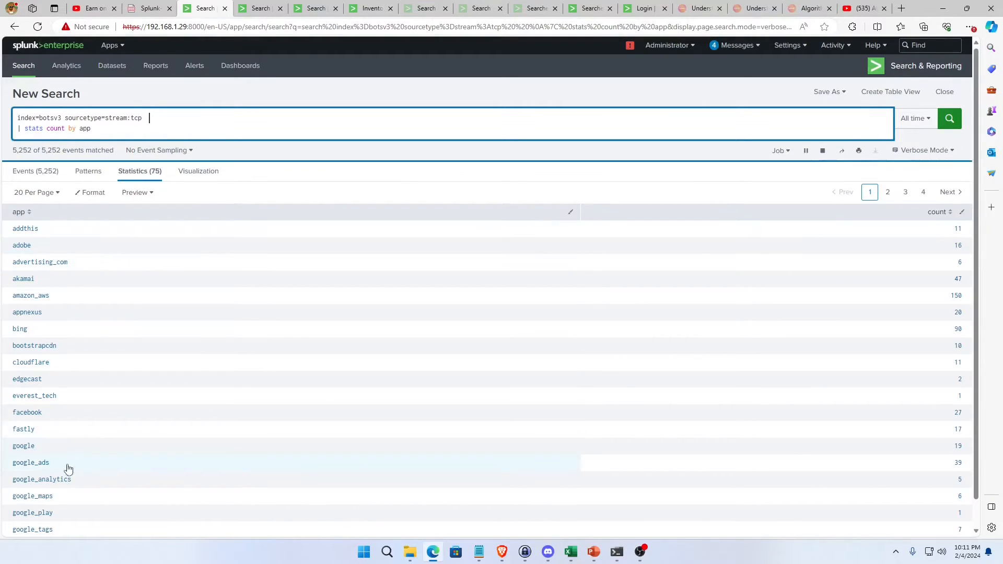
scroll(89, 425, "down", 1)
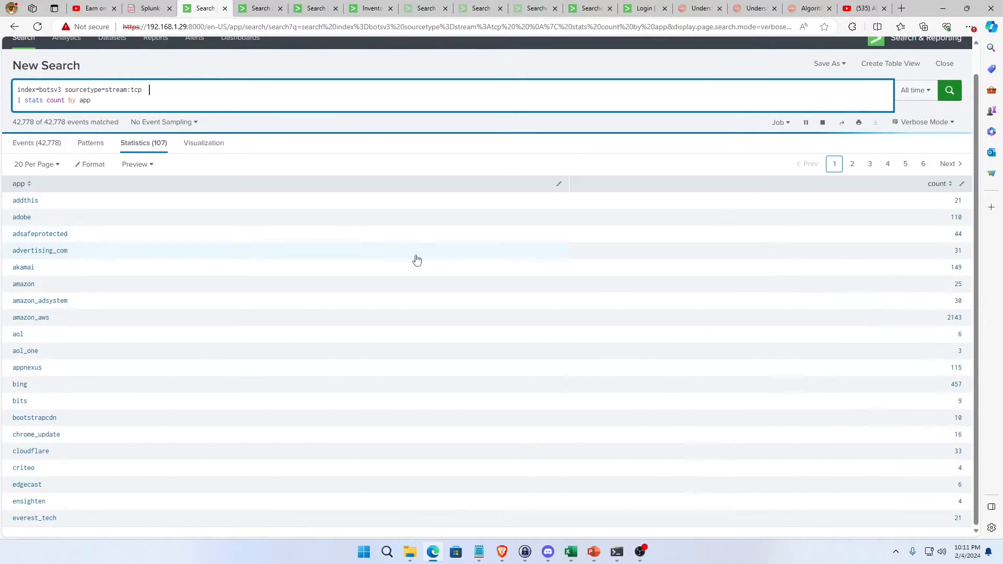
left_click(920, 125)
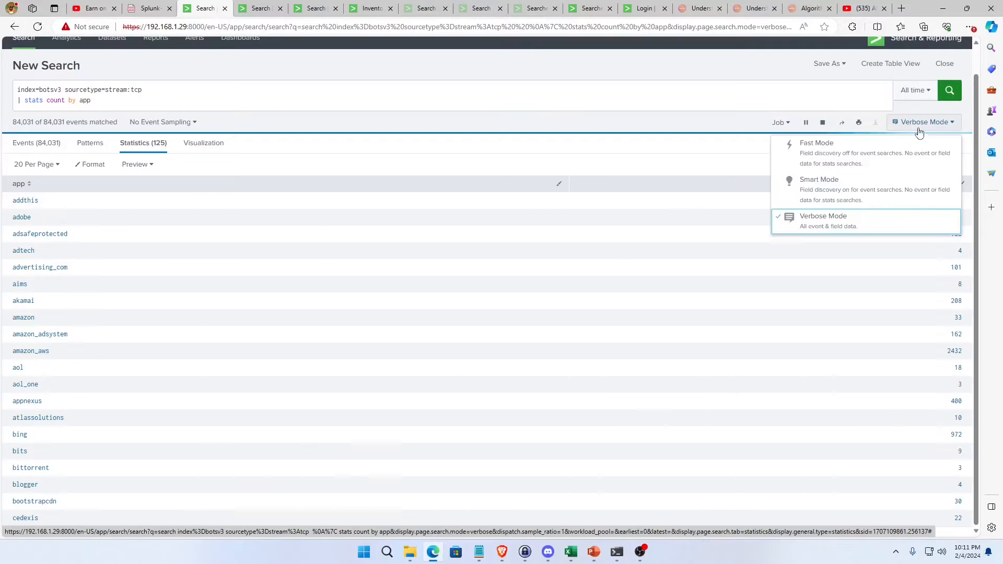
left_click(847, 150)
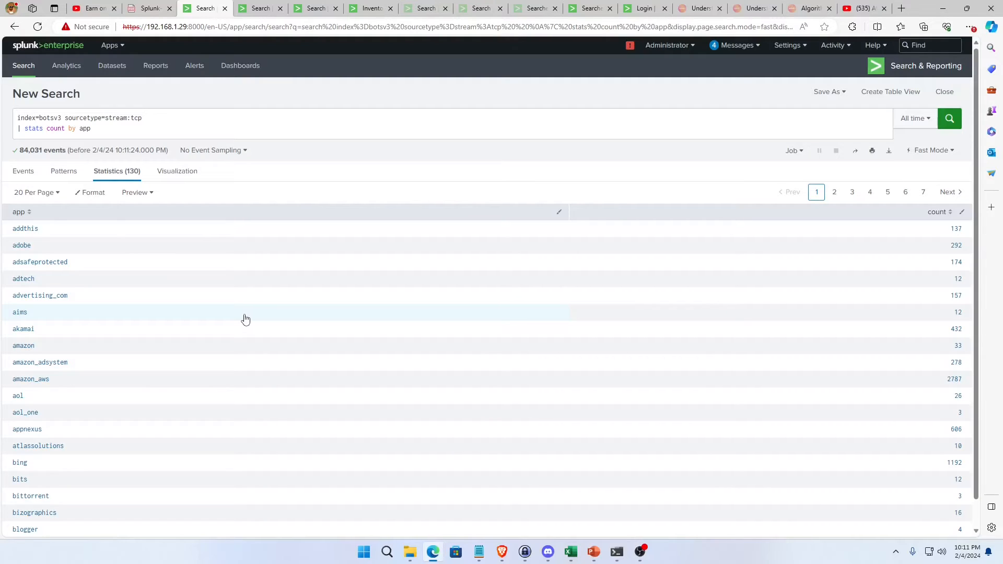
Sort the app statistics by count in descending and ascending order to compare the most and least frequent apps.
left_click(138, 131)
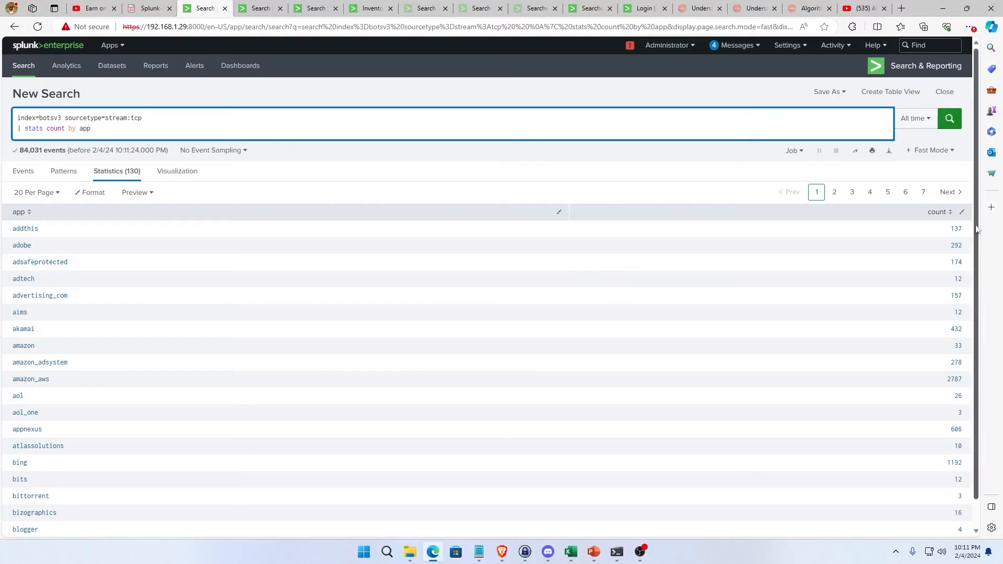
left_click(939, 214)
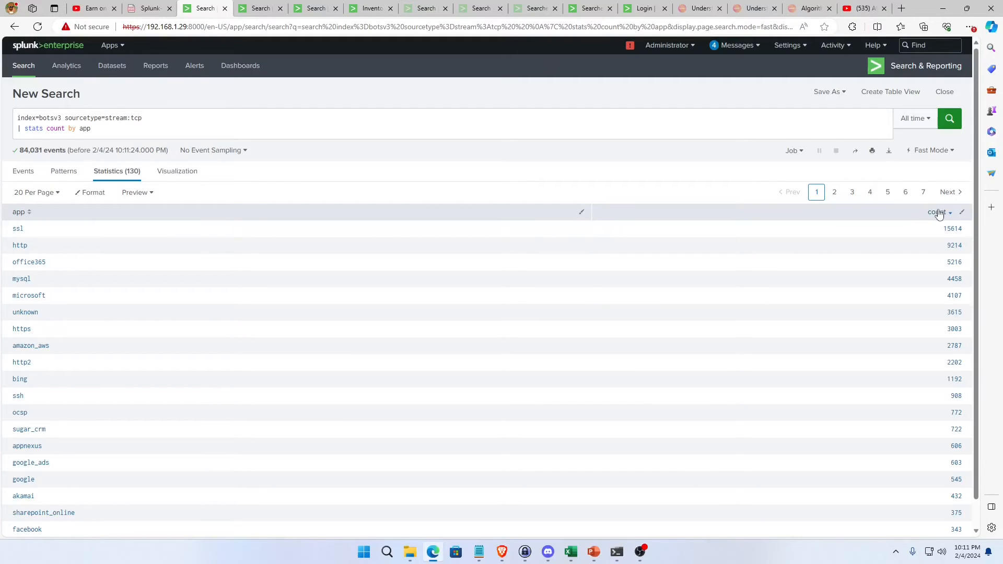
left_click(938, 212)
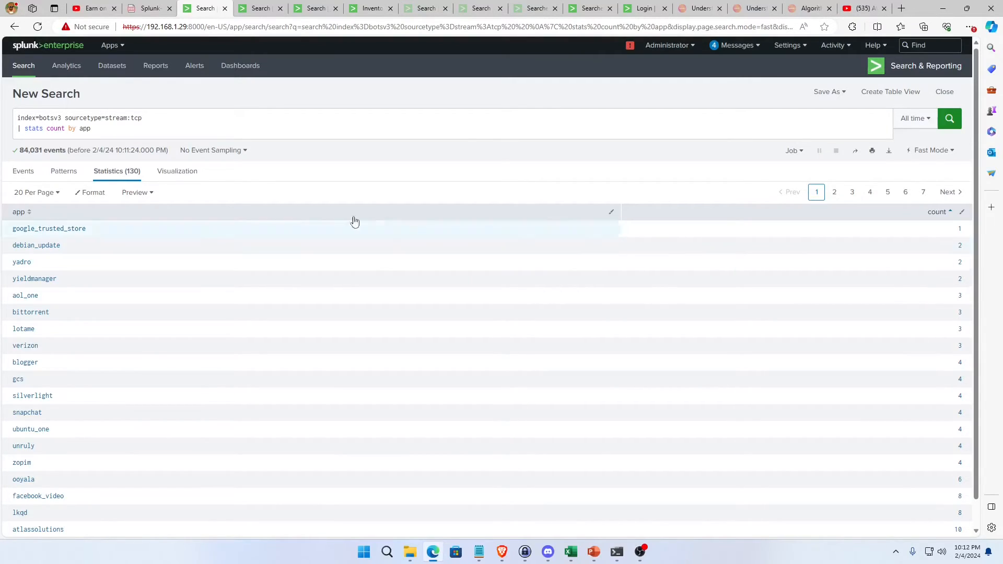
Add the line "| outputlookup known_services.csv" to the app count search and run it to save the results as a lookup.
left_click(102, 129)
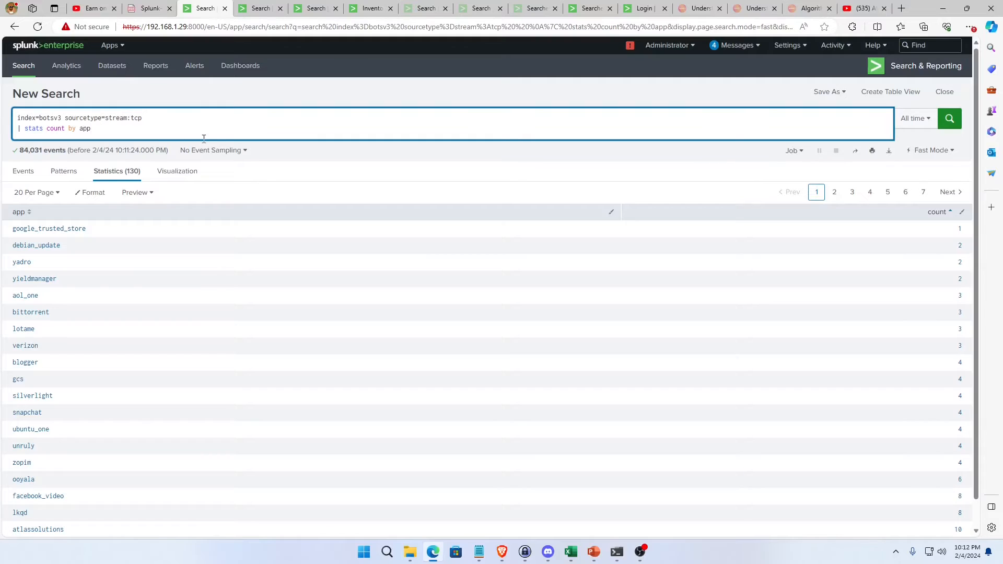
key("shift+Return")
type("| ou")
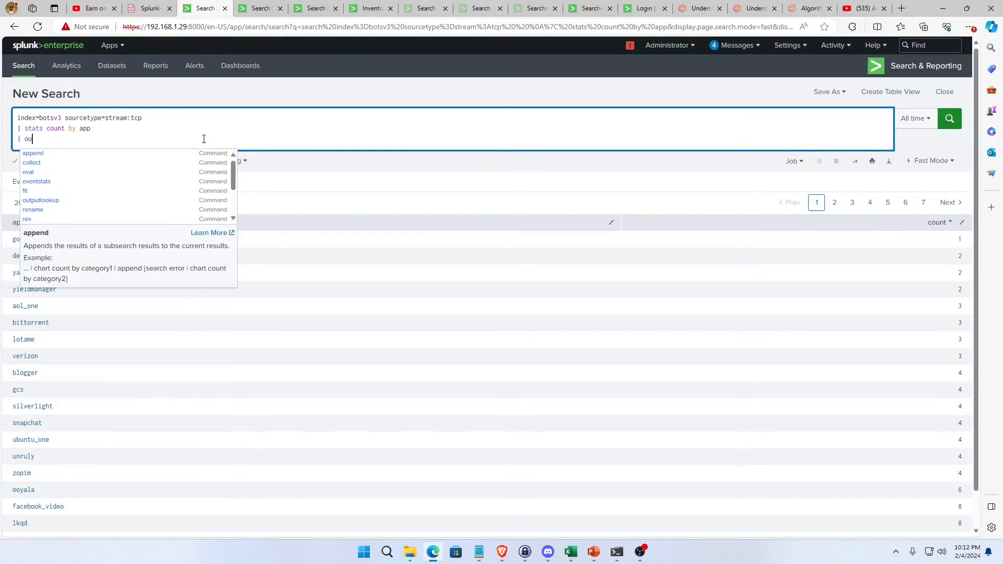
type("tputlookup")
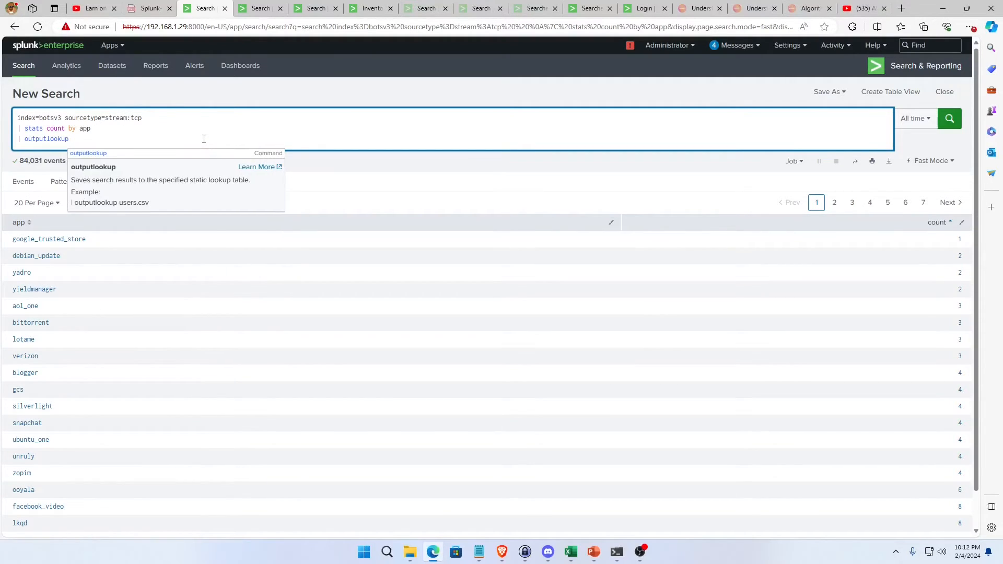
type(" kn")
key("BackSpace")
type("known")
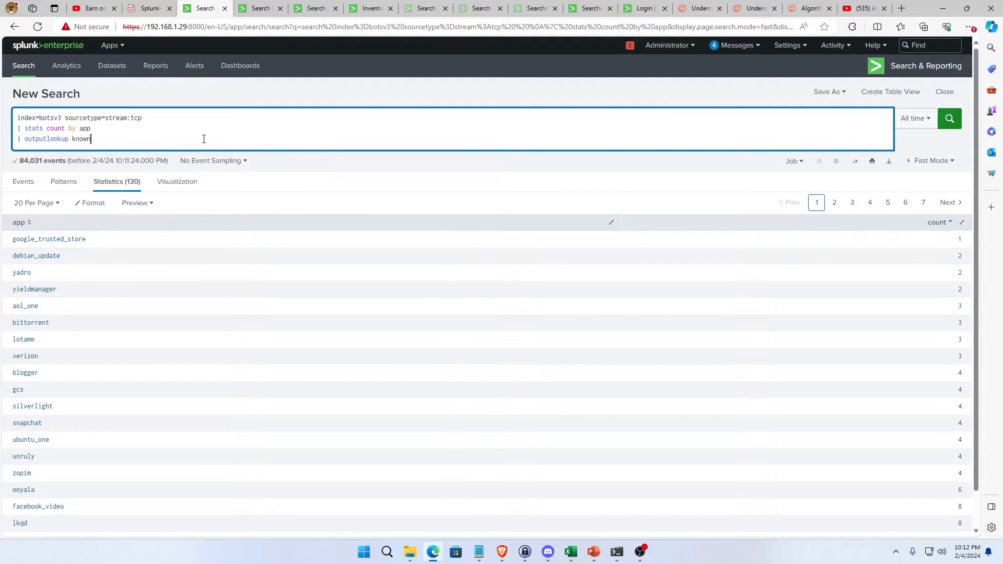
type("_services.csv")
key("Return")
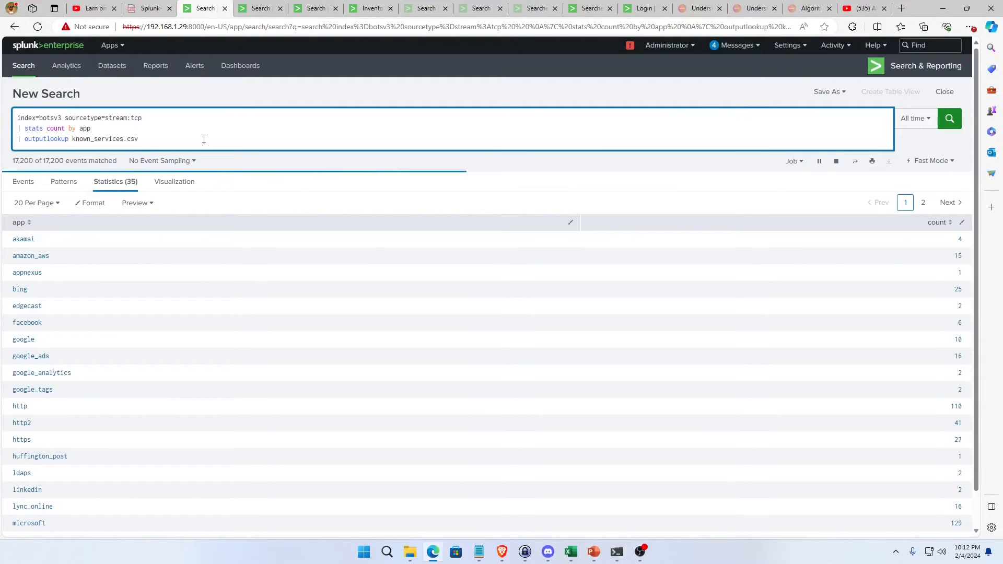
Replace the stats and outputlookup lines with "| head 1000" and "| lookup known_services.csv" below the base search.
left_click(149, 118)
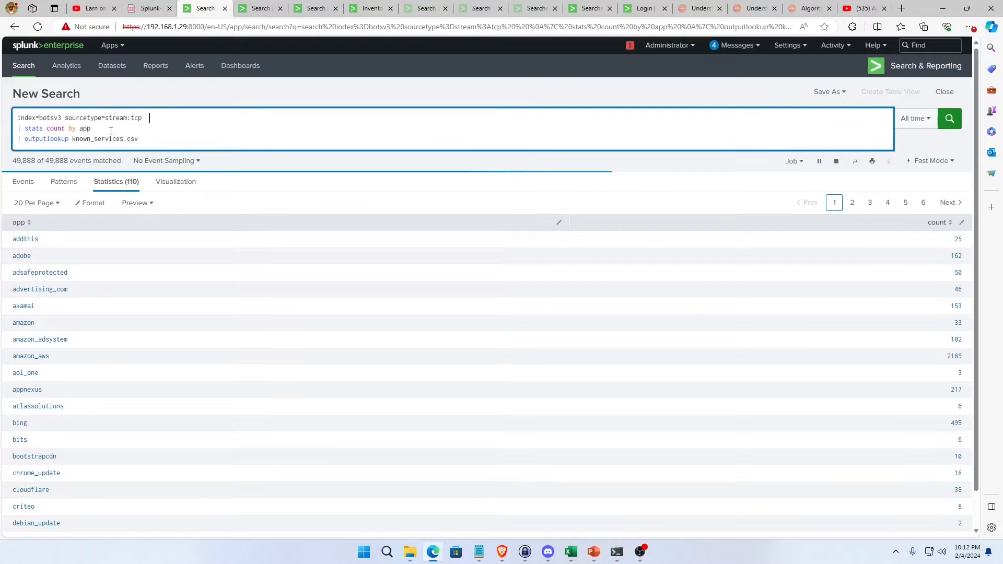
left_click_drag(146, 139, 17, 128)
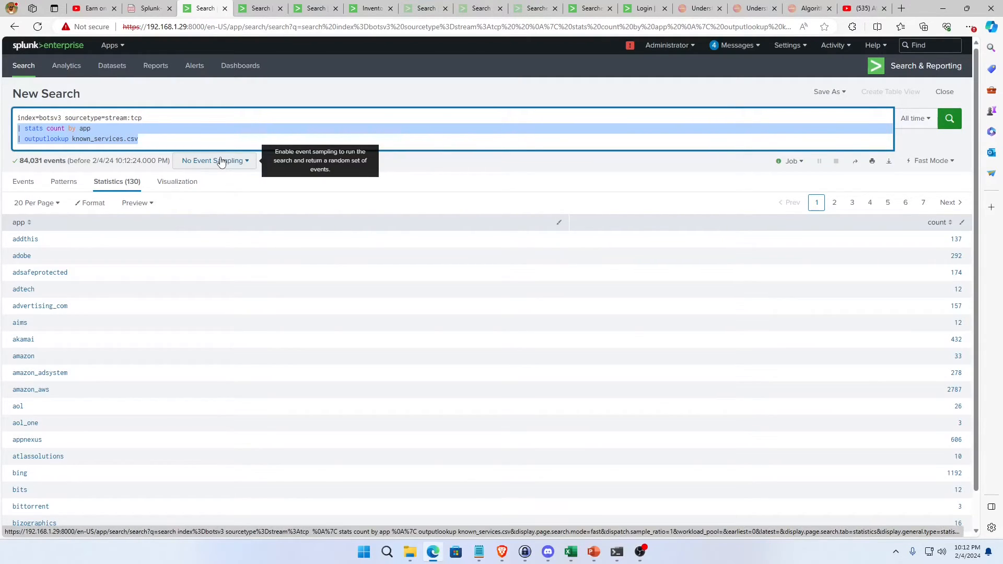
key("BackSpace")
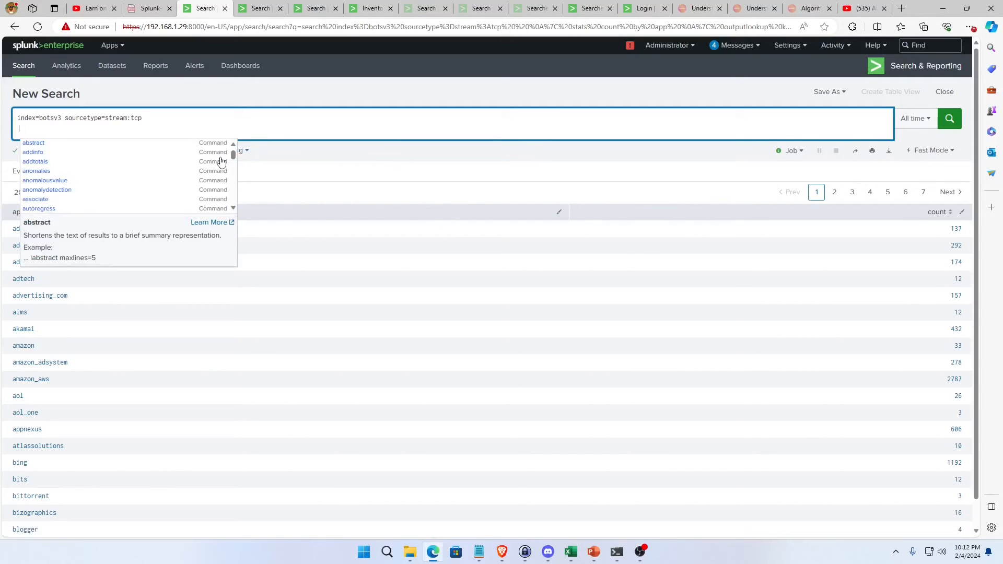
type("| s")
key("BackSpace")
type("head 1000")
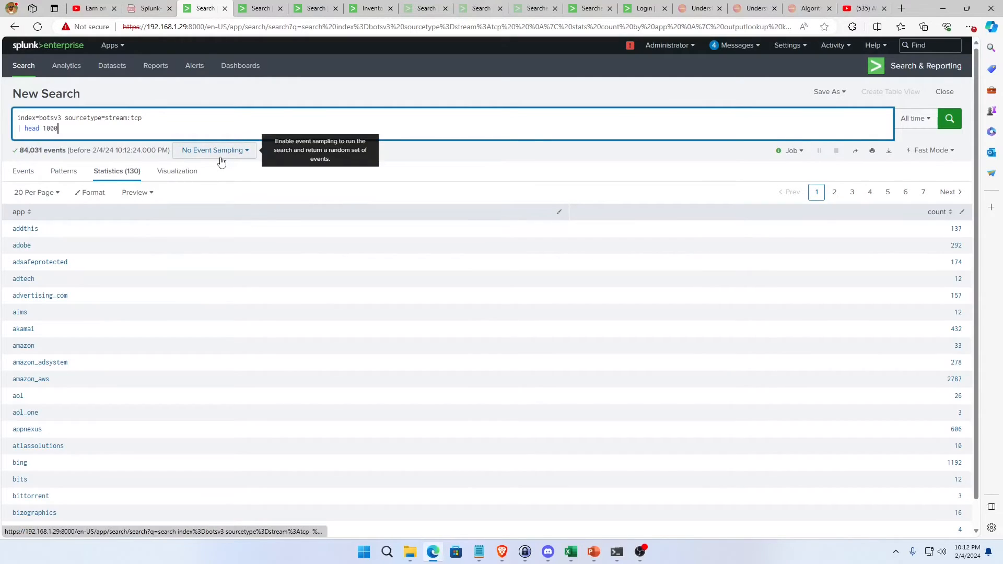
key("shift+Return")
type("| lookup known")
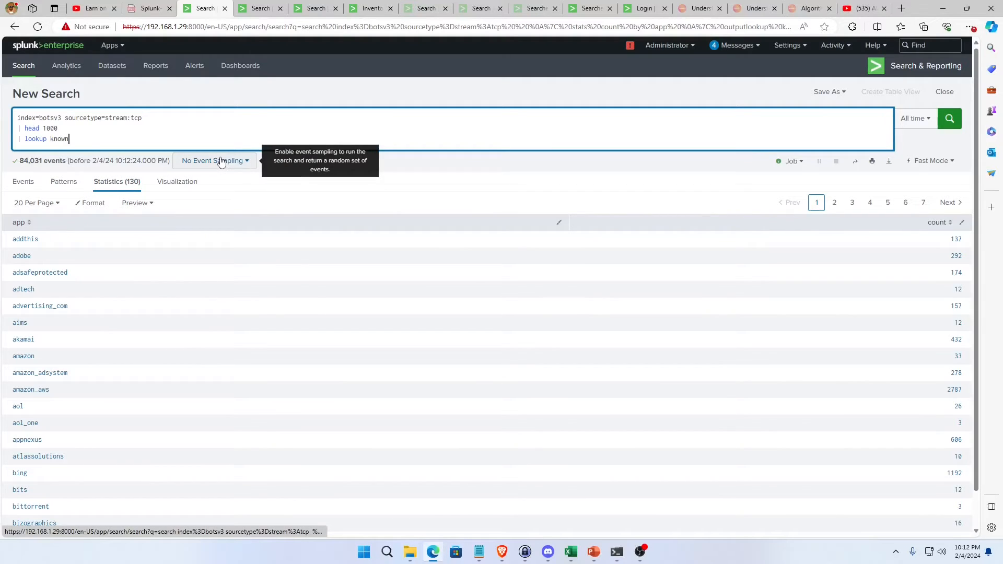
type("_ser")
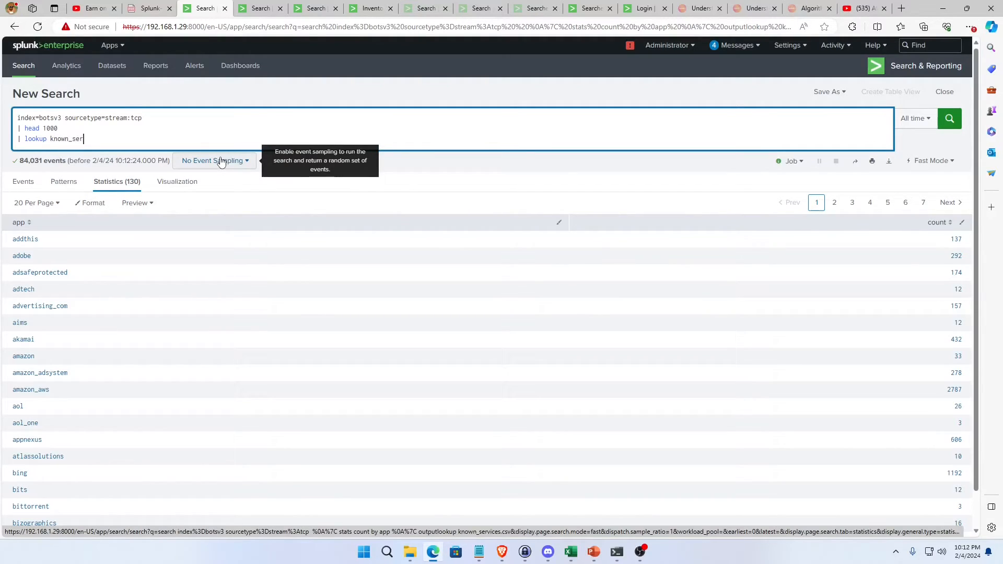
type("vices.csv")
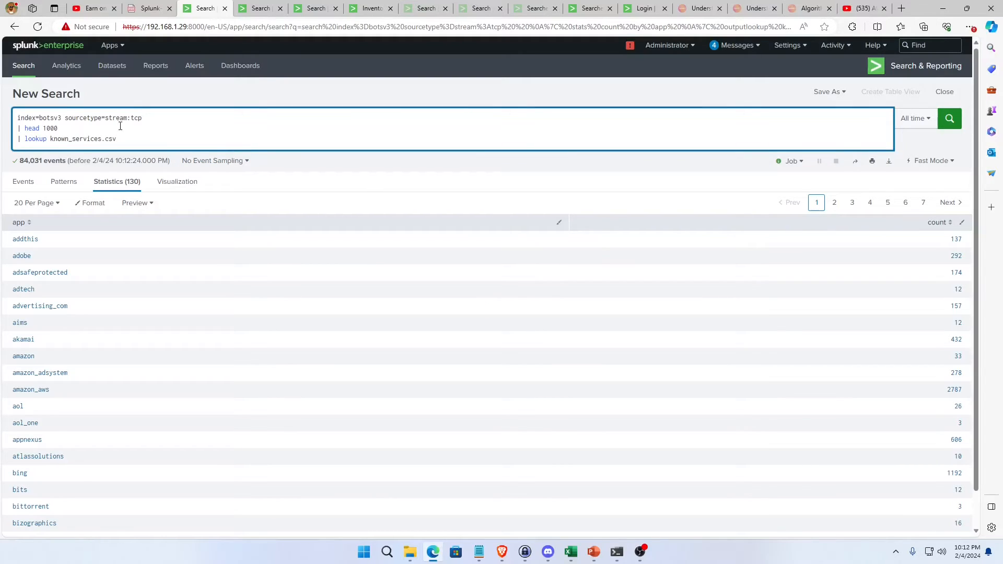
type("input")
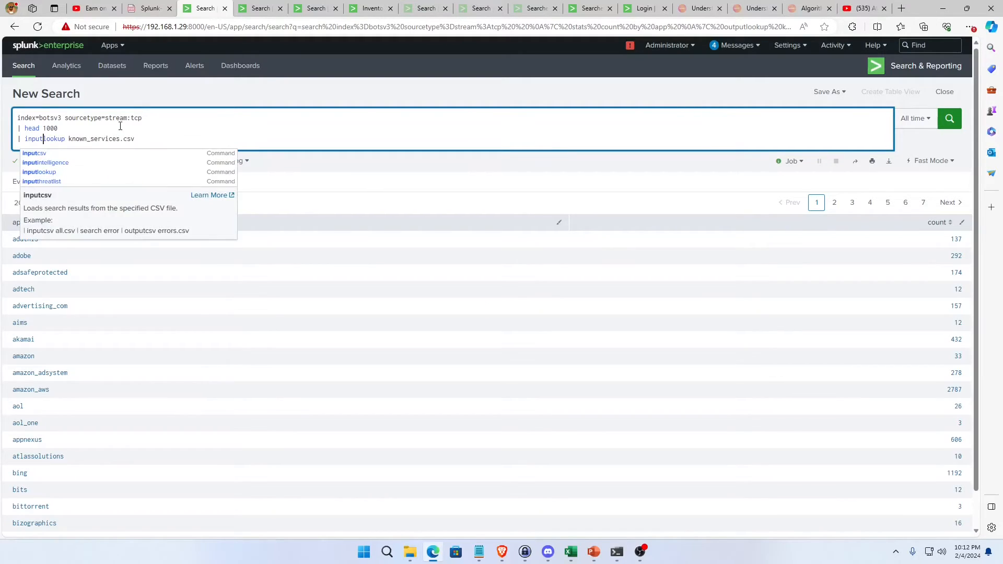
Reduce the query to "| inputlookup known_services.csv" and run it to view the lookup's contents.
left_click_drag(112, 129, 44, 94)
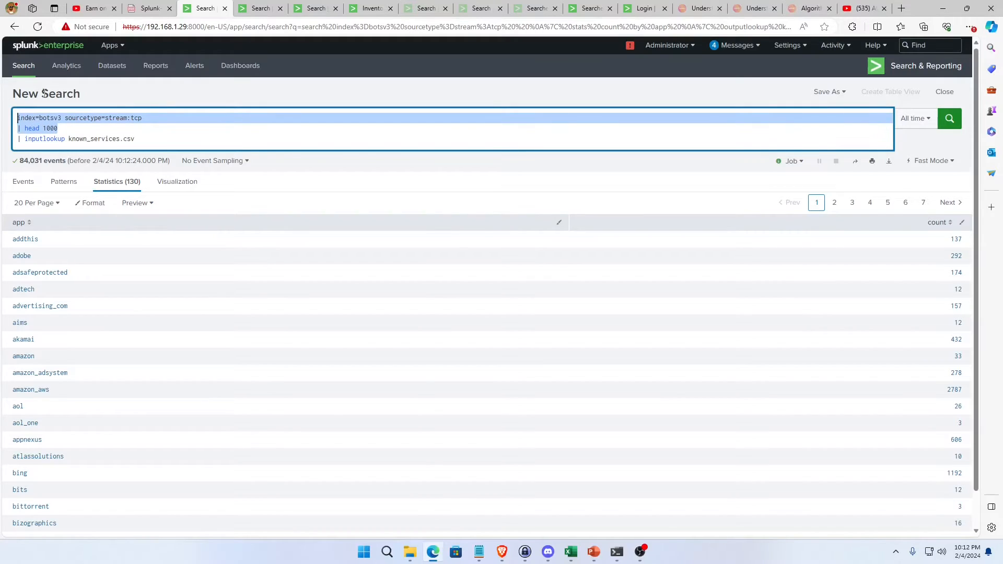
key("BackSpace")
key("Return")
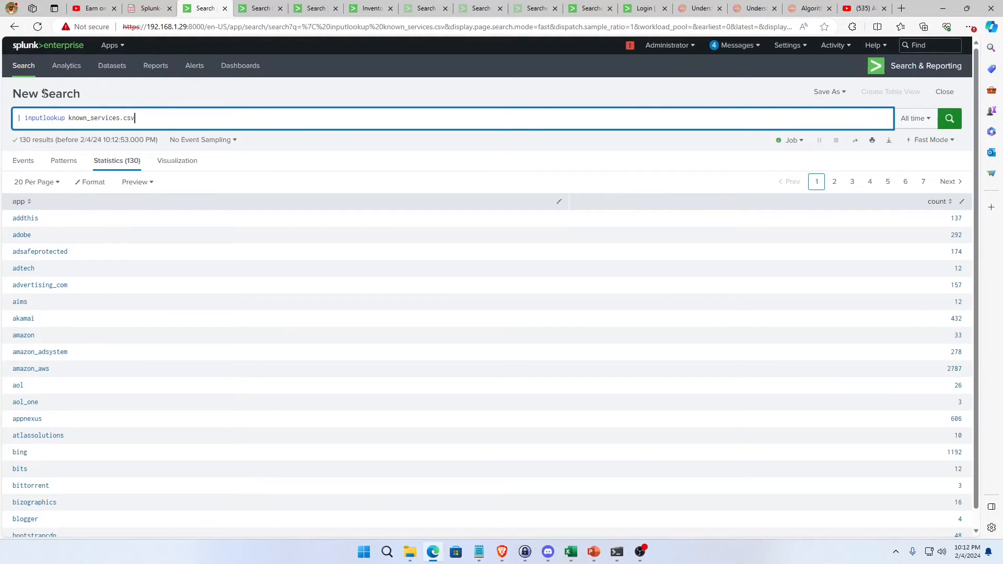
Restore the stream:tcp search, complete its last line as "| lookup known_services.csv app as app output count as match", and run it.
key("ctrl+z")
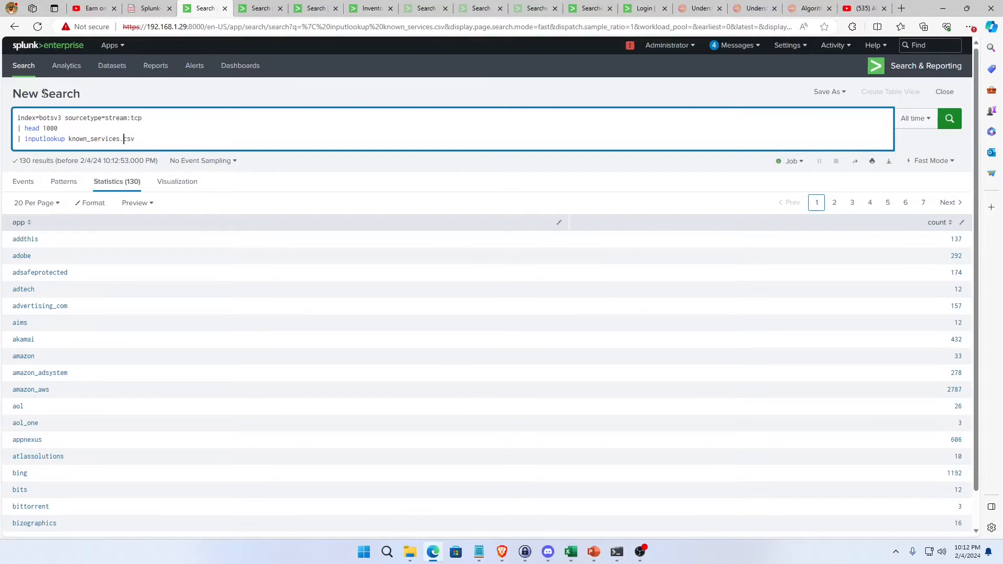
key("Delete")
key("Delete")
key("Delete")
key("Delete")
key("Delete")
type("a")
type("pp=")
key("BackSpace")
type("as app output ")
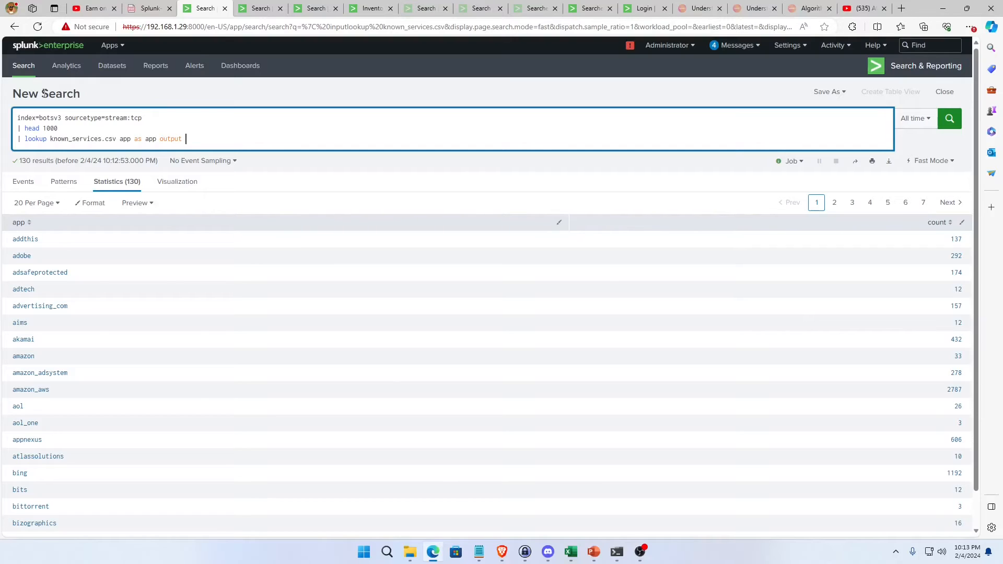
type("count as match")
key("Return")
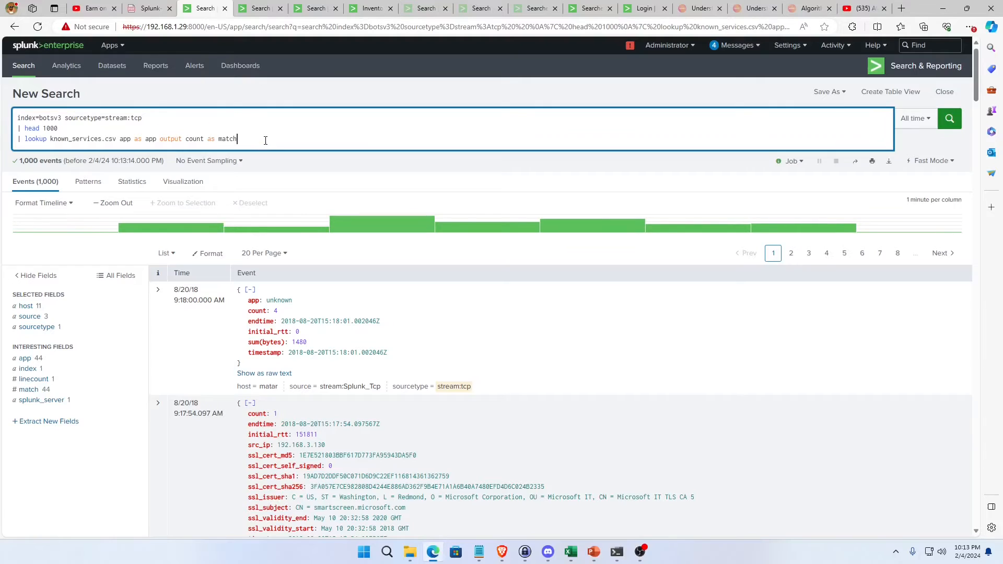
Add the line "| table src_ip, dest_ip, app match" to the lookup search and run it.
key("shift+Return")
type("| table")
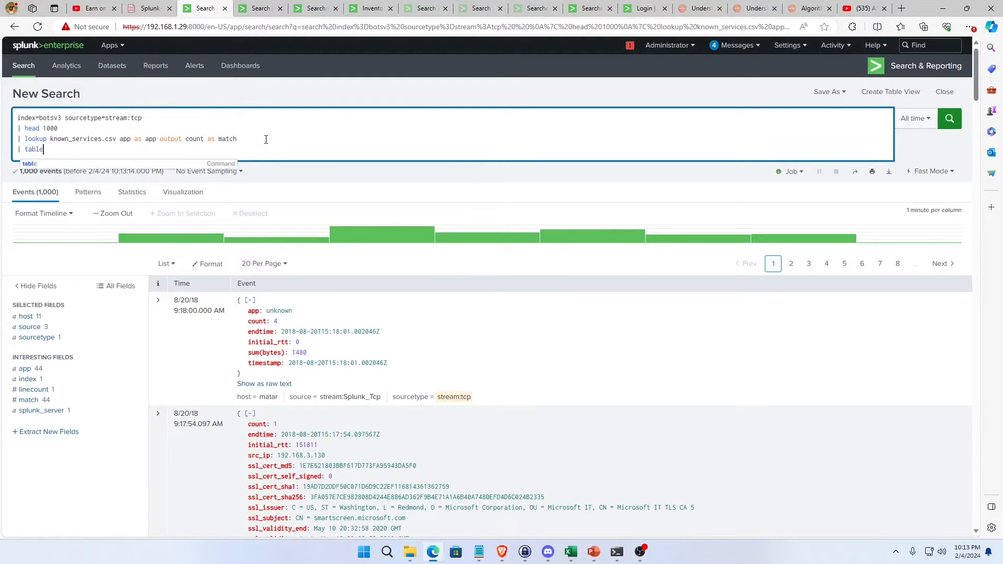
type(" src_ip, dest_")
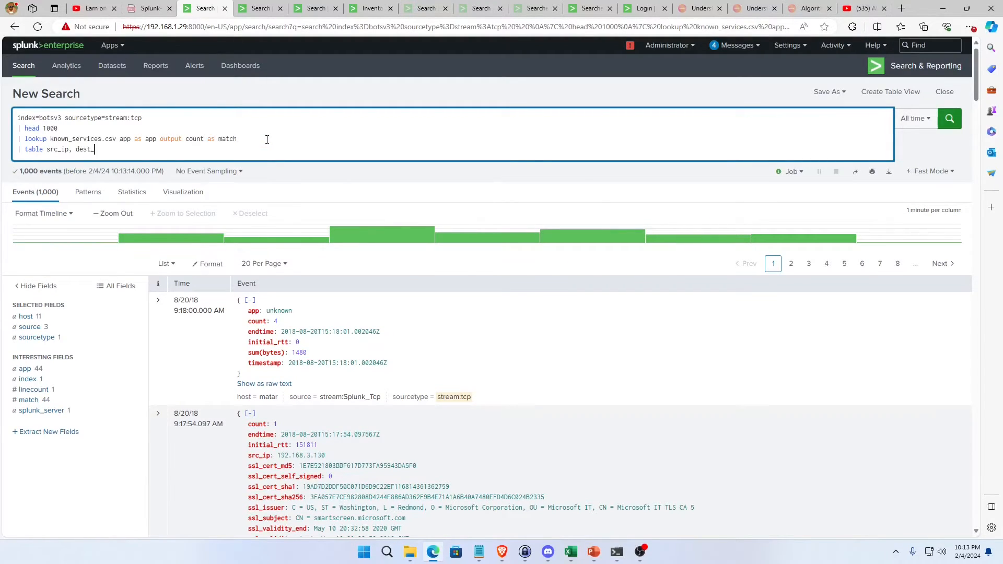
type("ip, app match")
key("Return")
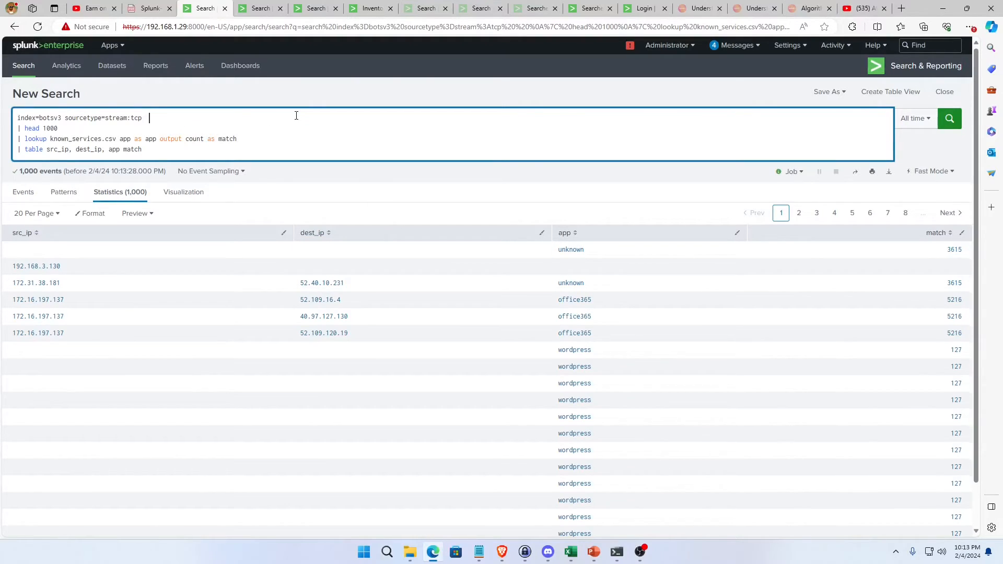
Add the filters app=* and app!=" " to the base search line and rerun the search.
type("app=* app!=\" \"")
key("Return")
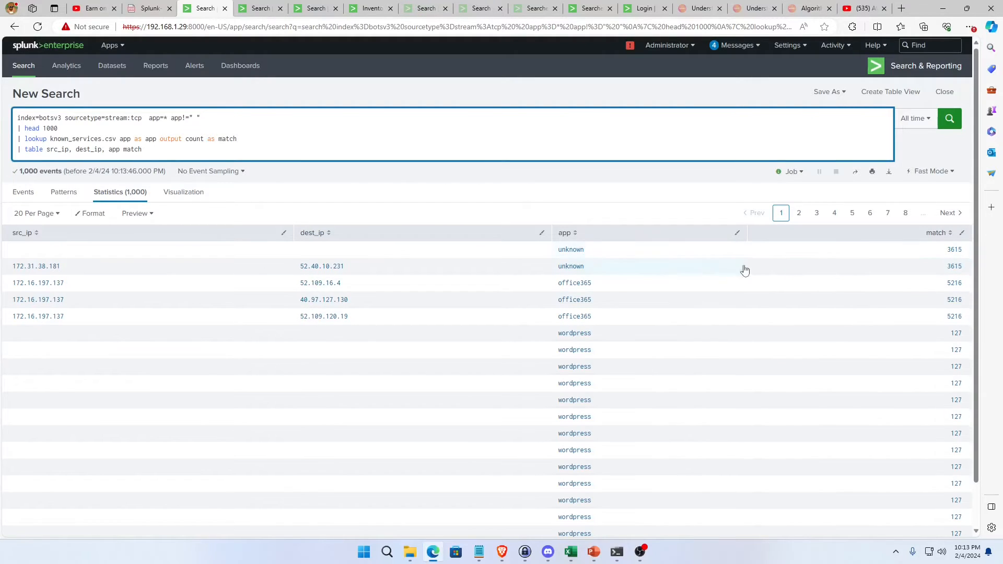
Look through the matched results and add the line "| where isnull(match)" after the table command.
scroll(952, 368, "down", 1)
scroll(953, 369, "up", 1)
left_click(321, 147)
key("shift+Return")
type("| where isnu")
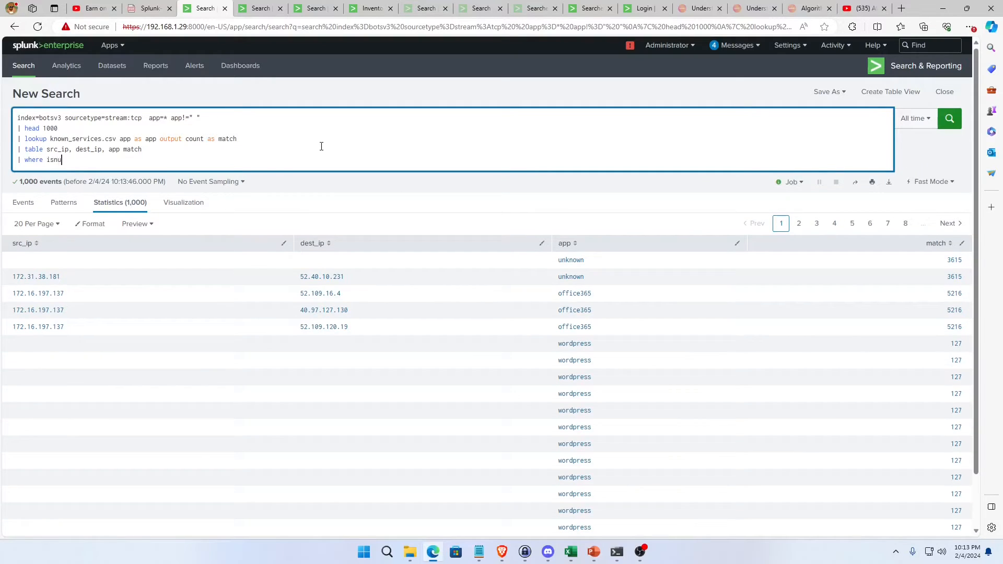
type("ll(mathc")
key("BackSpace")
key("BackSpace")
type("cjh)")
Replace the head, lookup, table and where lines with "| anomalydetection app" and run the search.
triple_click(101, 160)
left_click(110, 160)
double_click(112, 160)
left_click_drag(105, 160, 16, 131)
key("BackSpace")
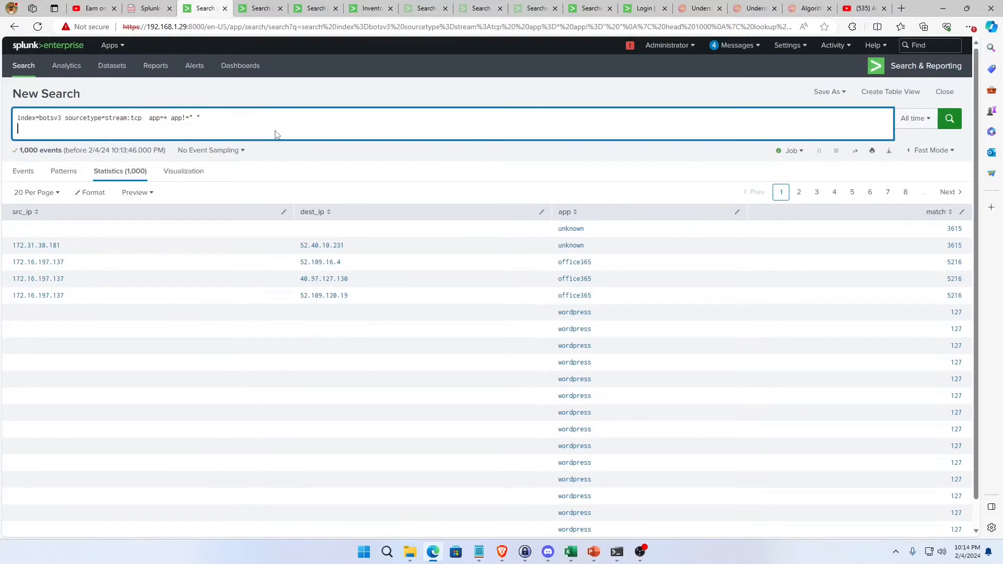
type("| anomalh")
key("BackSpace")
type("ydetection ")
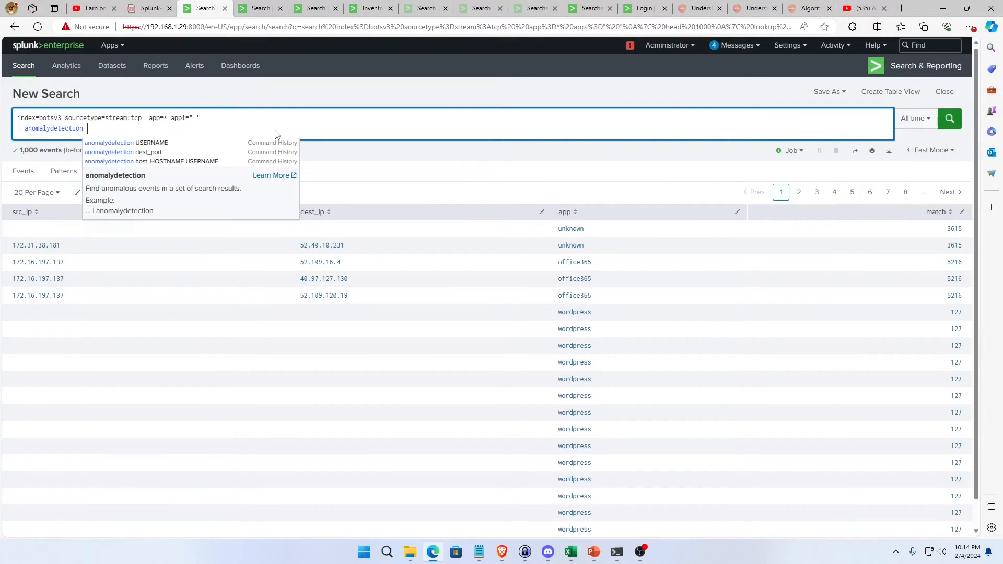
type("s")
key("BackSpace")
type("app")
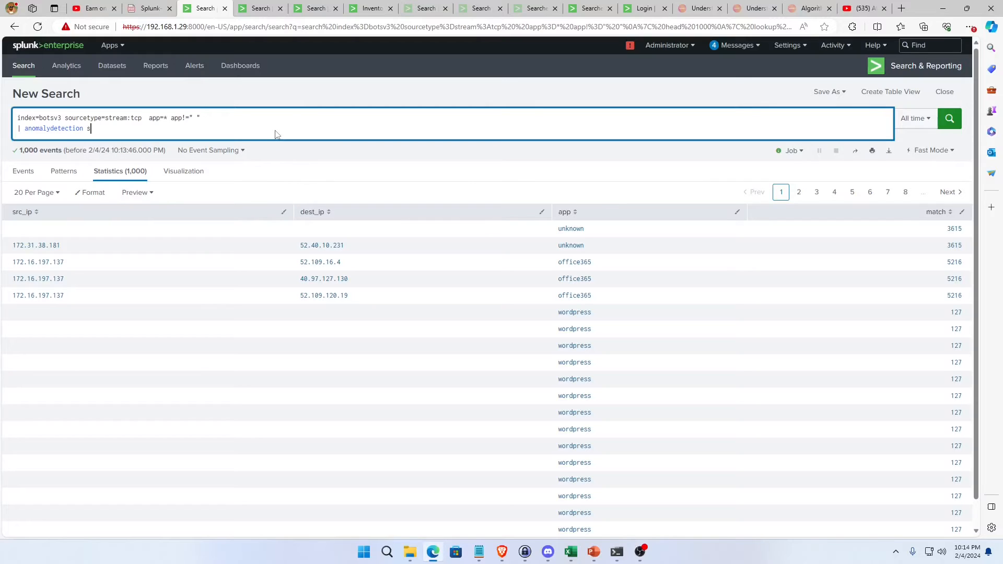
key("Return")
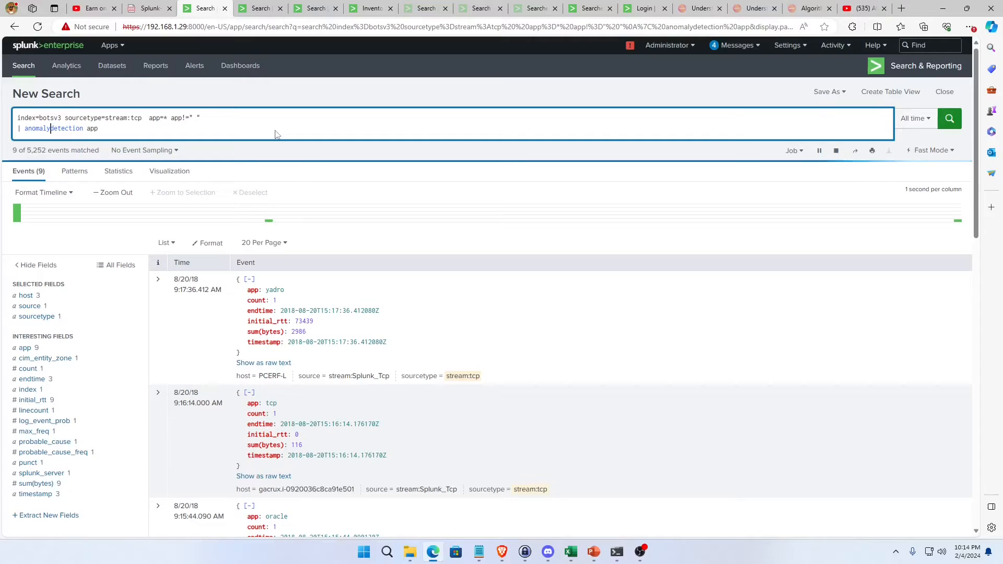
Insert the line "| table src_ip, dest_ip" above the anomalydetection command.
key("Left")
key("Left")
key("shift+Return")
key("Up")
type("|")
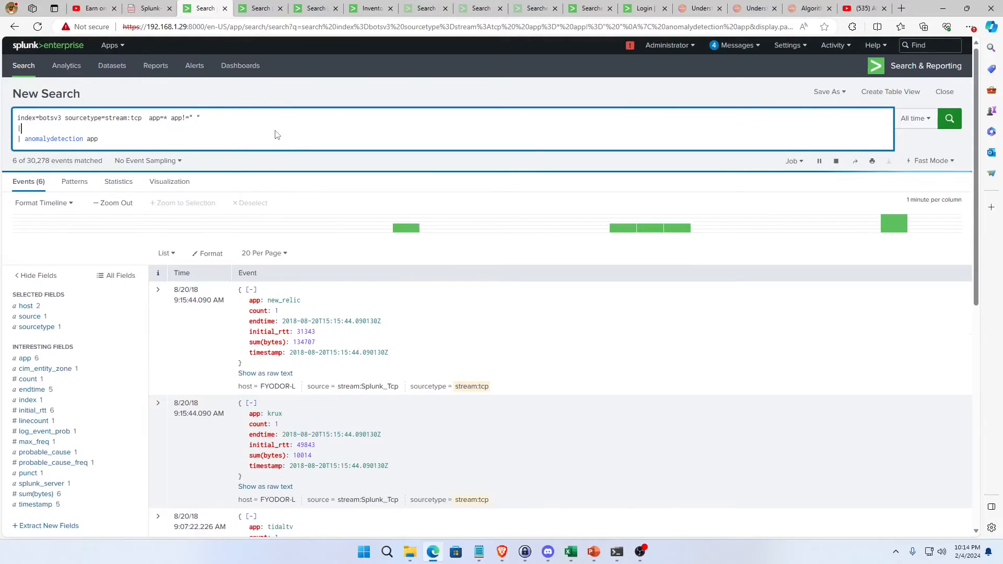
type(" table src_Ip, des")
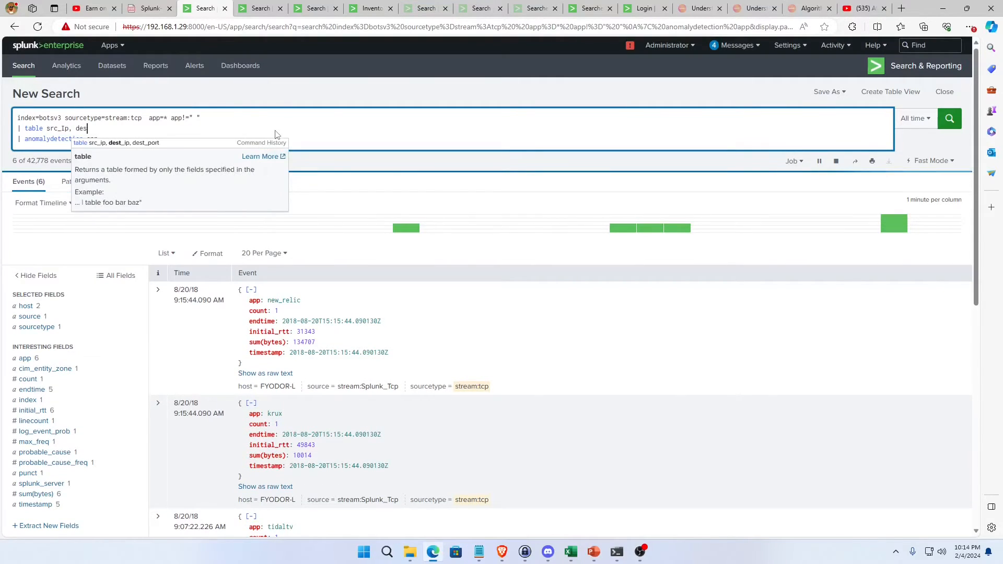
key("BackSpace")
key("BackSpace")
key("BackSpace")
type("ip")
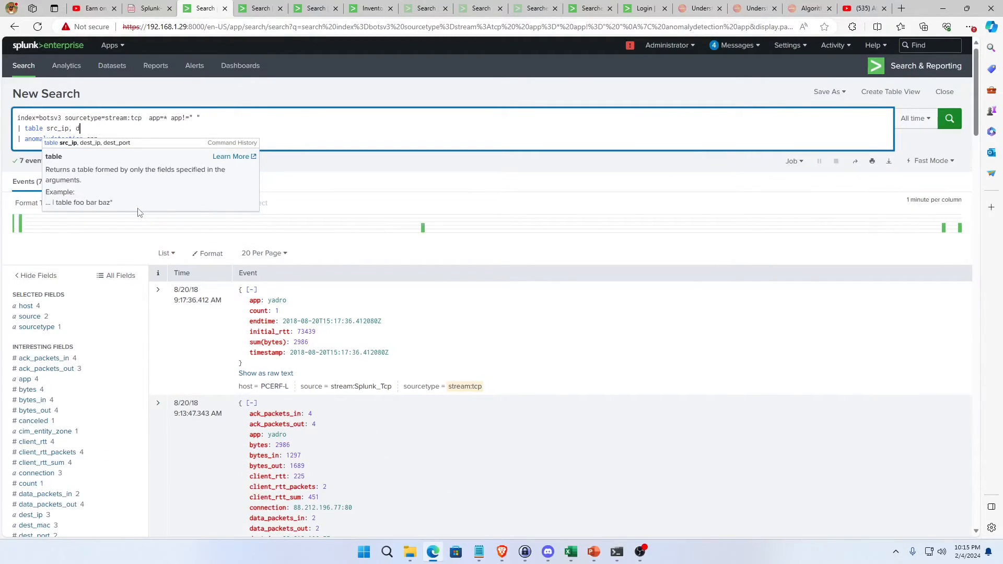
type(", dest_ip")
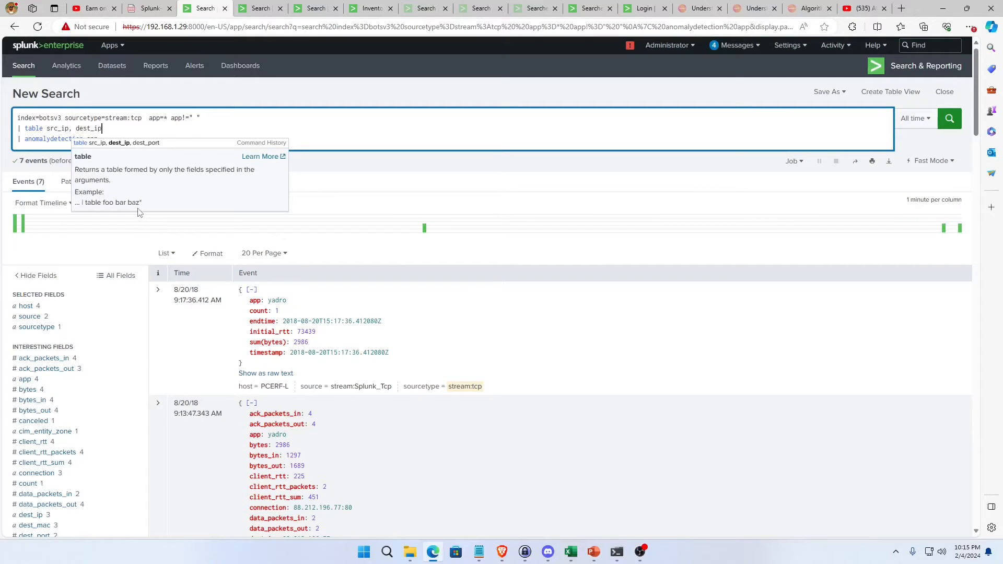
Append "| head 10000" to the base search line and run it, then add app to the table fields and rerun.
key("Down")
key("Right")
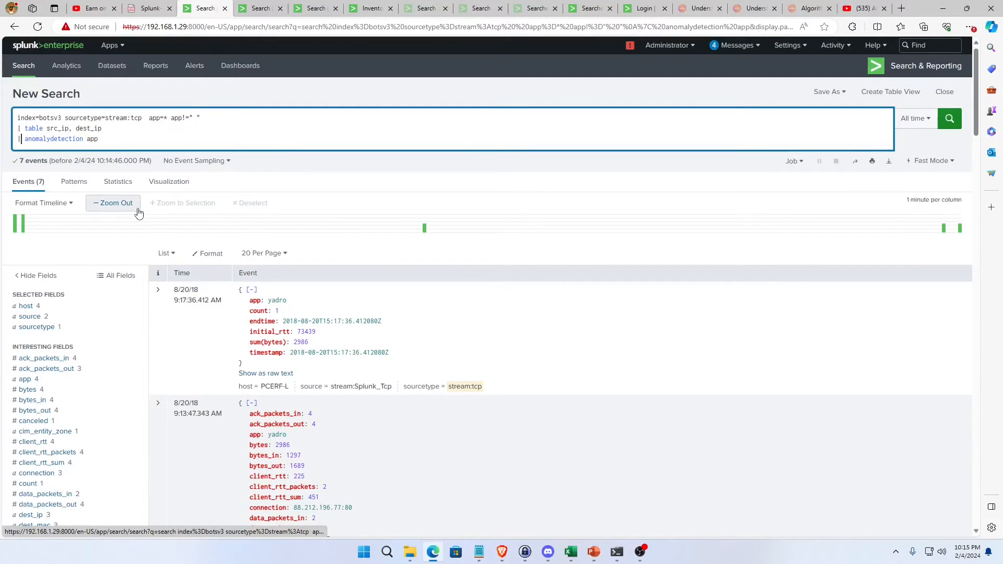
type("| h")
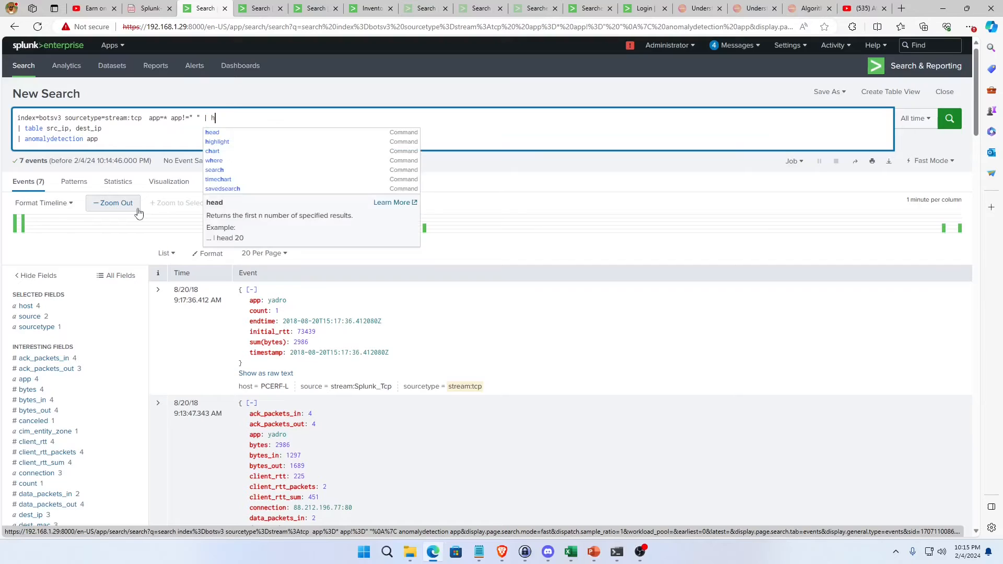
type("ead 1000")
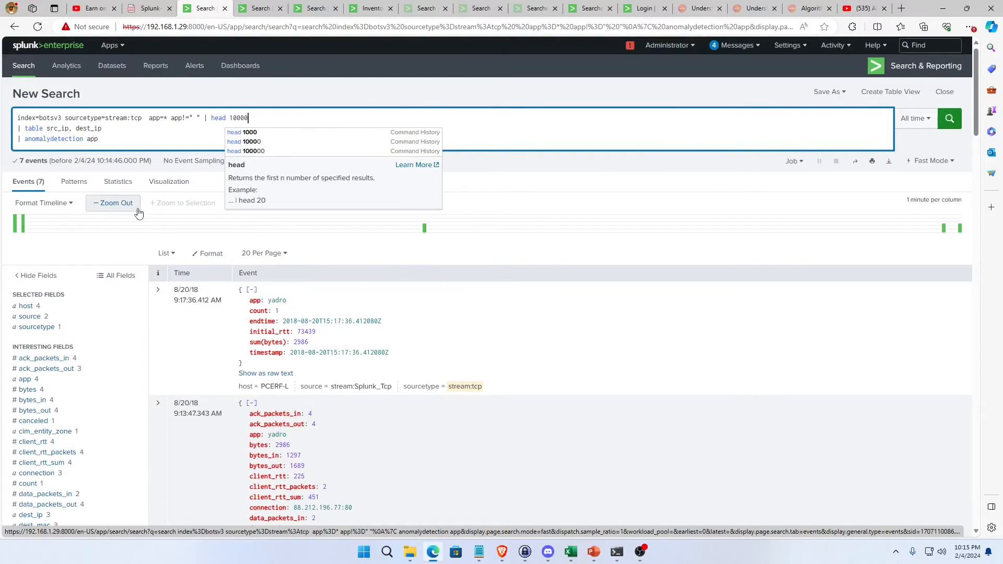
type("0")
key("Return")
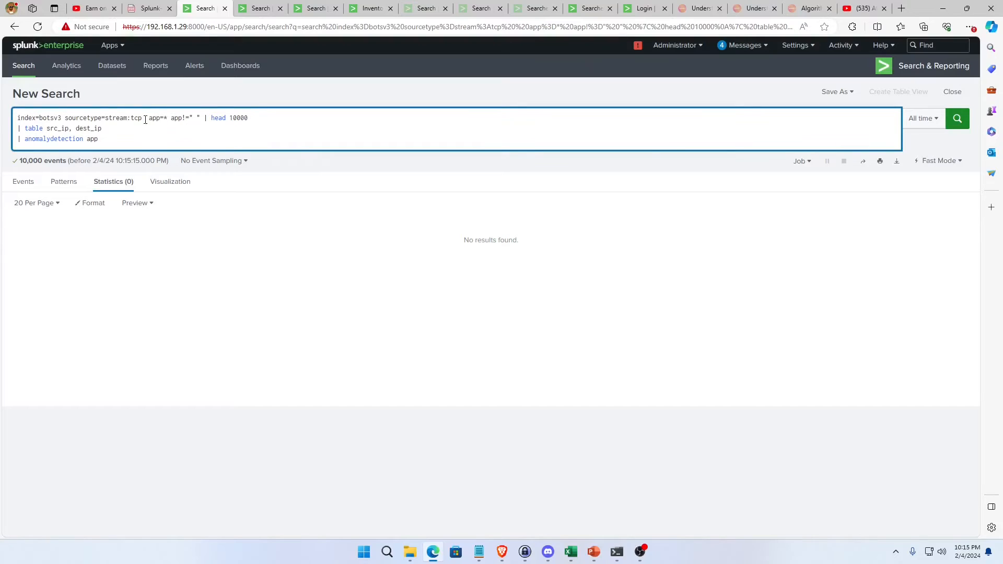
key("Return")
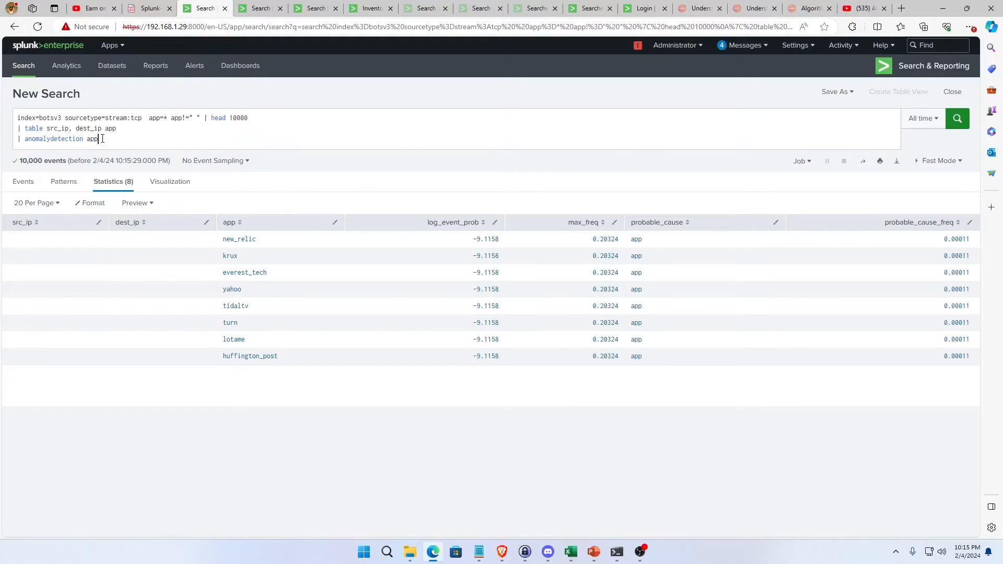
Remove the "| anomalydetection app" line and rerun the search to list the source, destination and app fields.
left_click_drag(99, 139, 18, 139)
key("BackSpace")
key("BackSpace")
key("Return")
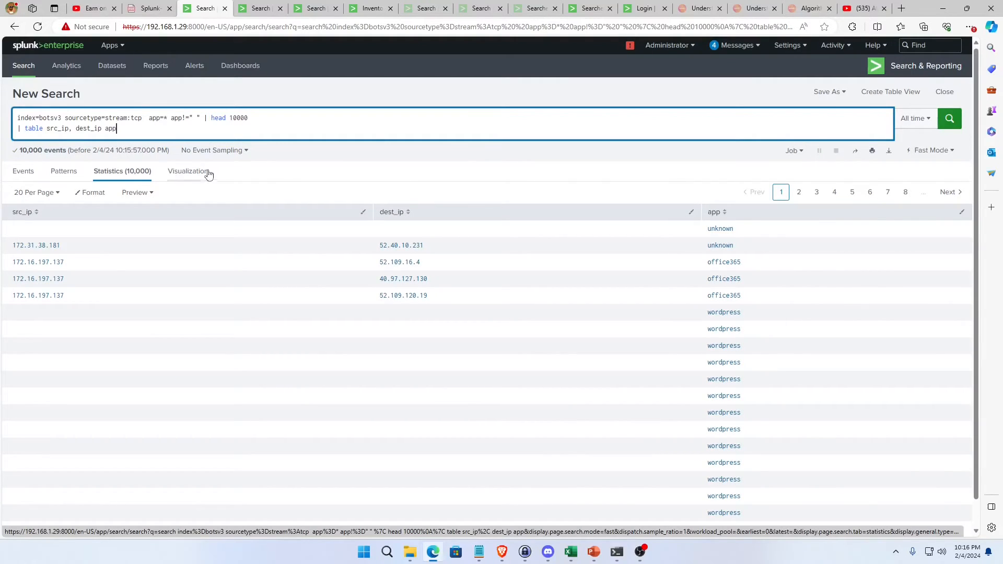
Add the filter src_ip=* before "| head 10000" in the base search line and rerun the search.
left_click(201, 116)
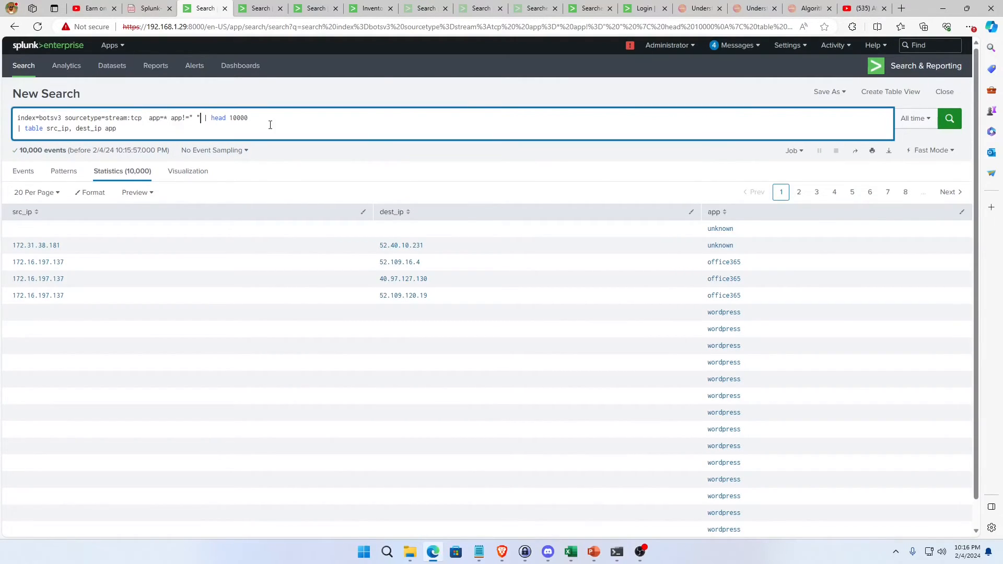
type("src_ip=*")
key("Return")
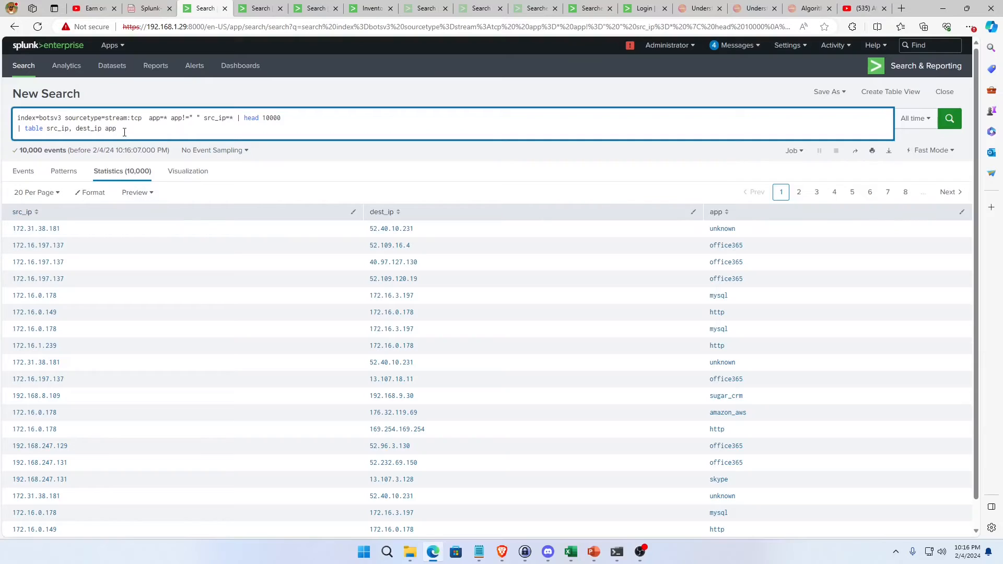
Add the line "| anomalydetection app" below the table command and run the search.
key("shift+Return")
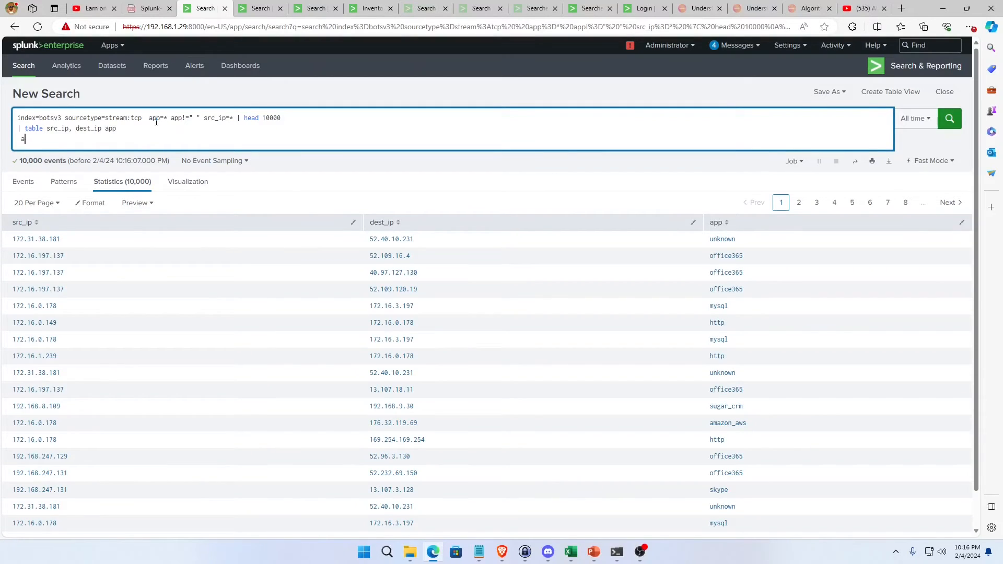
type("| anomalydetect")
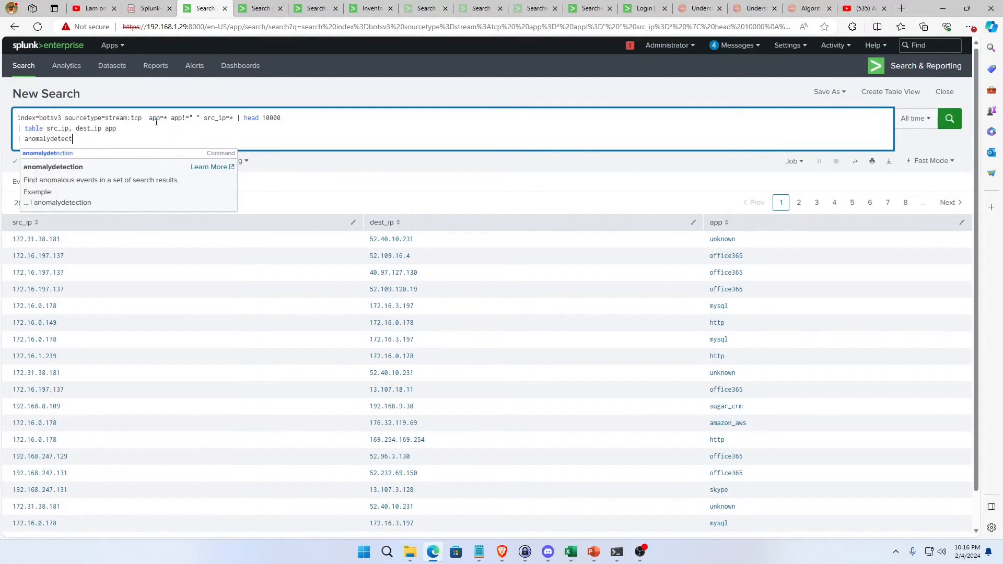
type("ion app")
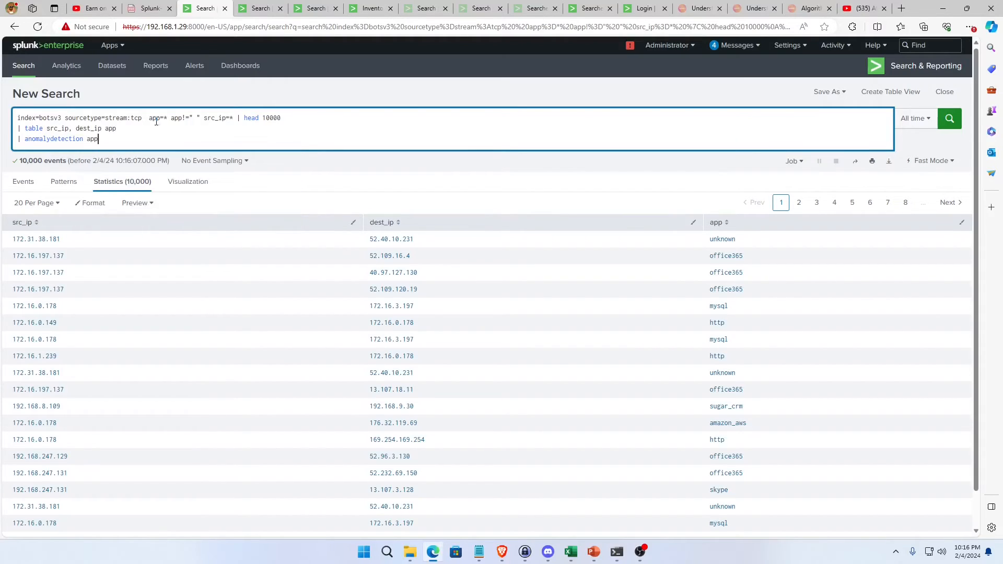
key("Return")
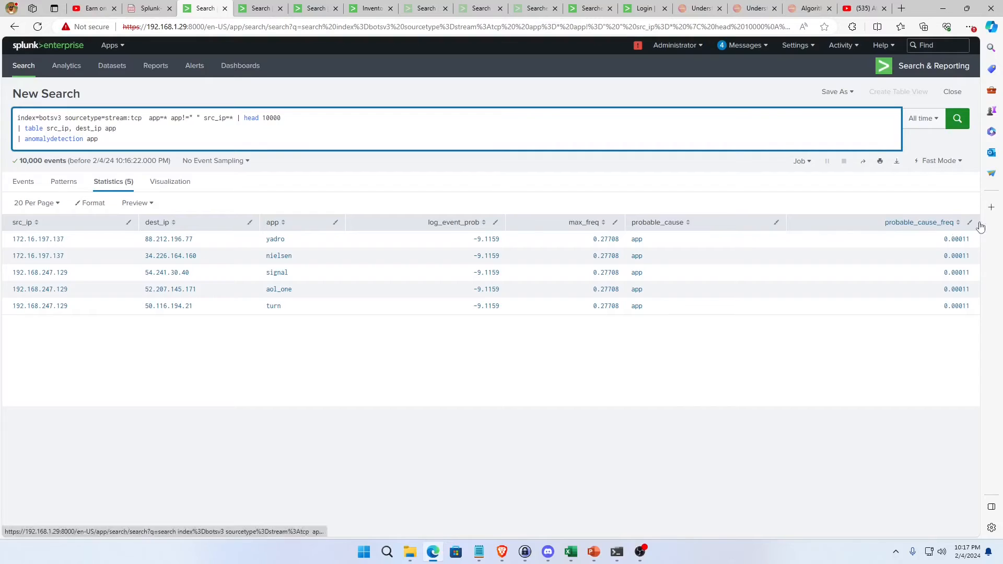
Review the algorithm selection chart on the inventory exploratory data dashboard, including its outlier detection options, and return to the search.
left_click(374, 12)
scroll(692, 310, "down", 3)
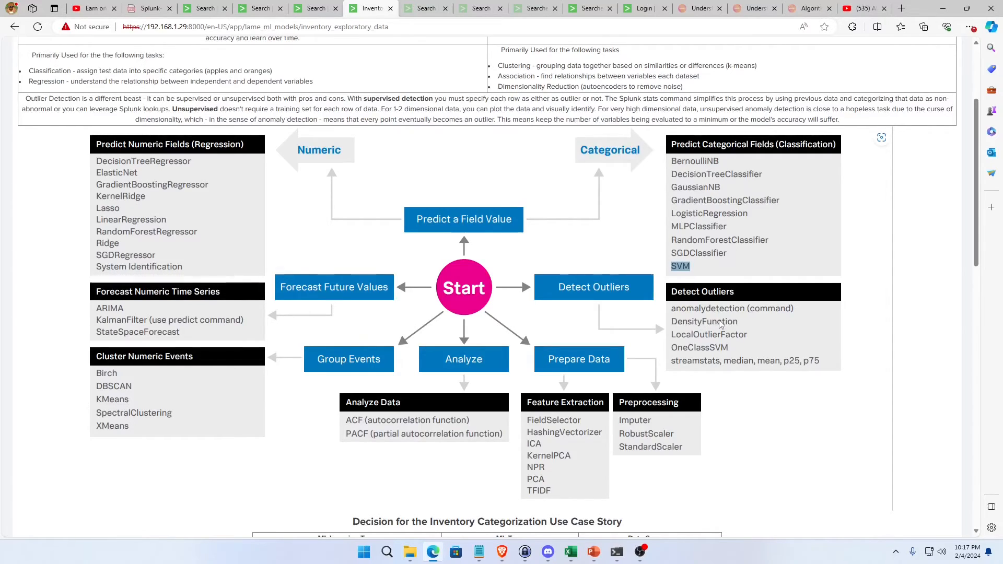
left_click(313, 9)
left_click(205, 8)
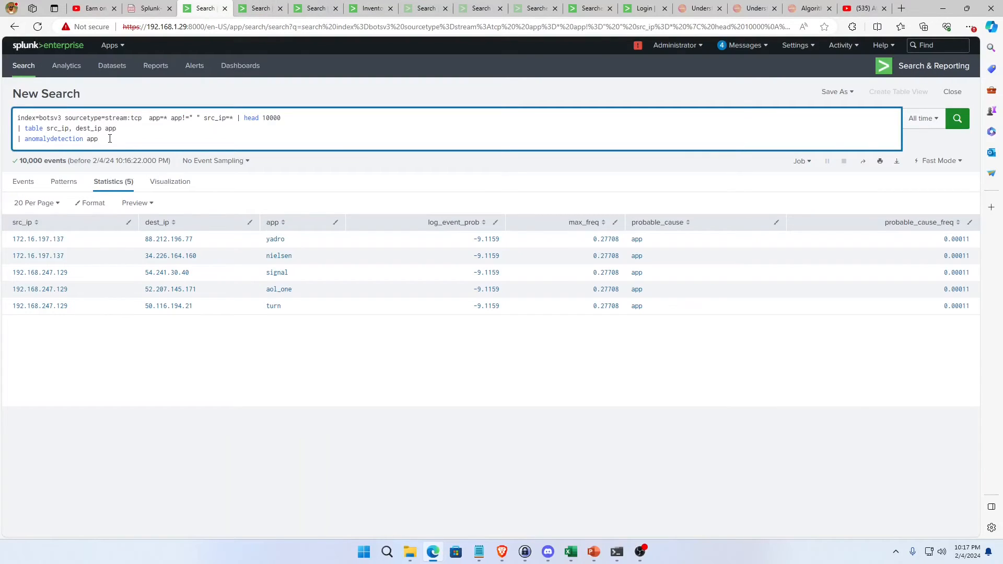
left_click_drag(110, 138, 21, 137)
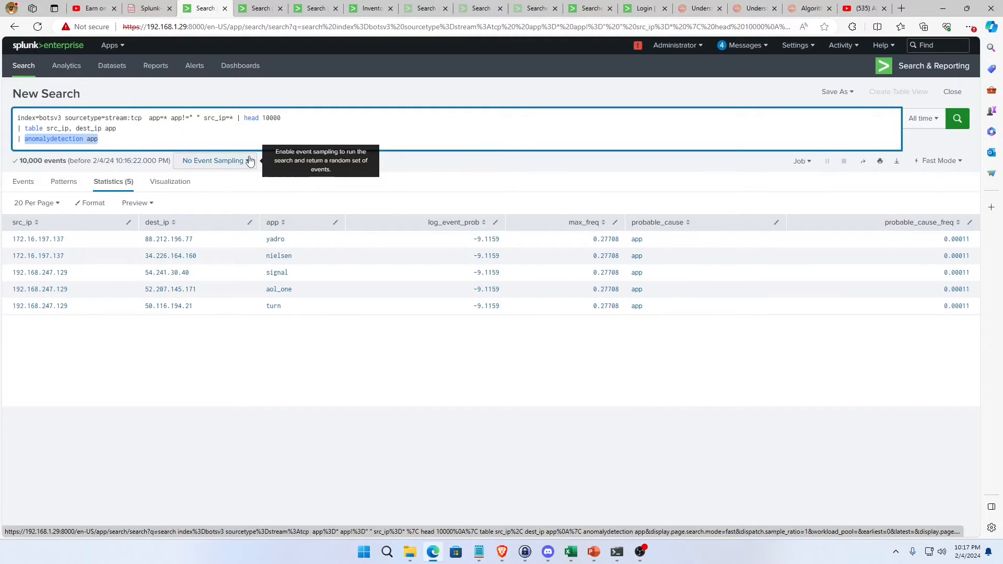
key("Up")
key("Up")
key("Right")
key("Right")
key("Right")
key("Right")
key("Right")
key("Right")
key("Right")
key("Right")
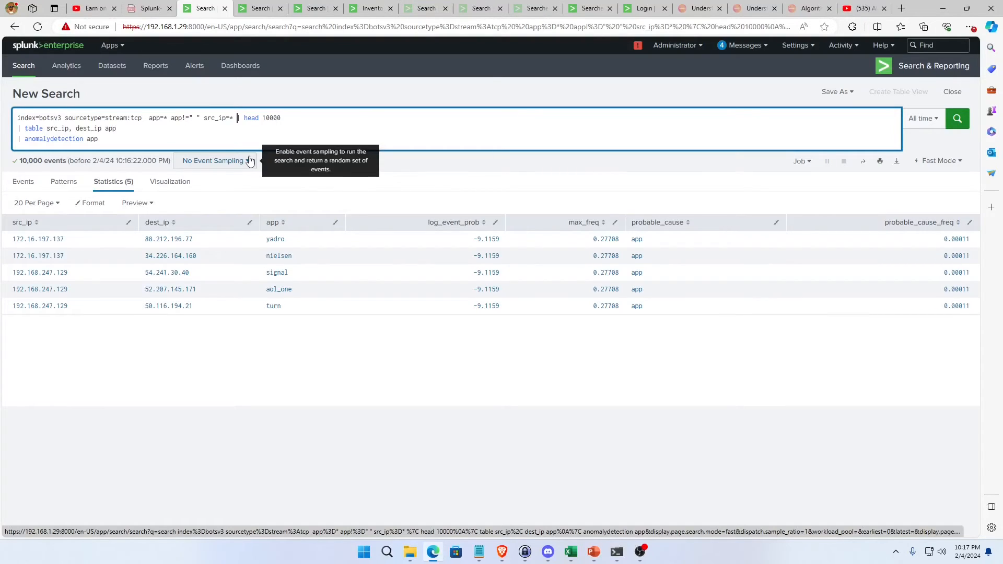
key("ctrl+a")
left_click(127, 134)
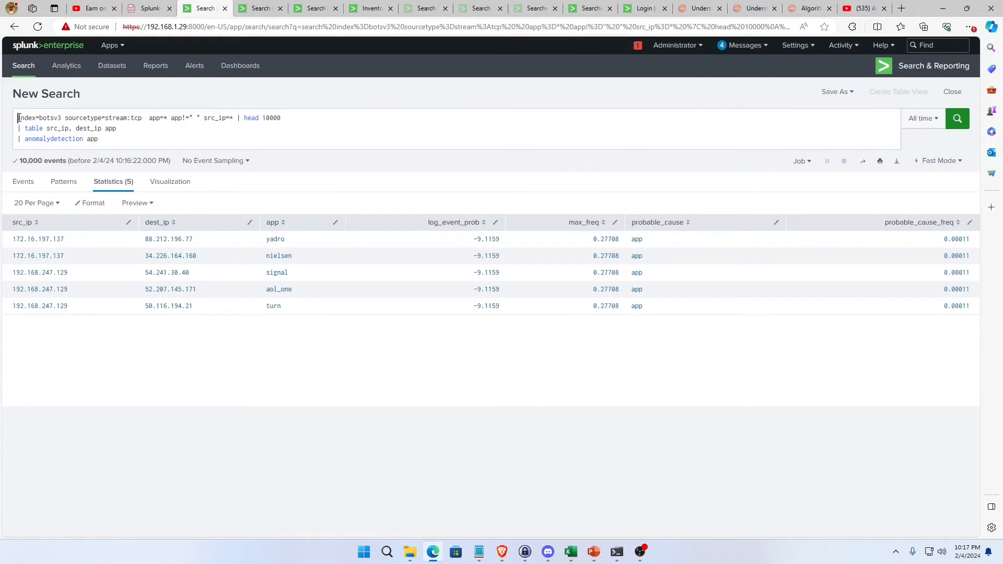
Replace the whole query with "| inputlookup known_services.csv" and run it.
left_click_drag(19, 118, 318, 113)
type("|")
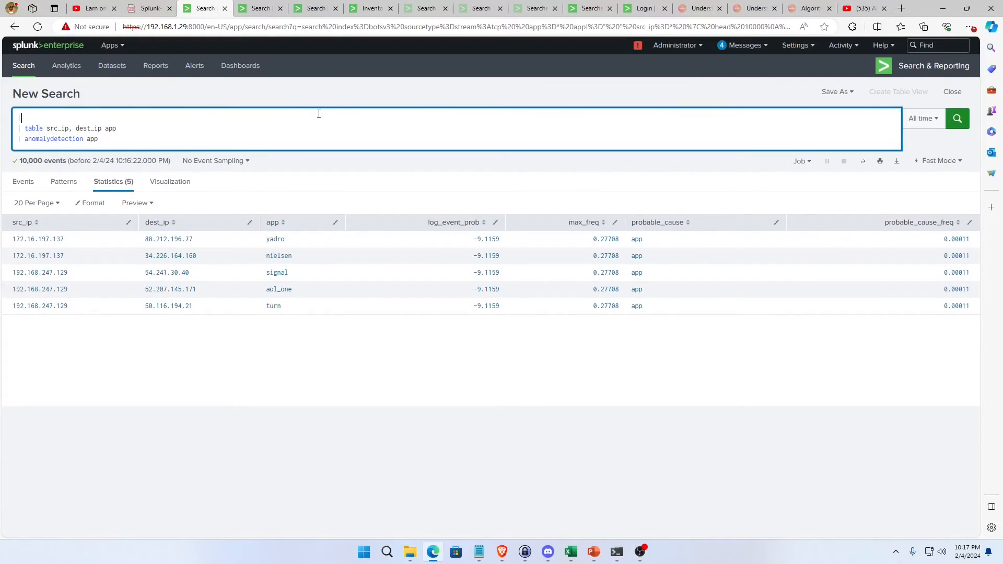
type(" inputlookup ")
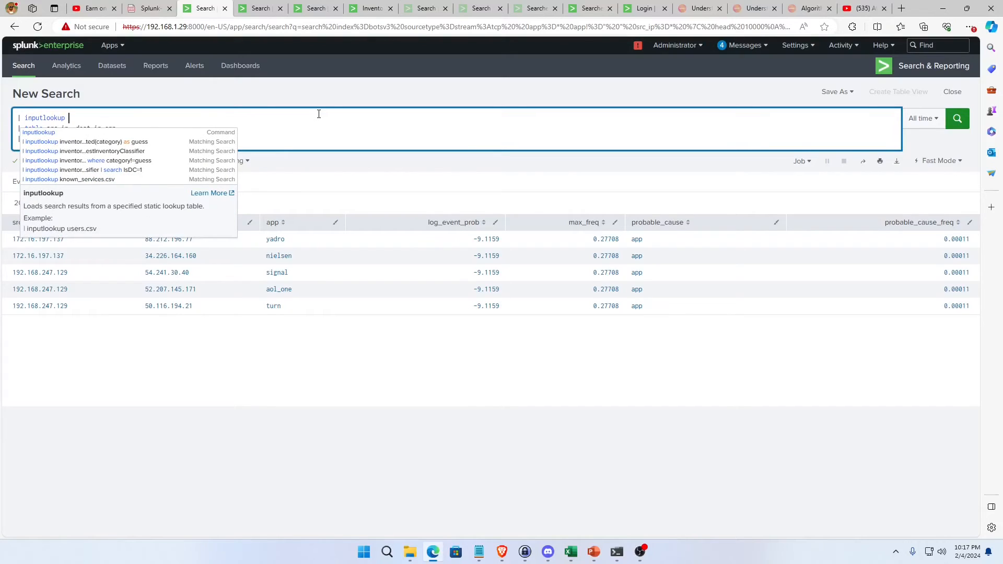
type("known_")
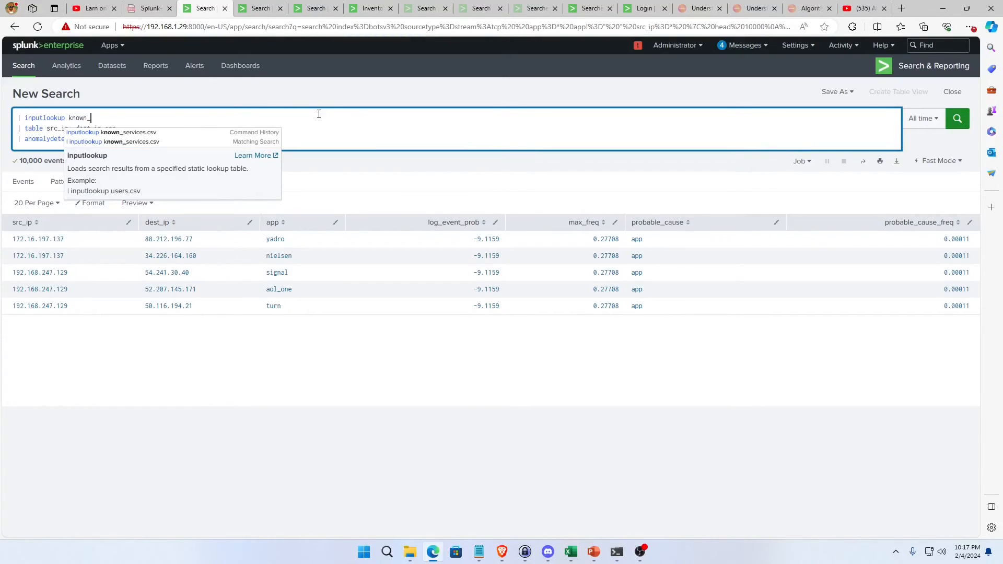
type("services.csv")
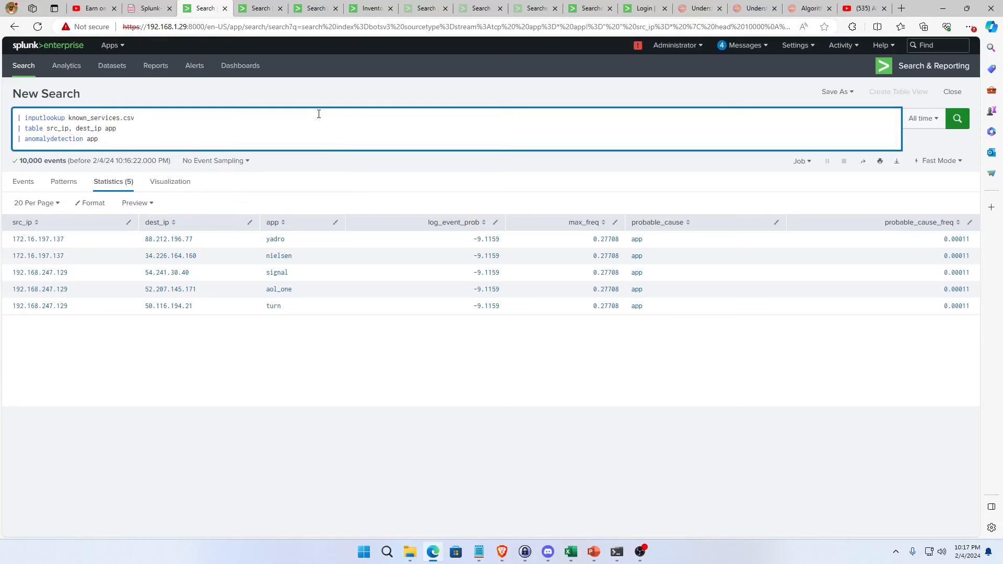
left_click_drag(116, 144, 3, 131)
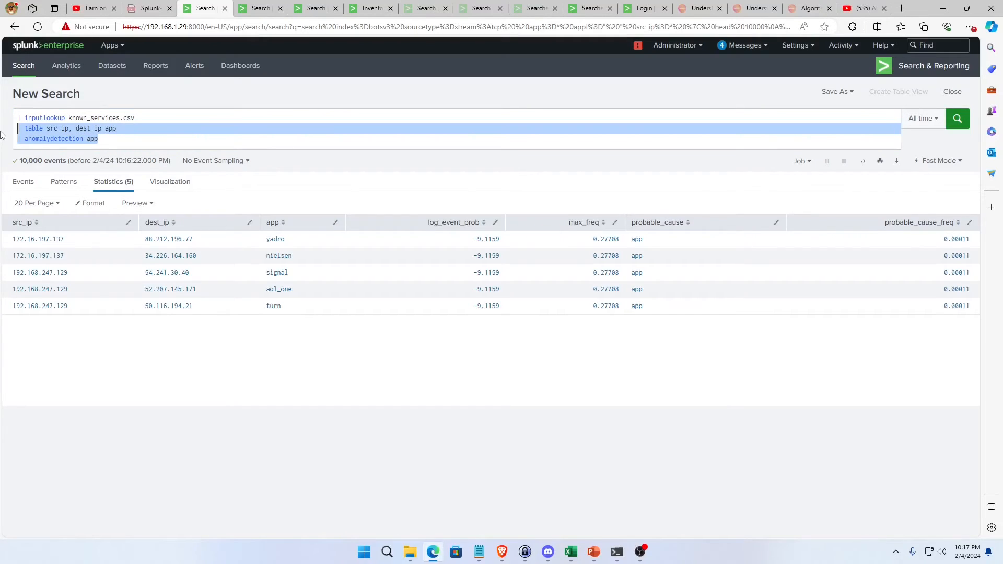
key("BackSpace")
key("BackSpace")
key("Return")
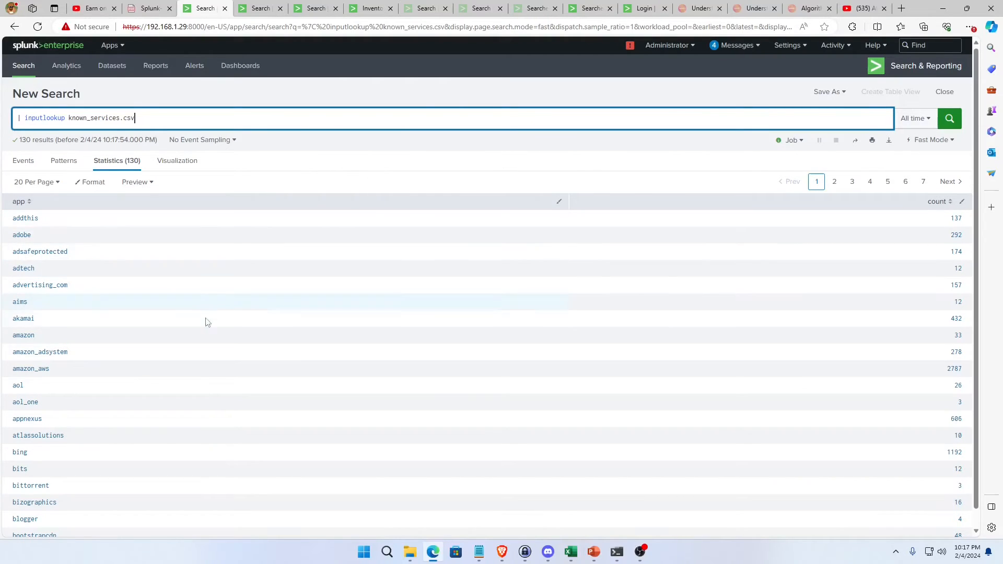
Look through all result pages of the known services lookup to examine the apps and their counts.
scroll(206, 320, "down", 1)
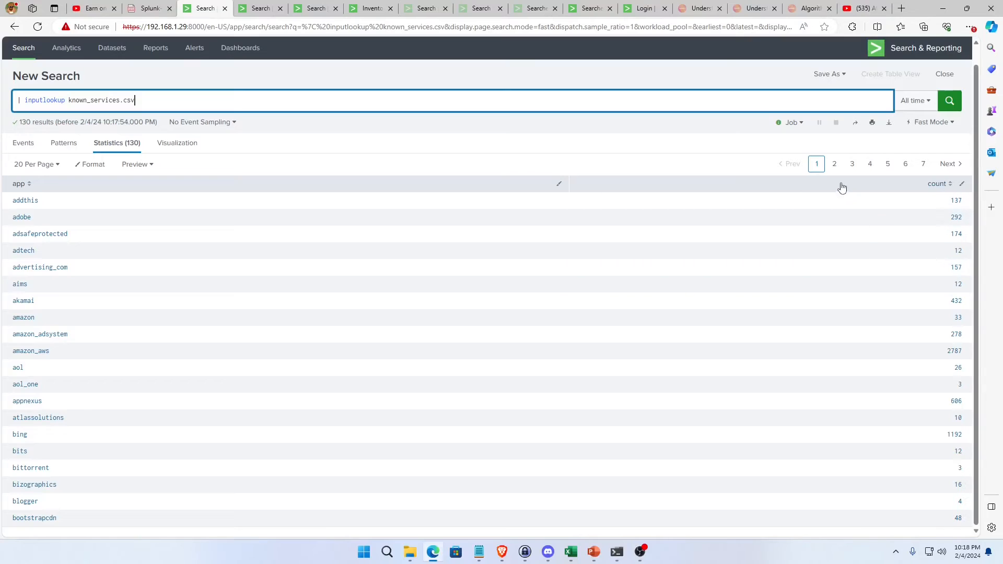
left_click(834, 164)
left_click(852, 163)
left_click(873, 167)
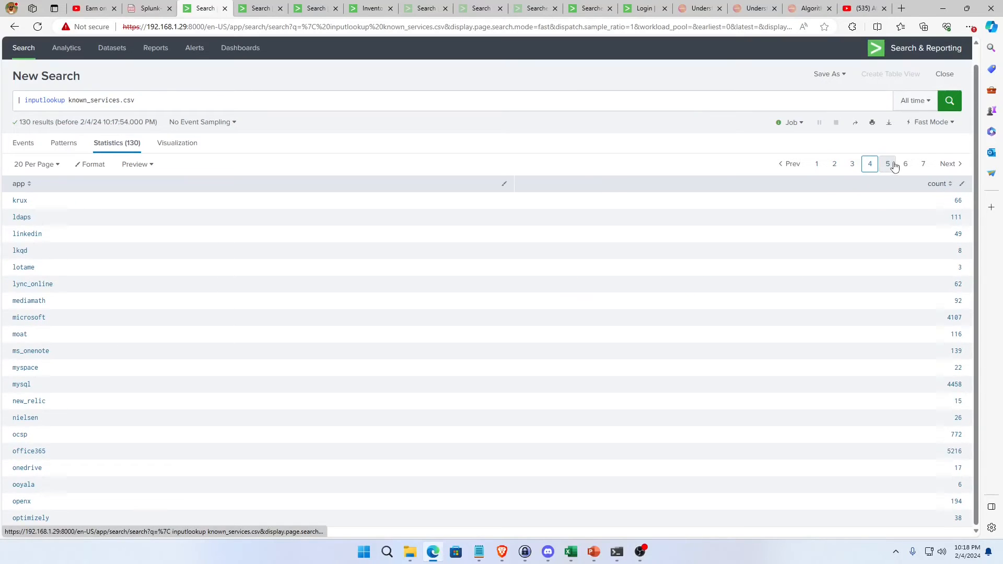
left_click(888, 166)
left_click(906, 167)
left_click(920, 166)
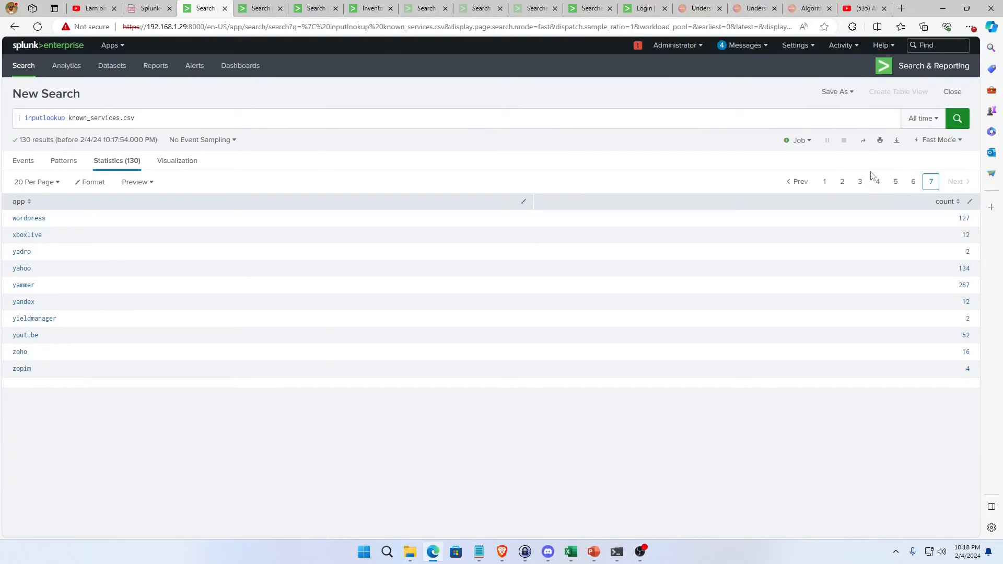
left_click(824, 181)
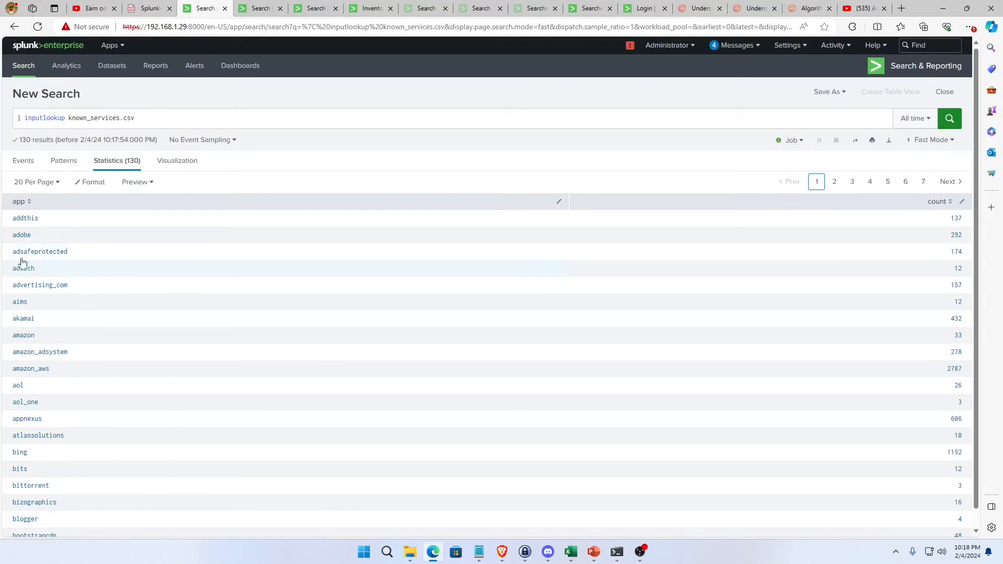
scroll(89, 455, "down", 1)
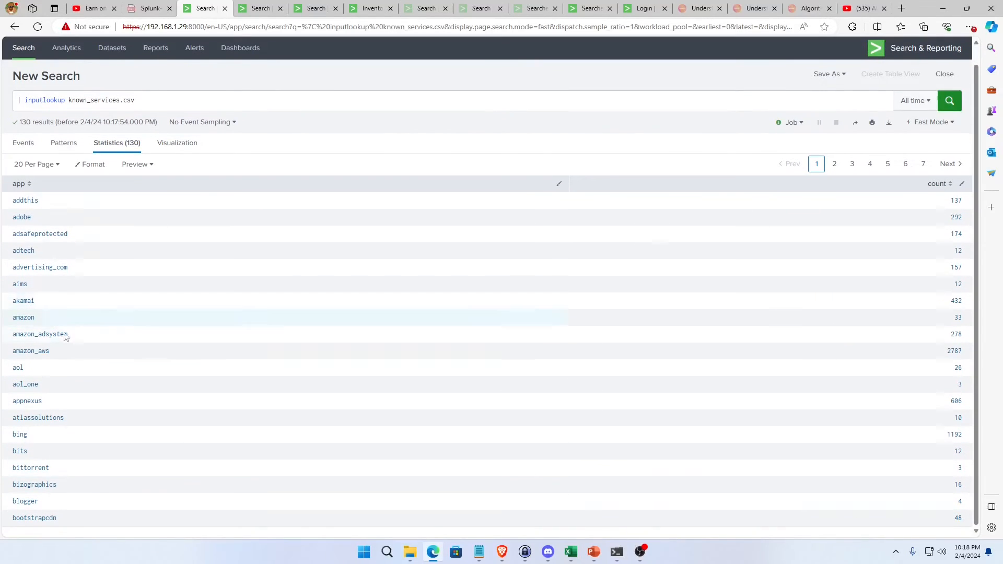
scroll(81, 355, "up", 1)
Start a new "| fit" line below the inputlookup command.
left_click(167, 117)
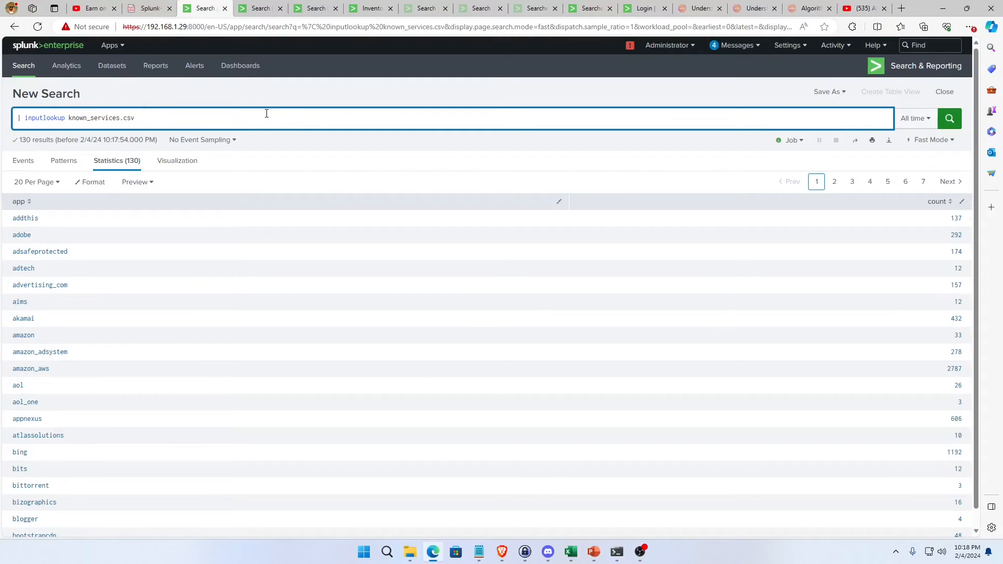
type("| fit")
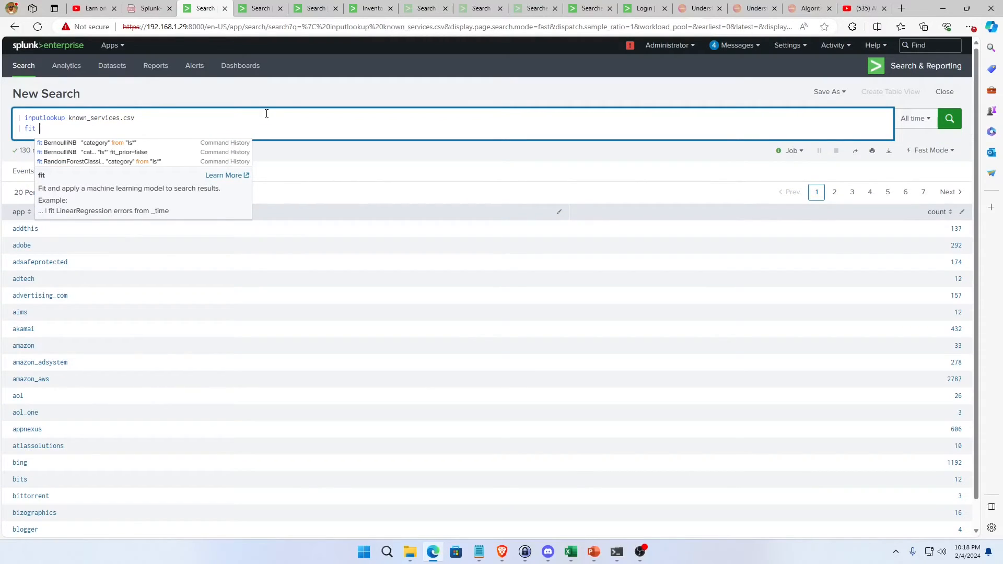
key("BackSpace")
key("BackSpace")
type("DE")
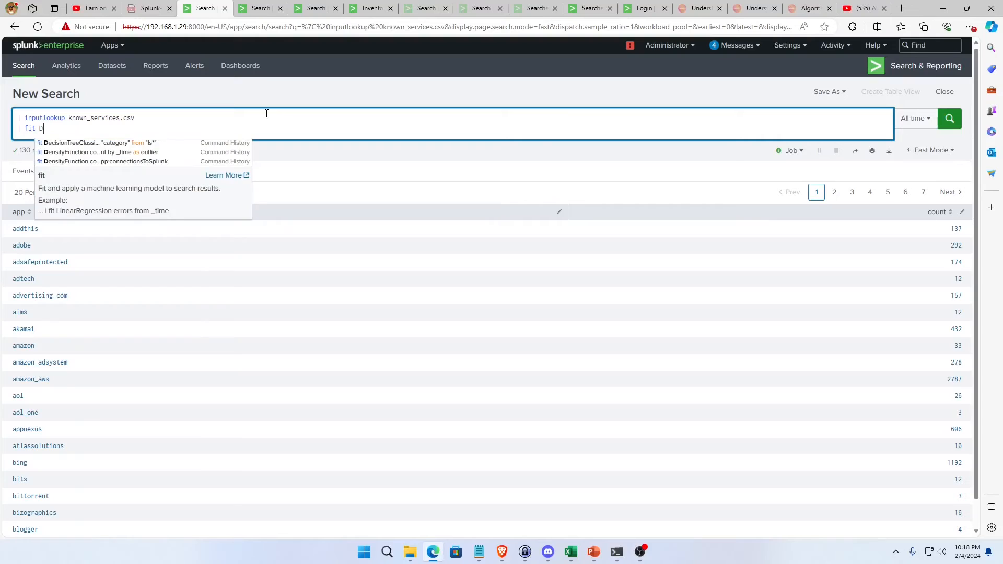
key("BackSpace")
type("e")
key("Down")
key("Return")
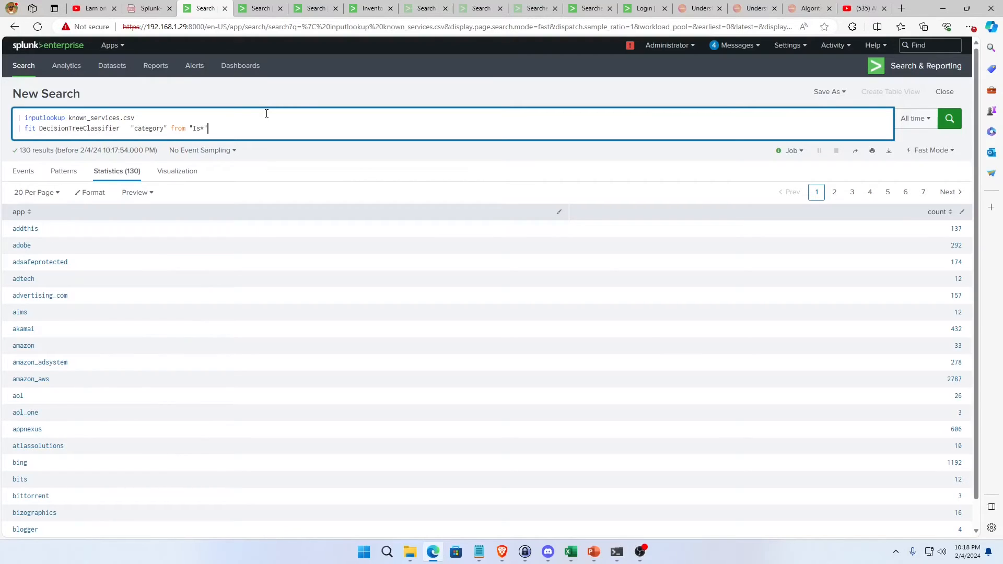
key("Left")
key("BackSpace")
key("Left")
key("BackSpace")
key("BackSpace")
key("Delete")
key("Delete")
key("Delete")
key("Delete")
key("Delete")
key("Delete")
key("Delete")
key("Delete")
key("Delete")
key("Delete")
key("Delete")
key("Delete")
key("Delete")
key("Delete")
key("Delete")
key("Delete")
key("Delete")
key("Delete")
key("Delete")
key("Delete")
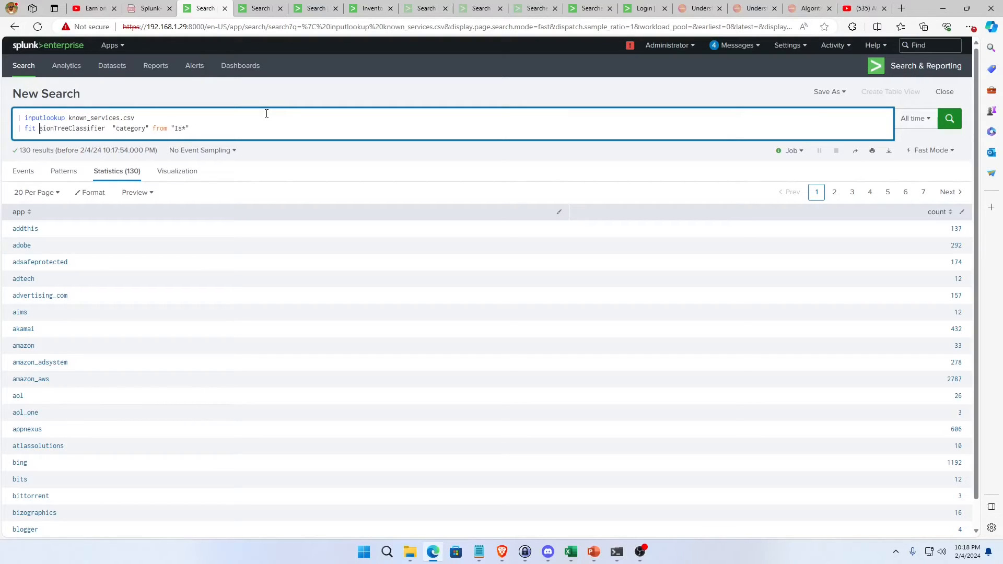
key("Delete")
key("Delete")
key("Delete")
key("Delete")
key("Delete")
key("Delete")
key("Delete")
key("Delete")
key("Delete")
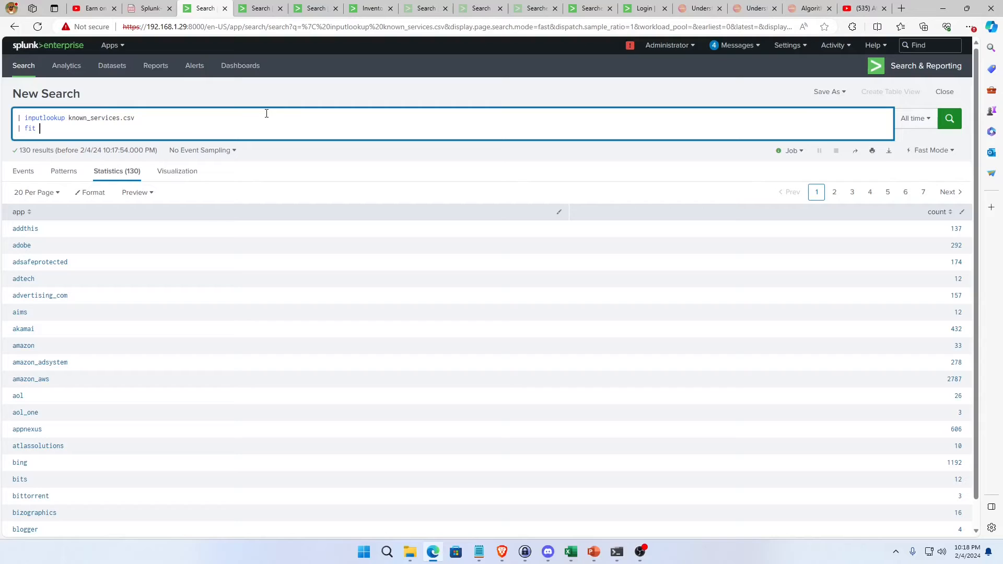
Complete the fit line with the suggested "DensityFunction count by _time as outlier".
type("esn")
key("BackSpace")
key("BackSpace")
type("ns")
key("Down")
key("Return")
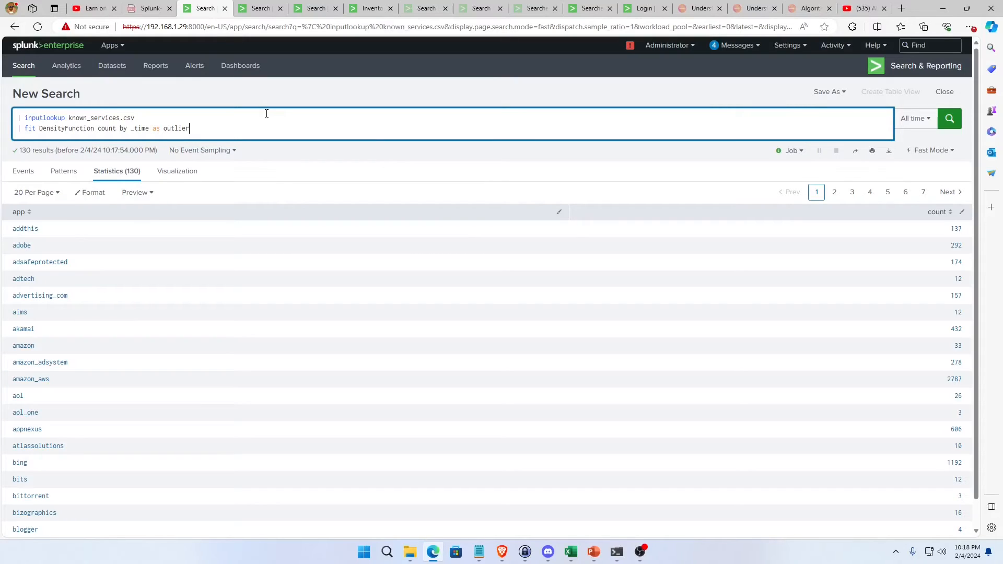
Replace "_time as outlier" with app in the DensityFunction line and run the search.
key("Left")
key("Left")
key("Left")
key("Right")
key("Delete")
key("Delete")
key("Delete")
key("Delete")
key("Delete")
type("app")
key("Delete")
key("Delete")
key("Delete")
key("Delete")
key("Delete")
key("Delete")
key("Delete")
key("Delete")
key("Return")
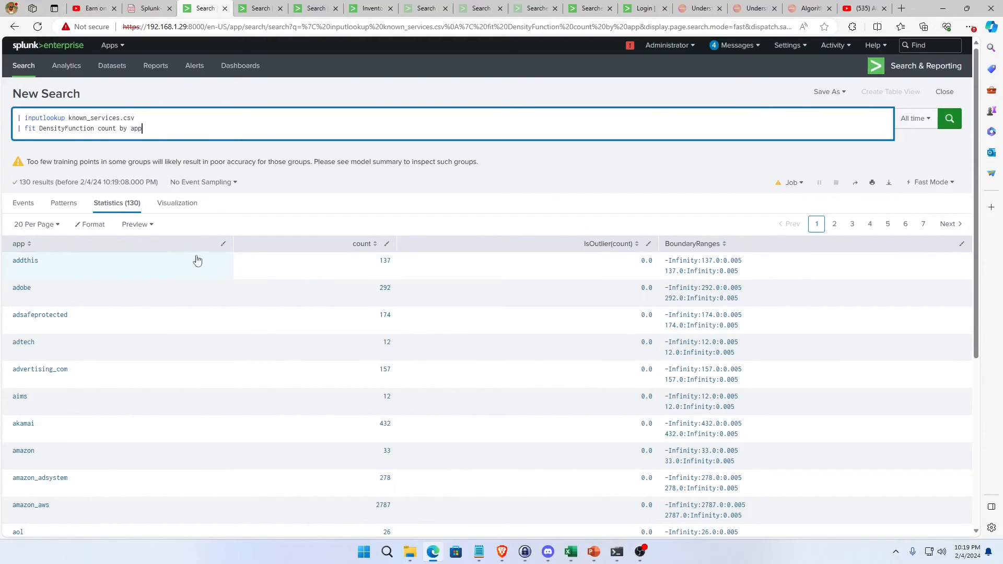
Append into "app:serviceOutlier" to the DensityFunction line to save the model, and rerun the search.
scroll(386, 496, "down", 4)
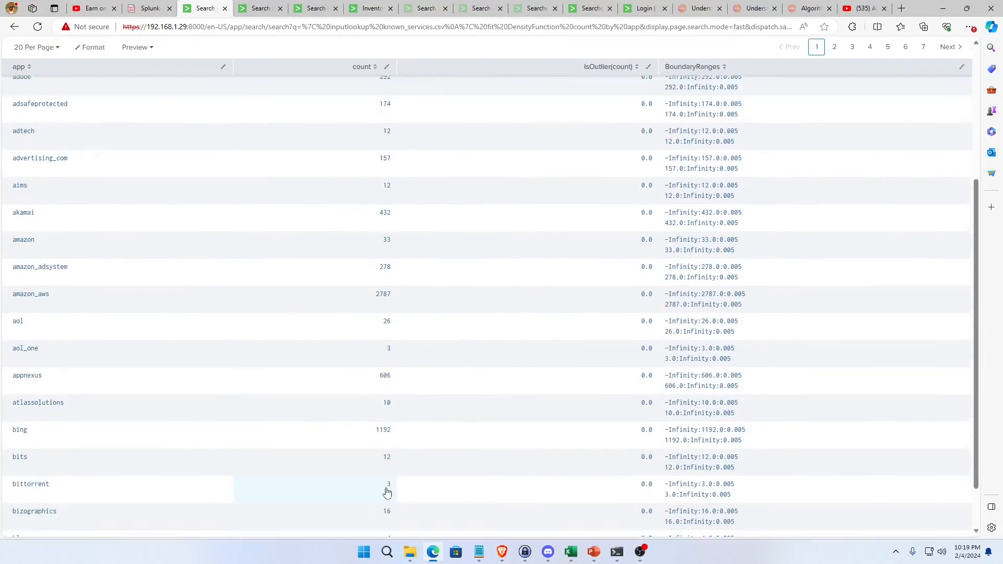
scroll(385, 485, "down", 1)
scroll(386, 470, "up", 5)
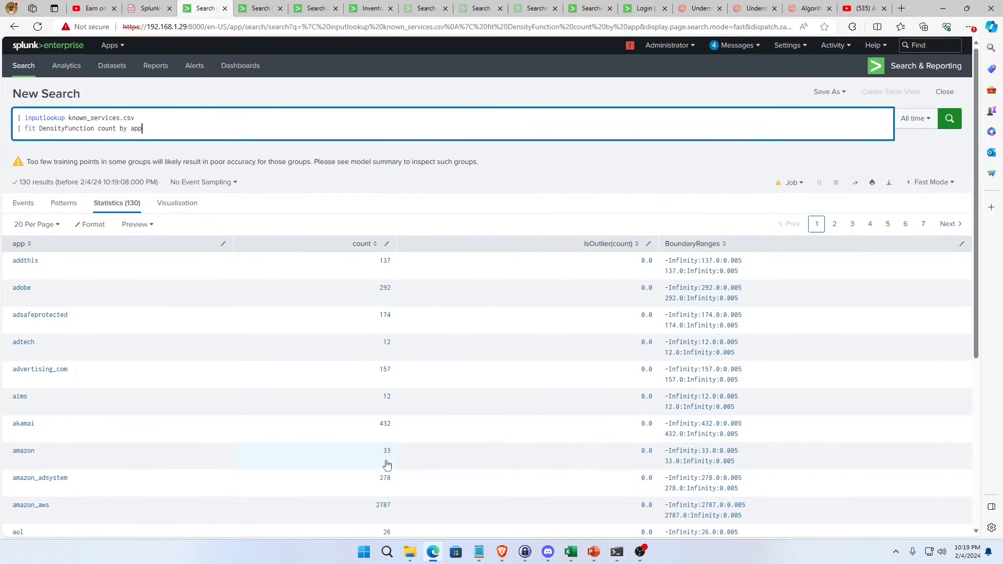
scroll(388, 338, "down", 5)
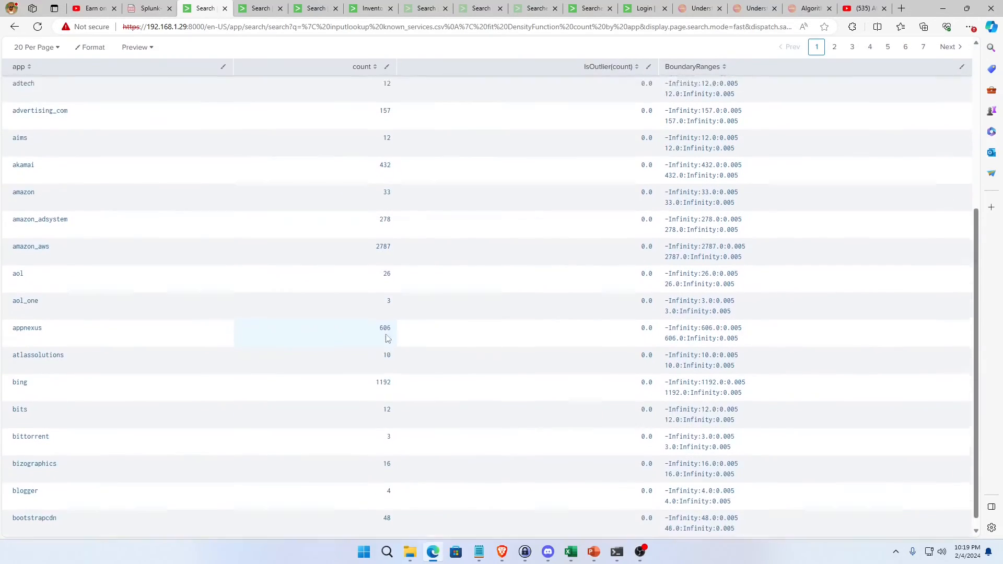
scroll(387, 339, "up", 5)
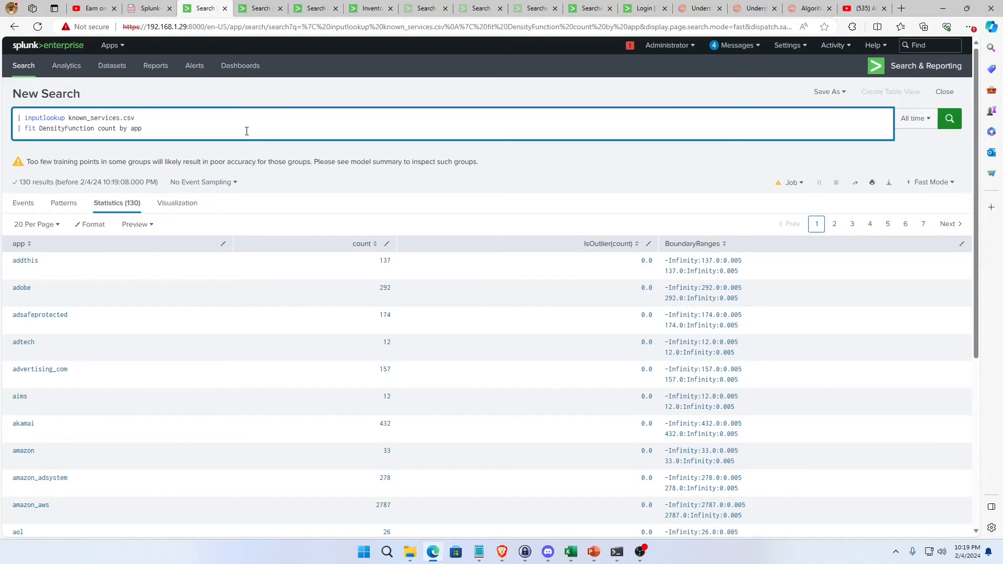
type("into ")
type("app:setrvic")
key("BackSpace")
key("BackSpace")
key("BackSpace")
key("BackSpace")
key("BackSpace")
type("rvice")
type("Outlier")
type("\"")
type("\"")
key("Return")
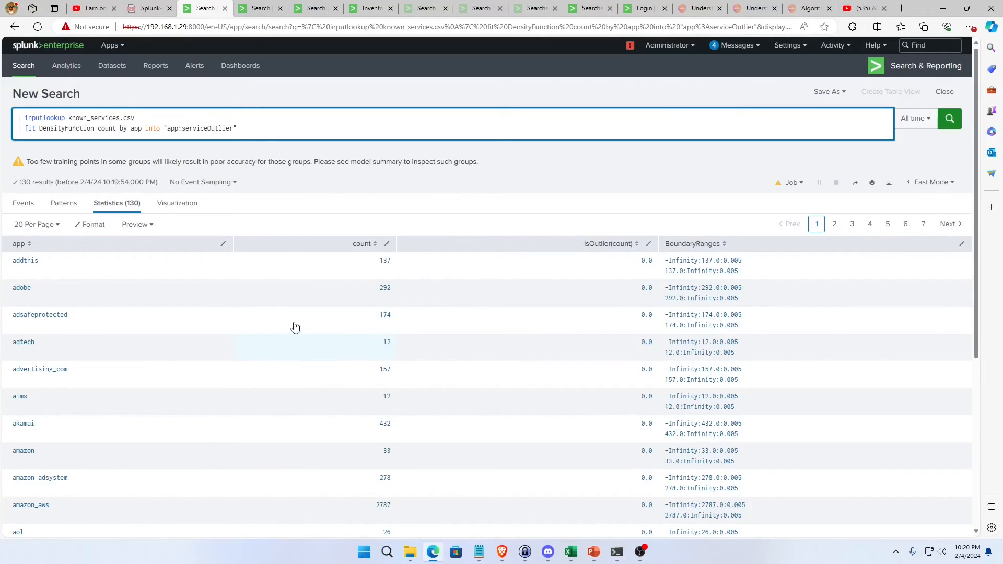
left_click(259, 10)
left_click(112, 119)
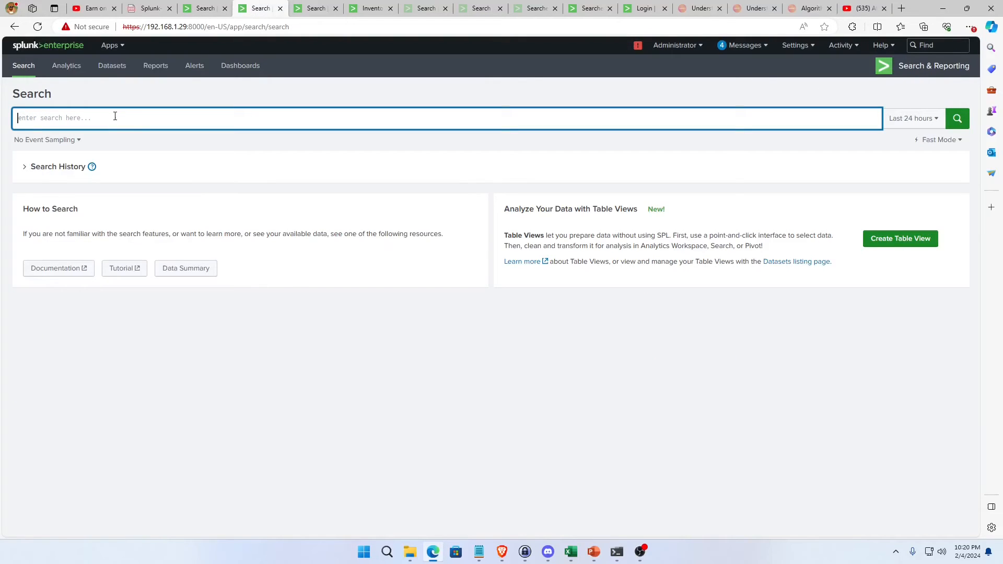
left_click(205, 11)
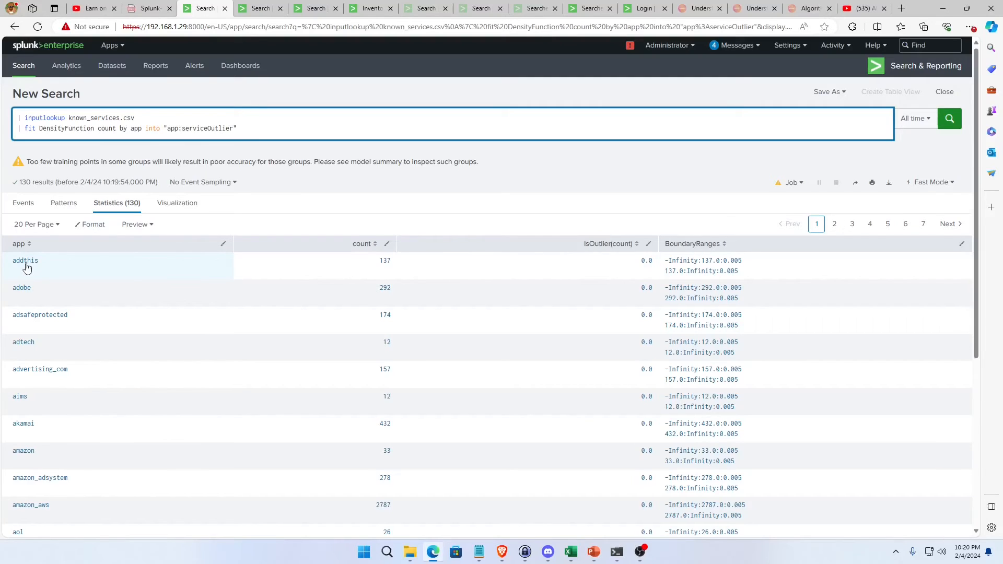
In the blank search page, start a query with makeresults and an eval that opens a quoted value for app.
left_click(261, 9)
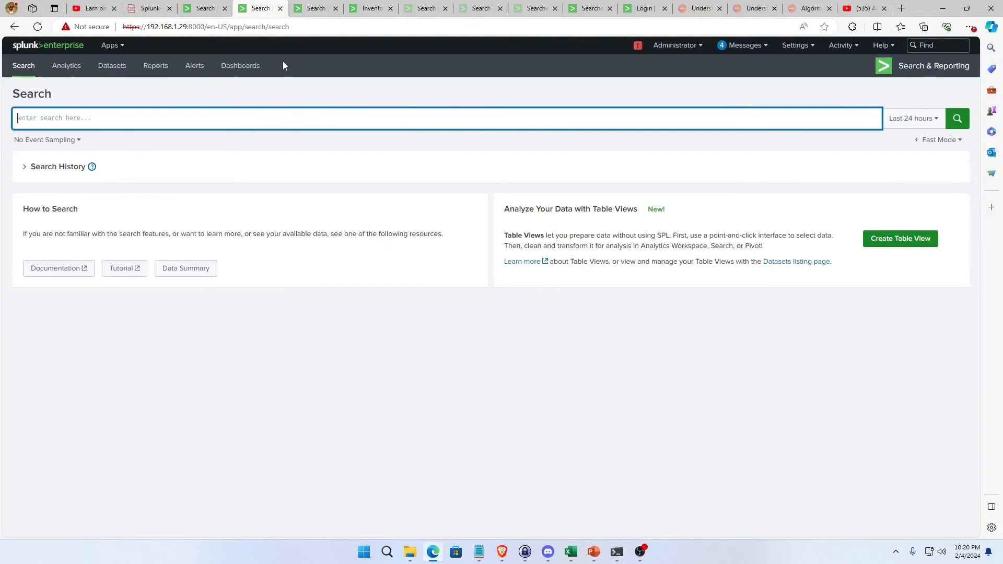
type("| maker")
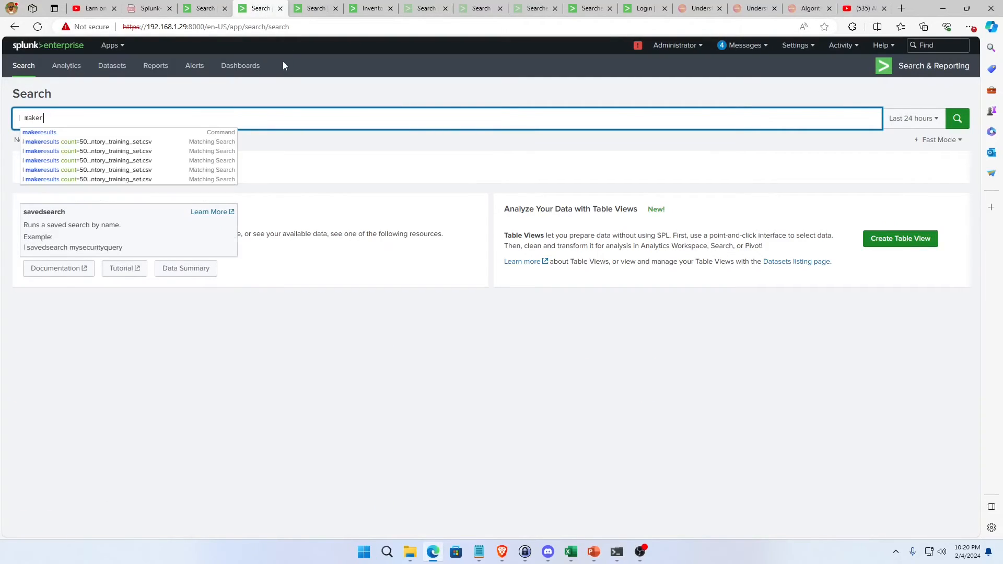
type("esutls")
key("BackSpace")
key("BackSpace")
key("BackSpace")
type("ls")
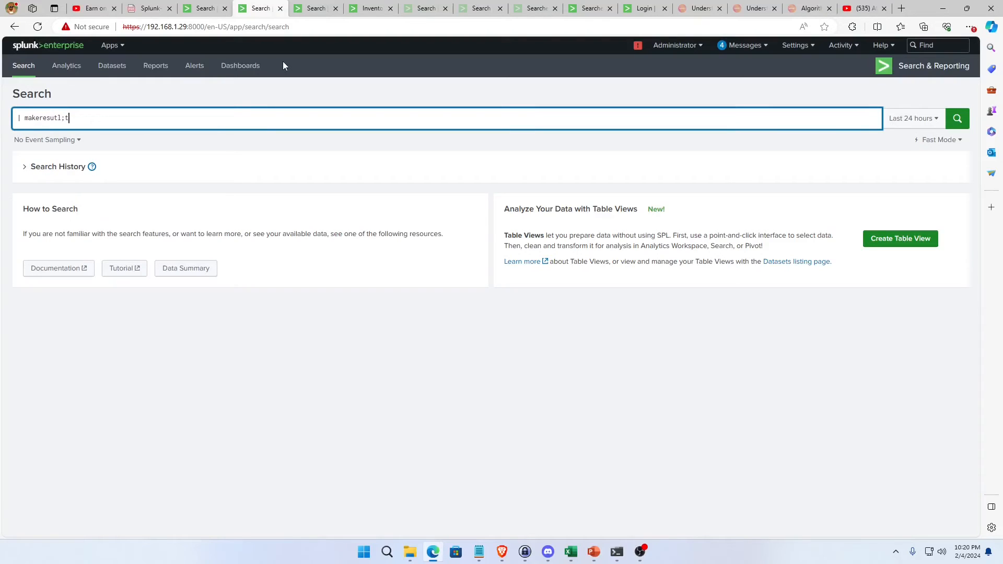
key("BackSpace")
key("BackSpace")
key("BackSpace")
key("BackSpace")
type("lts | ")
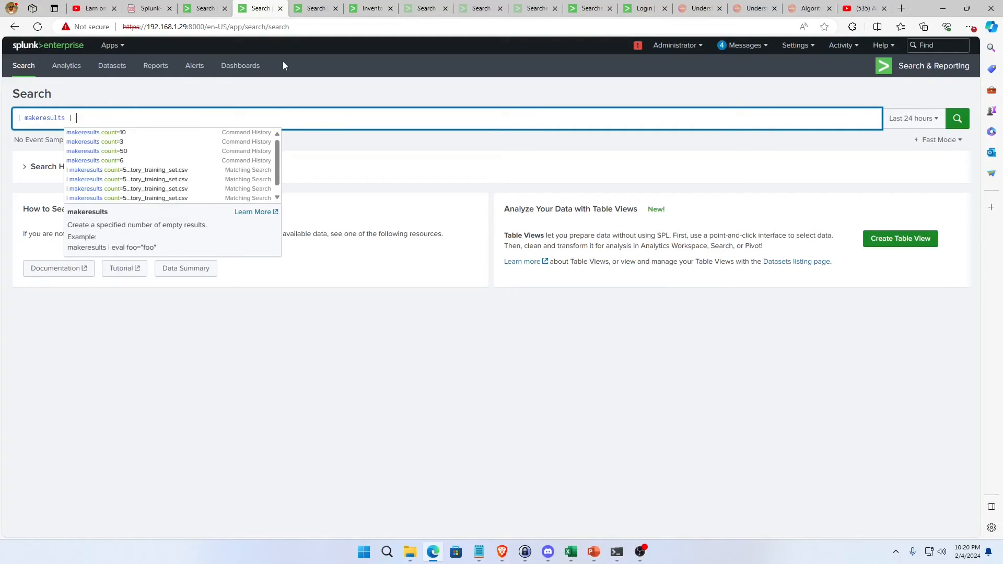
type("eval app=\"")
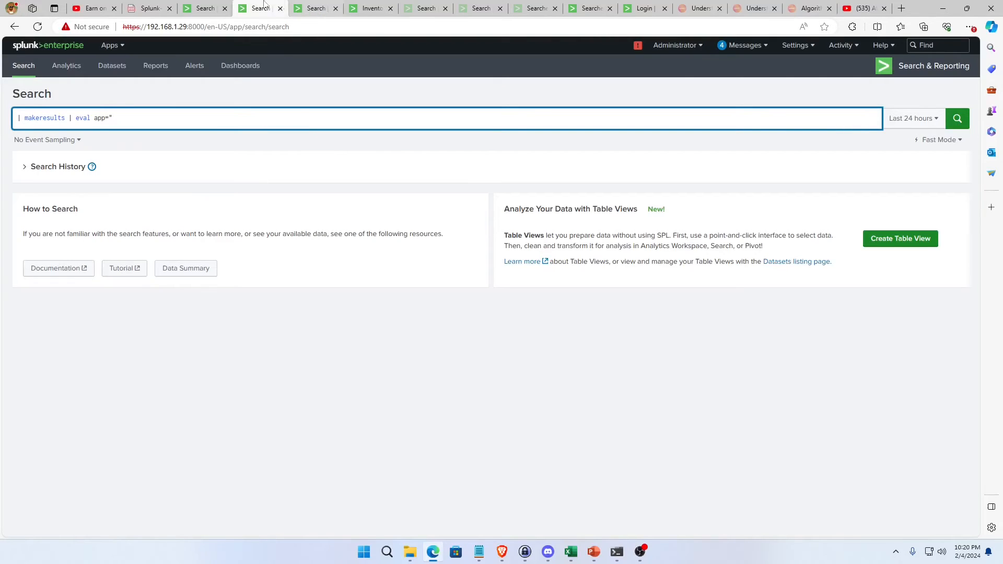
Copy the app name "addthis" from the fit search's results and paste it as the eval's app value.
left_click(205, 8)
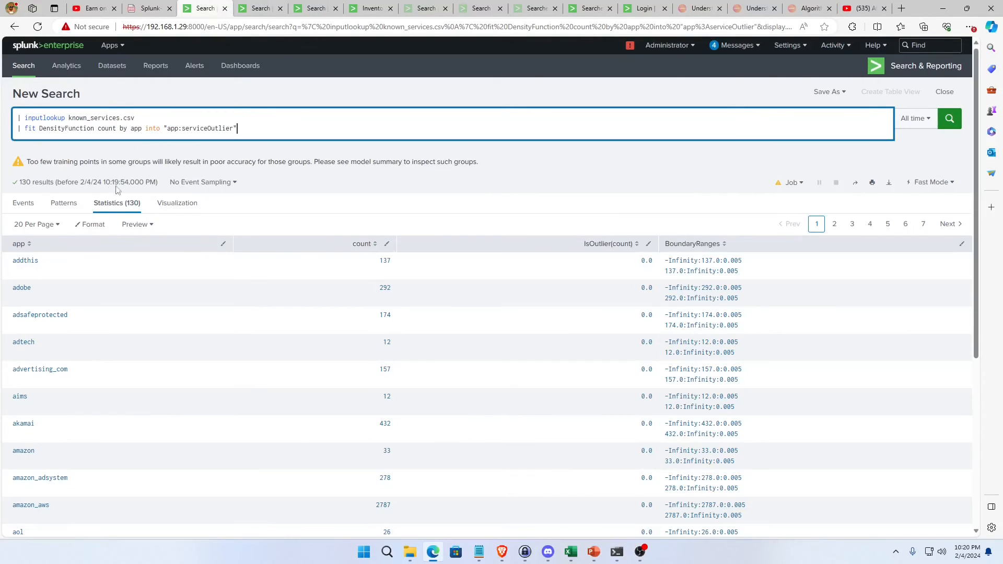
left_click_drag(38, 273, 15, 268)
key("ctrl+c")
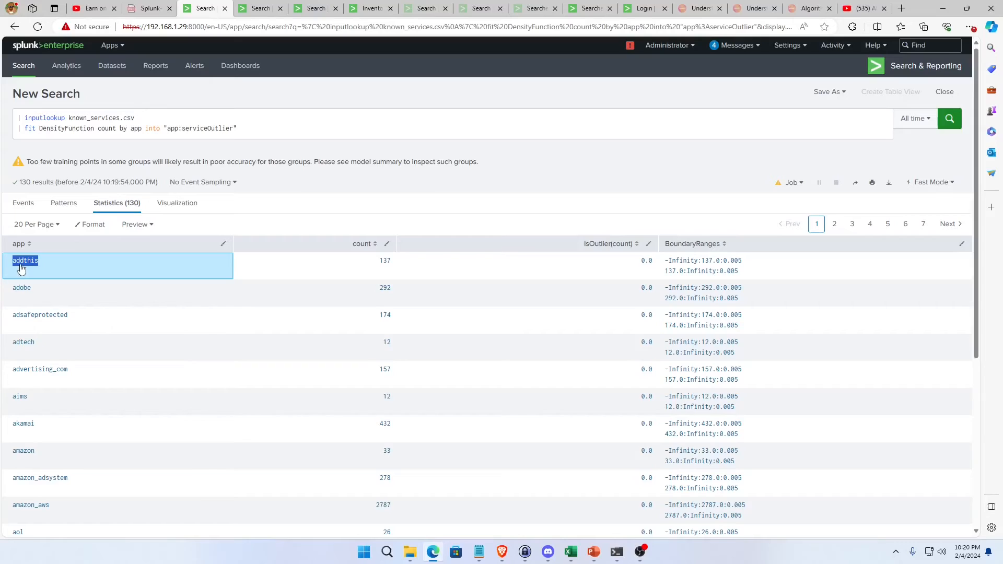
left_click(259, 9)
key("ctrl+v")
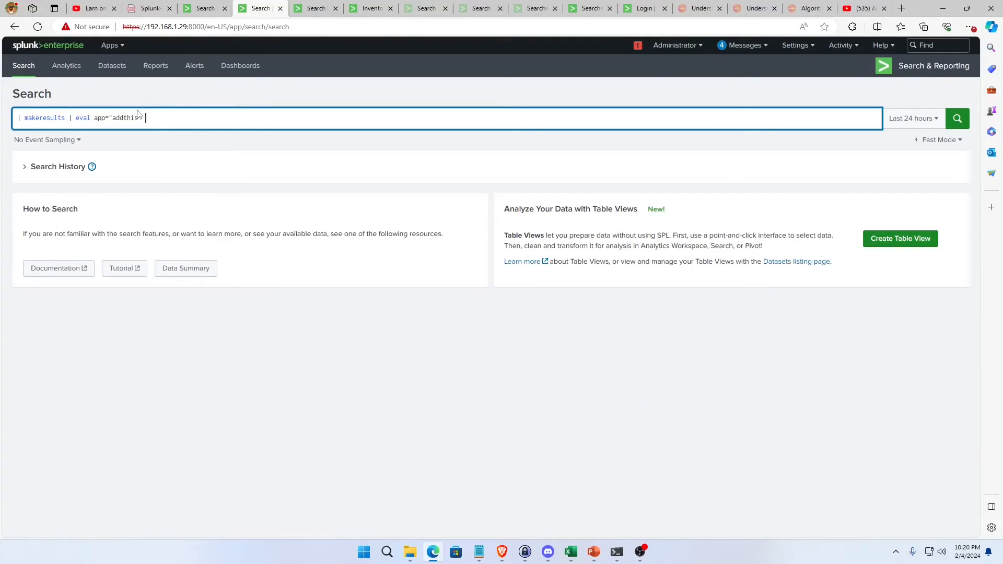
Add the line "| table app, _time" to the makeresults query and run it.
key("shift+Return")
type("| table")
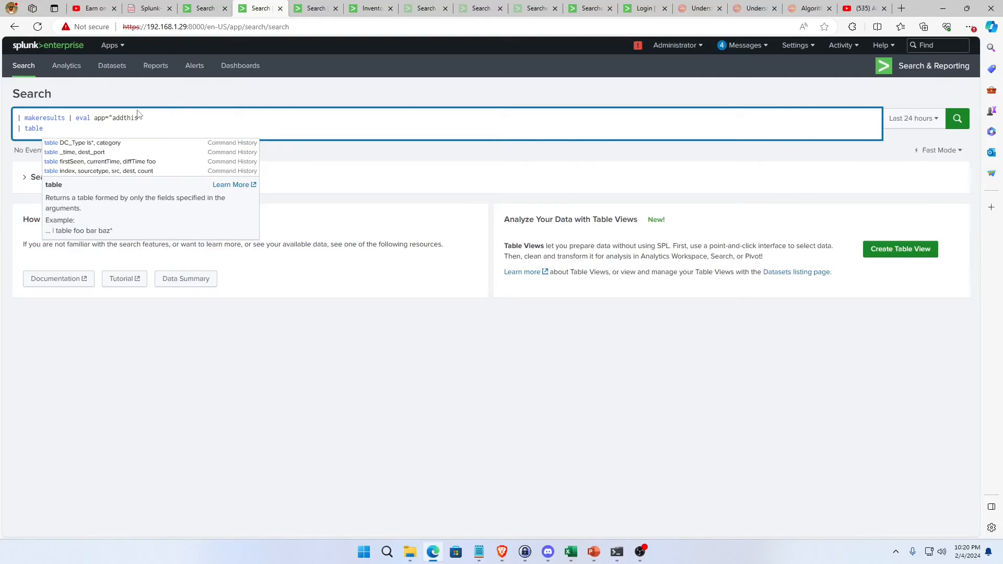
type(" app, ")
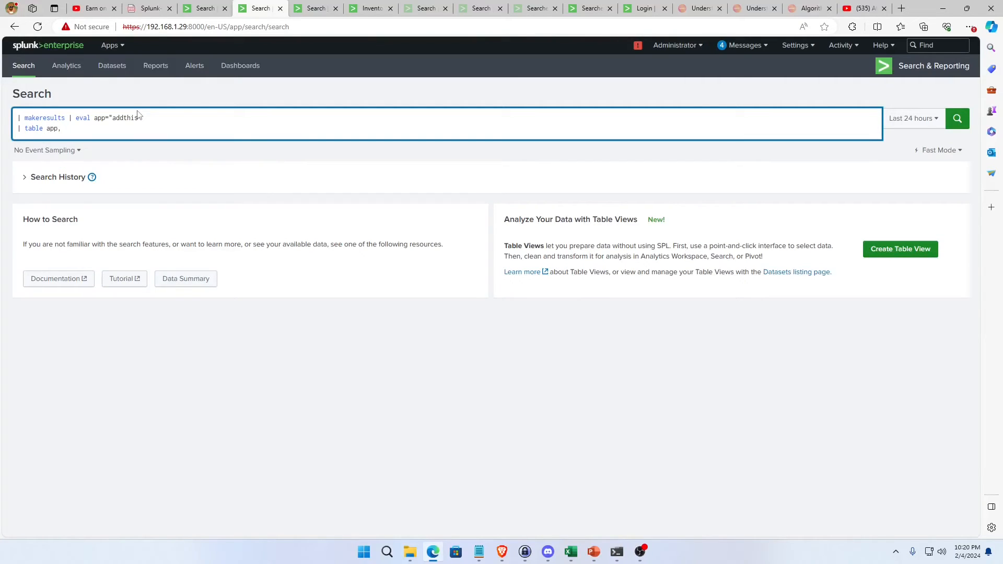
type("_time")
key("Return")
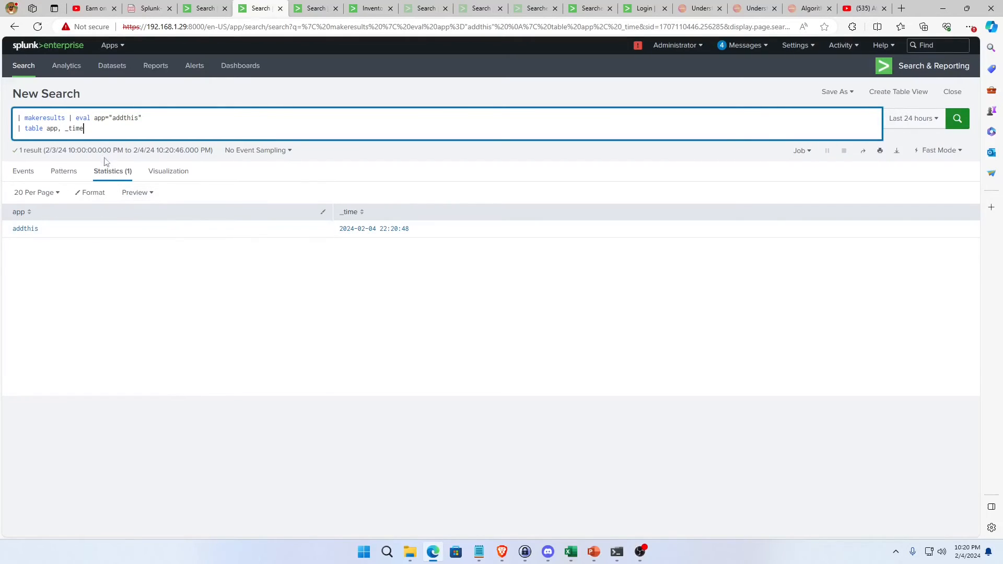
Add an apply line using the model name serviceOutlier, copied from the fit search, and run the makeresults query.
key("shift+Return")
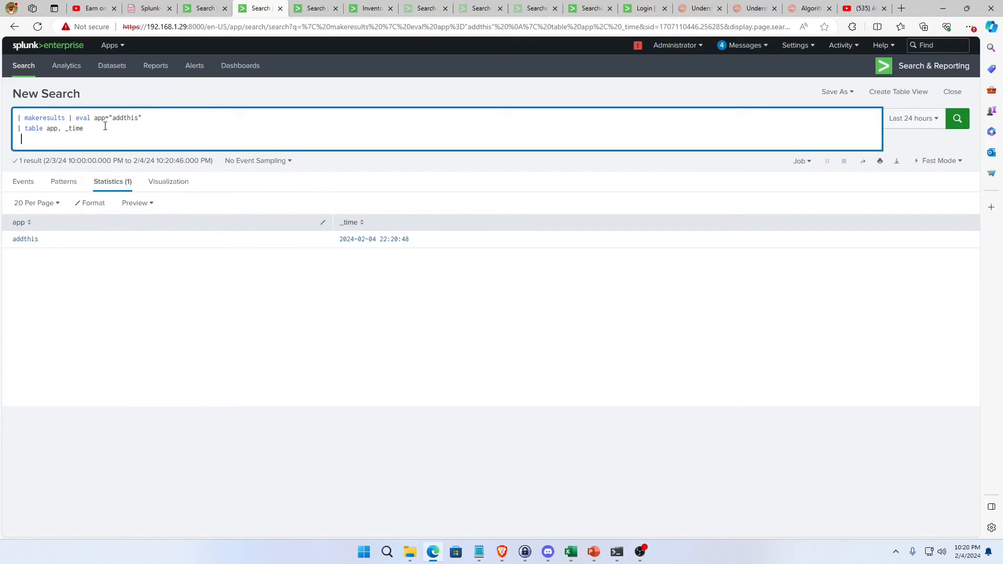
type("| apply datamodel")
key("BackSpace")
key("BackSpace")
key("BackSpace")
key("BackSpace")
key("BackSpace")
key("BackSpace")
key("BackSpace")
key("BackSpace")
left_click(204, 8)
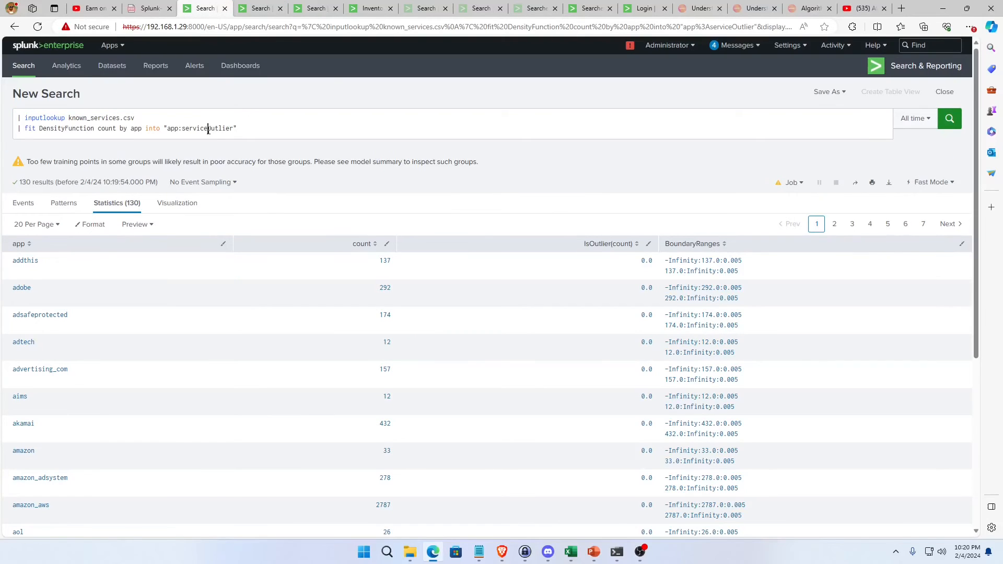
double_click(209, 128)
key("ctrl+c")
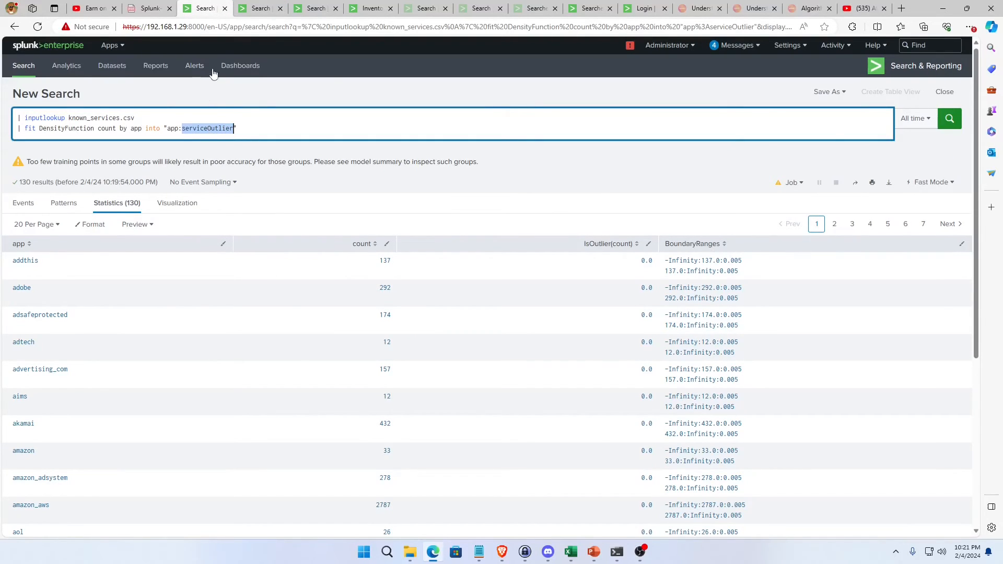
left_click(258, 8)
key("ctrl+v")
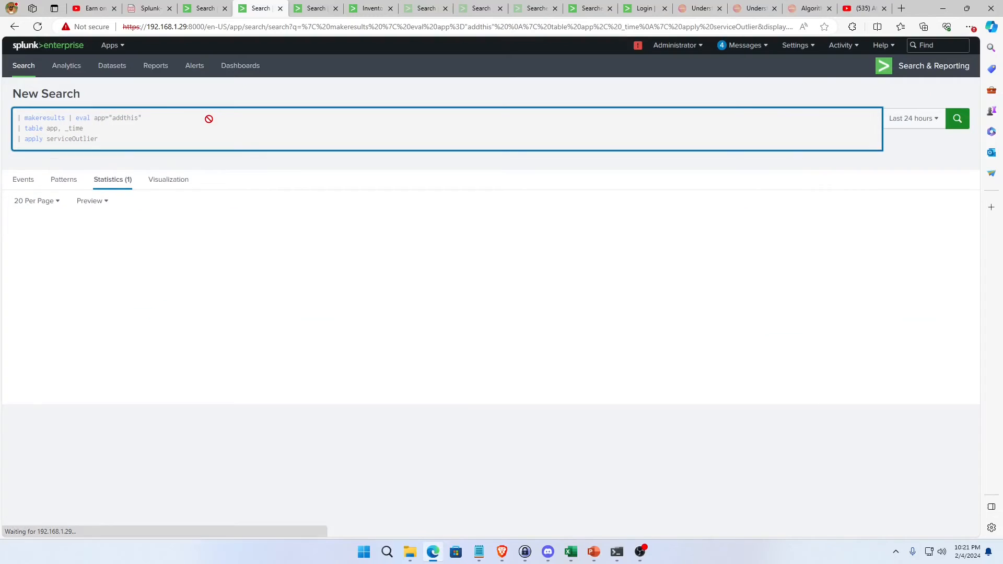
key("Return")
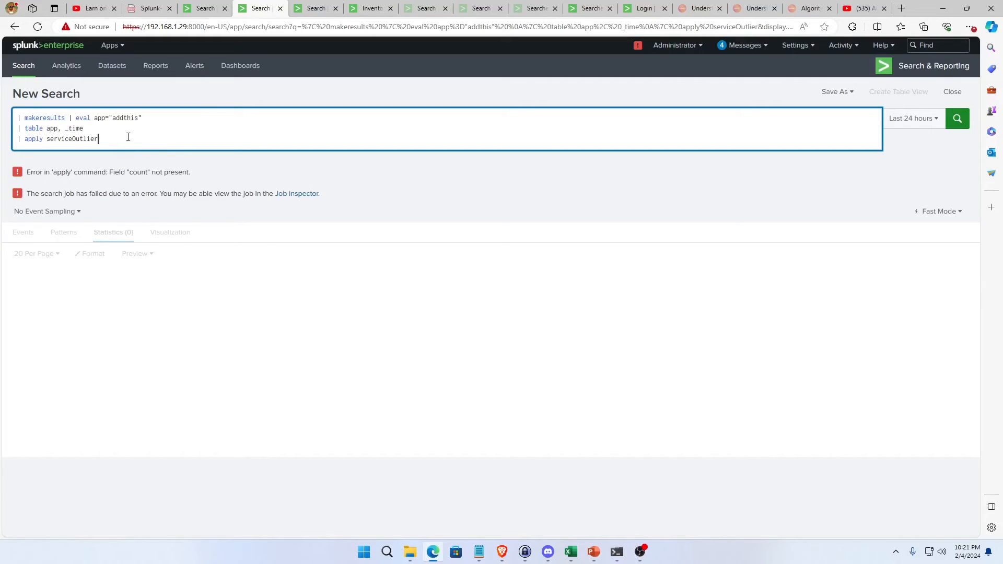
Insert "| stats count by app" above the apply line and rerun the search.
left_click(110, 131)
key("shift+Return")
type("| stats count b")
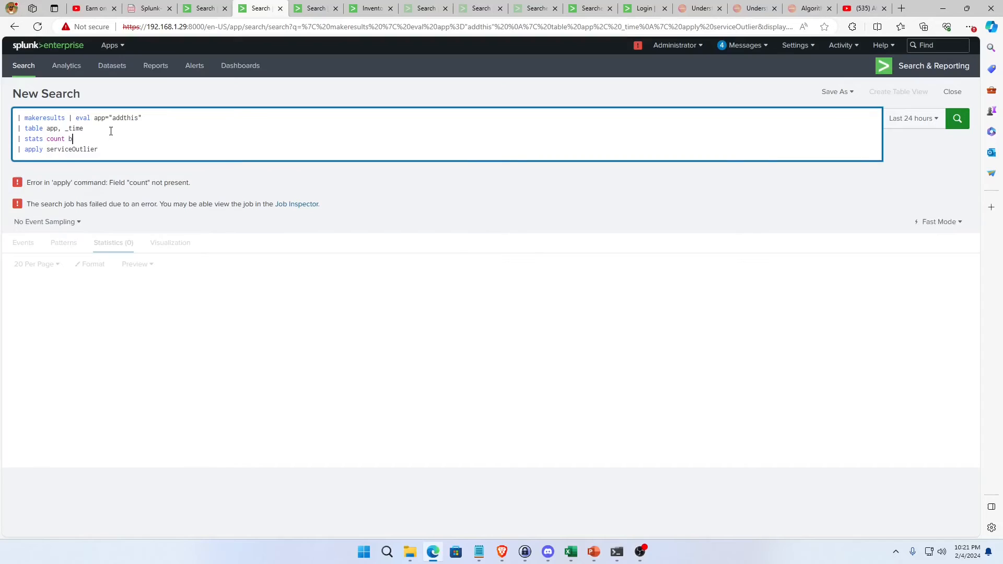
type("y app")
key("Return")
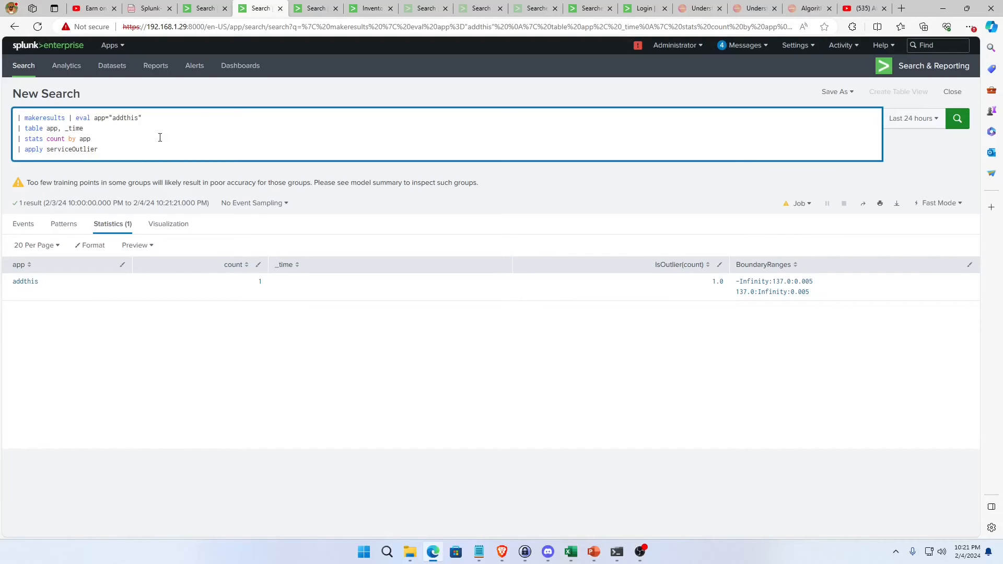
Try fitting DensityFunction on app instead of count, without the by clause, in the known_services.csv search.
left_click(204, 9)
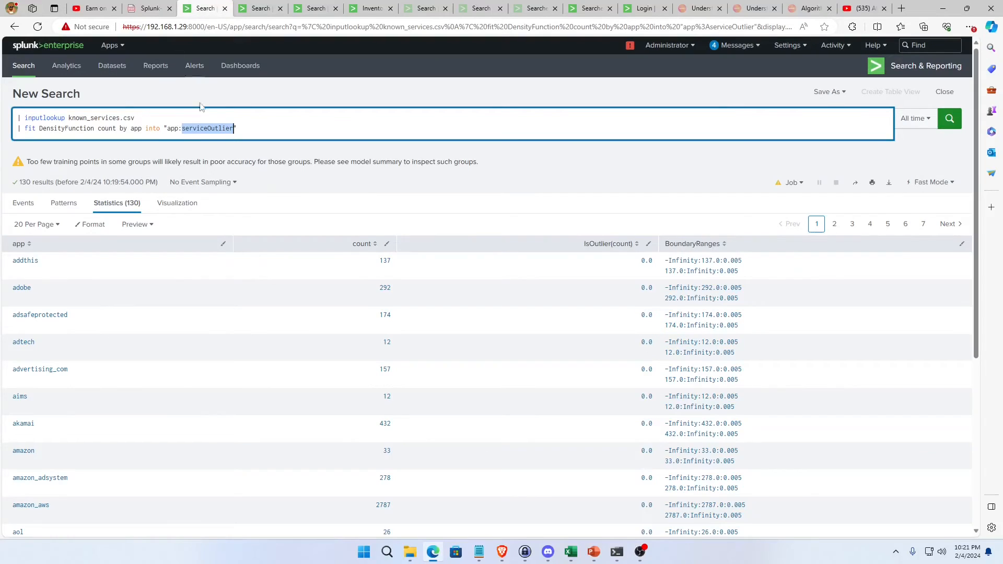
double_click(108, 128)
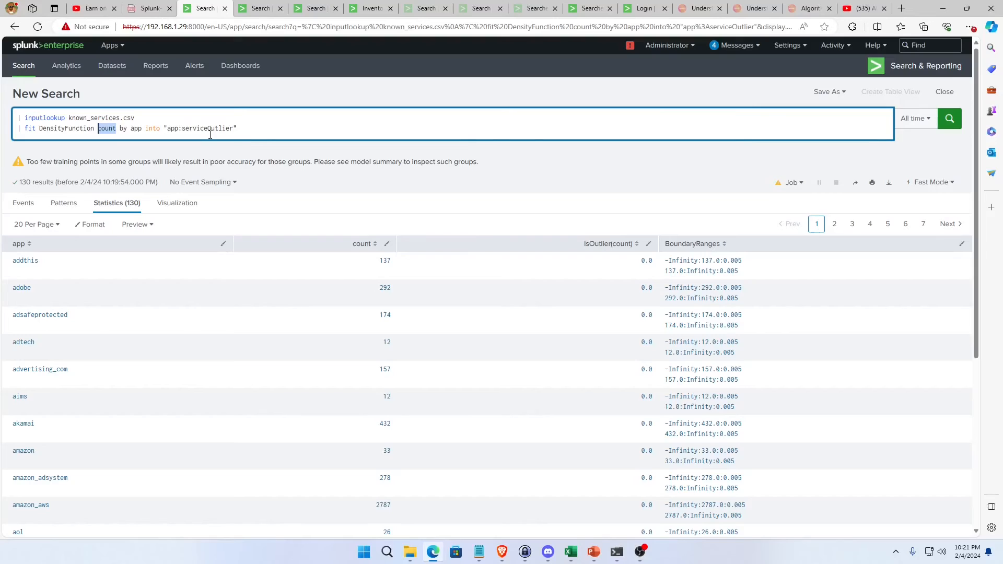
type("app")
key("Right")
key("Delete")
key("Delete")
key("Delete")
key("Delete")
key("Delete")
key("Delete")
key("Return")
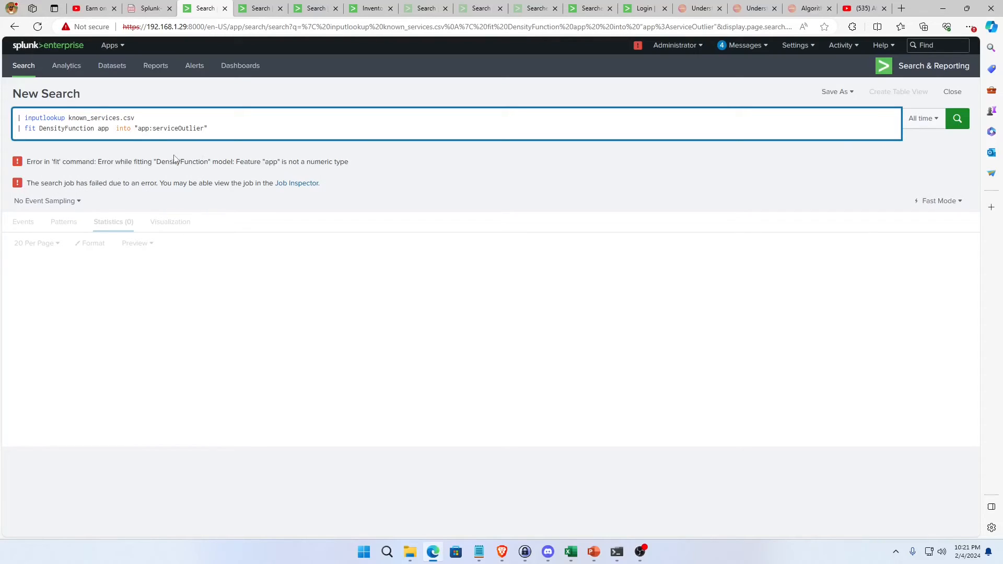
double_click(103, 128)
In the makeresults search, insert | eval app="foo" below the first line and rerun it.
left_click(259, 8)
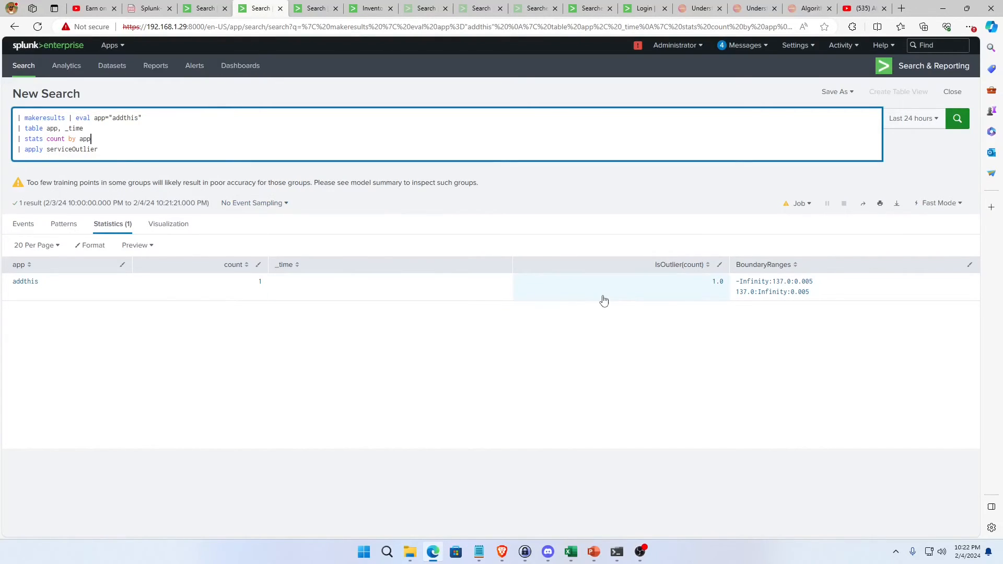
left_click(149, 117)
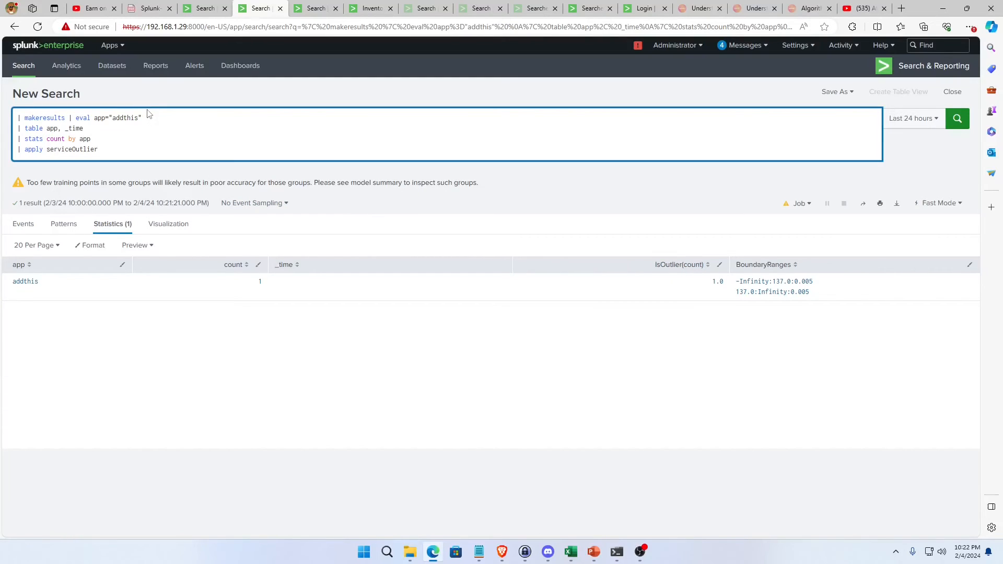
key("shift+Return")
type("eval ")
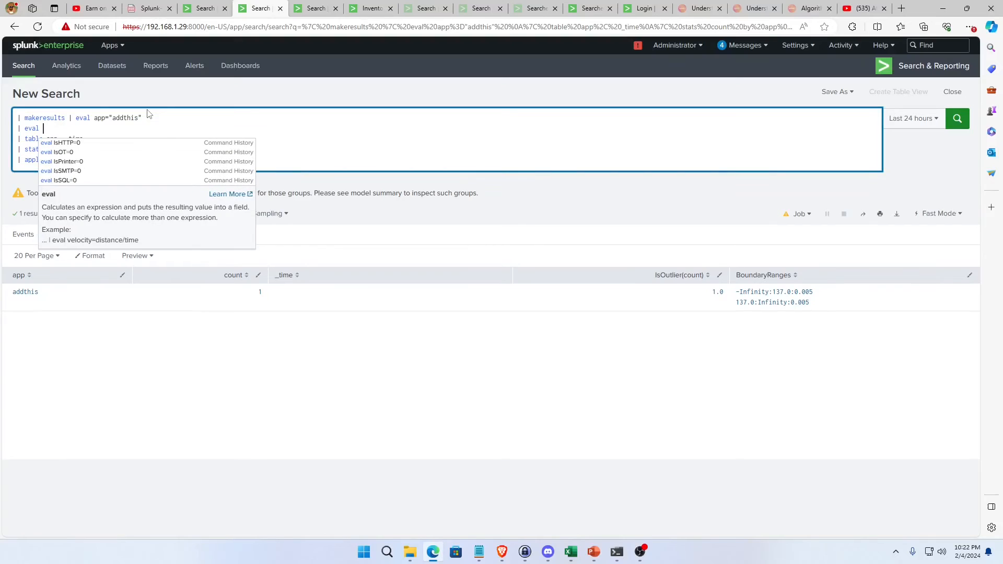
type("app=\"")
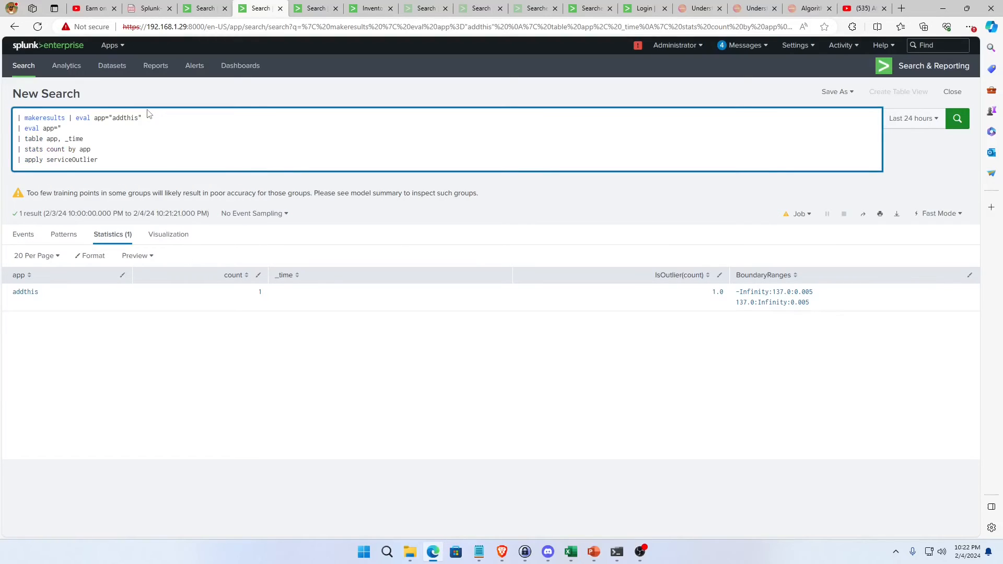
type("foo\"")
key("Return")
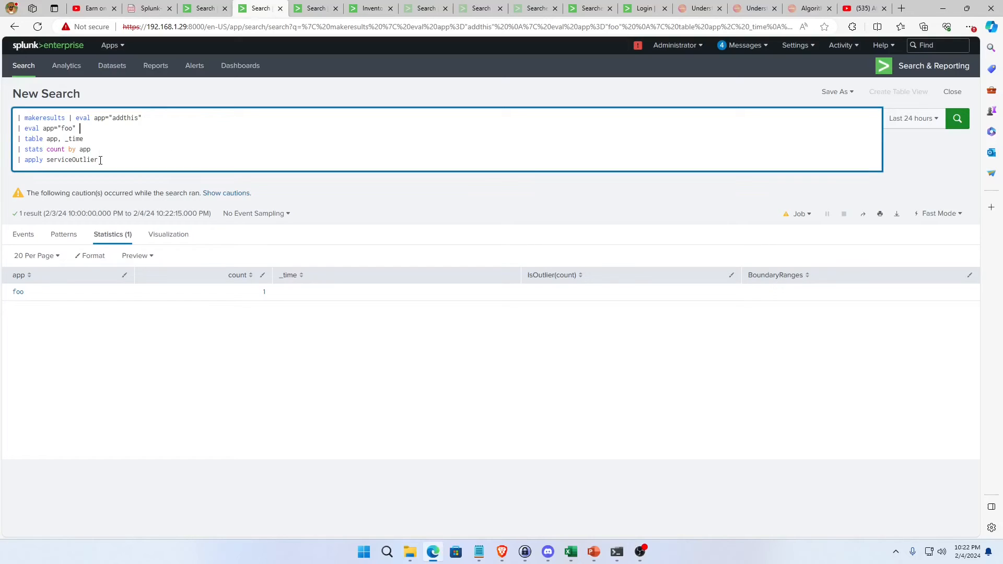
Remove the stats and apply lines from the makeresults query and rerun it.
left_click_drag(99, 160, 7, 152)
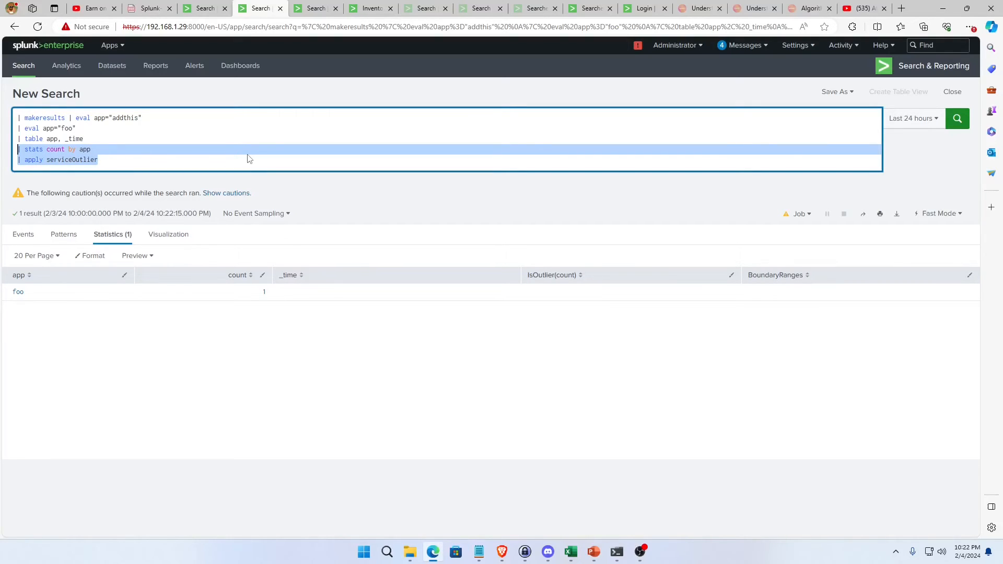
key("BackSpace")
key("BackSpace")
key("Return")
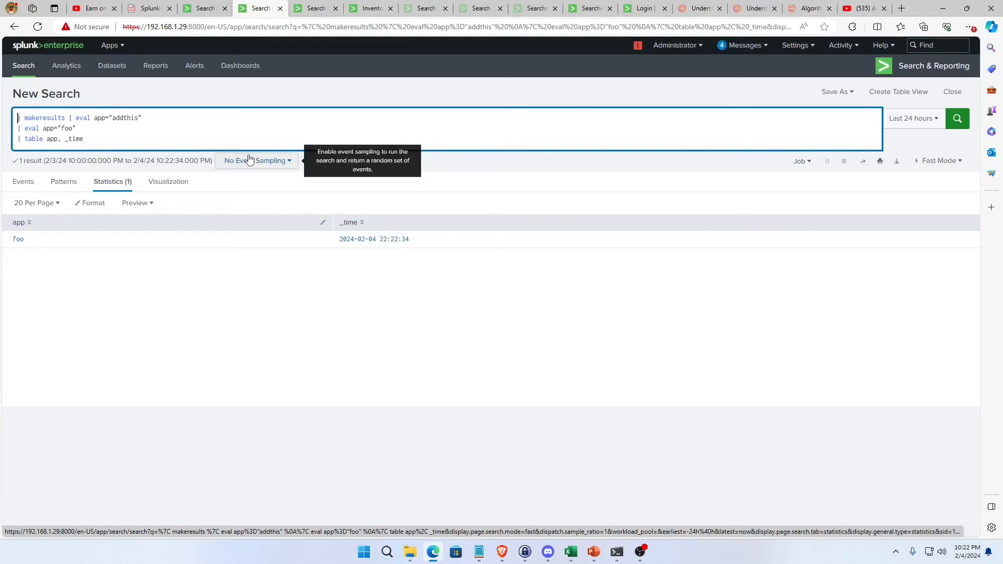
Replace the makeresults line with a base search on index=botsv3.
key("Delete")
key("Delete")
key("Delete")
key("Delete")
key("Delete")
key("Delete")
key("Delete")
key("Delete")
key("Delete")
key("Delete")
key("Delete")
key("Delete")
key("Delete")
key("Delete")
key("Delete")
key("Delete")
key("Delete")
key("Delete")
key("Delete")
key("Delete")
type("|")
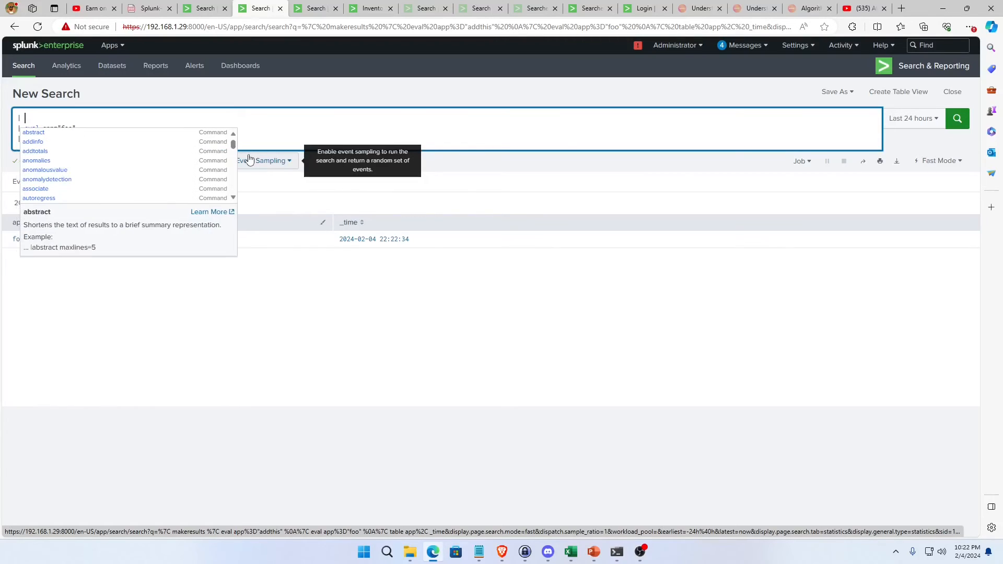
key("BackSpace")
key("BackSpace")
type("index=")
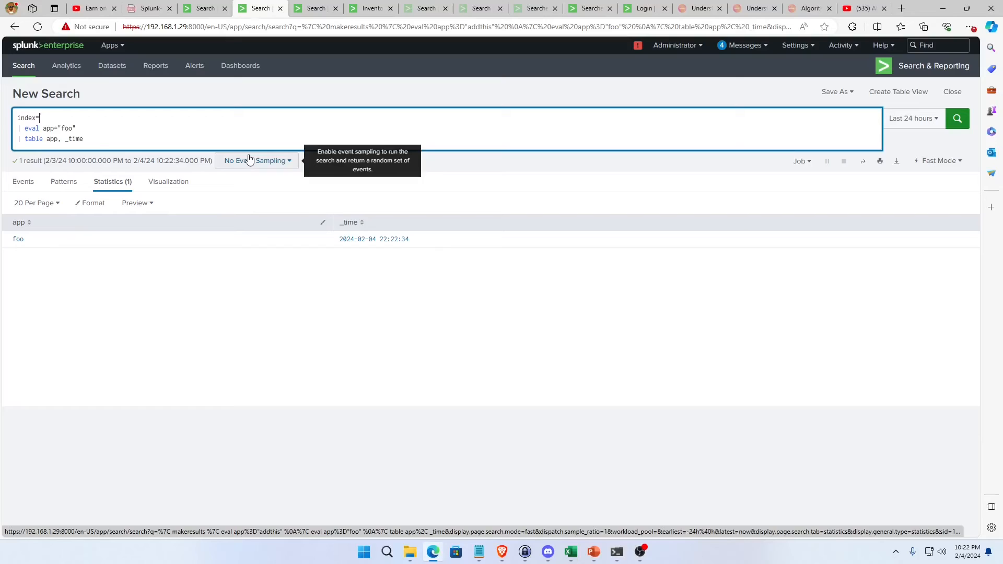
type("botsv3 ")
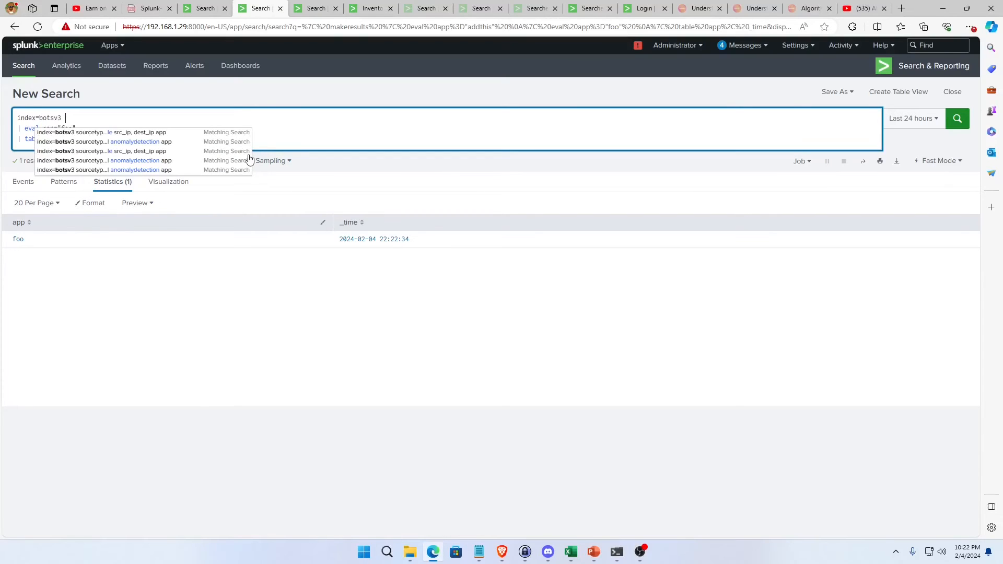
type("sou")
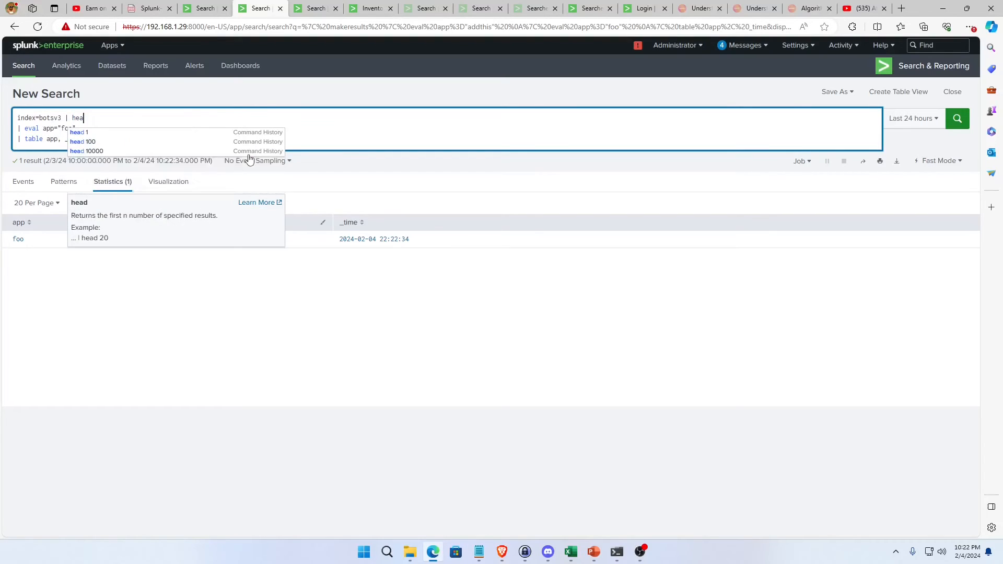
type("rcetype=coreligh")
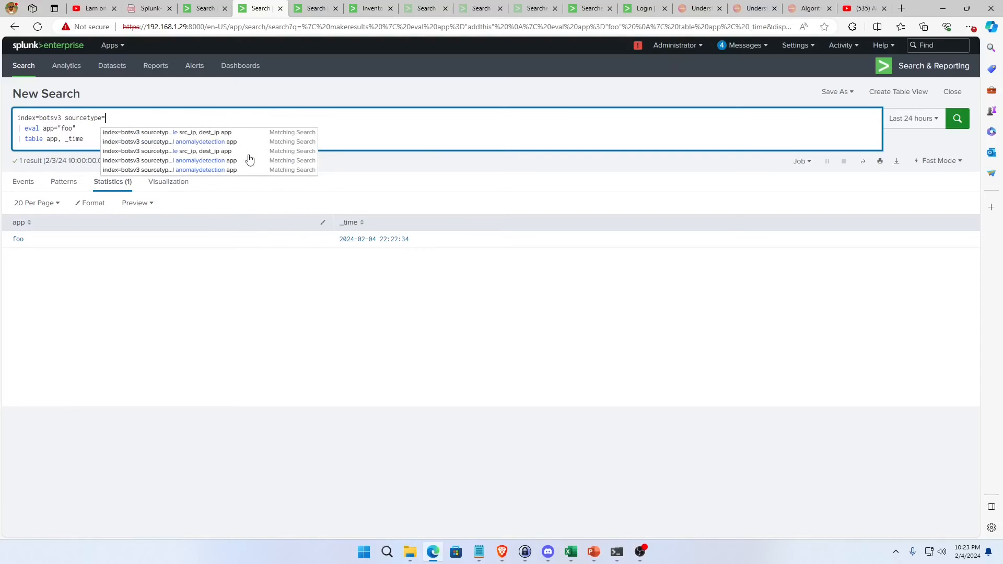
Extend the index=botsv3 base search with sourcetype=stream:tcp and limit it to one event with | head 1.
key("BackSpace")
key("BackSpace")
key("BackSpace")
key("BackSpace")
key("BackSpace")
key("BackSpace")
key("BackSpace")
key("BackSpace")
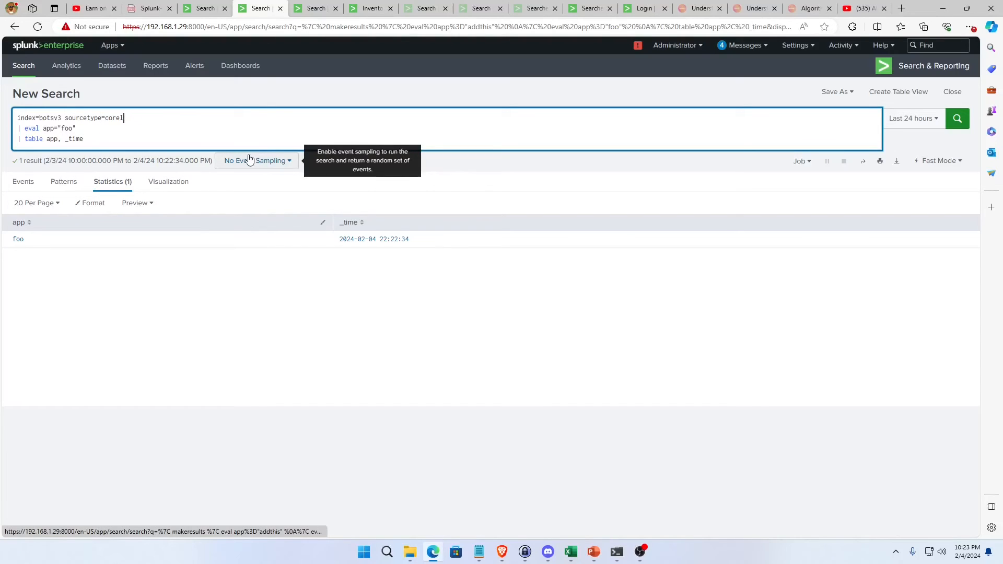
type("stream:")
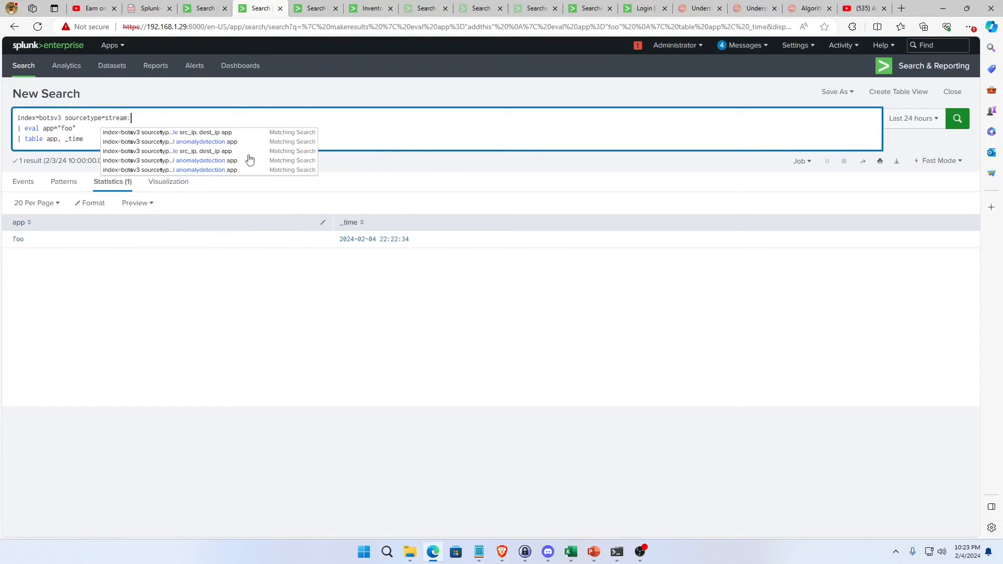
type("tcp")
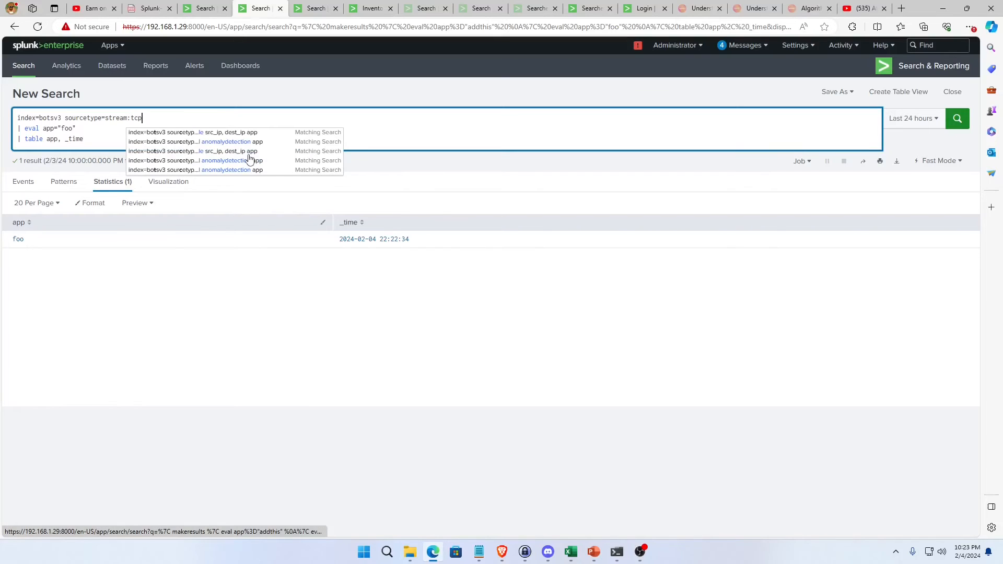
key("shift+Return")
type("|")
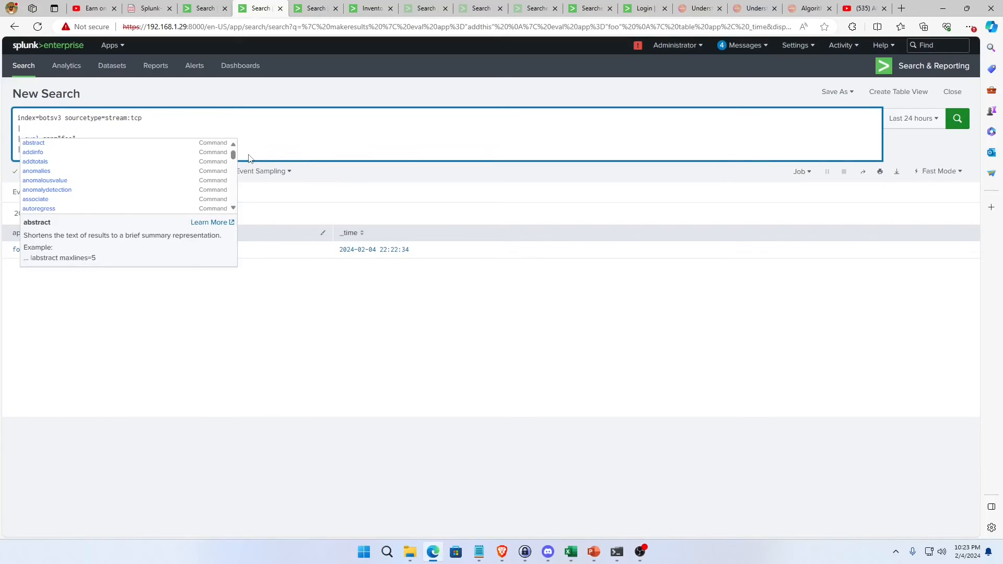
key("BackSpace")
key("BackSpace")
key("BackSpace")
type("| head 1")
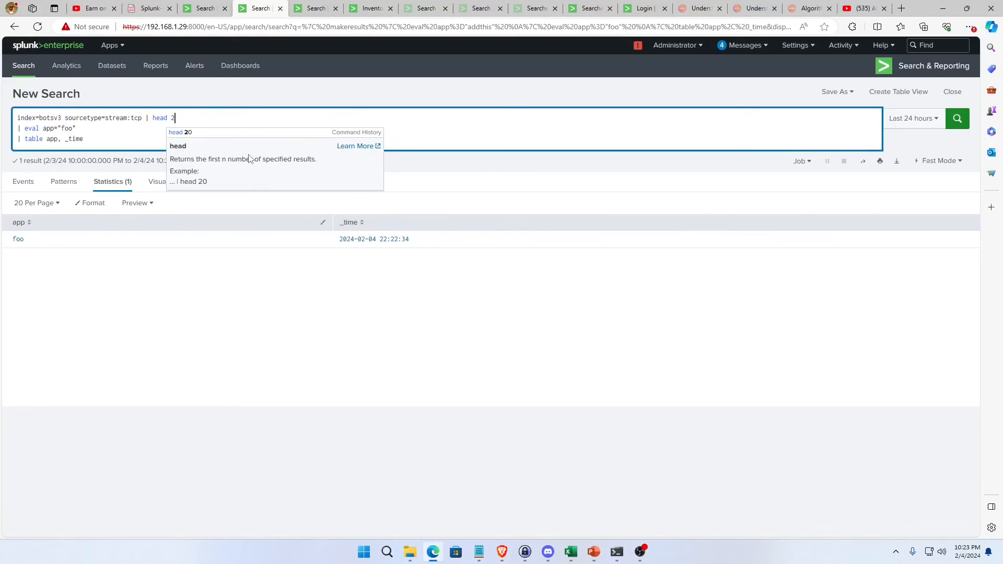
key("BackSpace")
type("1")
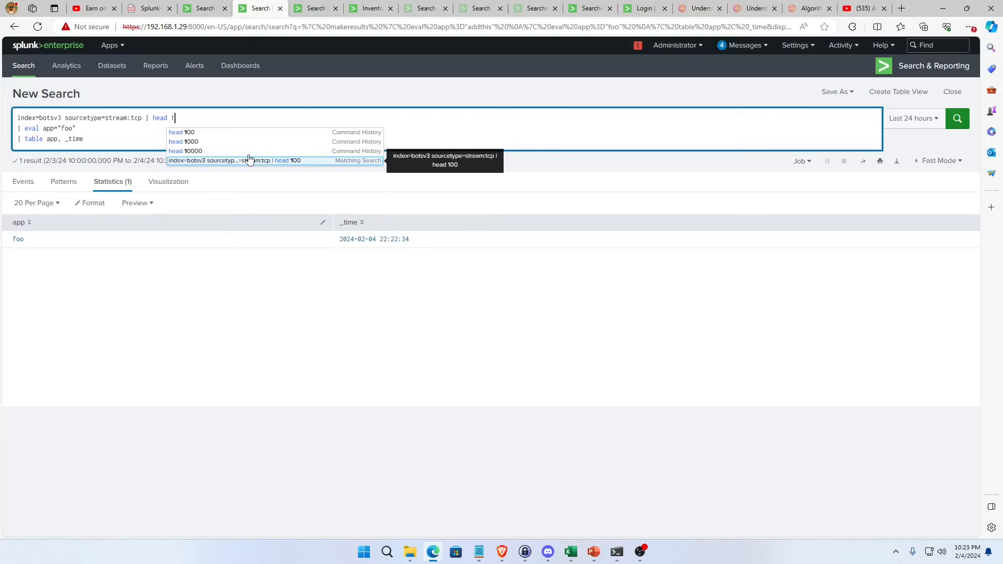
left_click(183, 115)
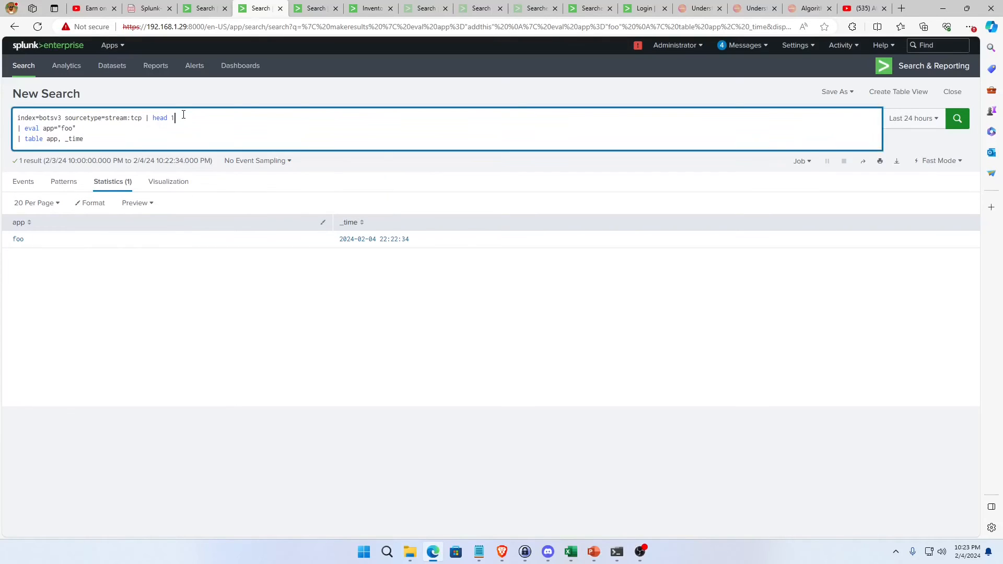
Delete the botsv3 base search and restore | makeresults | eval app="addthis" as the first line.
left_click_drag(183, 115, 16, 118)
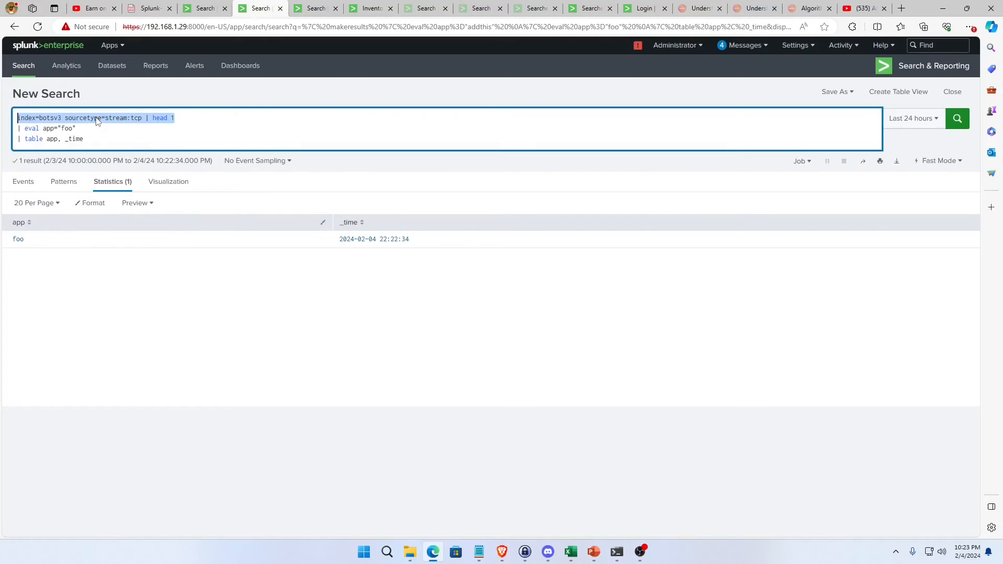
key("BackSpace")
key("Escape")
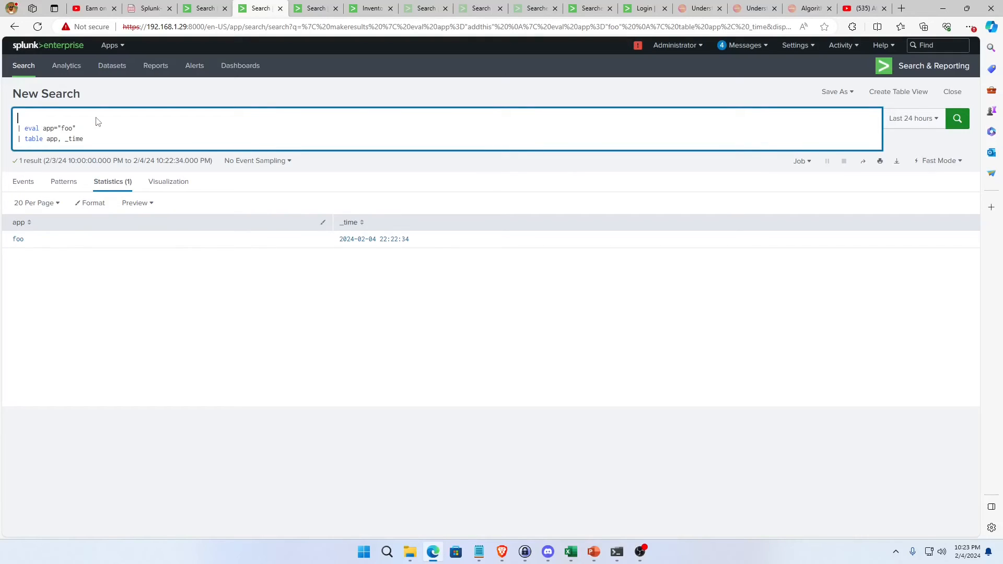
key("ctrl+z")
key("BackSpace")
key("BackSpace")
key("BackSpace")
key("BackSpace")
key("BackSpace")
key("BackSpace")
key("ctrl+BackSpace")
key("ctrl+BackSpace")
key("ctrl+BackSpace")
key("ctrl+BackSpace")
key("ctrl+BackSpace")
type("|")
key("ctrl+BackSpace")
key("ctrl+BackSpace")
key("ctrl+BackSpace")
key("ctrl+BackSpace")
type("| makeresults | eval app=\"addthis\"")
Insert an | append command below the makeresults line and open its subsearch bracket on the following line.
key("shift+Return")
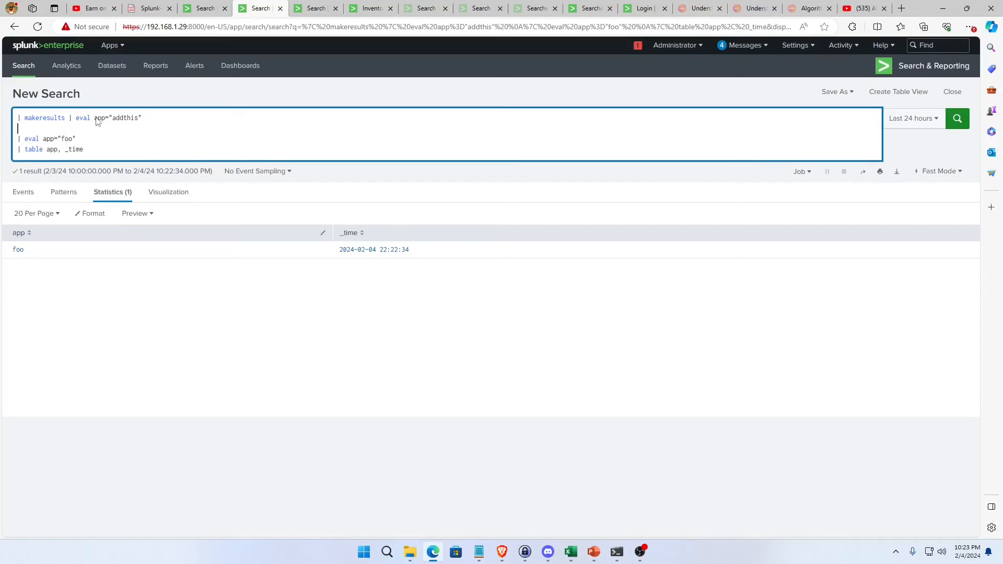
type("[a| appe")
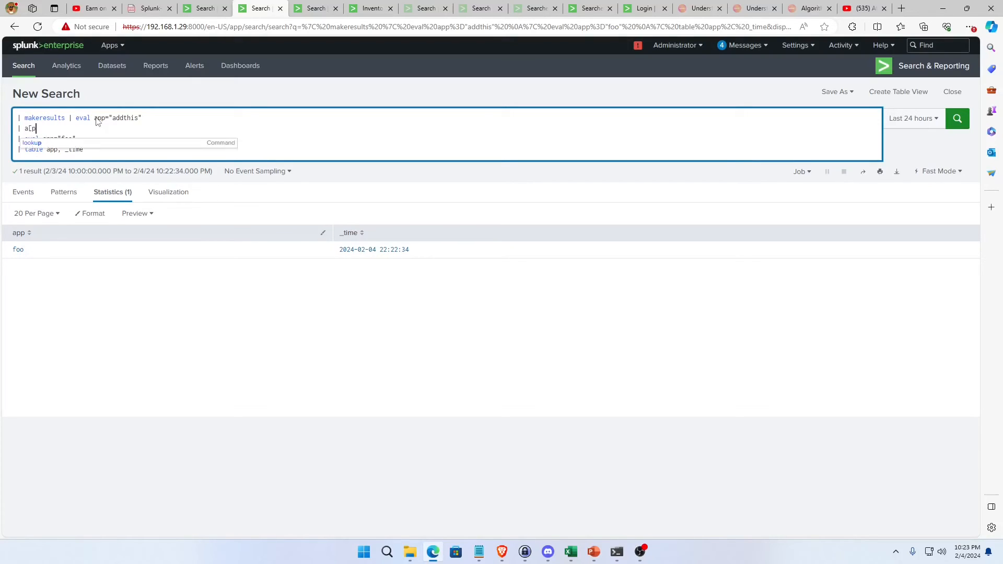
type("nd")
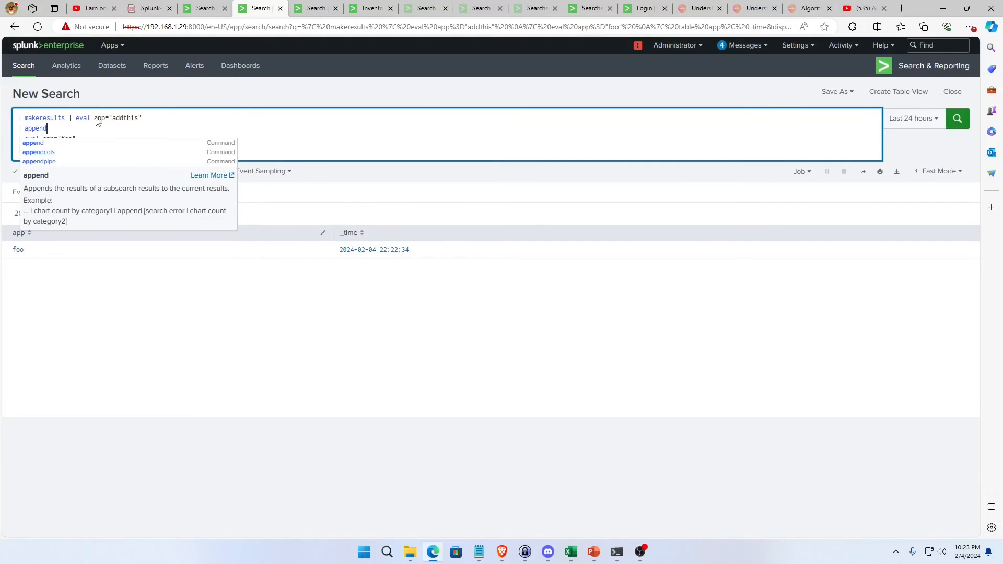
key("shift+Return")
type("[")
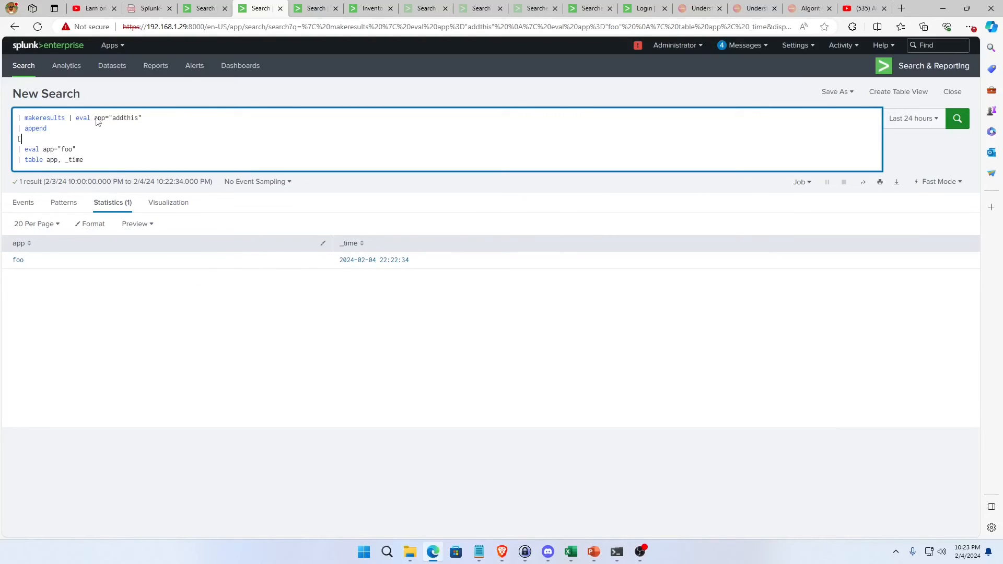
type(" | make")
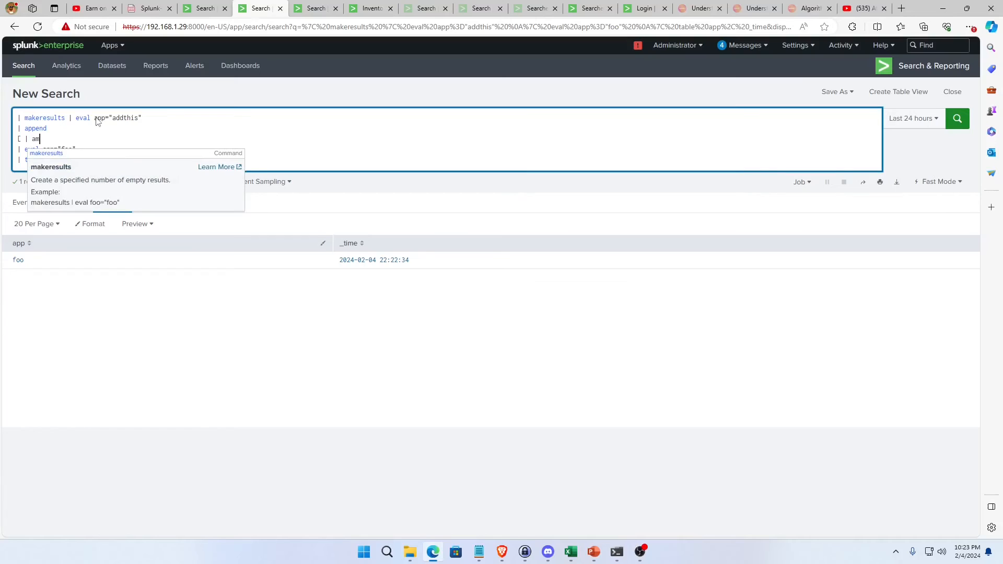
type("reus")
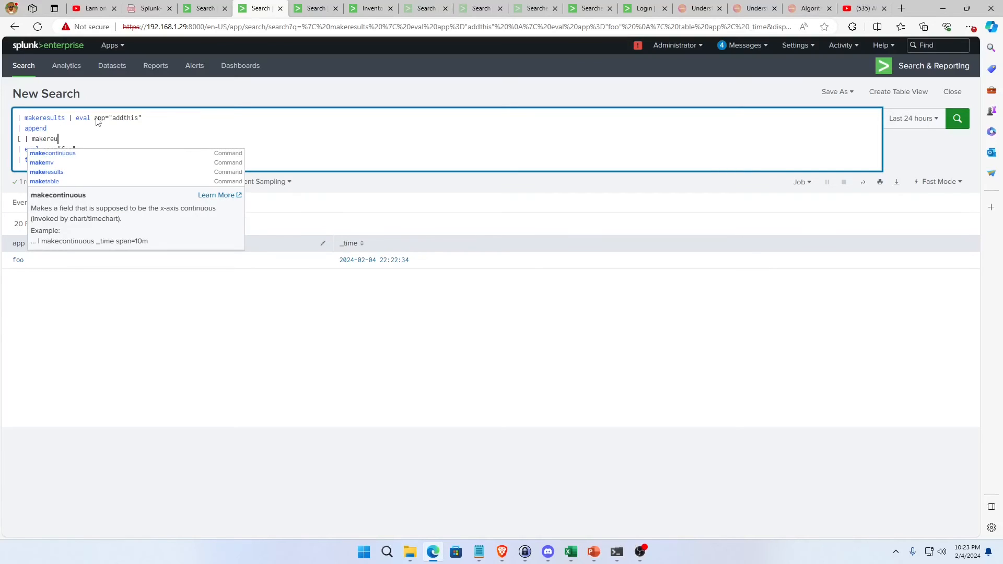
Complete the append subsearch as [ | makeresults | eval app="foo"] and run the query.
key("BackSpace")
key("BackSpace")
type("sults | eval f")
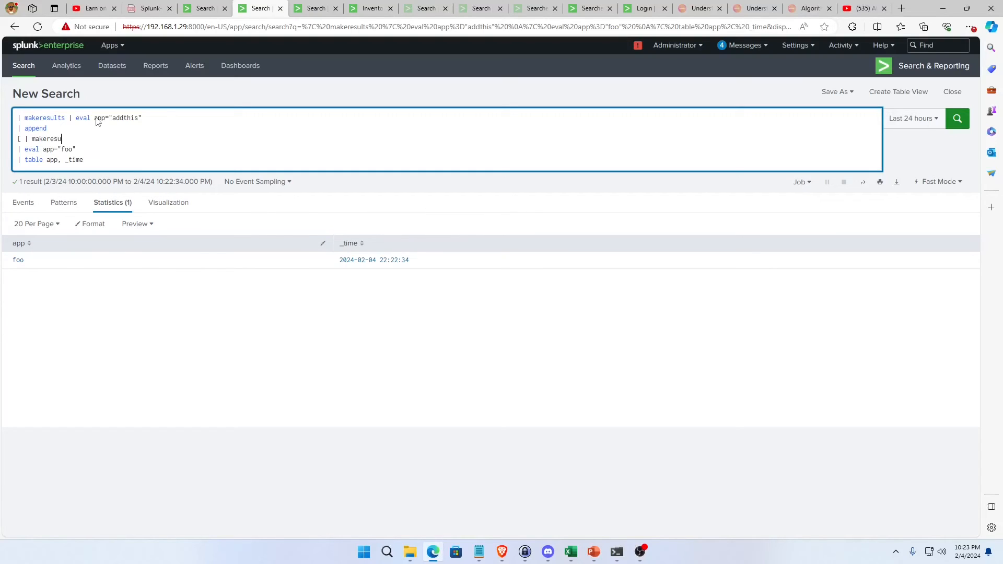
type("oo=")
key("BackSpace")
key("BackSpace")
key("BackSpace")
key("BackSpace")
type("app=\"foo\"]")
key("Return")
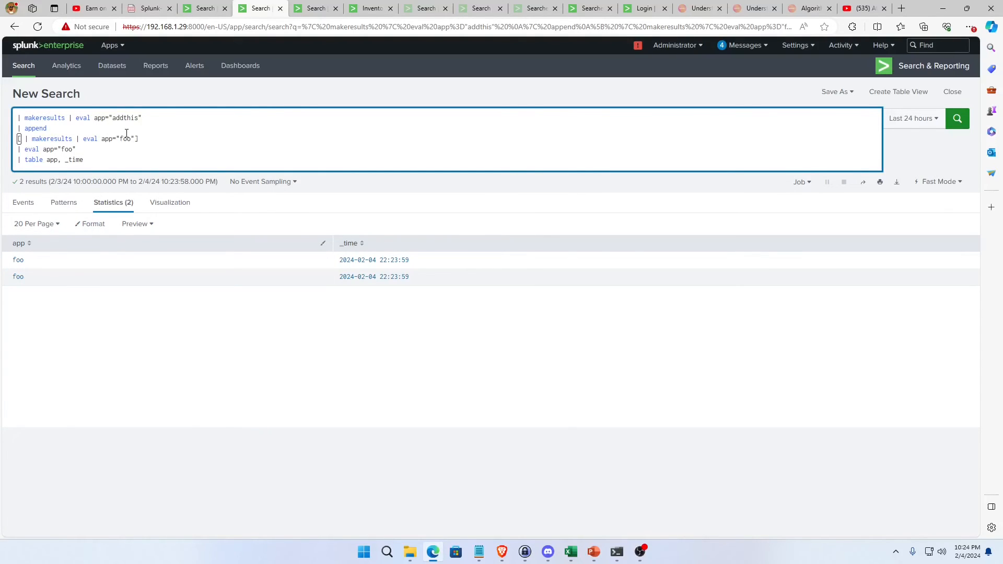
Remove the standalone | eval app="foo" line below the append subsearch and rerun the query.
left_click_drag(80, 150, 17, 150)
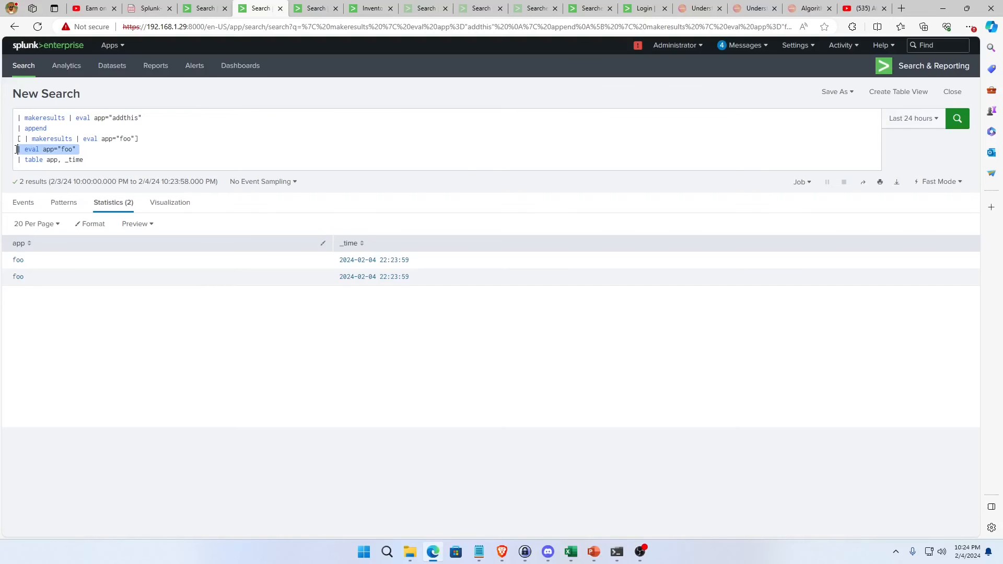
key("BackSpace")
key("Return")
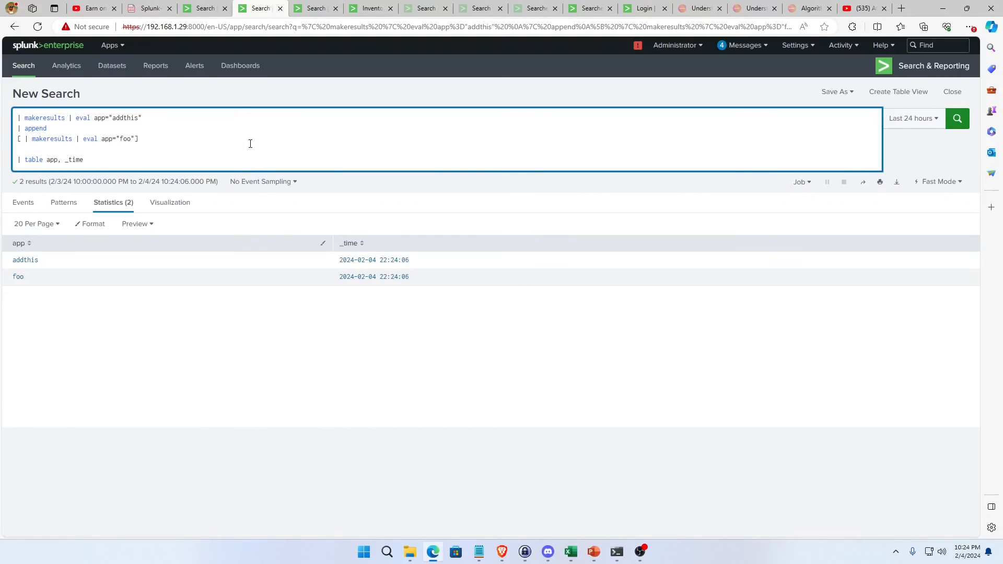
Add | stats count by app after the table line and run the query.
left_click(127, 160)
key("Return")
type("| stats count bny")
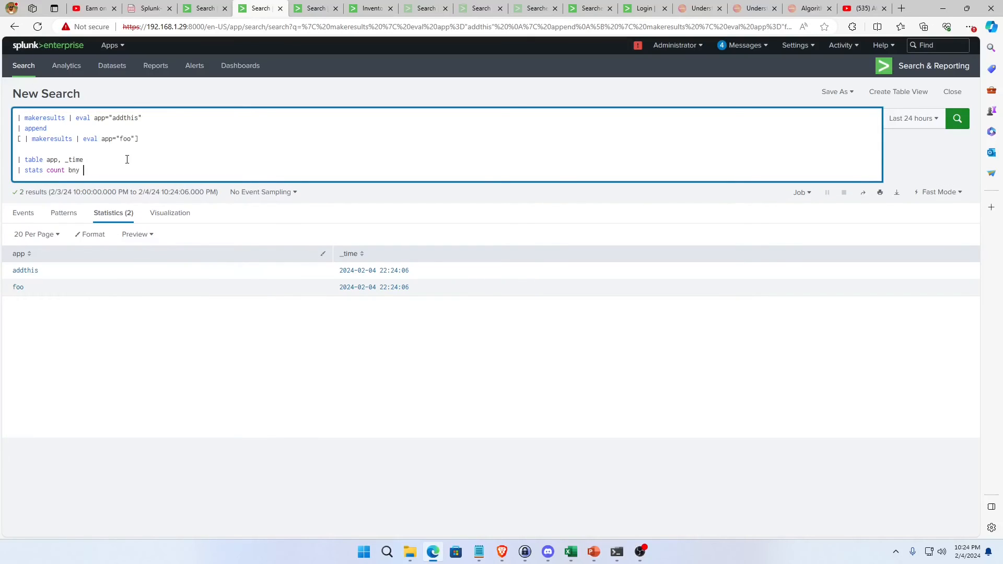
key("BackSpace")
key("BackSpace")
type("y app")
key("Return")
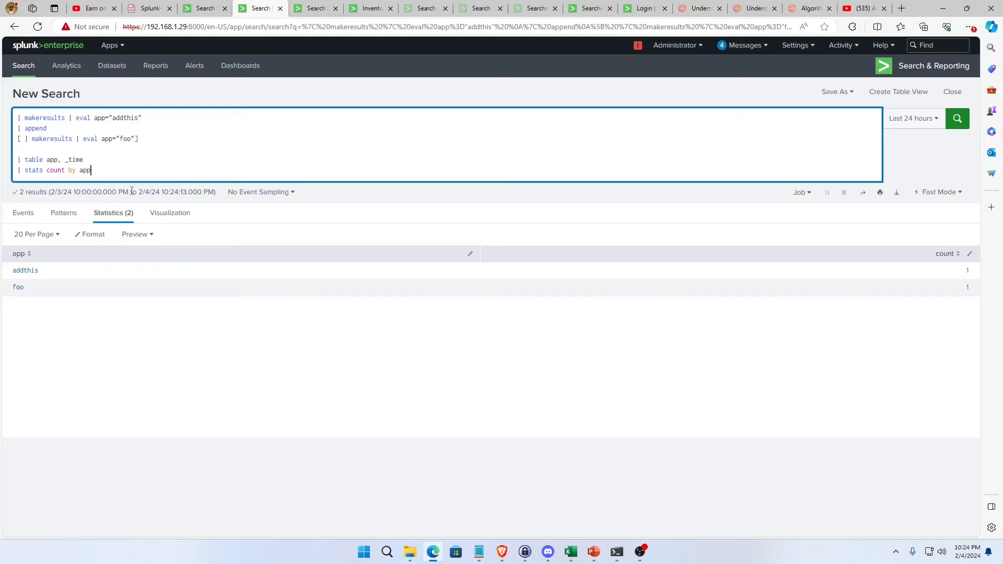
Start an | apply command on a new line below the stats line.
key("shift+Return")
type("|")
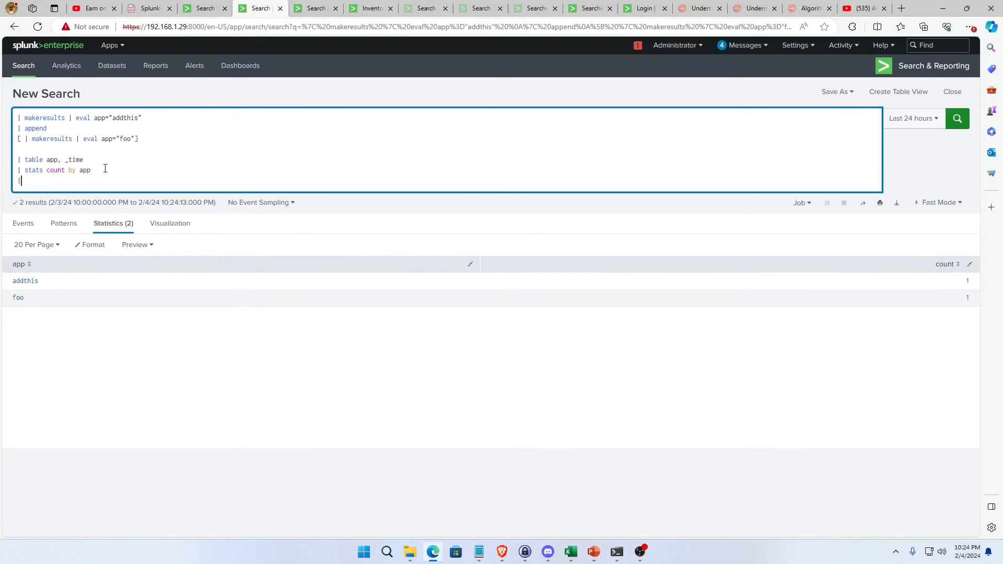
type(" spp")
key("BackSpace")
key("BackSpace")
key("BackSpace")
type("apply")
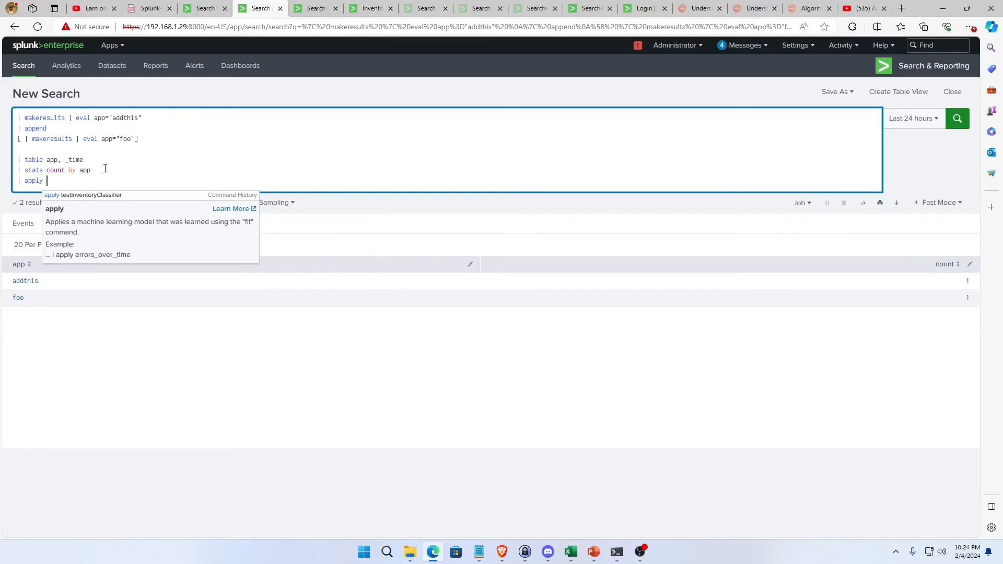
Copy the model name serviceOutlier from the known_services.csv fit search into the apply line of the makeresults query, and run it.
left_click(208, 8)
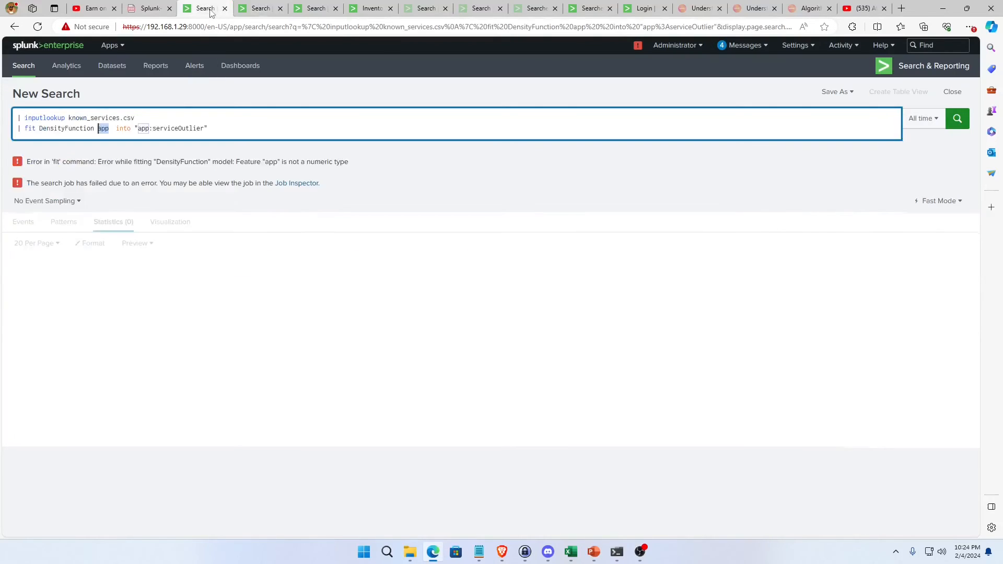
double_click(157, 128)
key("ctrl+c")
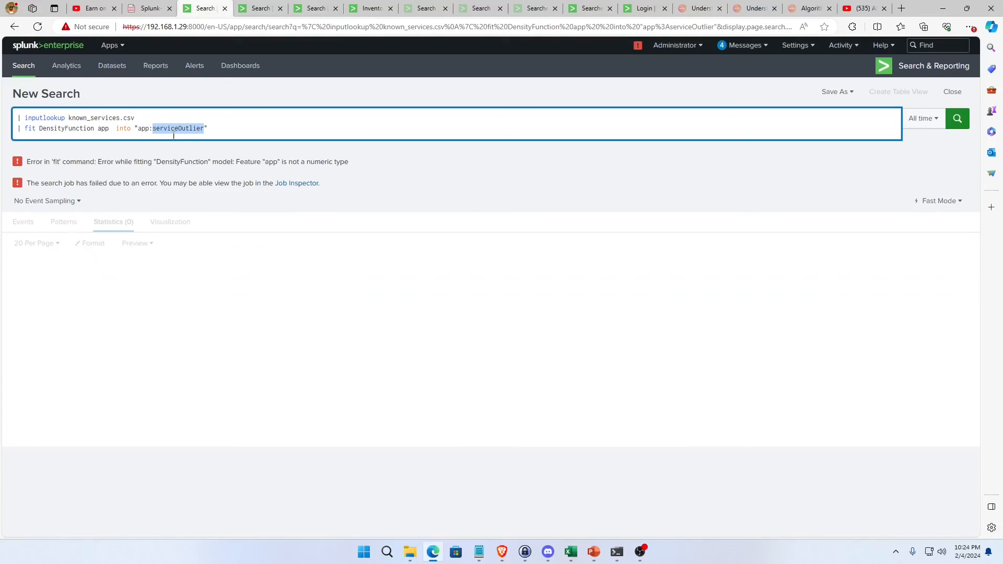
left_click(245, 28)
left_click(260, 8)
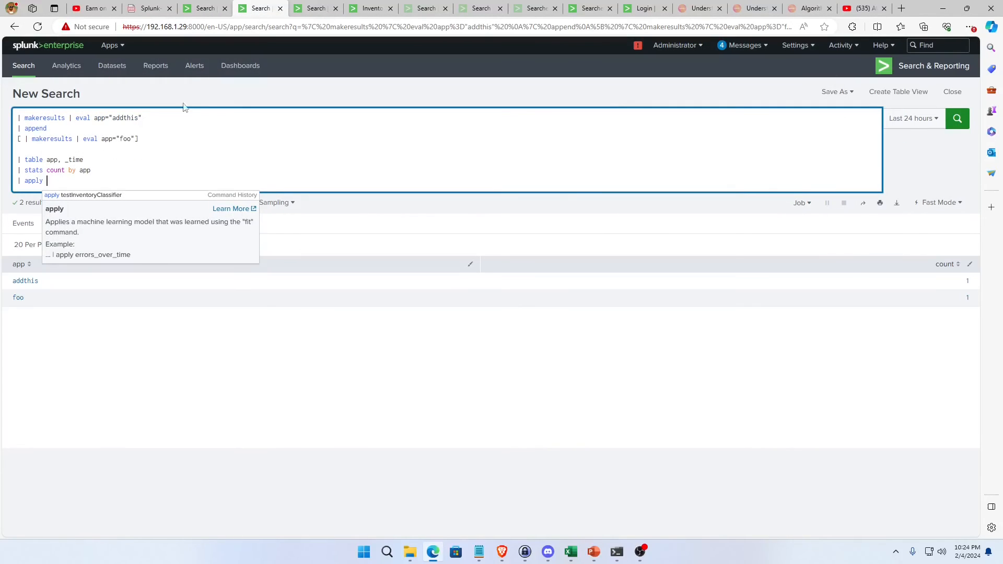
key("ctrl+v")
key("Return")
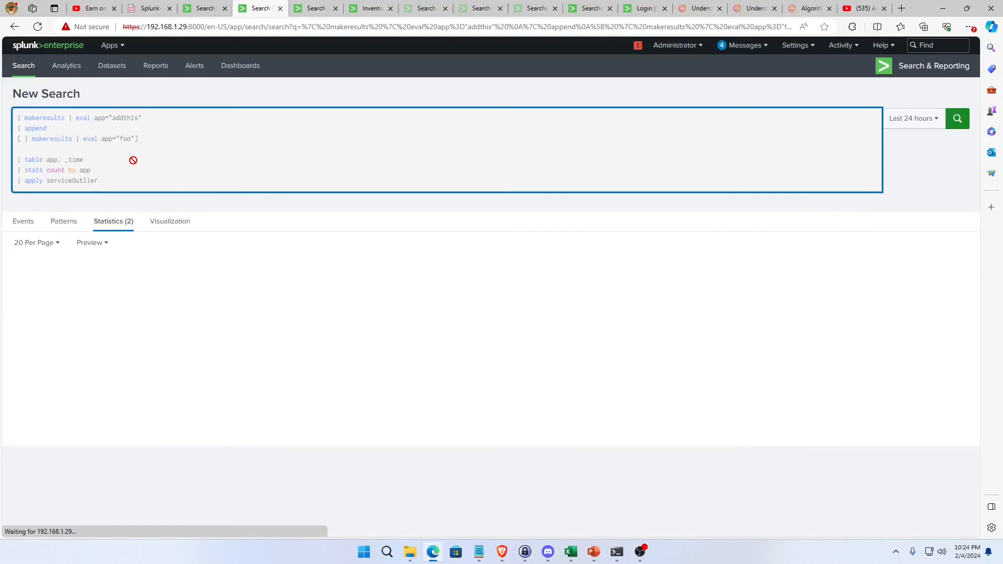
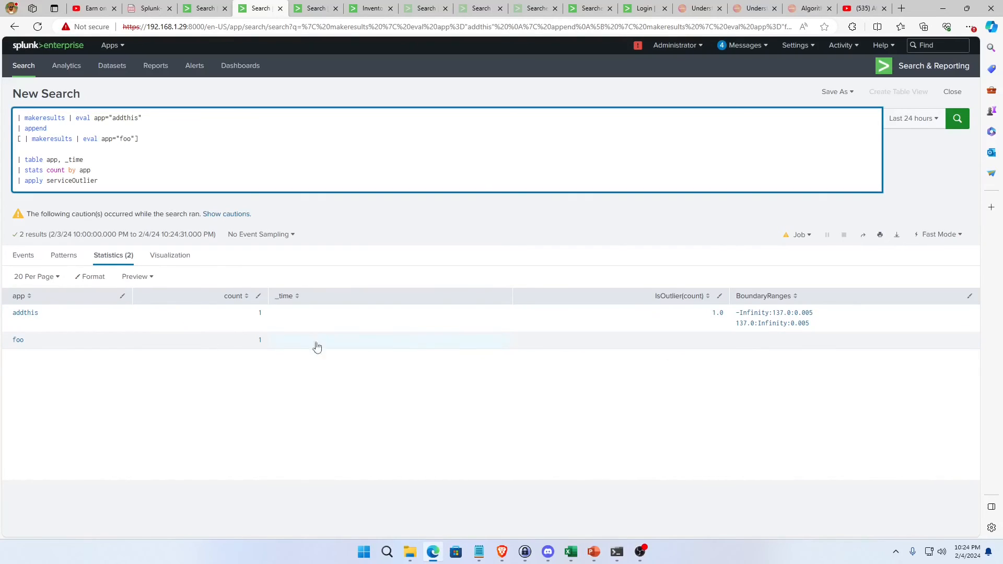
left_click(715, 346)
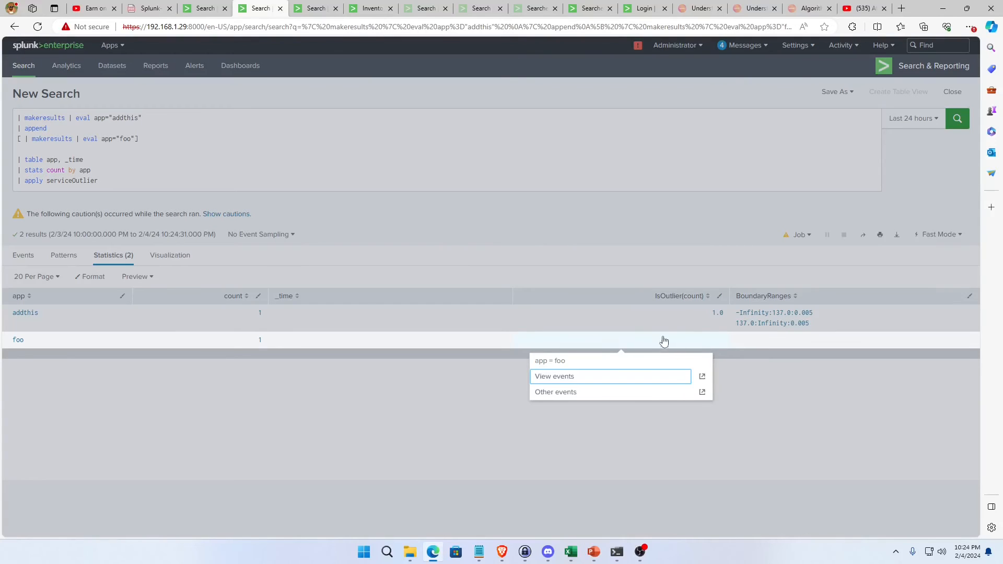
left_click(656, 244)
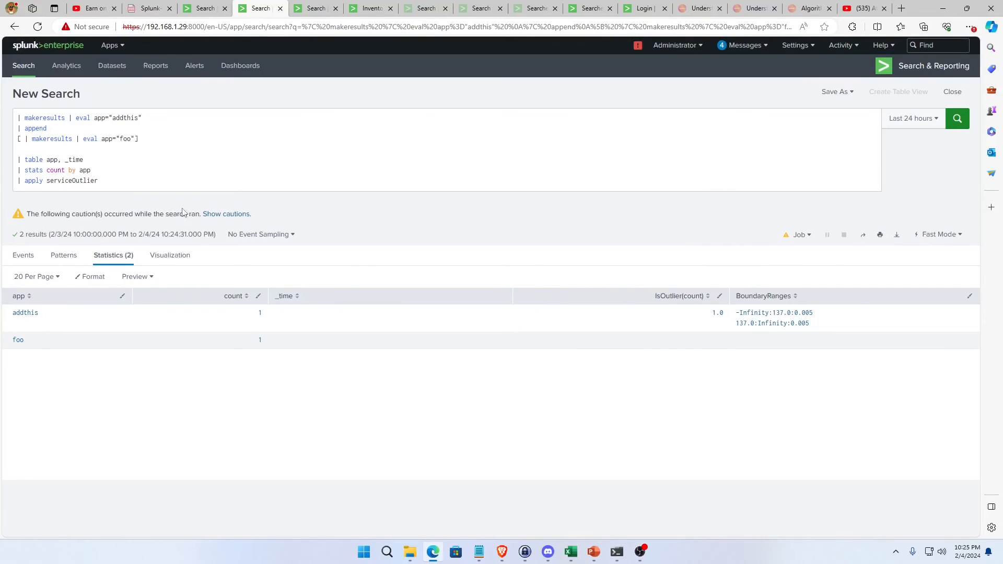
Add a | fillnull IsOutlier line below the apply serviceOutlier line of the makeresults query.
left_click(139, 181)
key("shift+Return")
type("| ")
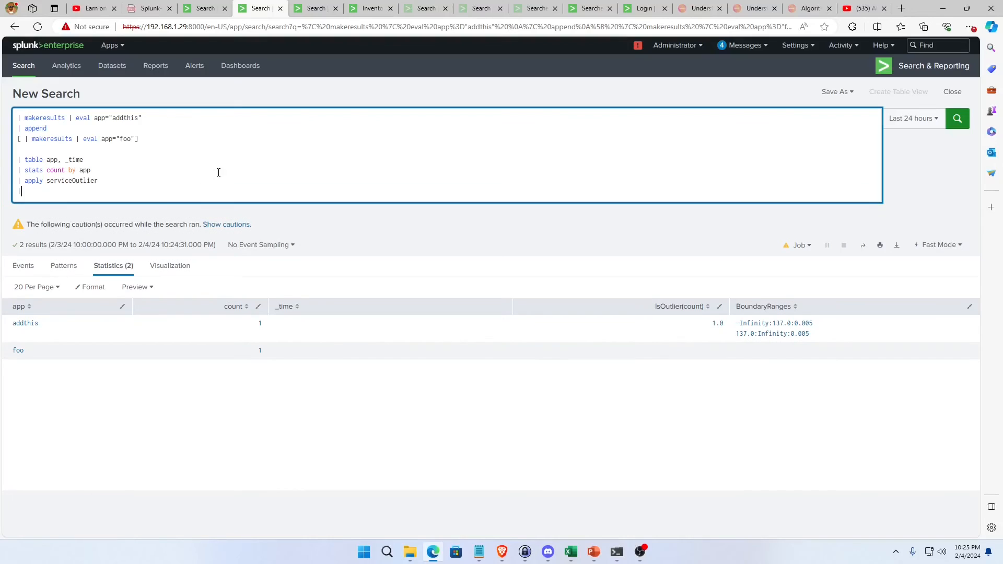
type("makeadd")
key("BackSpace")
key("BackSpace")
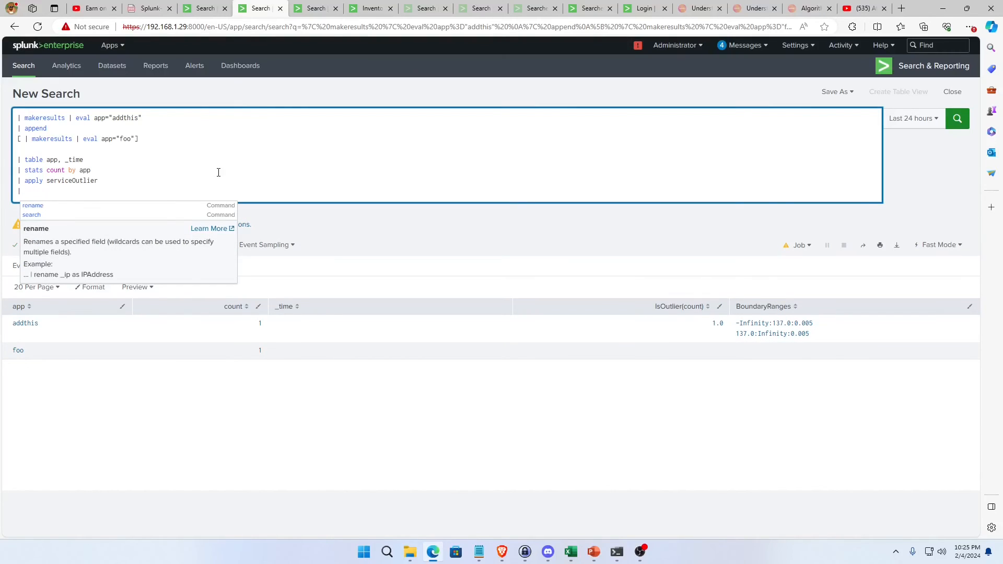
type("fillnul")
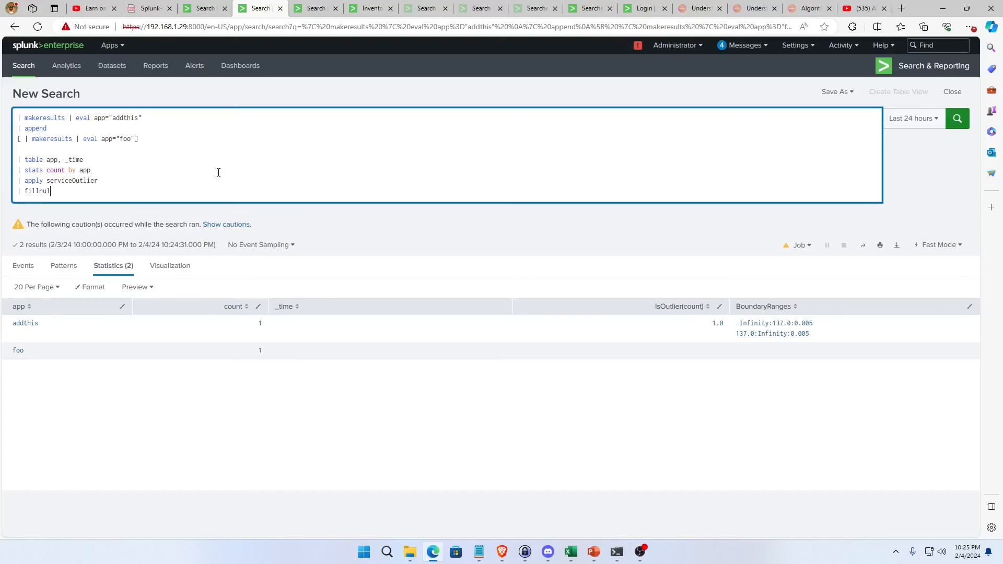
type("l IsOu")
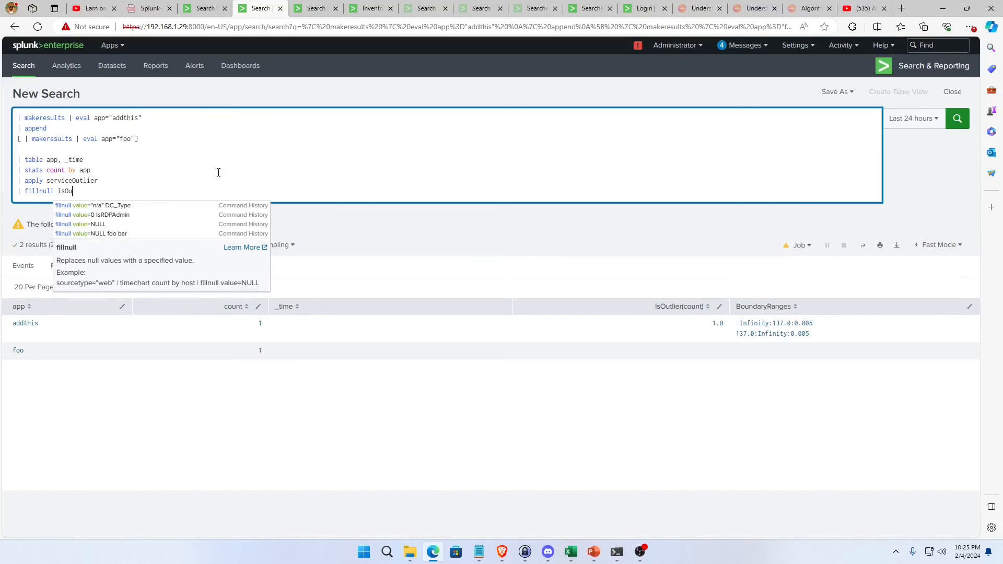
type("tlier")
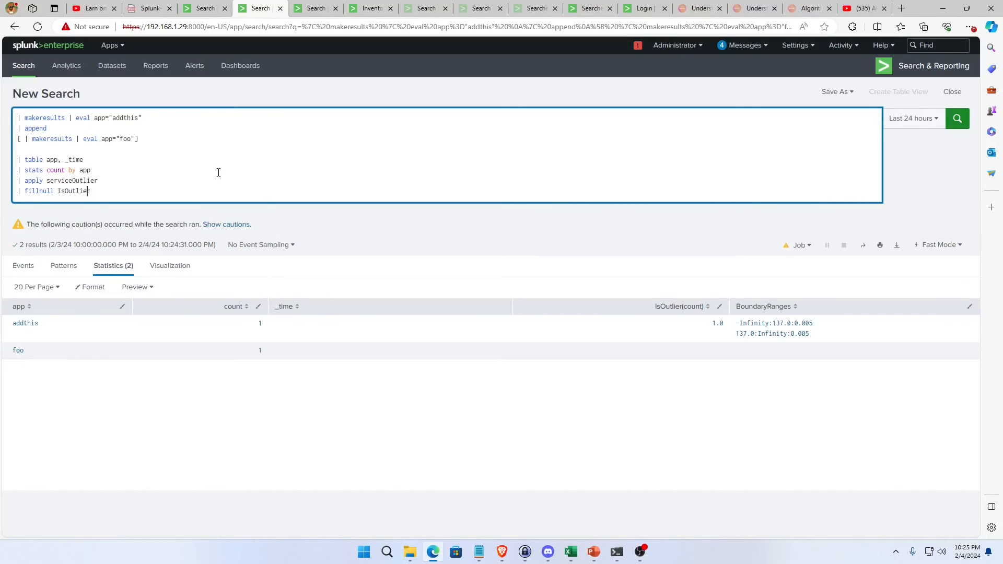
type("value")
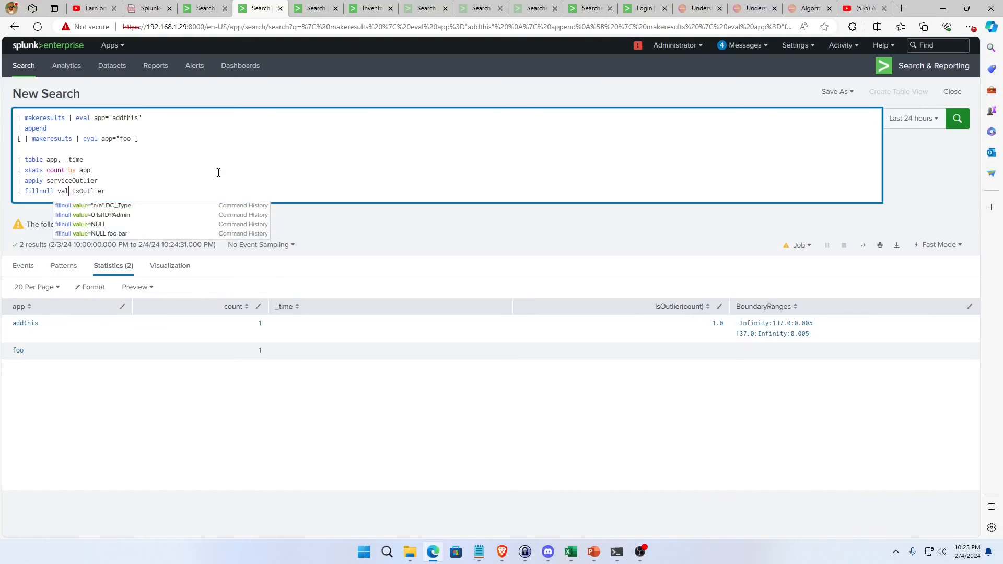
Insert value="n/a" before IsOutlier in the fillnull line and run the query.
key("Left")
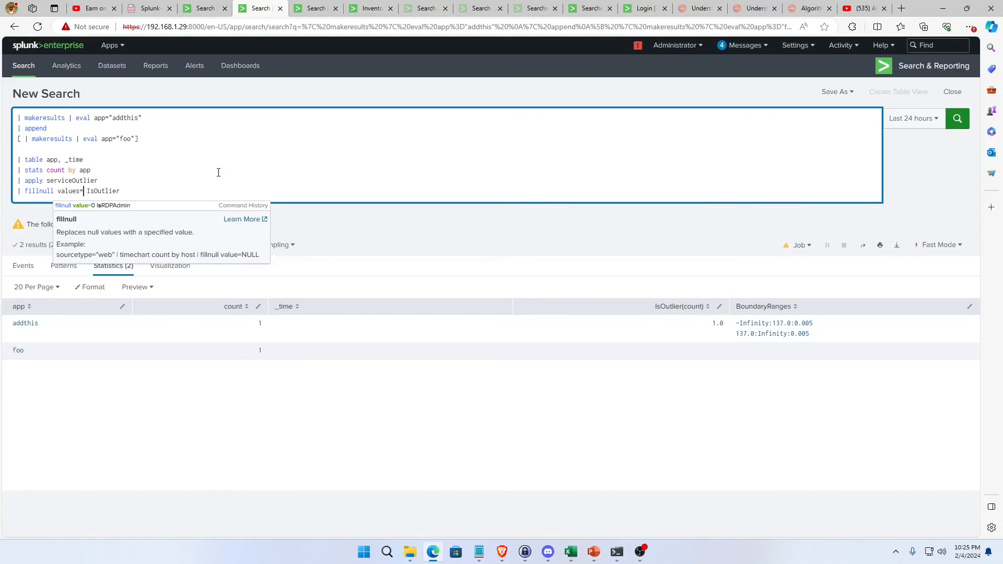
type("=\"n/a\"")
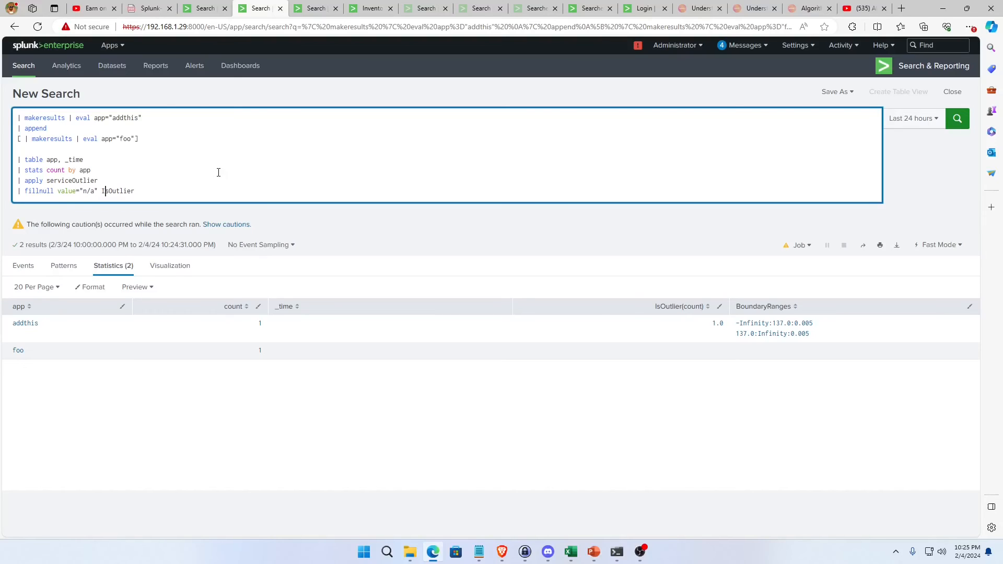
key("Return")
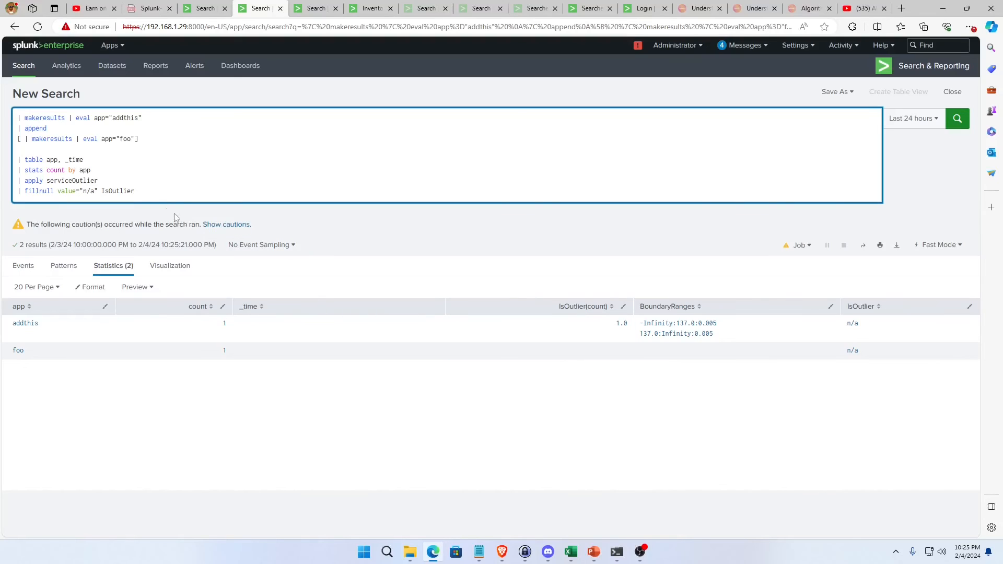
Remove the IsOutlier field from the fillnull line so it covers every field, and rerun the query.
double_click(118, 191)
key("BackSpace")
key("BackSpace")
key("Return")
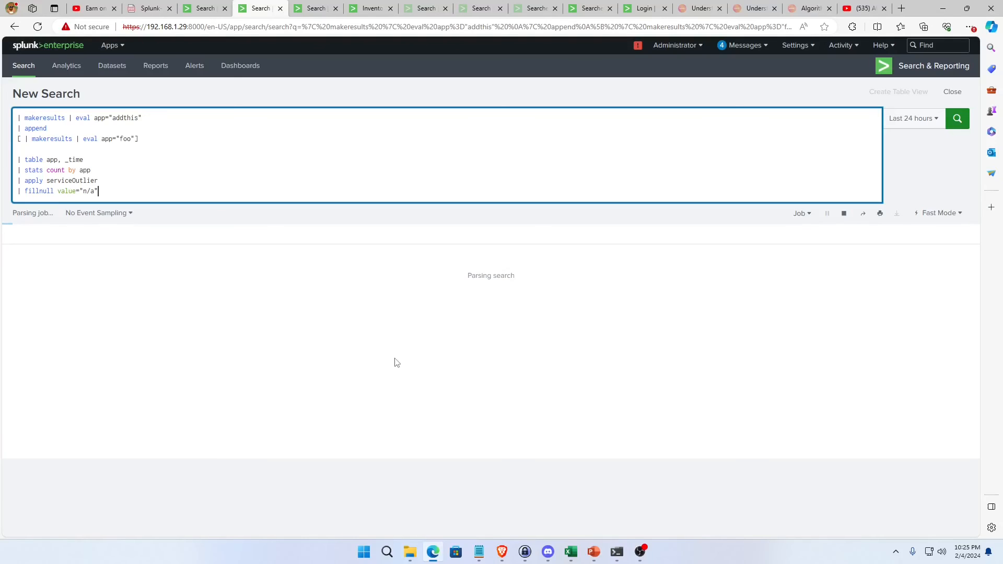
Compare the known_services.csv fit search with the apply and fillnull lines of the makeresults query.
left_click(207, 12)
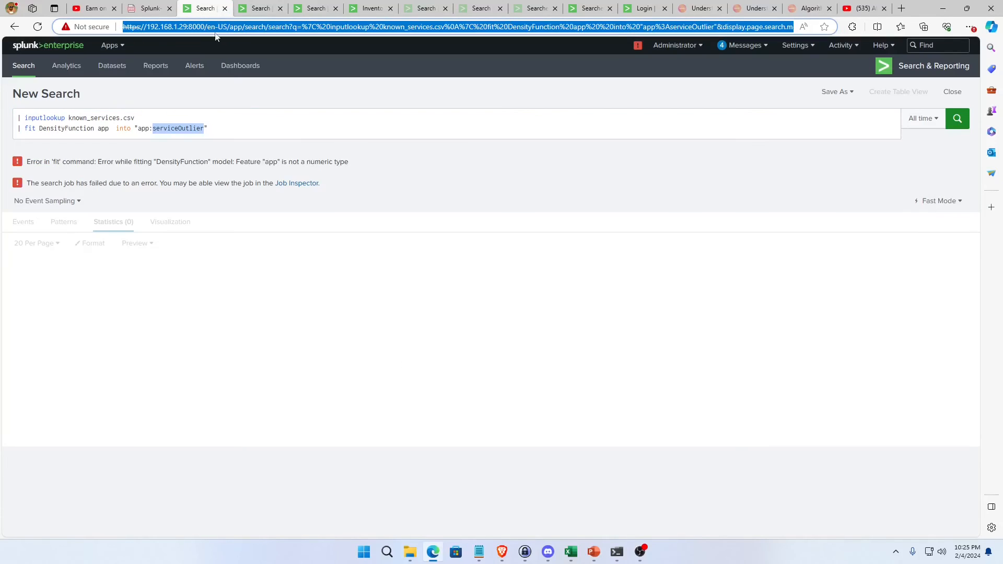
left_click(260, 9)
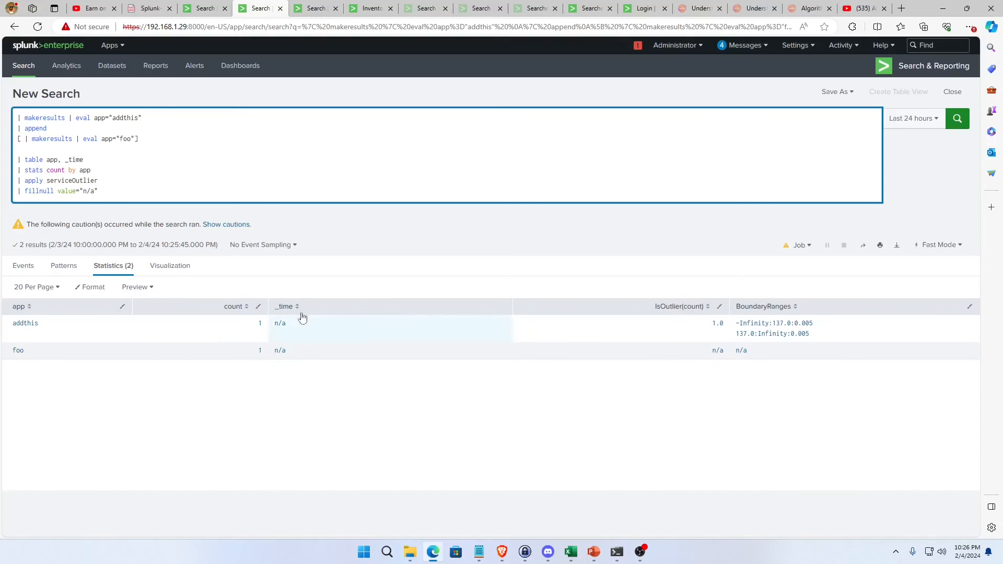
triple_click(132, 194)
left_click(132, 194)
left_click(133, 191)
left_click(135, 183)
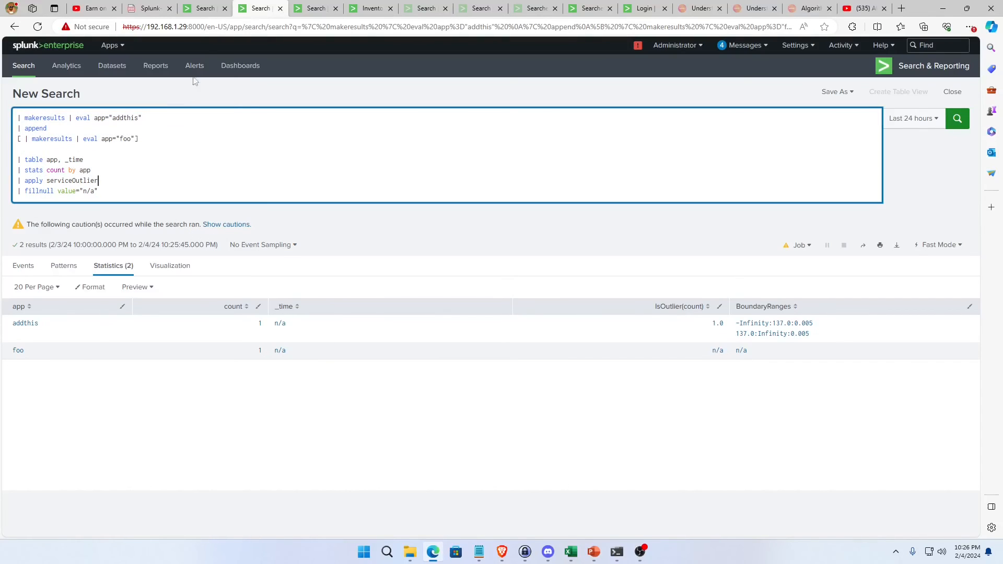
Replace the known_services.csv fit search with index=botsv3 sourcetype=stream:tcp.
left_click(204, 8)
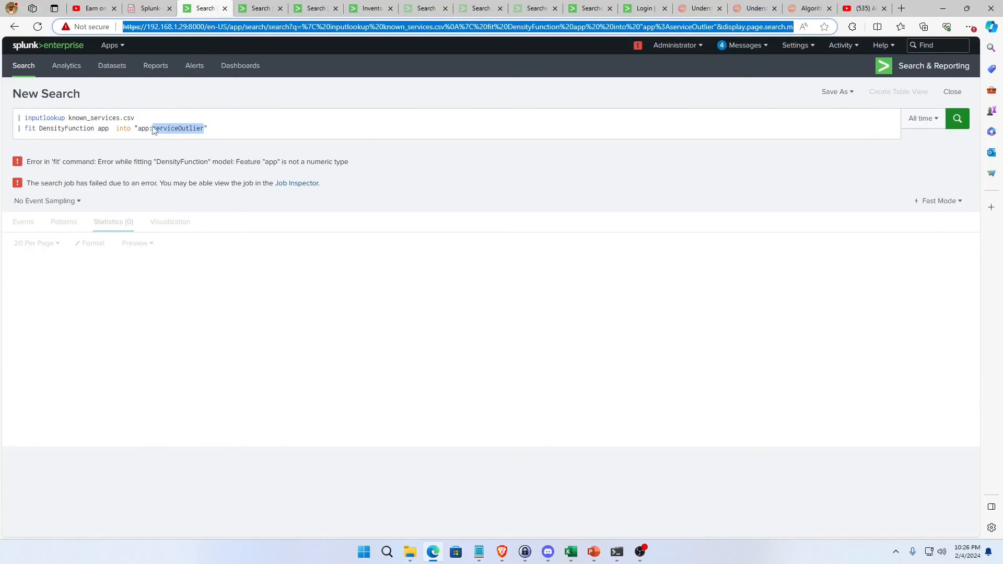
left_click(107, 129)
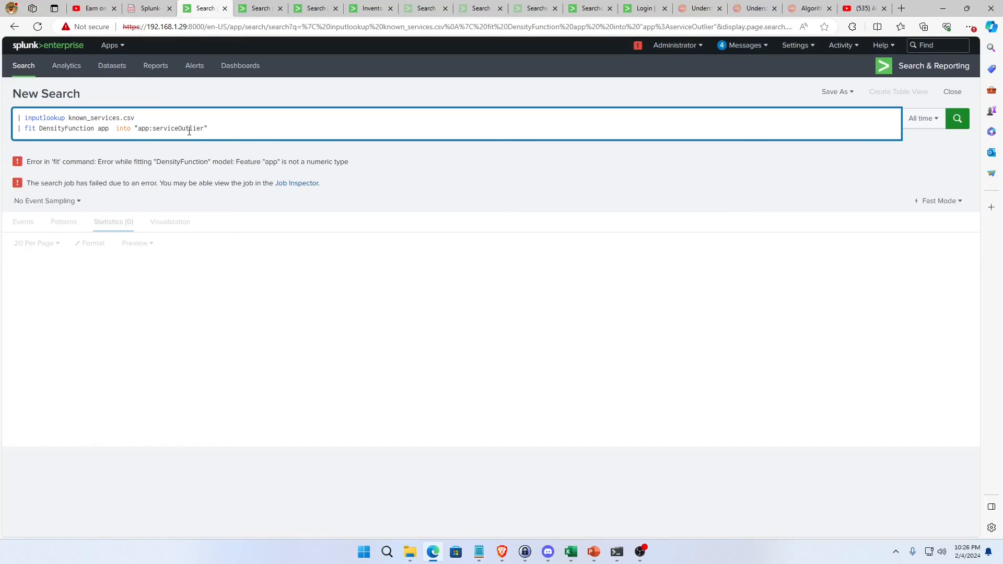
left_click_drag(211, 128, 8, 99)
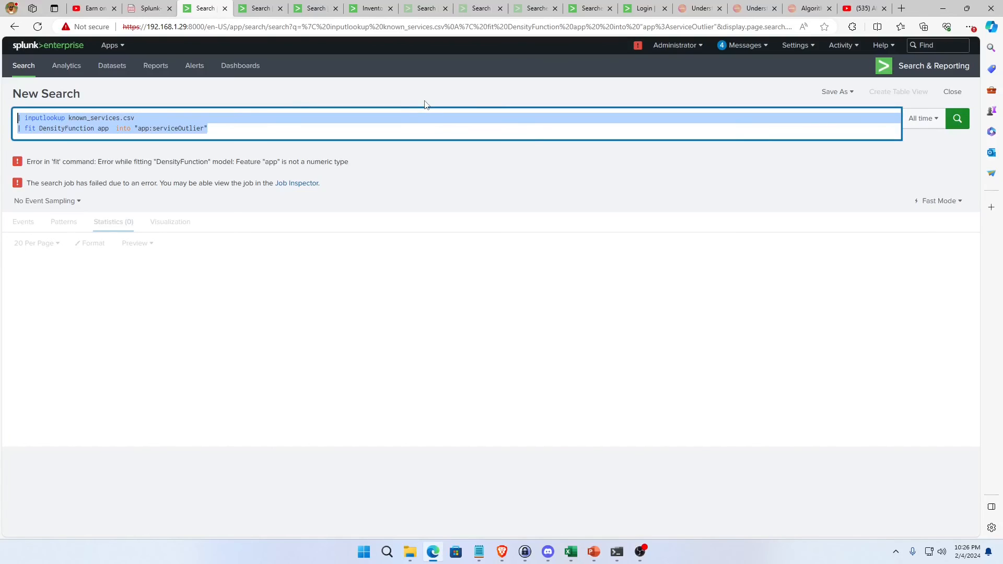
key("BackSpace")
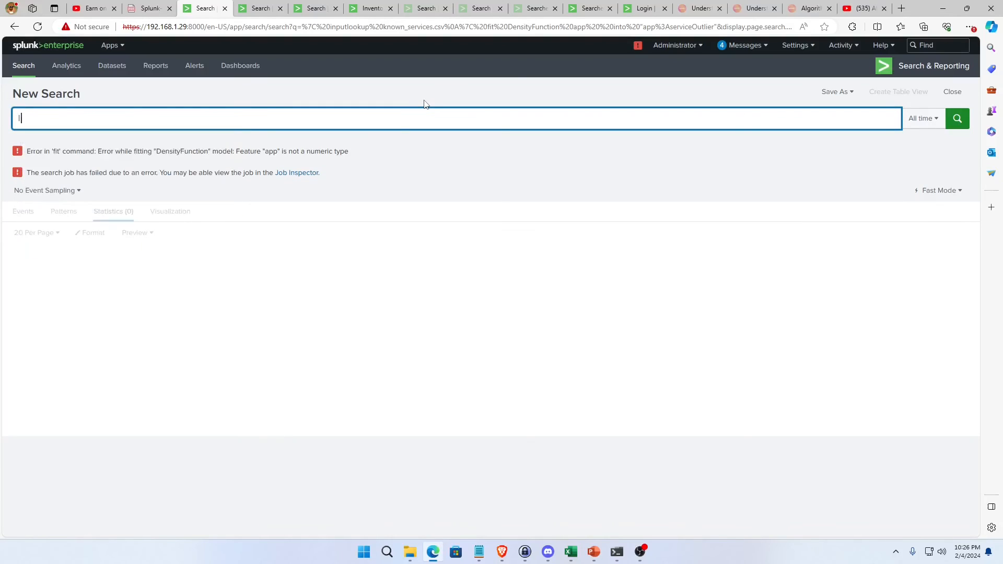
type("index=bots")
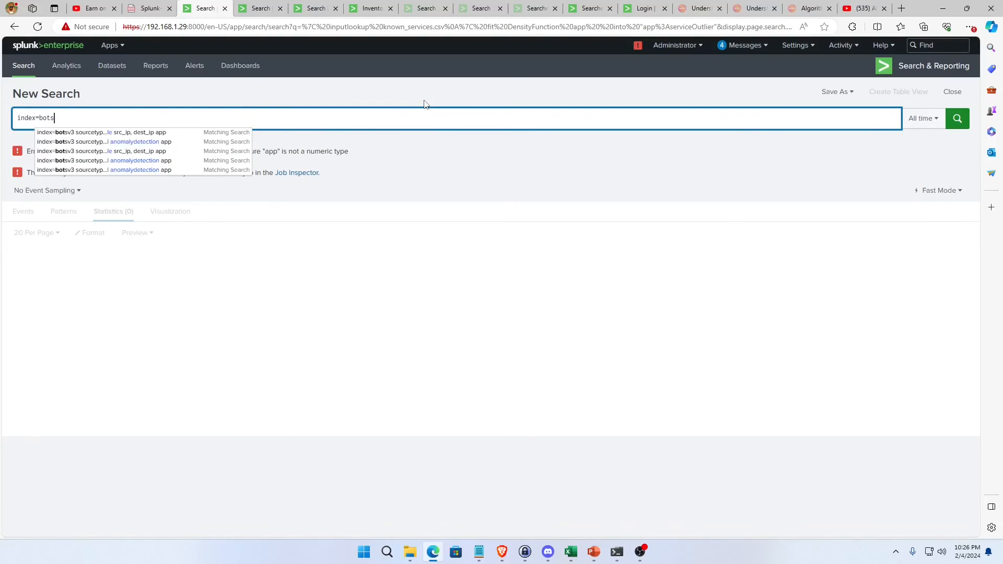
type("v3 sourcetype=core")
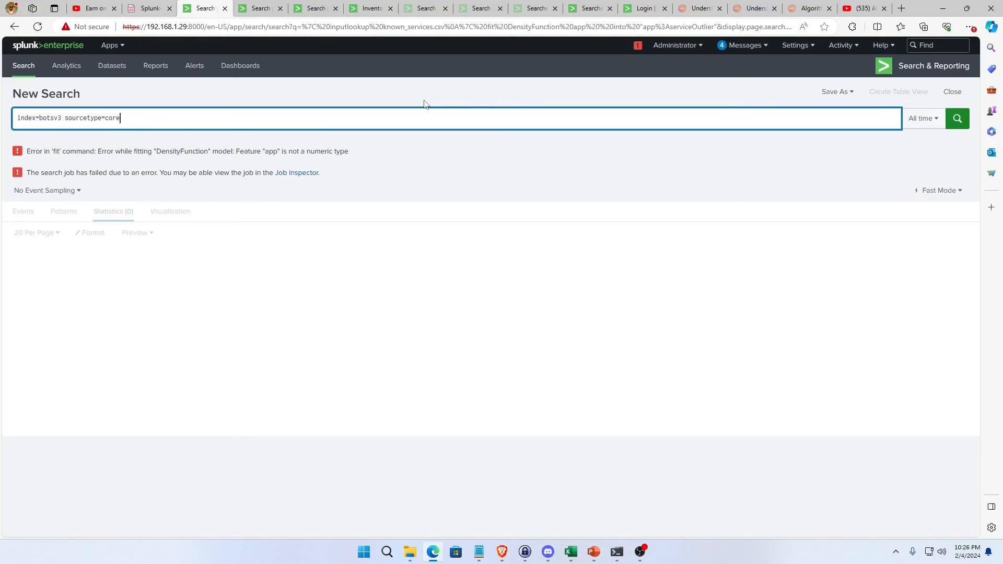
type("litream:")
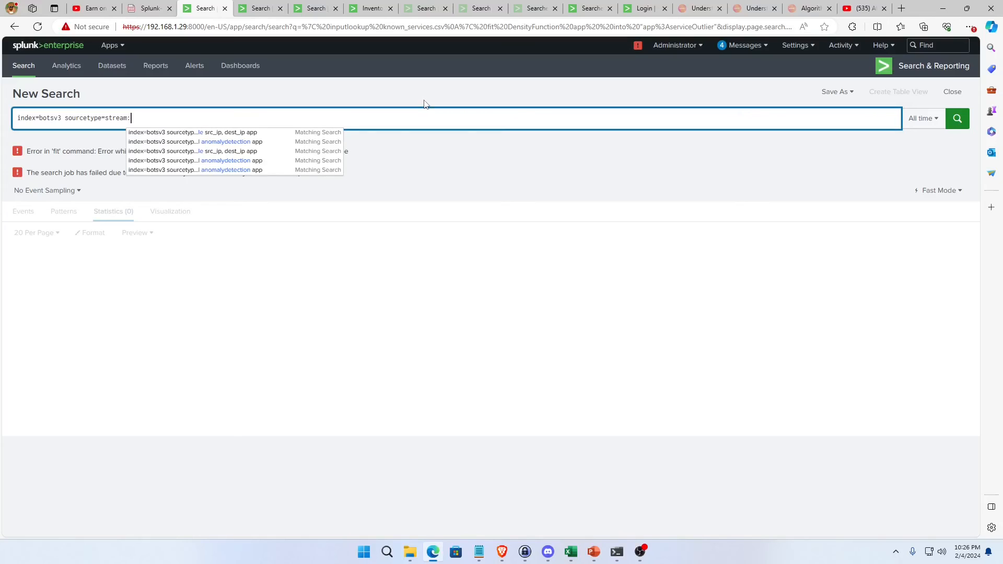
type("tcp")
Add | stats count by src_ip, dest_ip, app on a new line of the stream:tcp search and run it.
key("shift+Return")
type("| st")
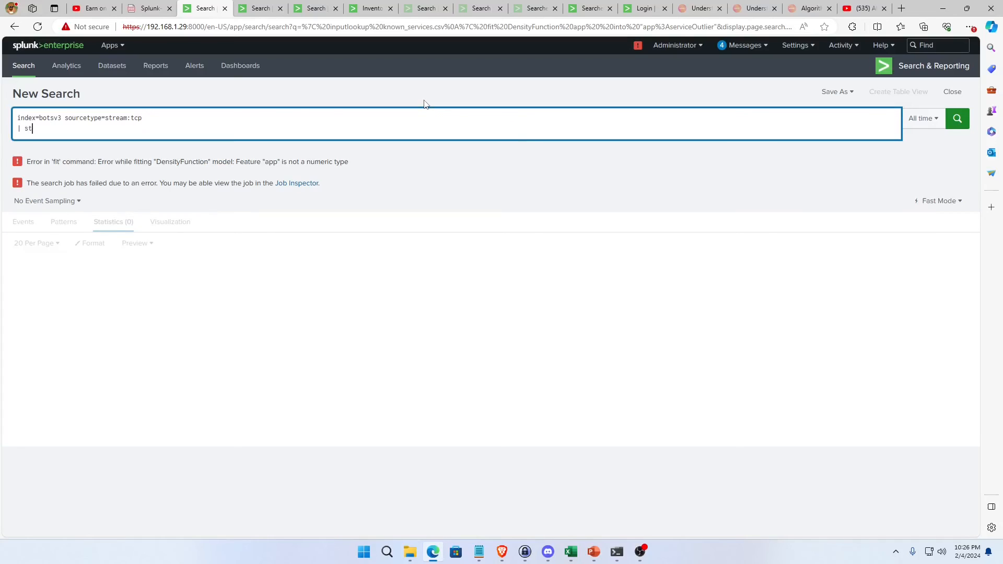
type("ats count by src_ip, dest_ip,")
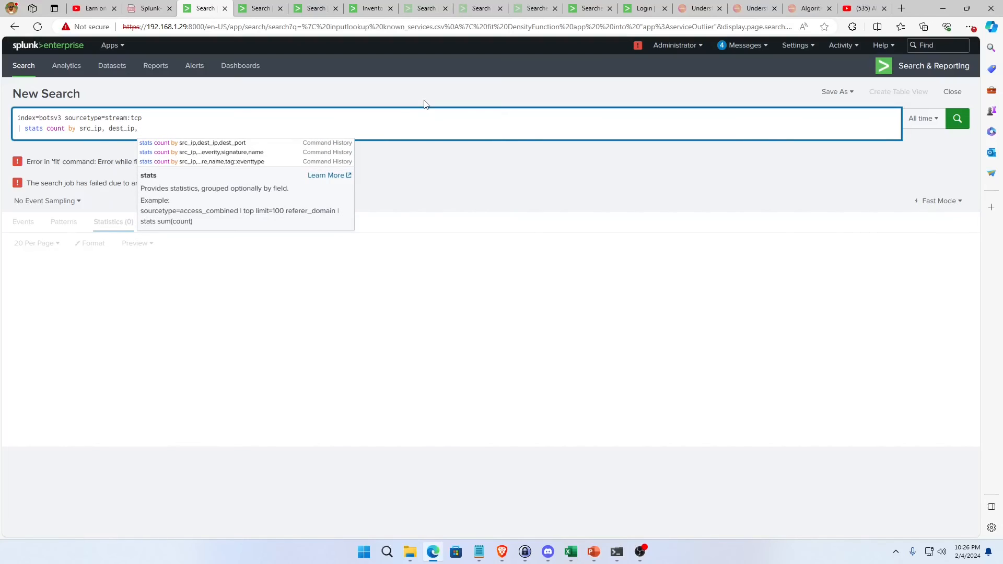
type(" app")
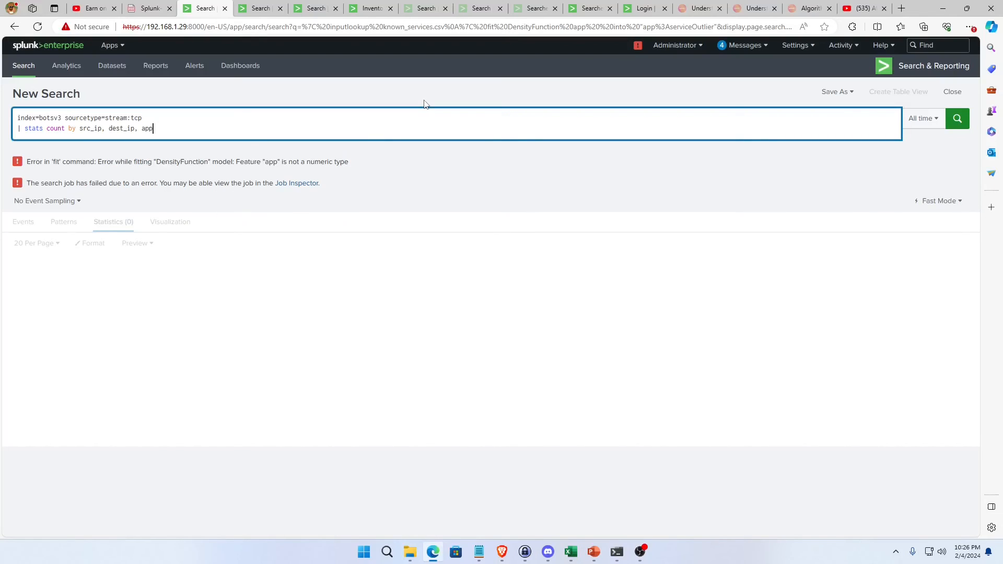
key("Return")
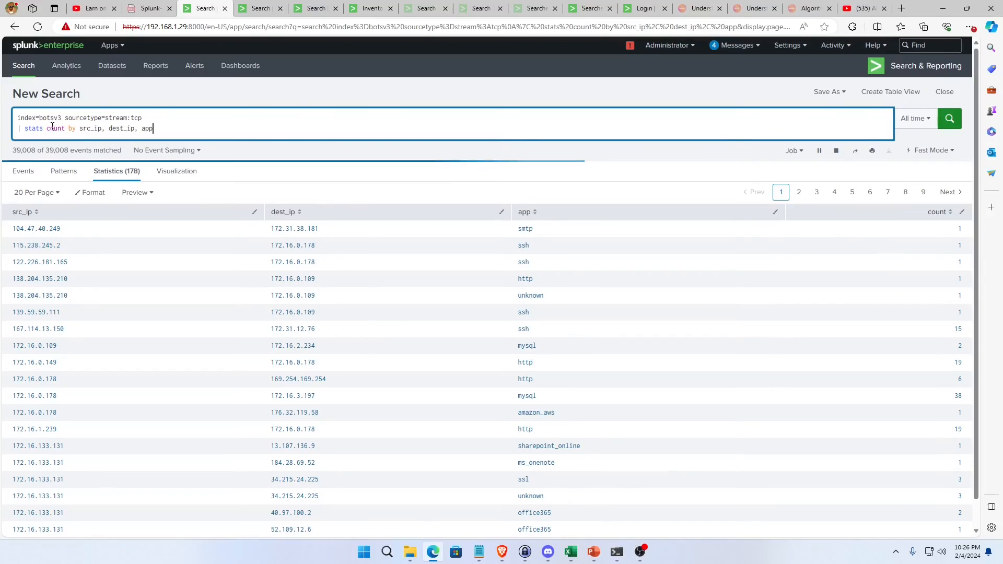
Sort the stream:tcp statistics by count in ascending order and look over the rarest combinations.
left_click_drag(22, 132, 152, 129)
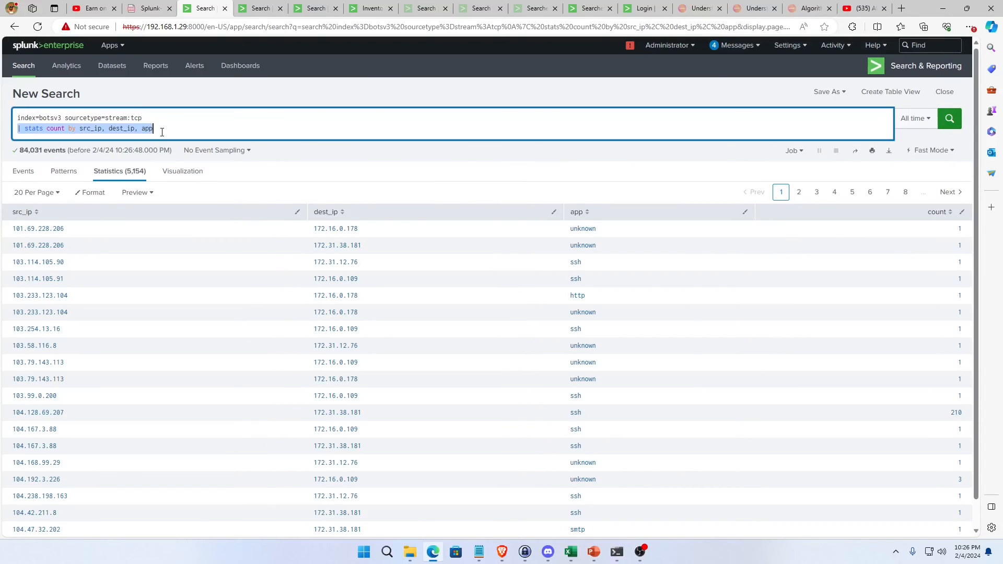
left_click(162, 132)
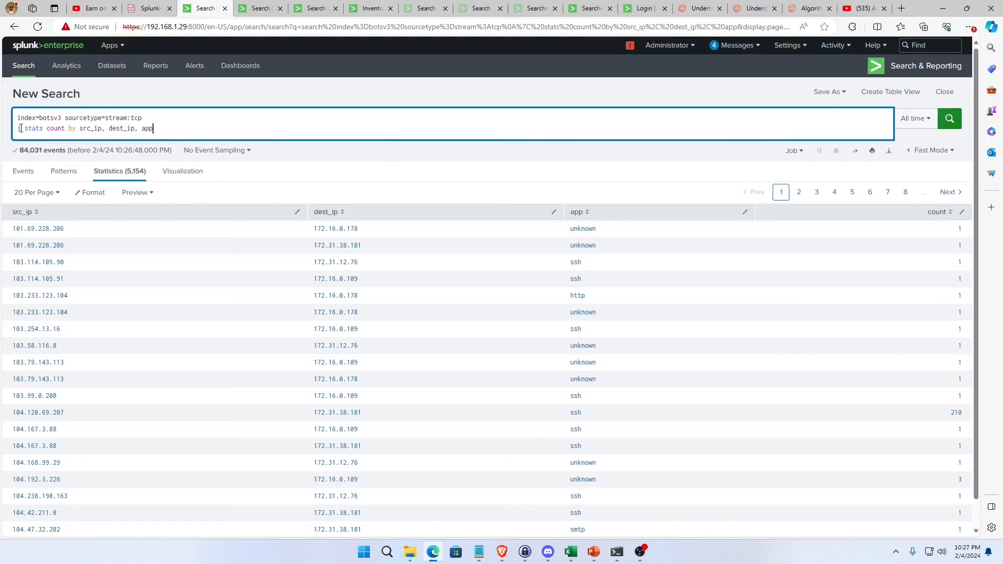
left_click(937, 212)
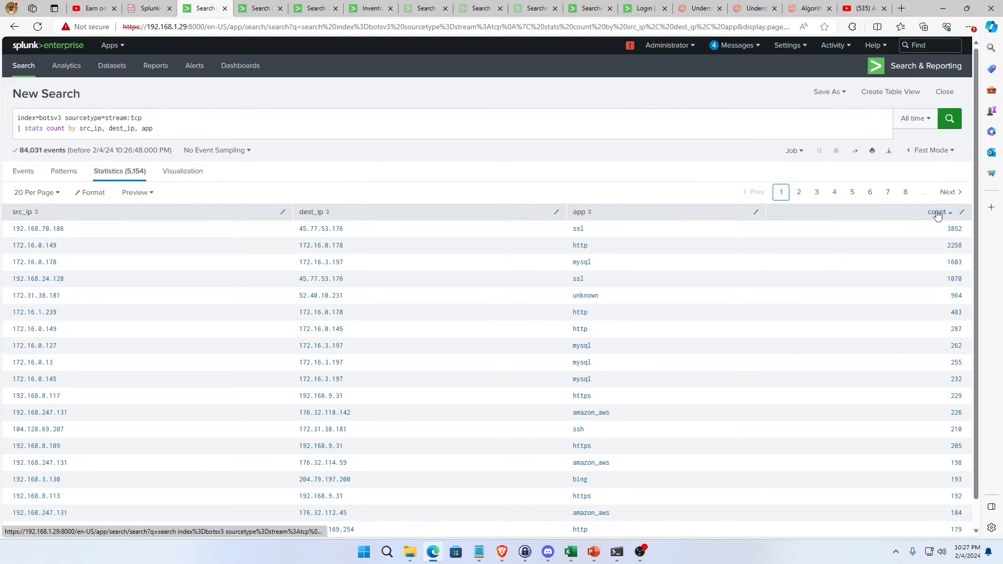
left_click(937, 212)
scroll(941, 491, "down", 1)
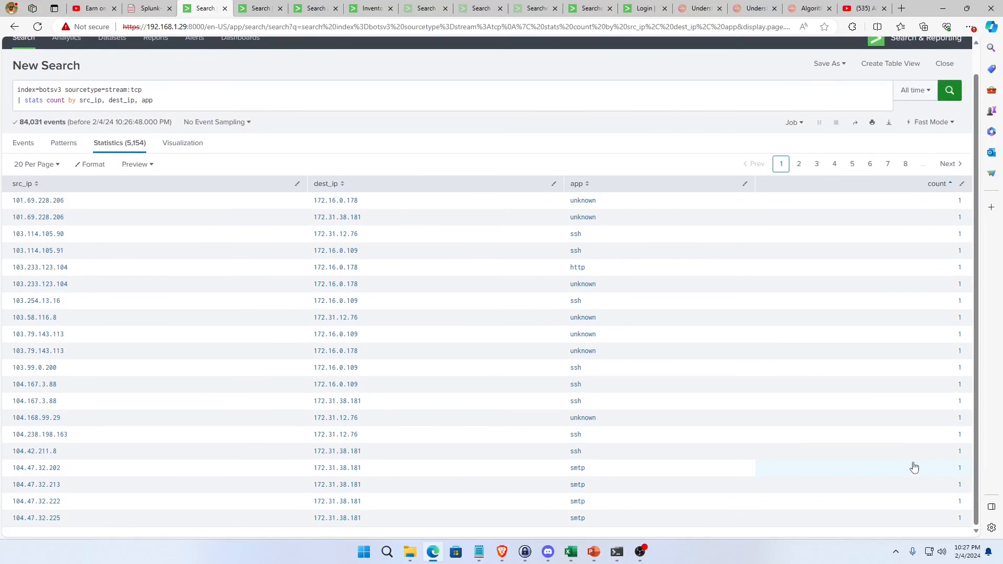
scroll(895, 434, "up", 1)
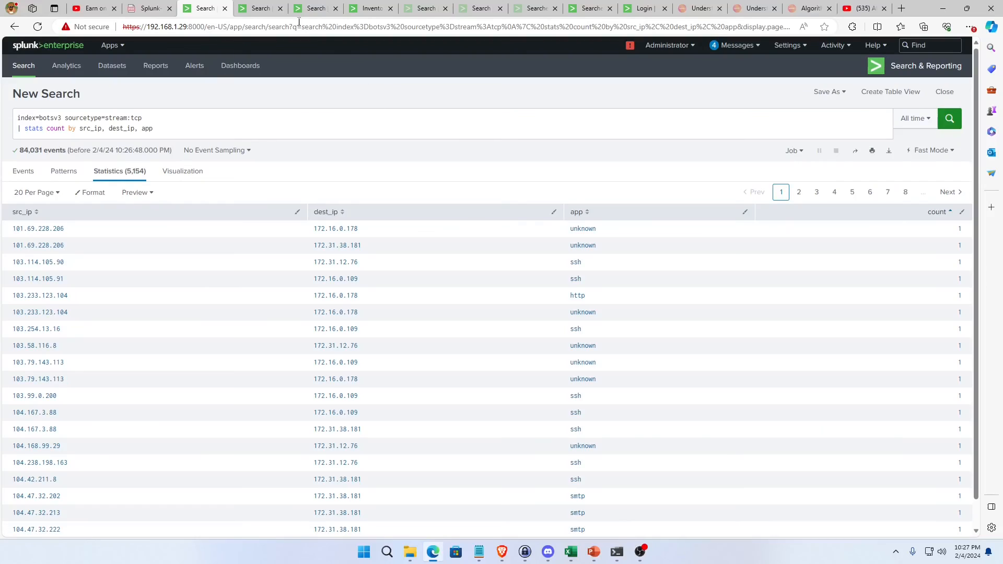
Compare the makeresults outlier query with the stream:tcp statistics, and open the inventory_exploratory_data page with the algorithm selection chart.
left_click(258, 9)
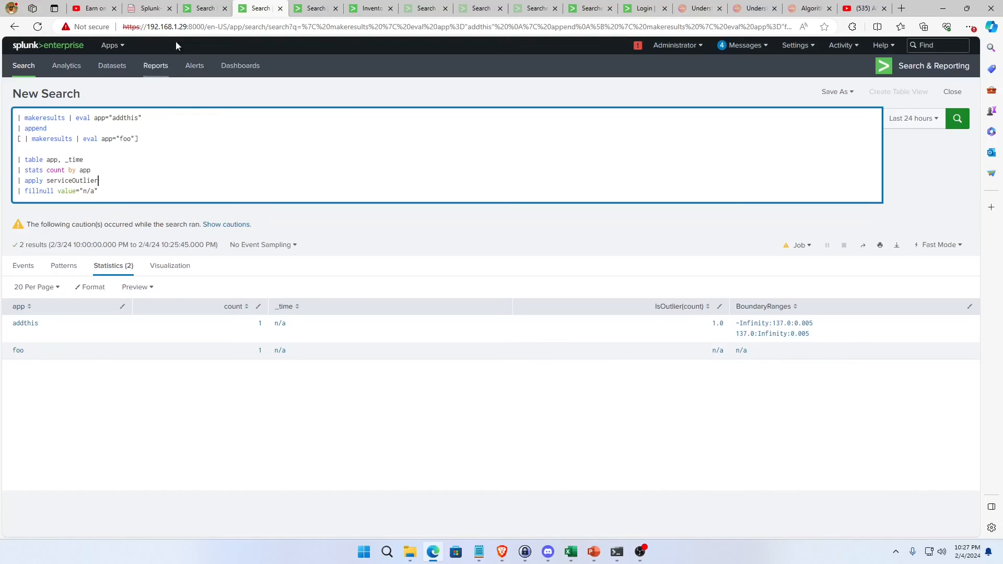
left_click(204, 8)
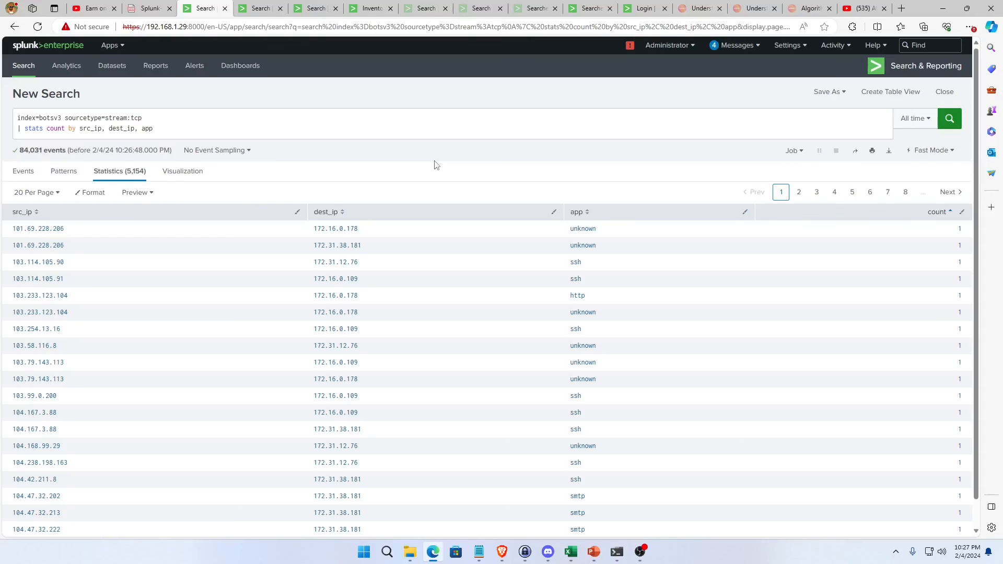
left_click(257, 10)
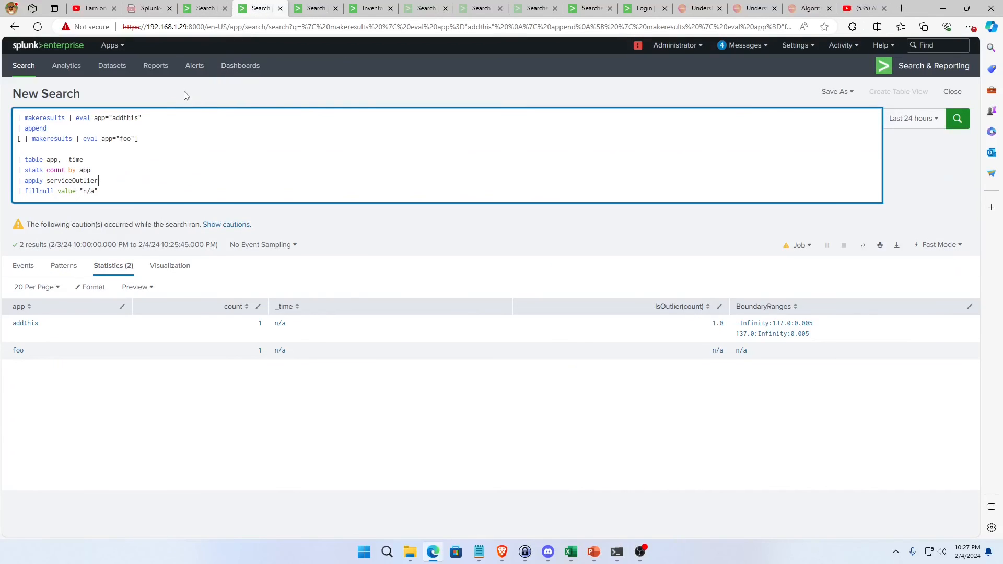
left_click(200, 9)
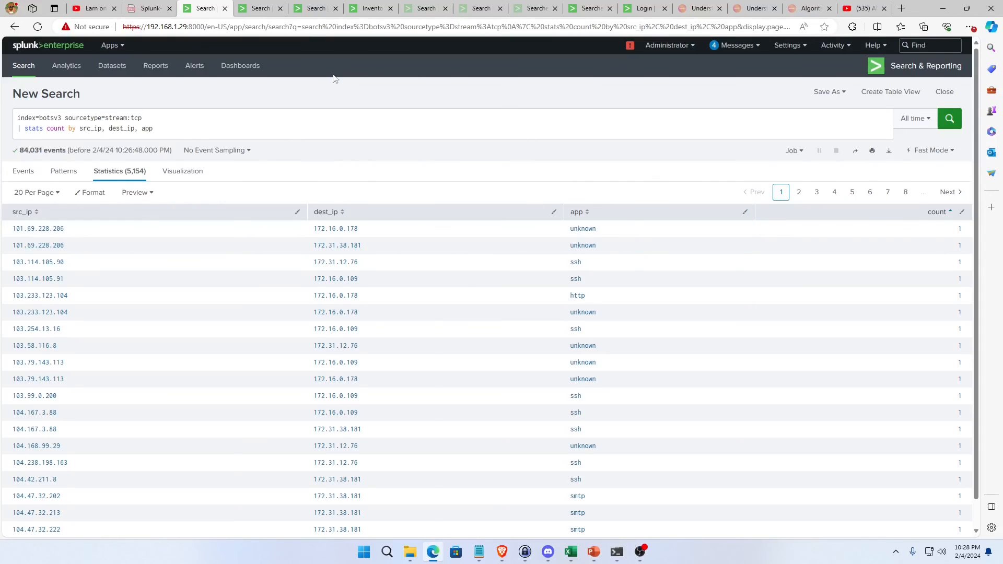
left_click(372, 8)
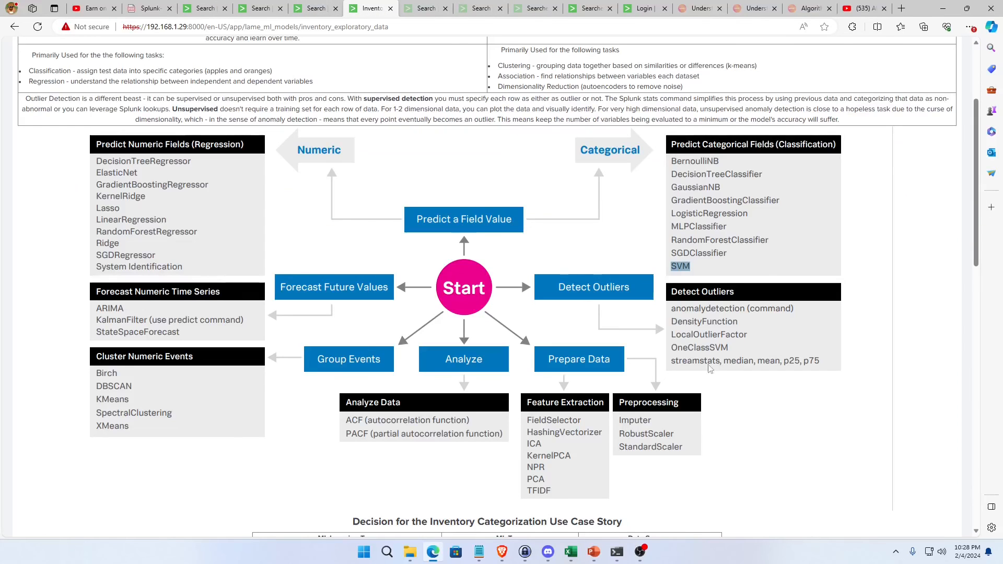
Return to the stream:tcp statistics and compare the most frequent and rarest combinations by sorting on count in descending, then ascending order.
scroll(710, 368, "up", 3)
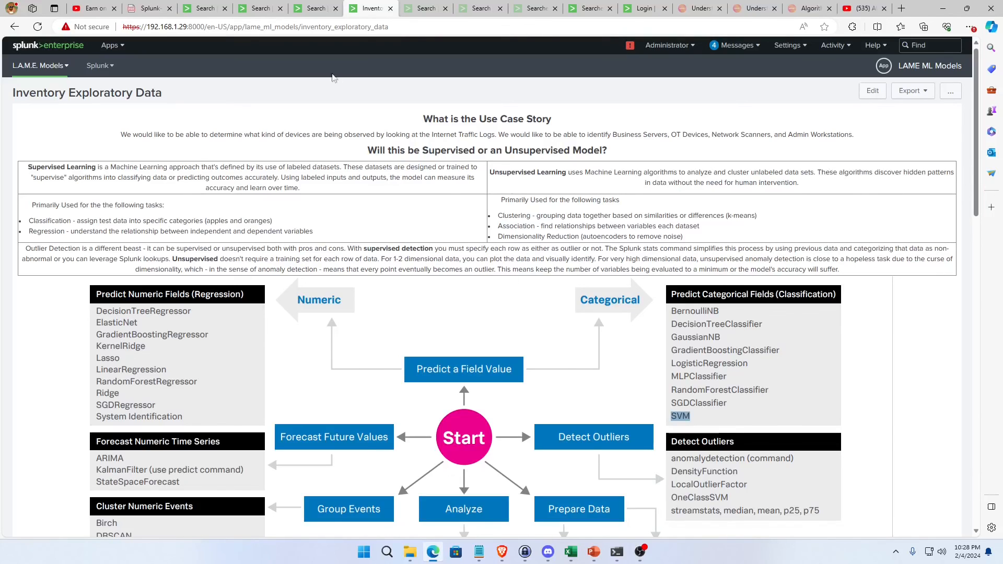
left_click(315, 12)
left_click(203, 8)
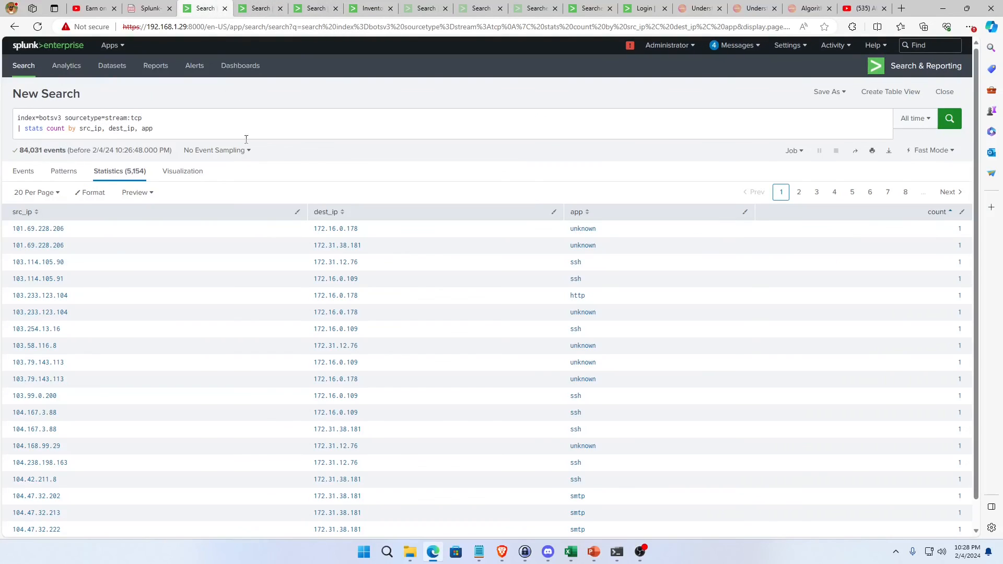
triple_click(205, 133)
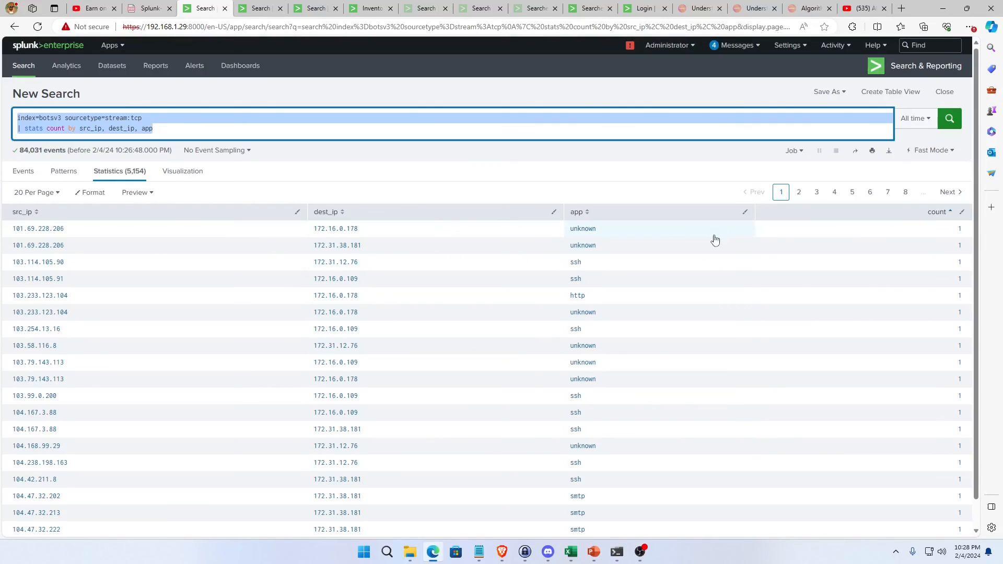
left_click(643, 178)
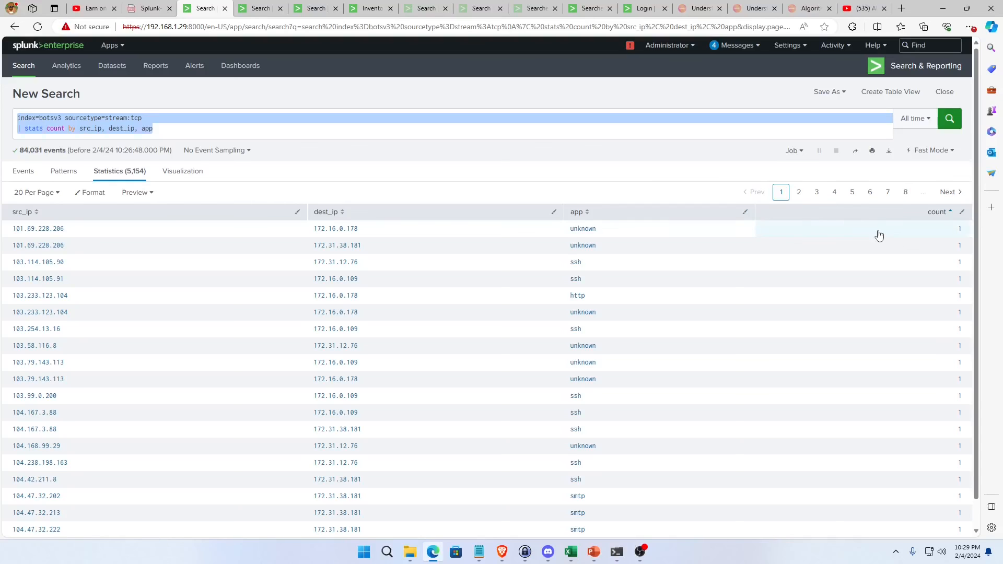
left_click(939, 214)
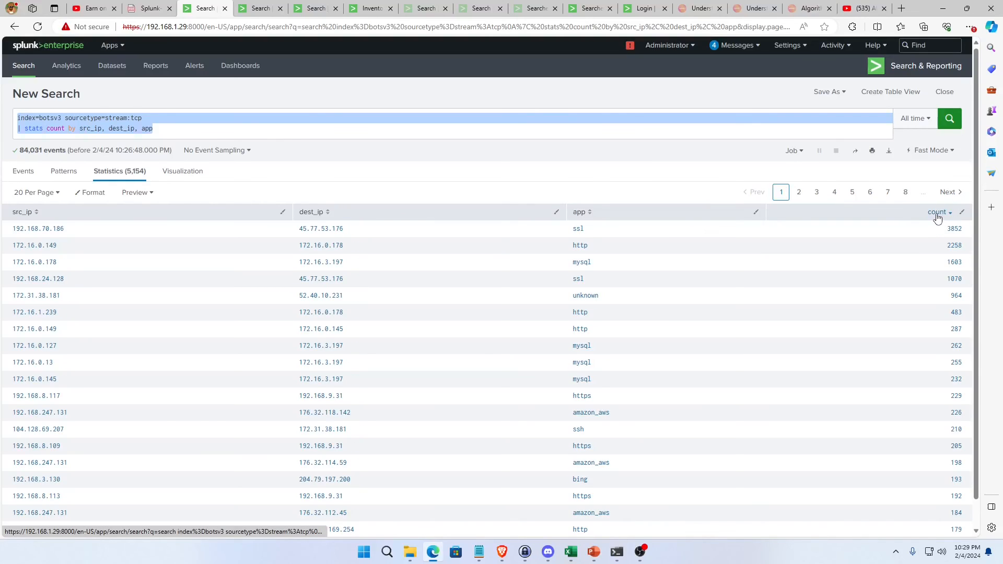
left_click(935, 214)
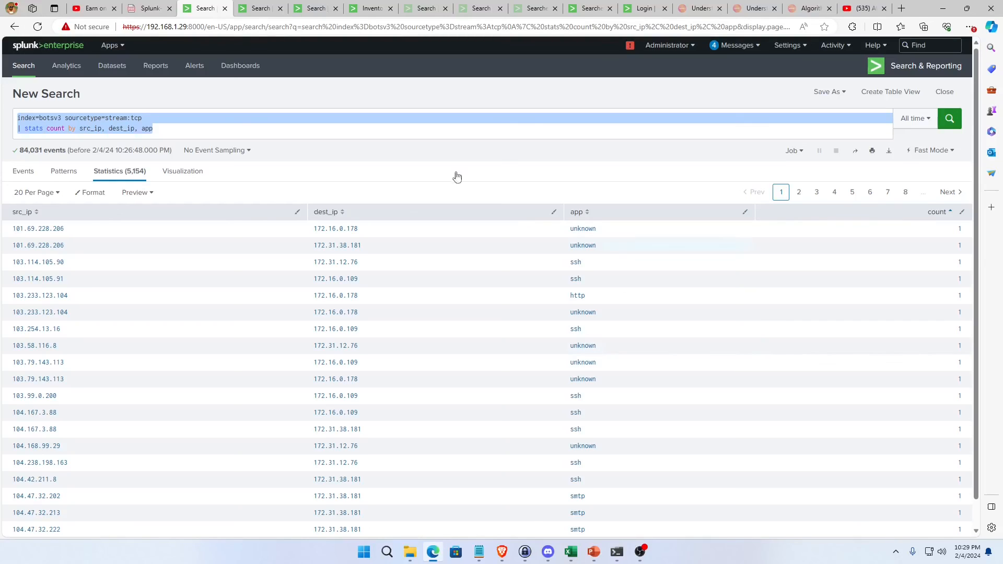
Review the Detect Outliers methods in the algorithm selection chart on the Inventory Exploratory Data page.
left_click(374, 8)
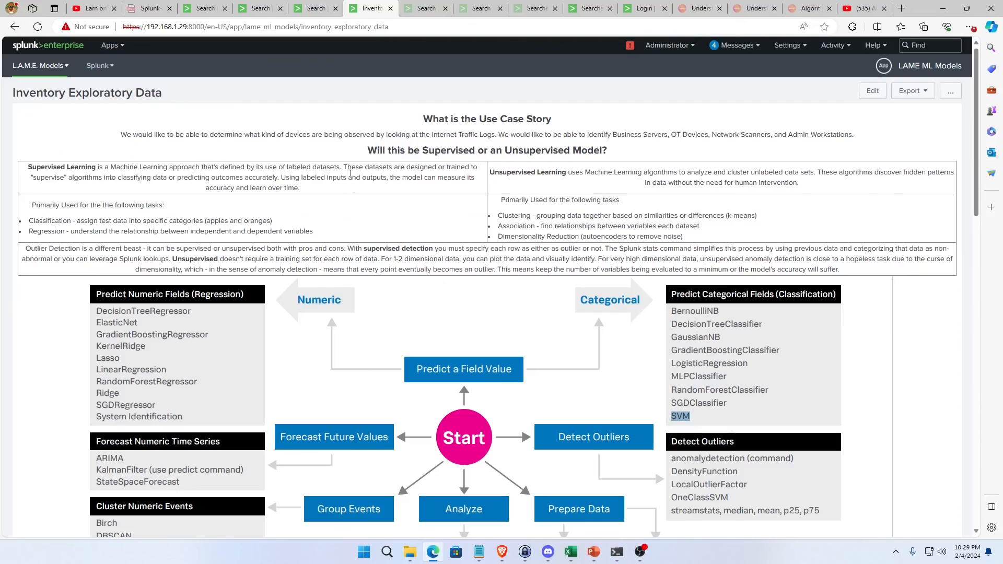
scroll(252, 256, "down", 4)
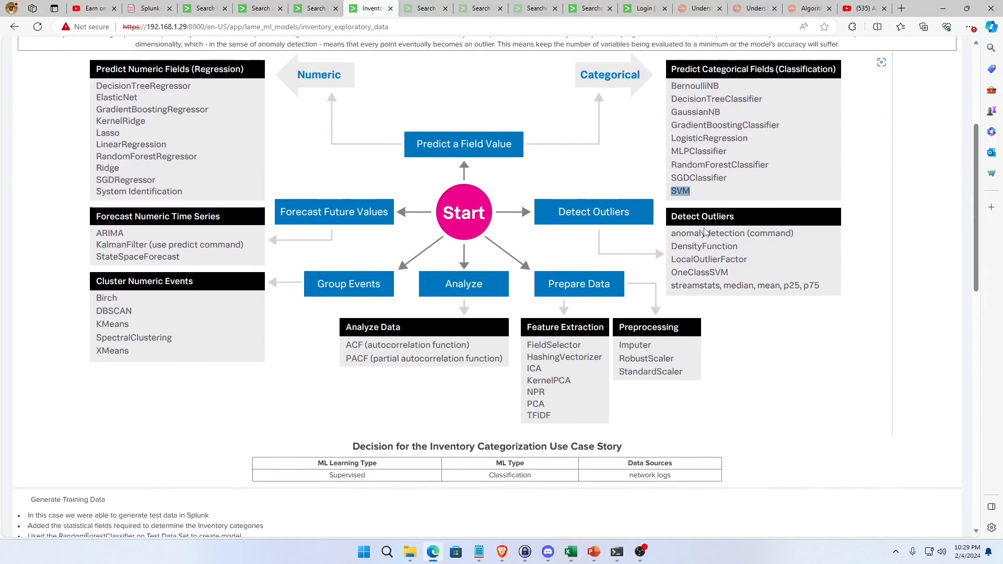
left_click(316, 9)
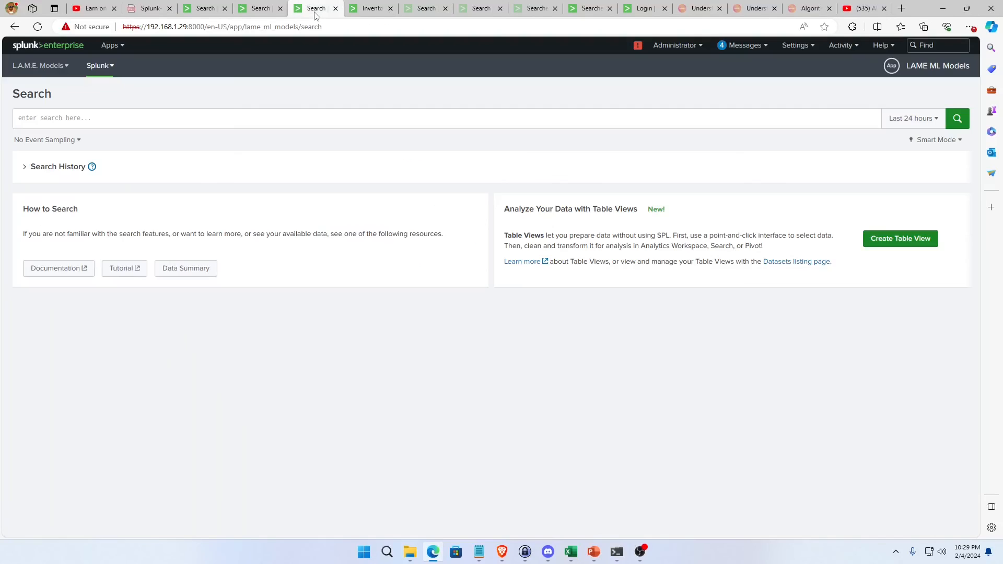
left_click(257, 8)
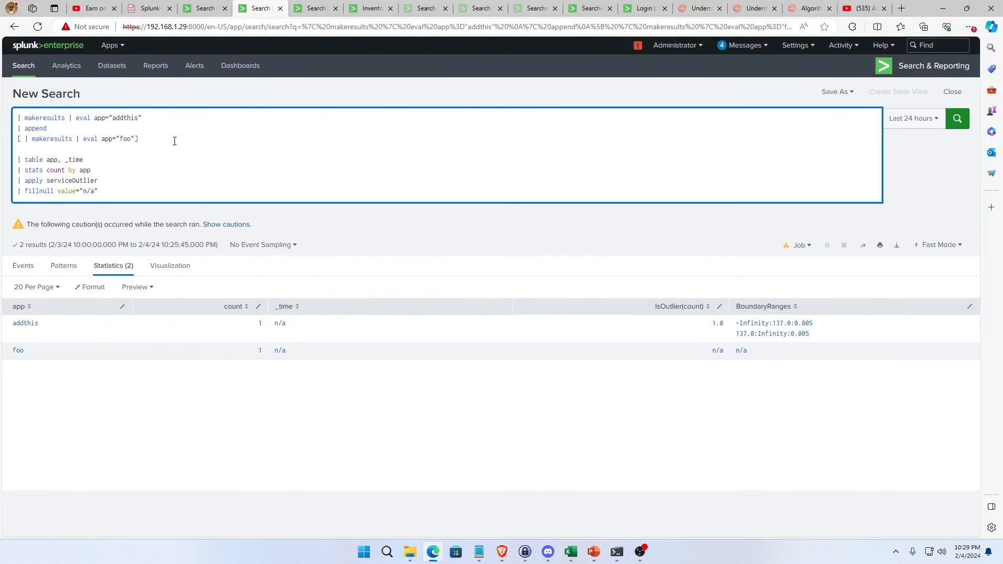
Add | anomalydetection src_ip, dest_ip, app on a new line of the stream:tcp search and run it.
left_click(206, 9)
left_click(189, 128)
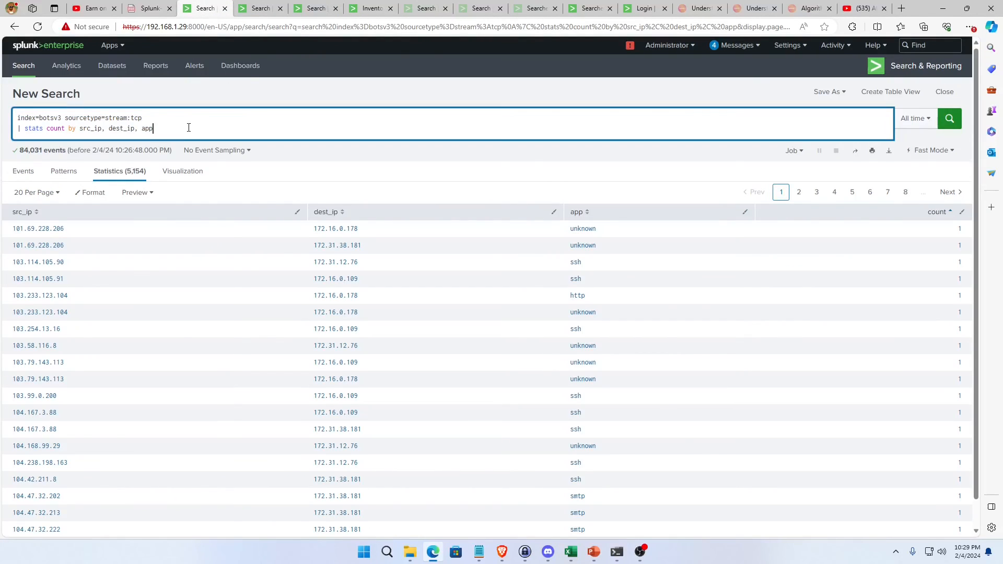
key("shift+Return")
type("| a")
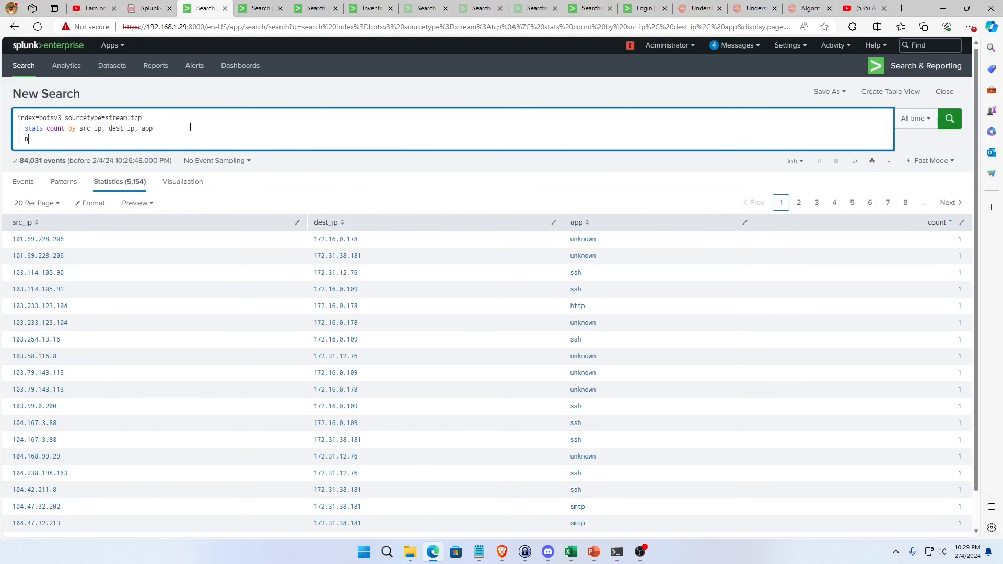
type("nomaly")
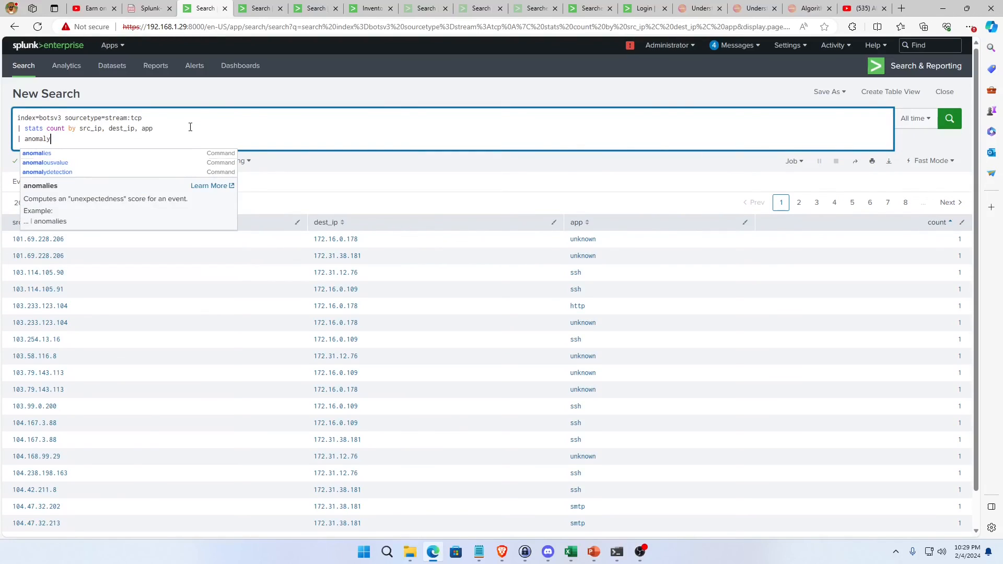
type("detection")
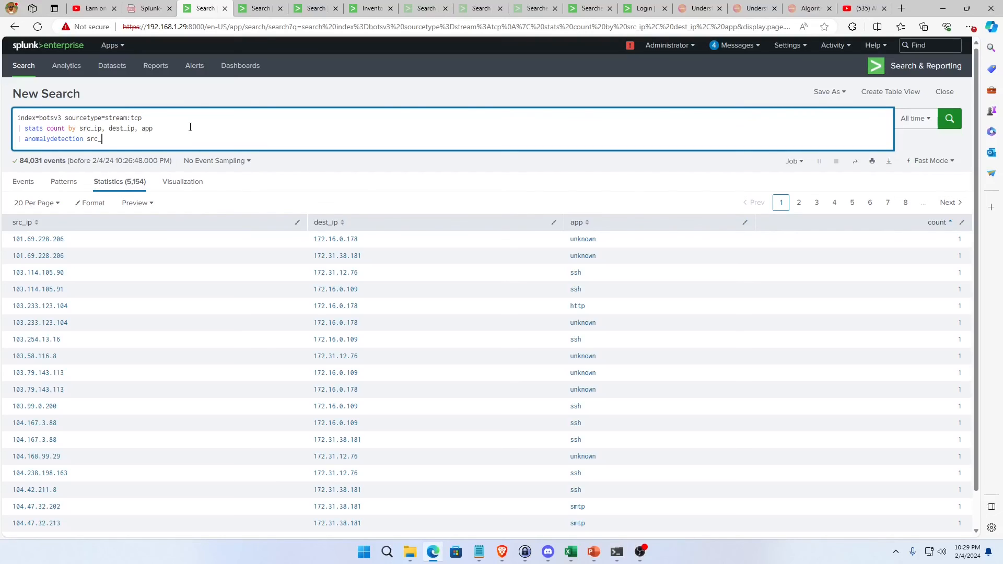
type("src_ip, dest_ip, app")
key("Return")
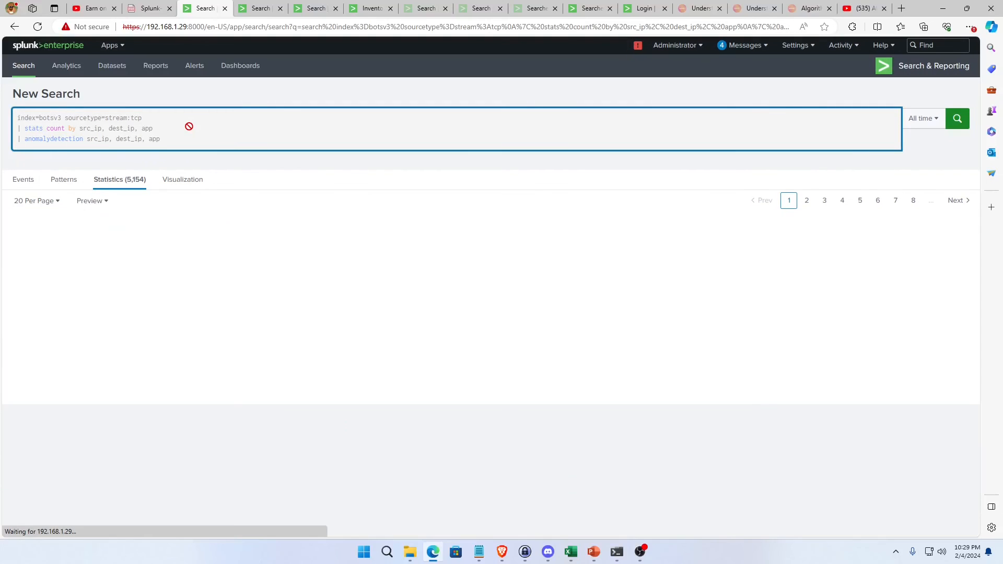